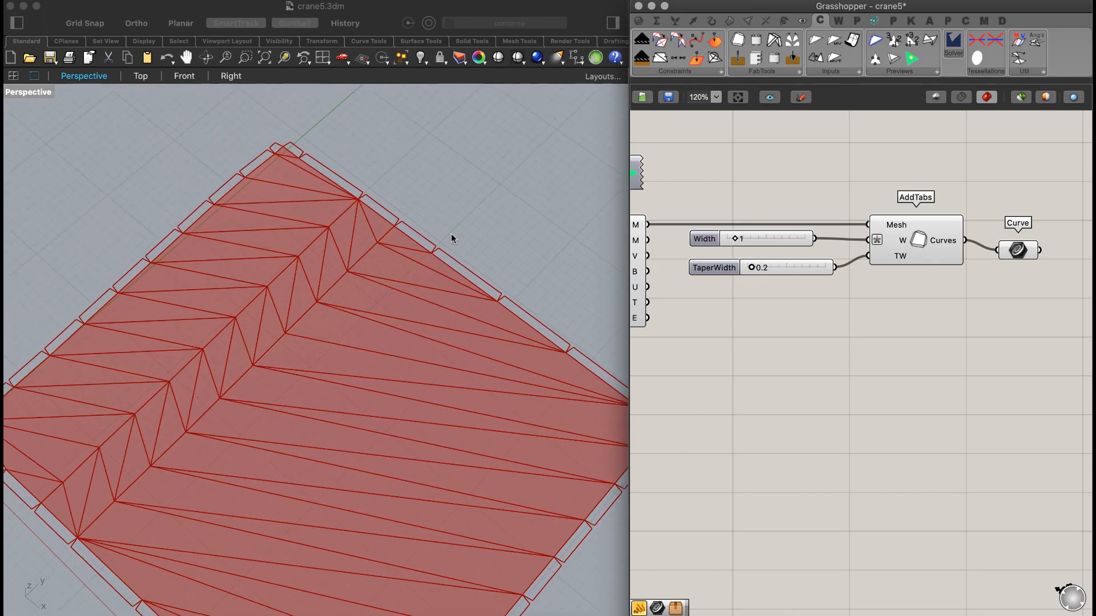
- Collect the E output of DeconstructCMesh in a new Curve parameter and place it below the AddTabs Curve parameter
right_drag(640, 241, 736, 243)
drag(743, 320, 800, 343)
text(curve)
click(777, 325)
click(799, 339)
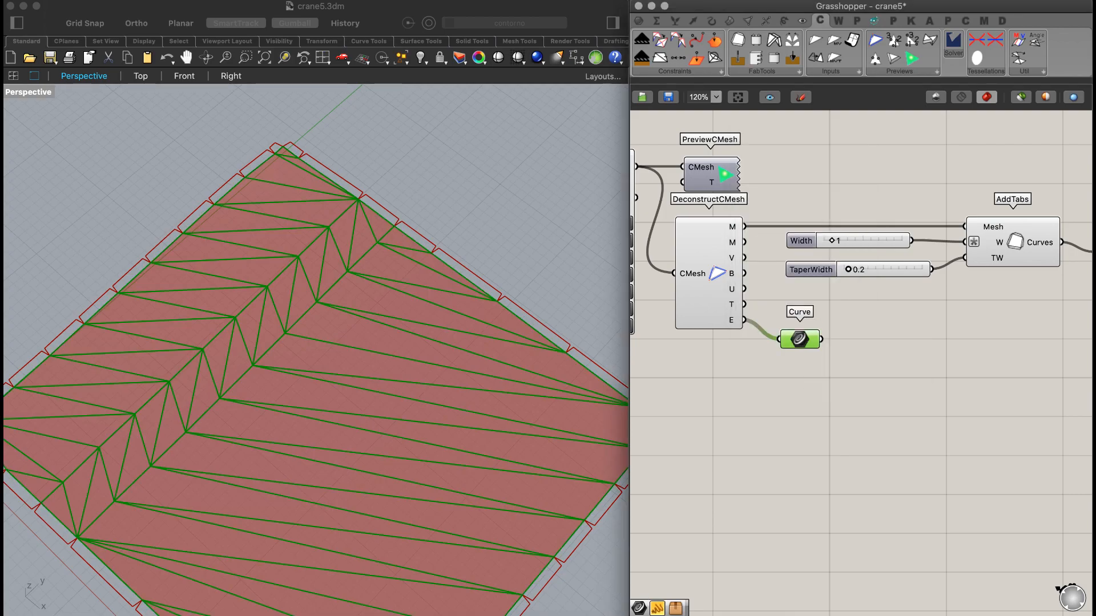
right_drag(913, 365, 763, 342)
drag(650, 316, 950, 223)
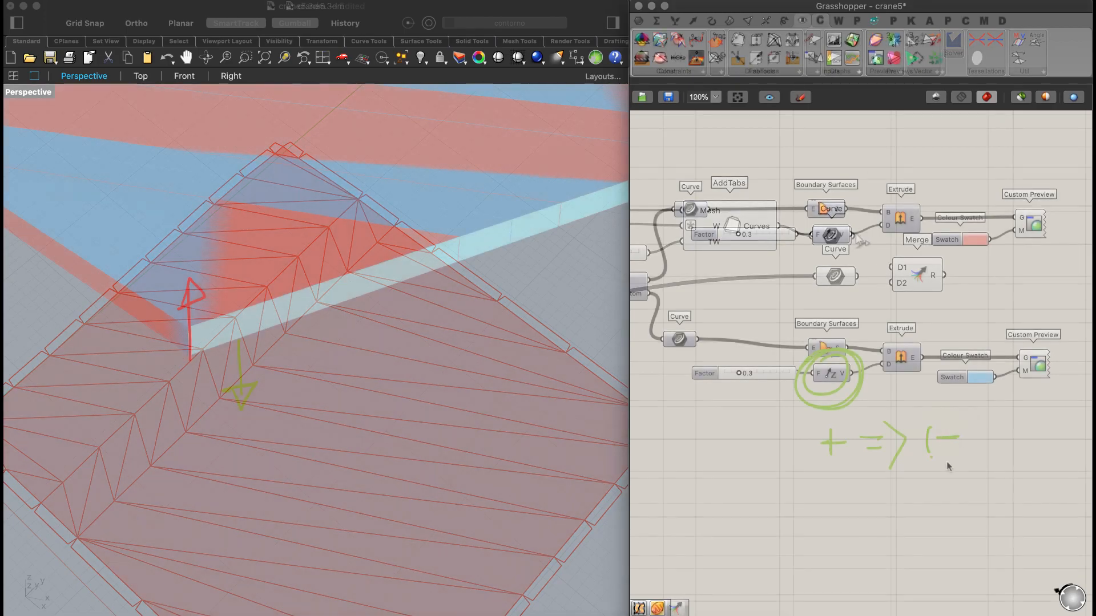
- Apply the expression x*-1 to the direction input of the lower Extrude that feeds the blue preview
scroll(888, 367, up, 3)
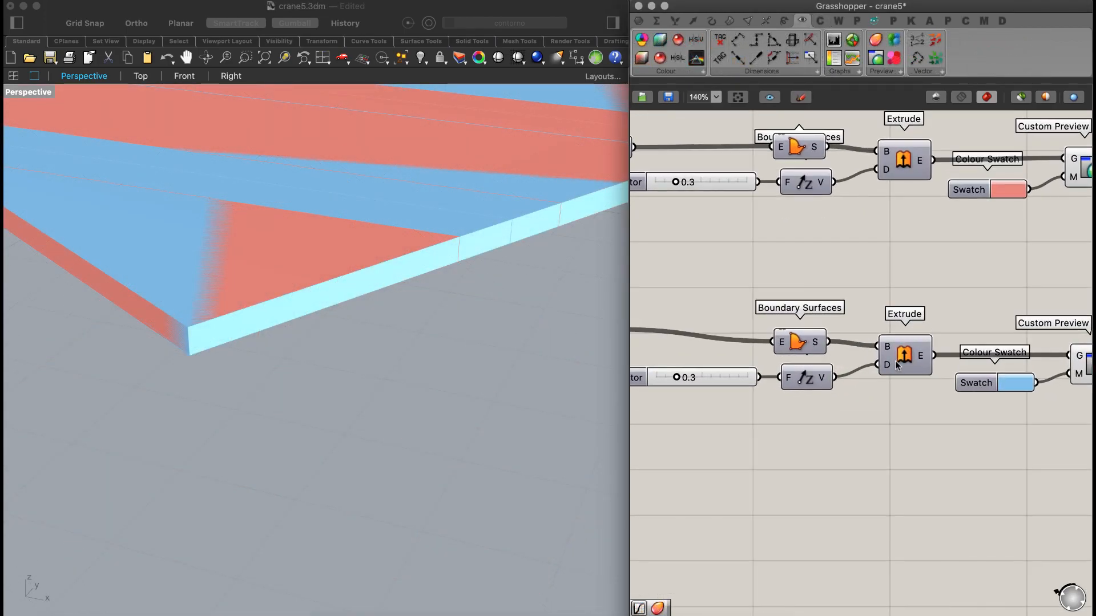
right_click(888, 368)
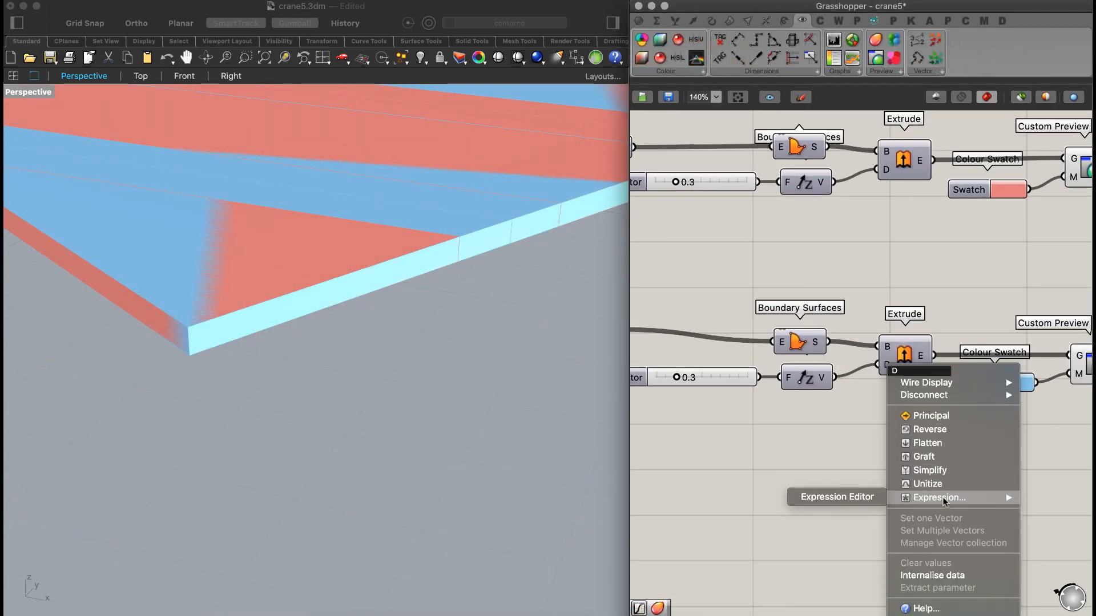
click(974, 499)
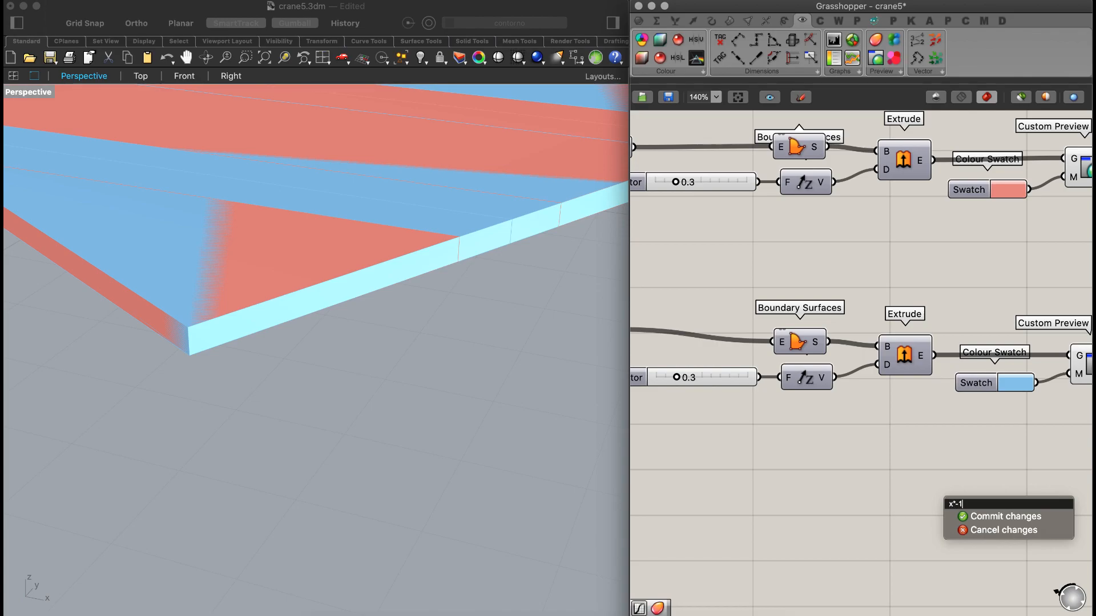
key(Return)
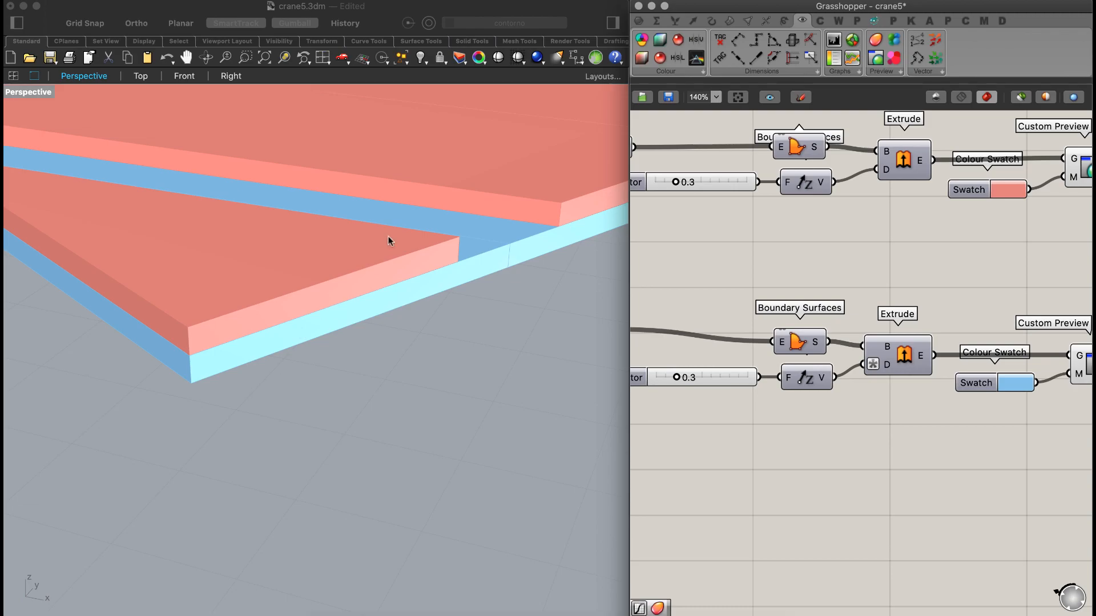
scroll(381, 255, down, 15)
right_drag(375, 281, 399, 242)
scroll(337, 224, up, 9)
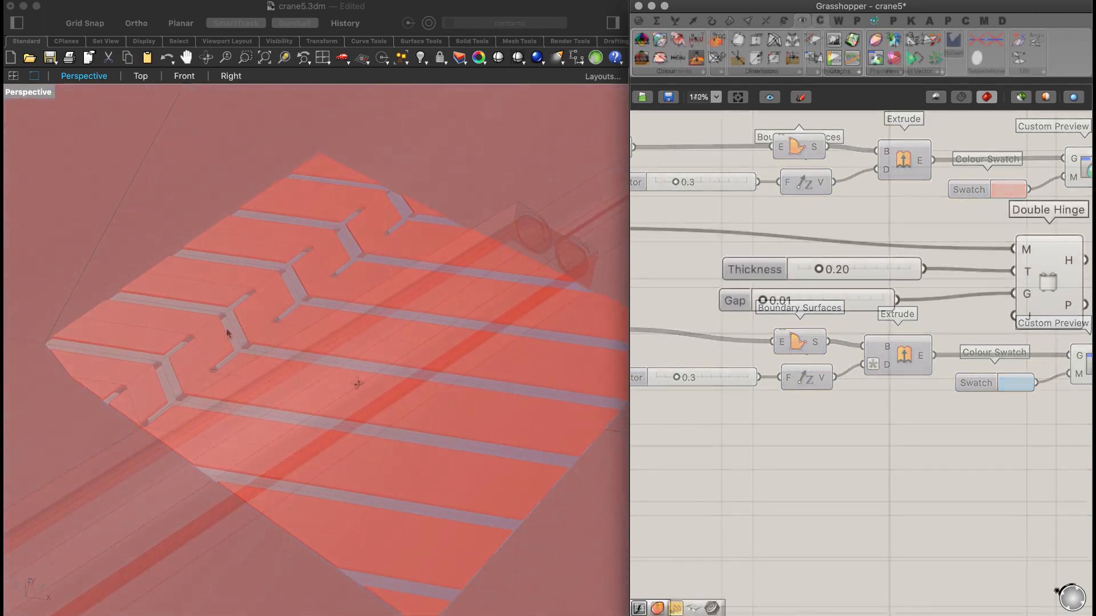
- Examine the Double Hinge geometry along the panel edges and across the whole sheet
scroll(361, 331, up, 5)
scroll(305, 436, up, 5)
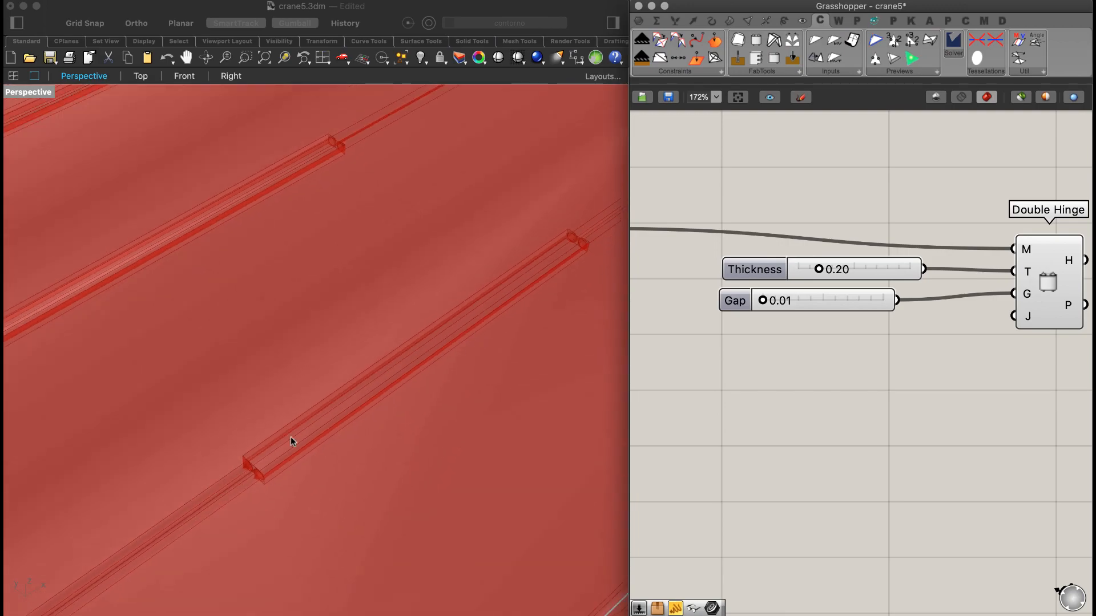
scroll(416, 279, down, 6)
right_drag(417, 279, 240, 225)
scroll(273, 208, up, 5)
scroll(273, 208, up, 5)
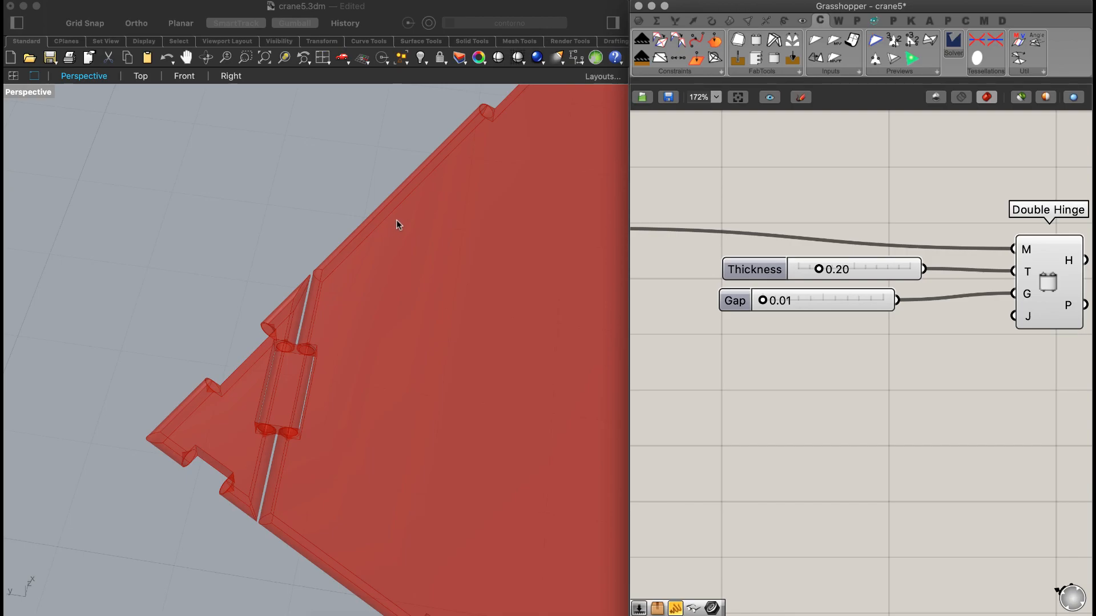
scroll(398, 226, down, 8)
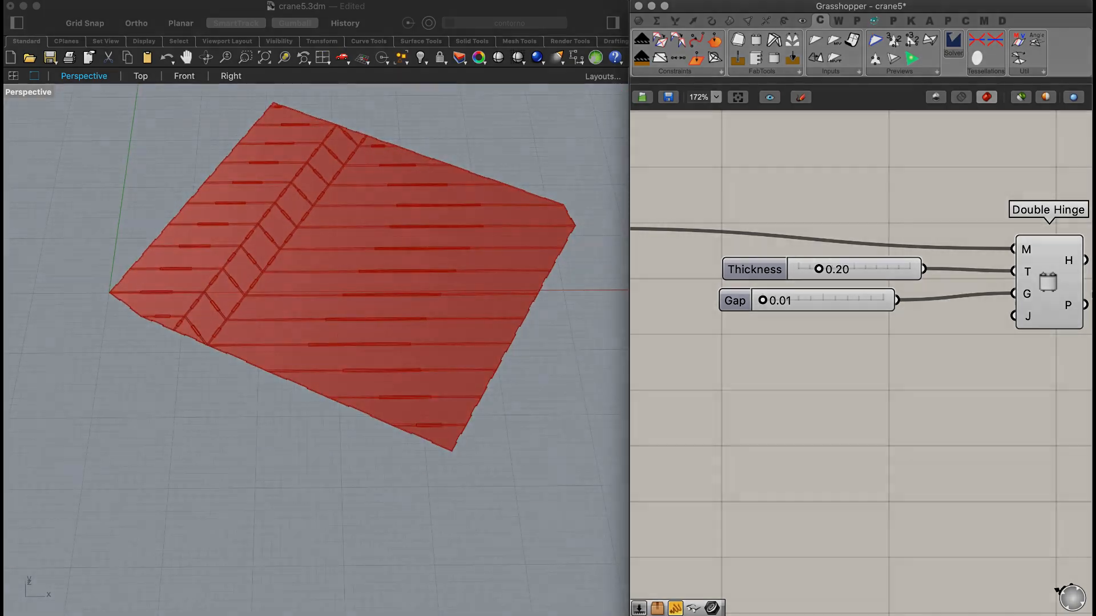
click(1050, 282)
middle_click(1057, 287)
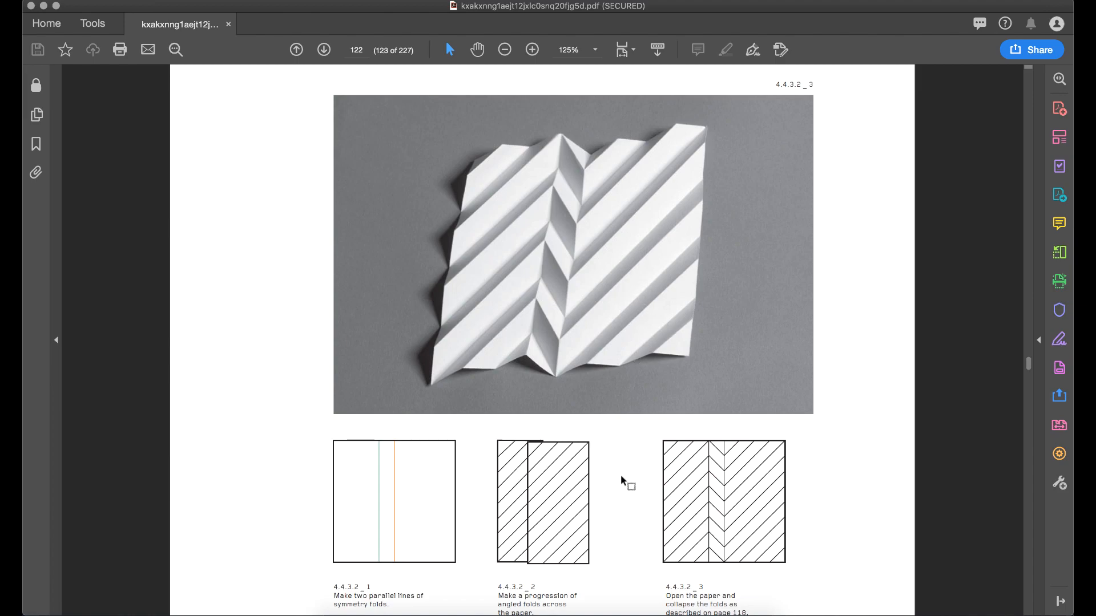
- Switch between the PDF reference page and Rhino to compare the crease pattern with the folded-paper example
click(568, 606)
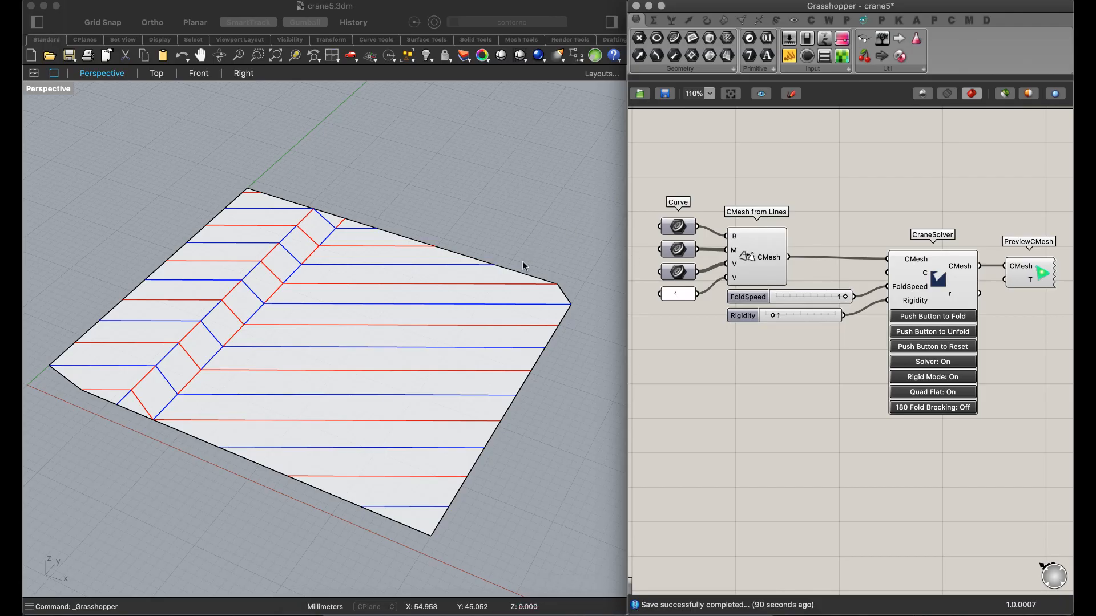
right_drag(459, 266, 473, 248)
scroll(462, 256, down, 1)
scroll(464, 255, down, 1)
scroll(465, 250, up, 2)
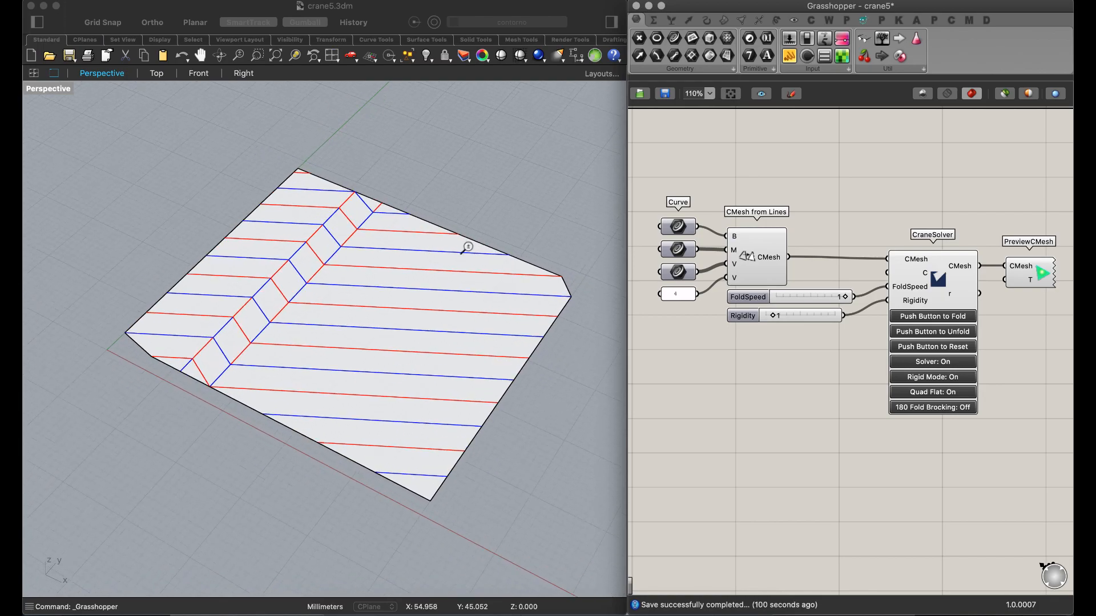
key(super+Tab)
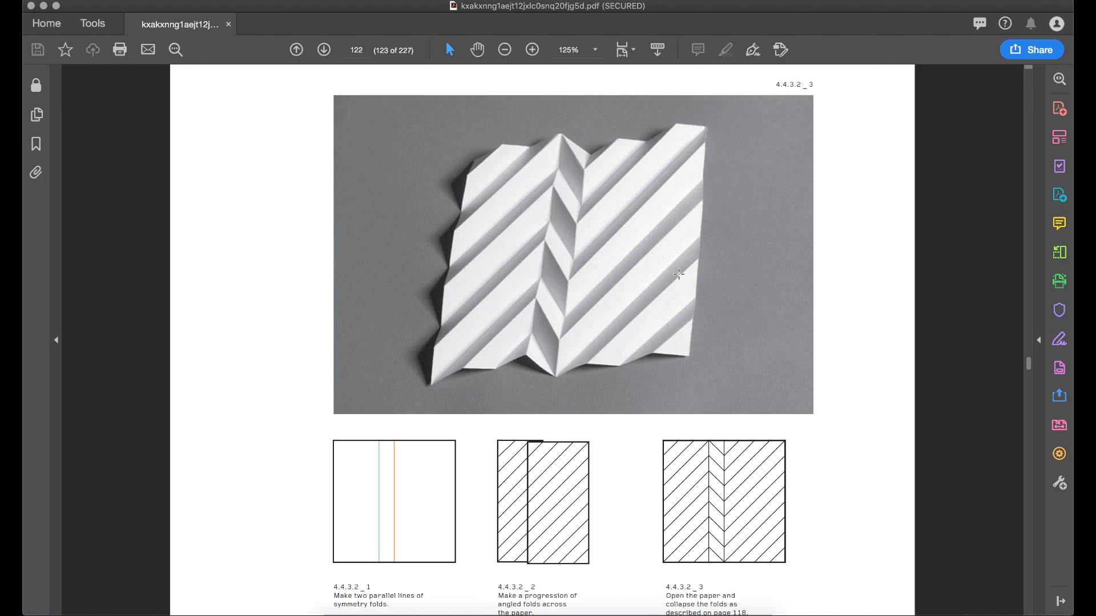
key(super+Tab)
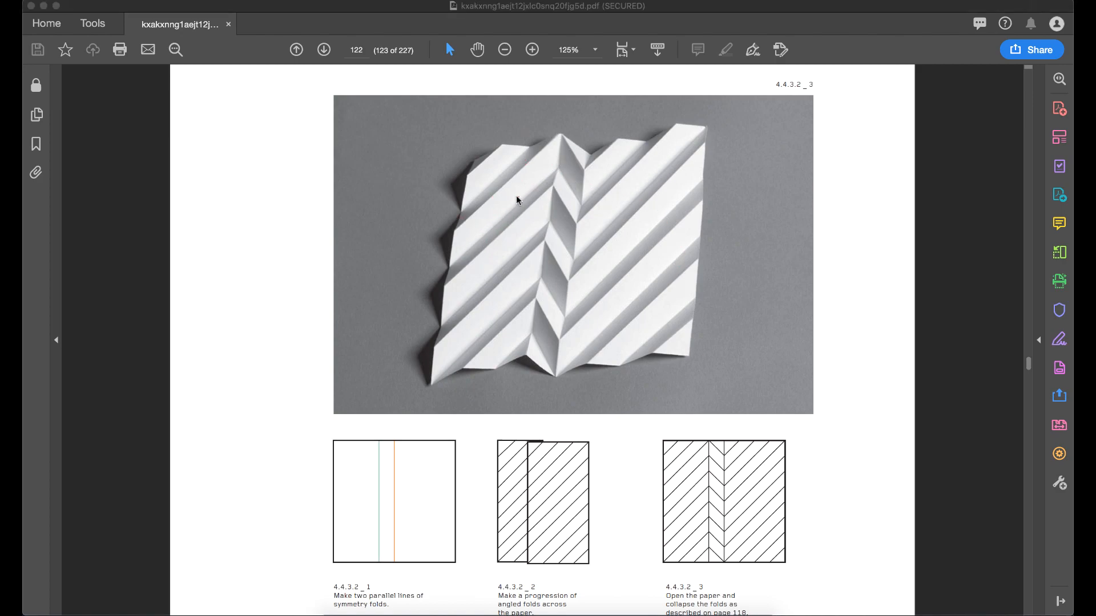
- Trace the ridge folds in red over the folded-paper photo, including the zigzag segments of the central strip
mouse_move(457, 231)
mouse_down()
mouse_move(561, 136)
mouse_move(575, 158)
mouse_up()
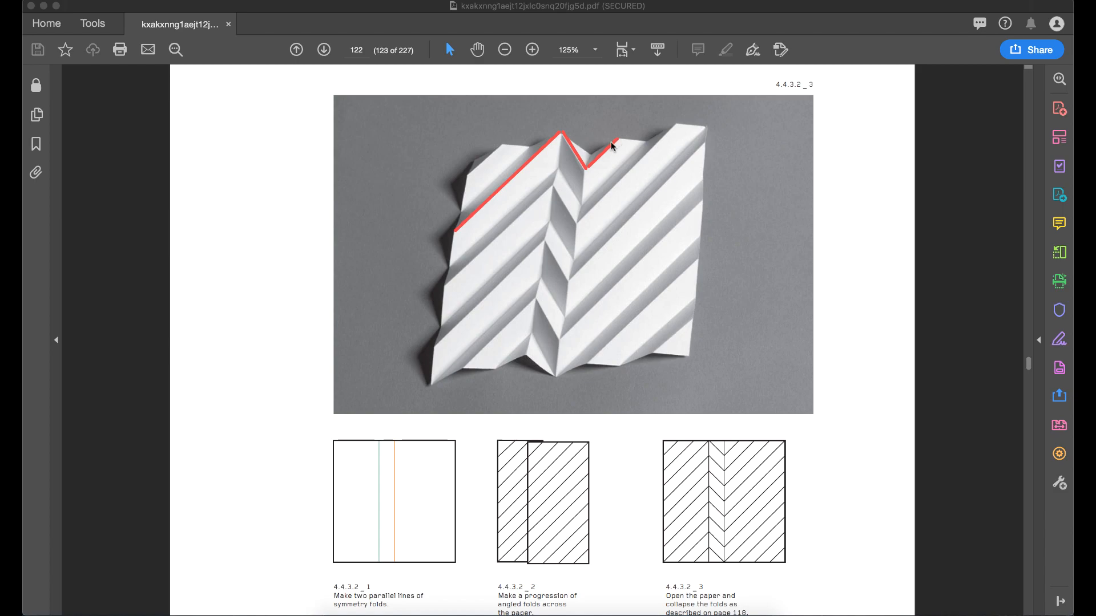
drag(560, 166, 554, 182)
mouse_move(445, 284)
mouse_down()
mouse_move(551, 189)
mouse_move(579, 226)
mouse_move(672, 124)
mouse_up()
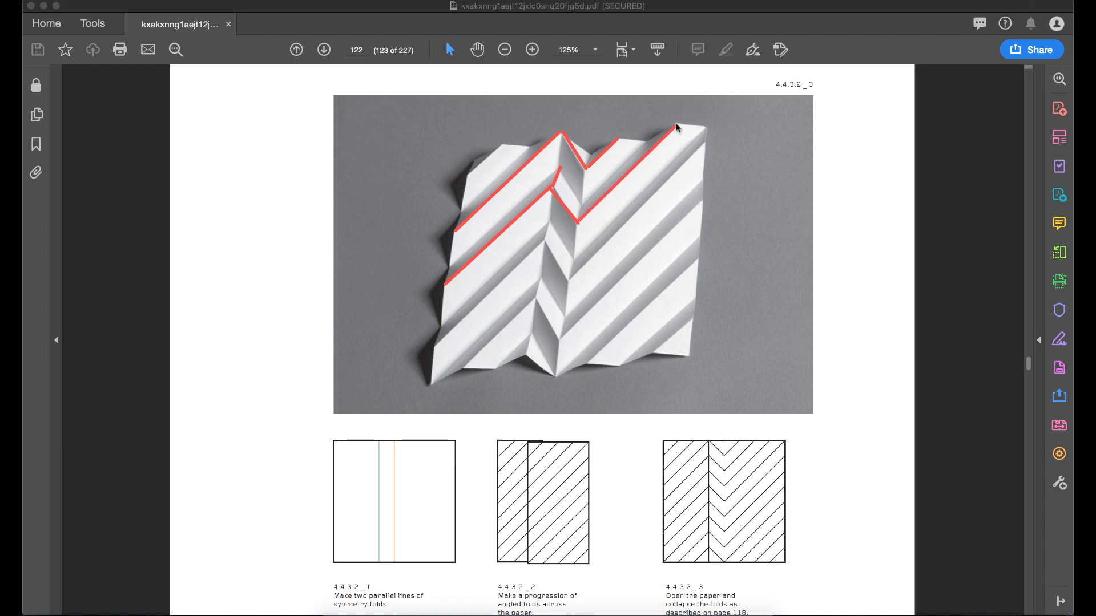
mouse_move(441, 343)
mouse_down()
mouse_move(543, 246)
mouse_move(568, 280)
mouse_move(699, 147)
mouse_up()
click(583, 280)
mouse_move(544, 245)
mouse_down()
mouse_move(551, 225)
mouse_move(575, 261)
mouse_move(567, 313)
mouse_up()
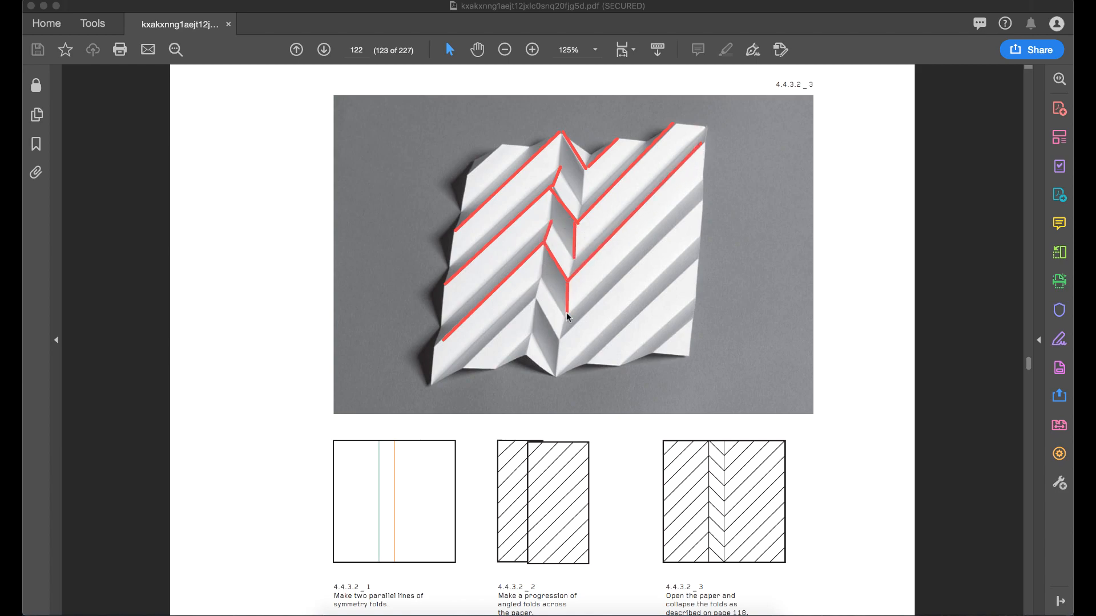
drag(467, 177, 503, 144)
- Mark the matching ridge folds in red on the crease diagram 4.4.3.2 _ 3
mouse_move(663, 487)
mouse_down()
mouse_move(708, 442)
mouse_move(726, 454)
mouse_move(742, 441)
mouse_up()
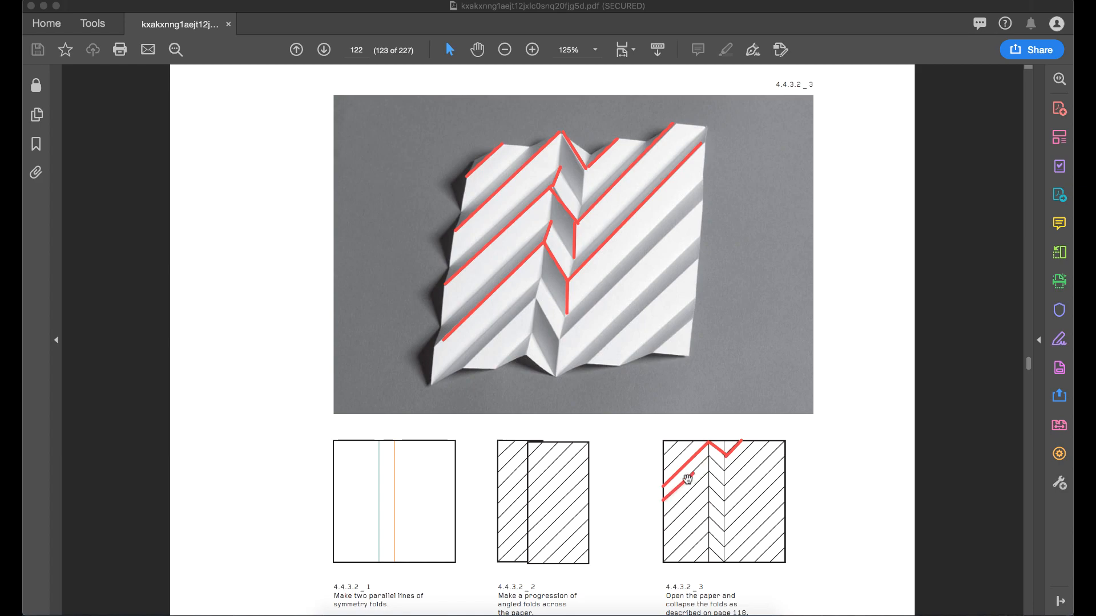
mouse_move(665, 515)
mouse_down()
mouse_move(707, 476)
mouse_move(709, 457)
mouse_move(726, 483)
mouse_move(767, 444)
mouse_up()
drag(724, 488, 725, 497)
drag(724, 456, 724, 470)
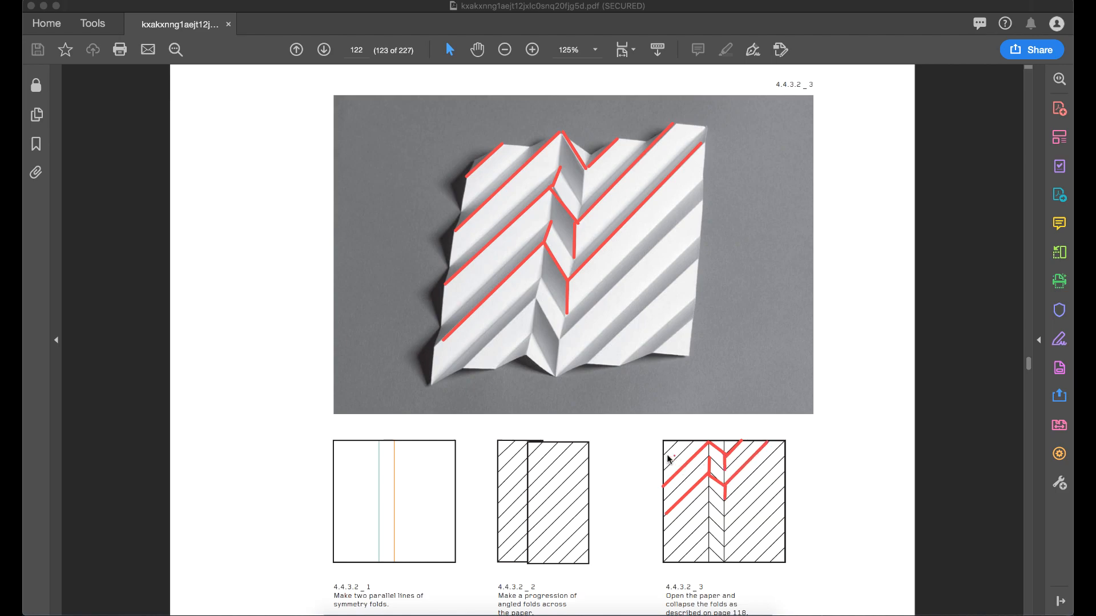
drag(662, 456, 679, 441)
- Trace a valley fold in green over the folded-paper photo and on the crease diagram 4.4.3.2 _ 3
mouse_move(447, 265)
mouse_down()
mouse_move(559, 169)
mouse_move(581, 201)
mouse_move(576, 217)
mouse_move(641, 140)
mouse_up()
click(587, 180)
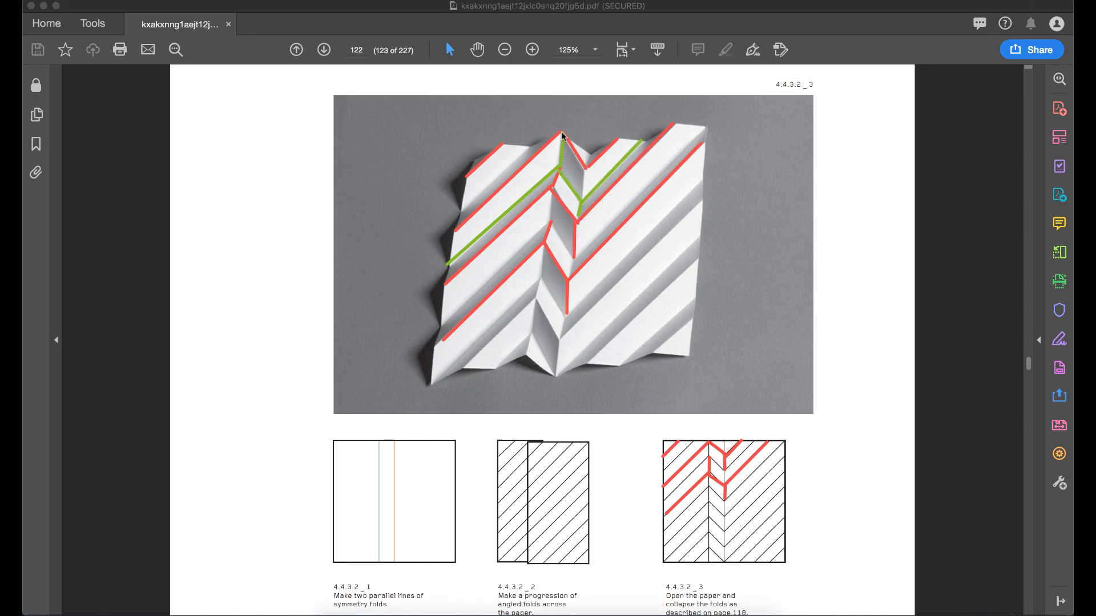
mouse_move(667, 500)
mouse_down()
mouse_move(710, 459)
mouse_move(730, 465)
mouse_move(754, 440)
mouse_up()
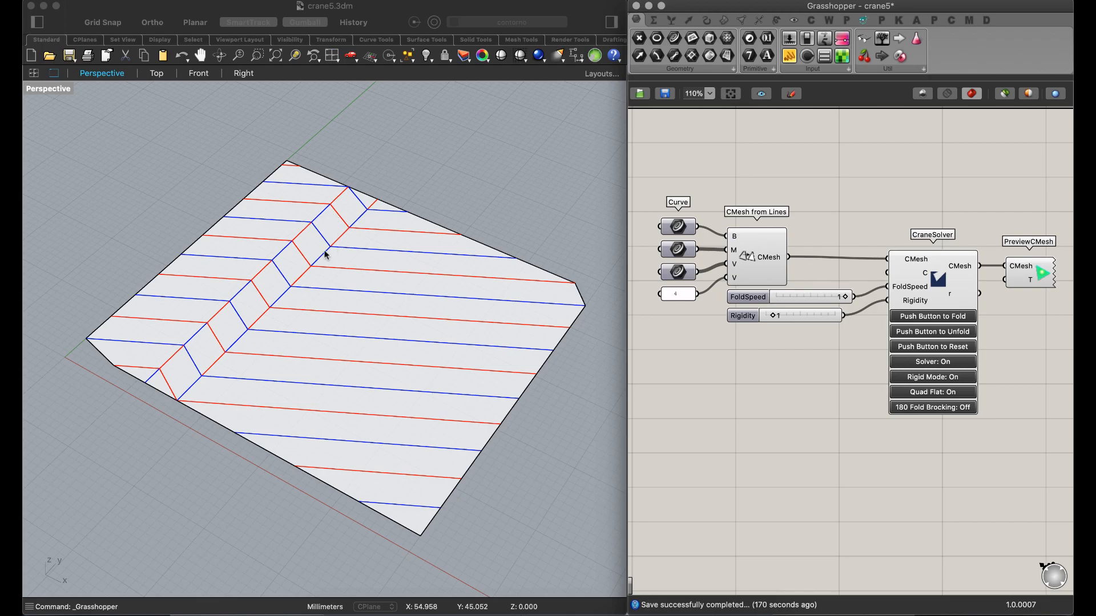
- Fold the crease pattern with CraneSolver and view the folded sheet from several angles
click(941, 319)
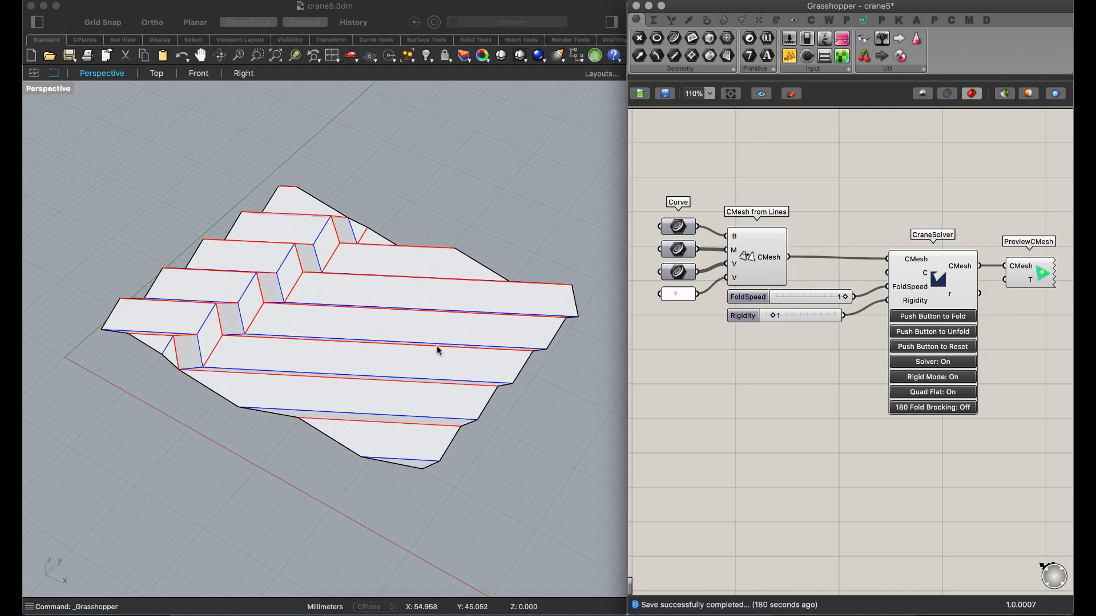
right_drag(898, 236, 730, 224)
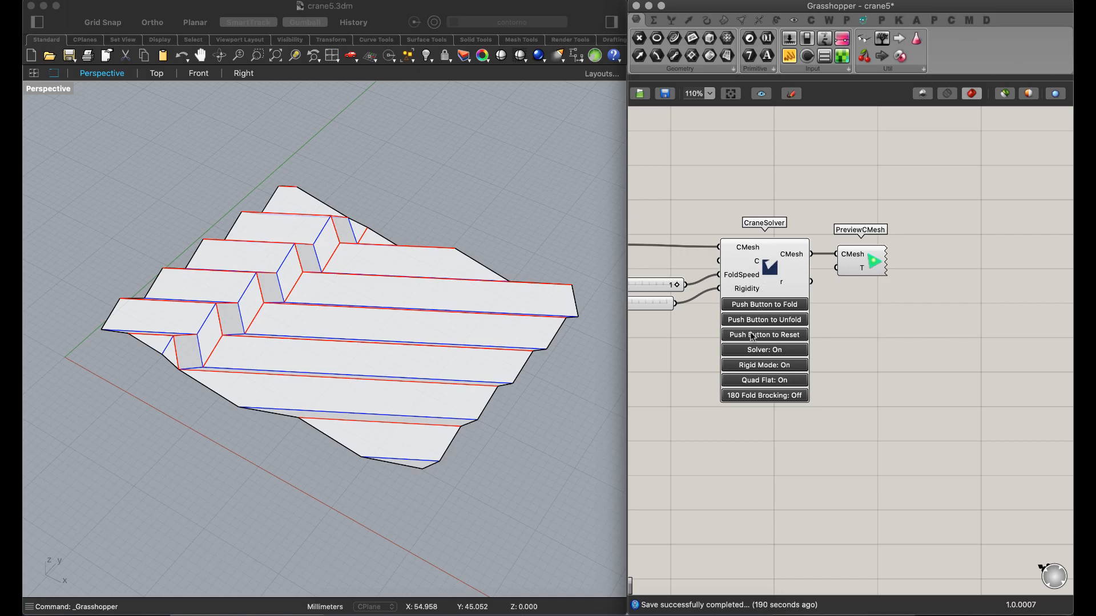
mouse_move(367, 327)
right_down()
mouse_move(440, 286)
mouse_move(360, 318)
mouse_move(383, 324)
right_up()
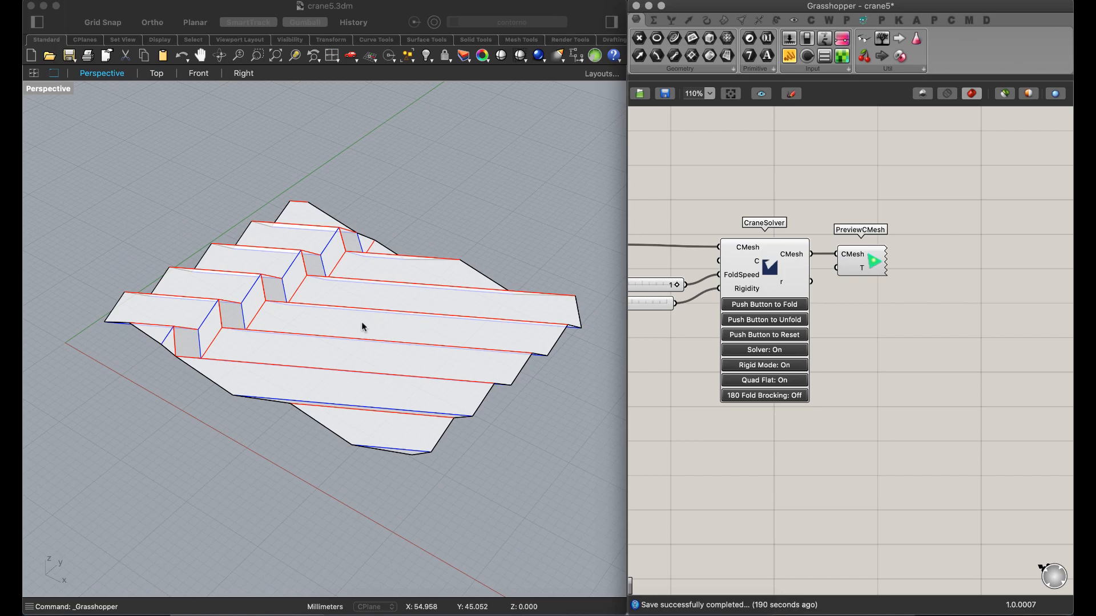
right_drag(378, 308, 383, 330)
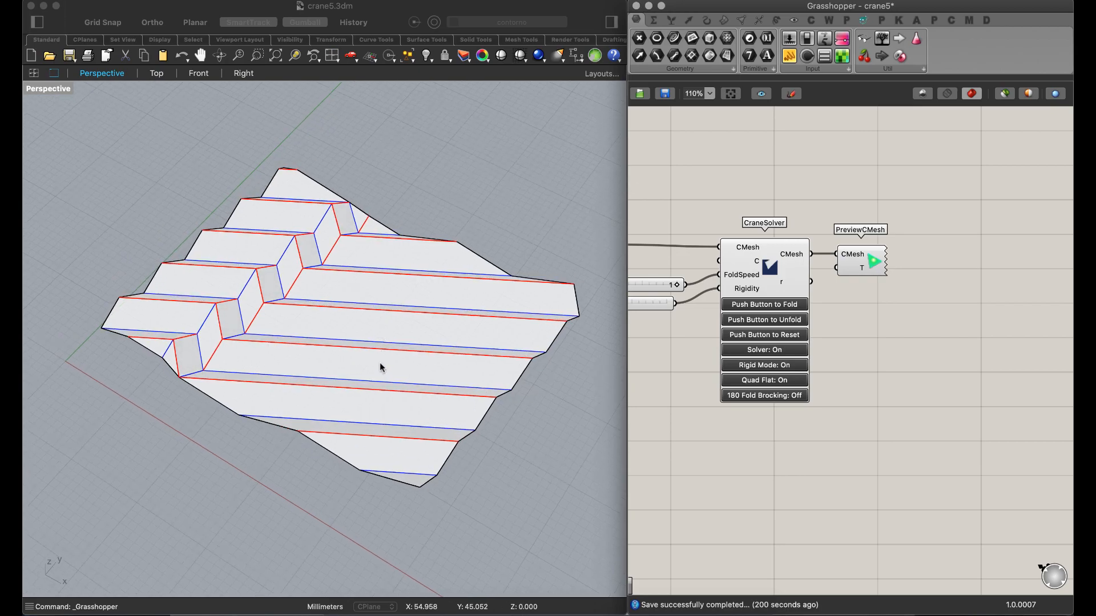
mouse_move(381, 391)
right_down()
mouse_move(392, 359)
mouse_move(382, 372)
right_up()
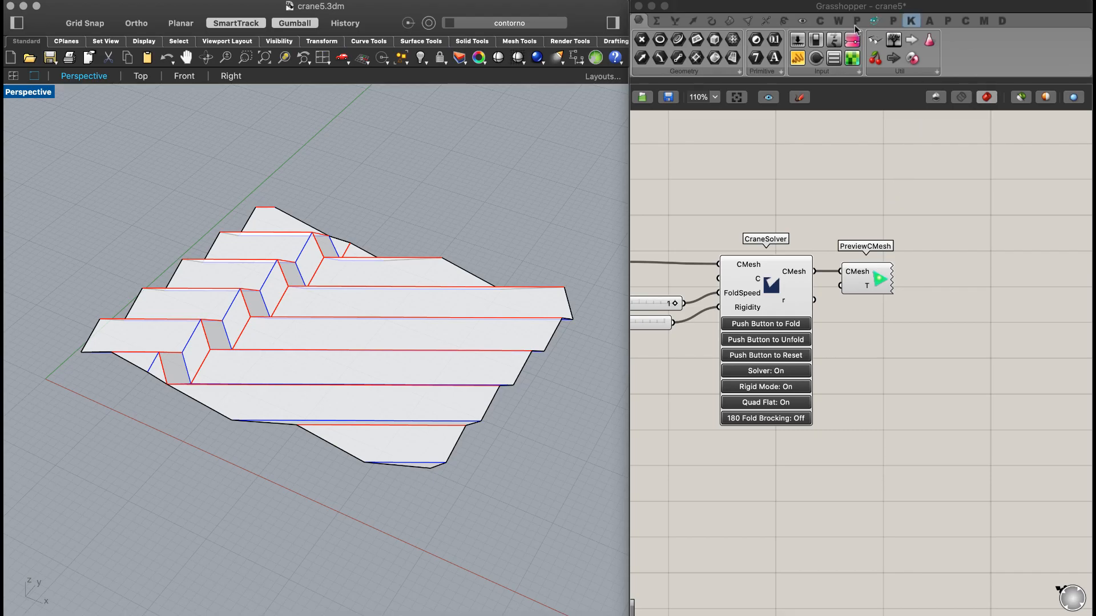
- Add a Crane DeconstructCMesh component below PreviewCMesh and feed it the CMesh output of CraneSolver
click(823, 20)
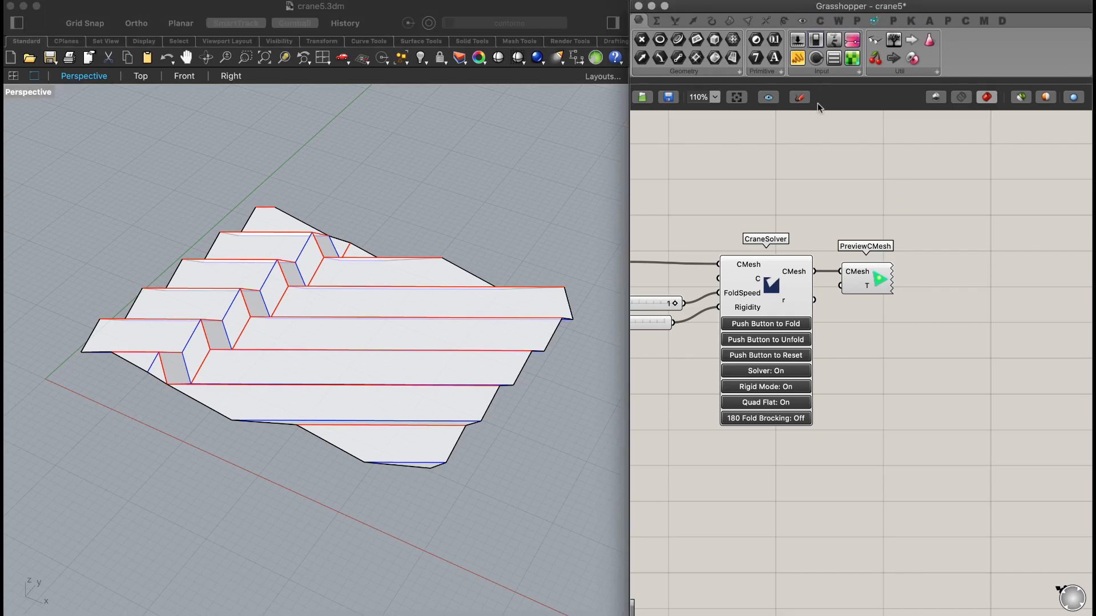
click(821, 21)
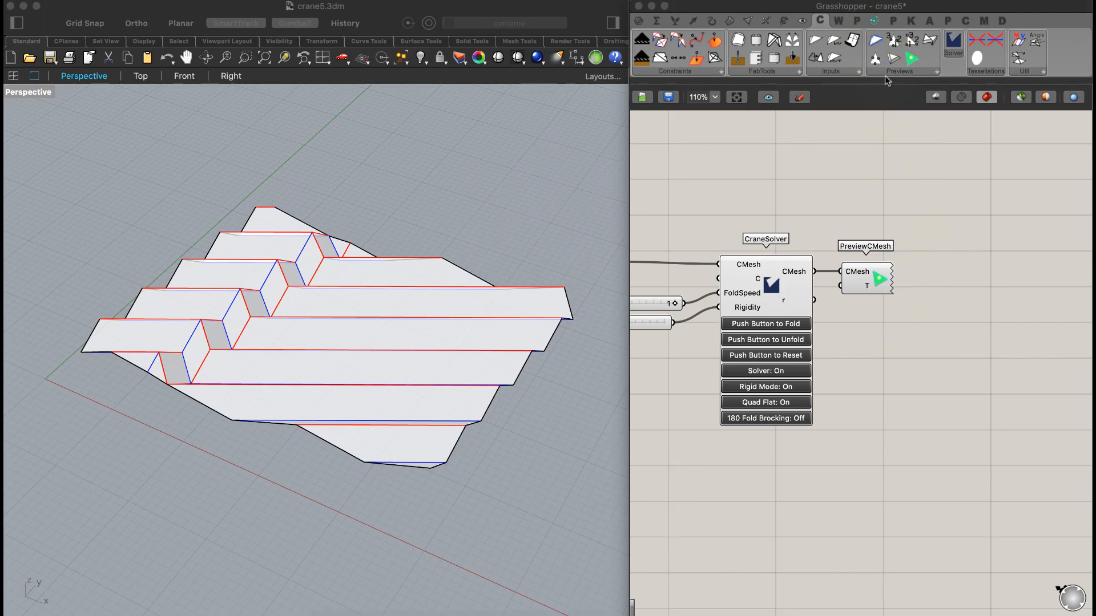
drag(875, 40, 867, 358)
drag(814, 271, 855, 373)
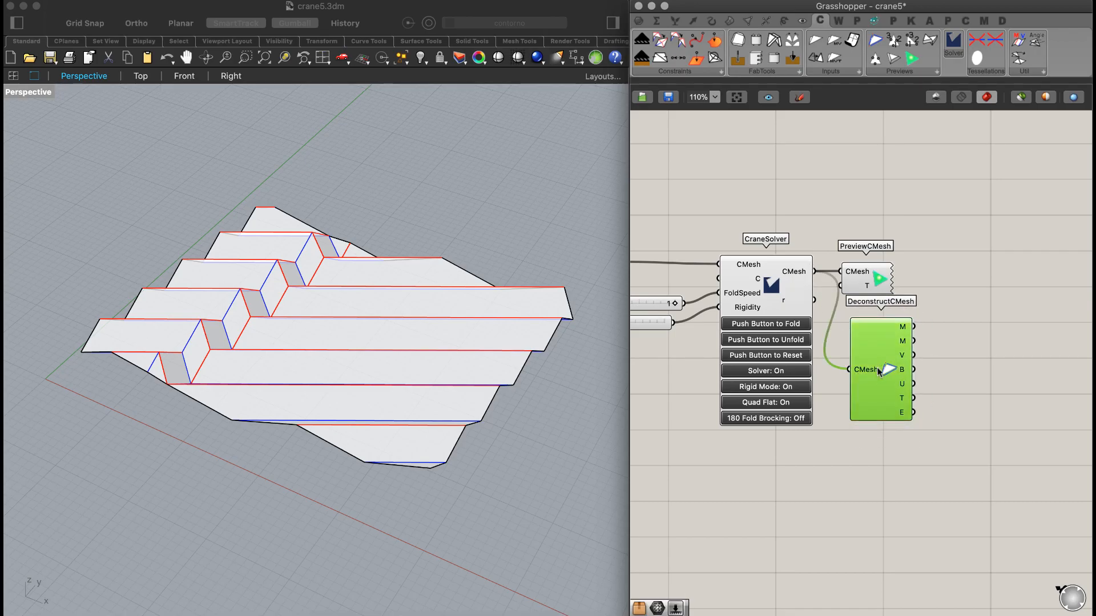
drag(873, 276, 889, 275)
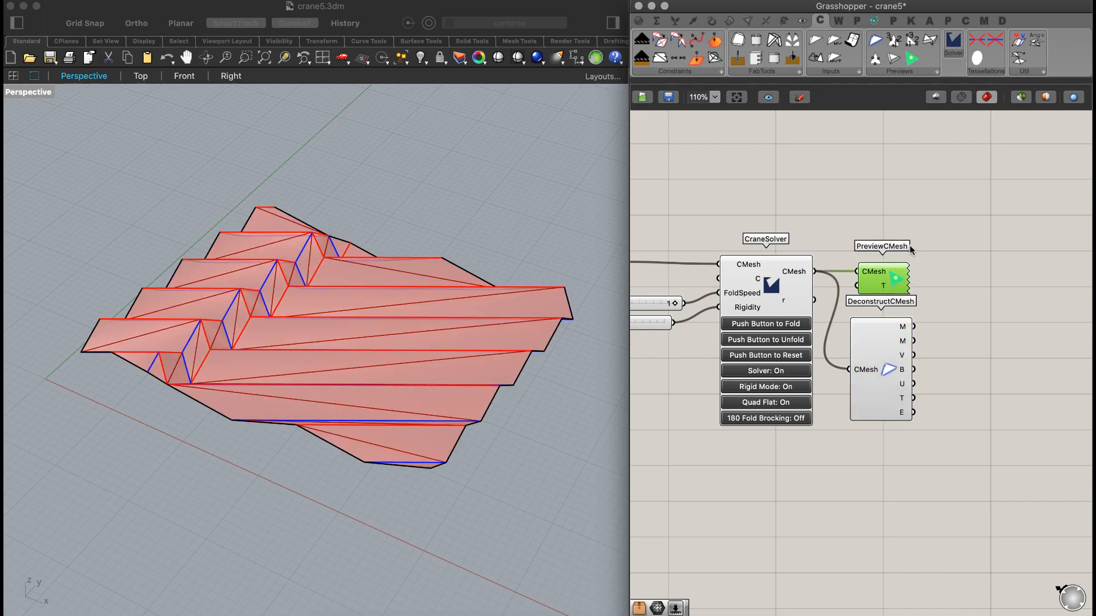
click(924, 220)
- Disable the viewport preview of the PreviewCMesh component
right_drag(544, 249, 524, 247)
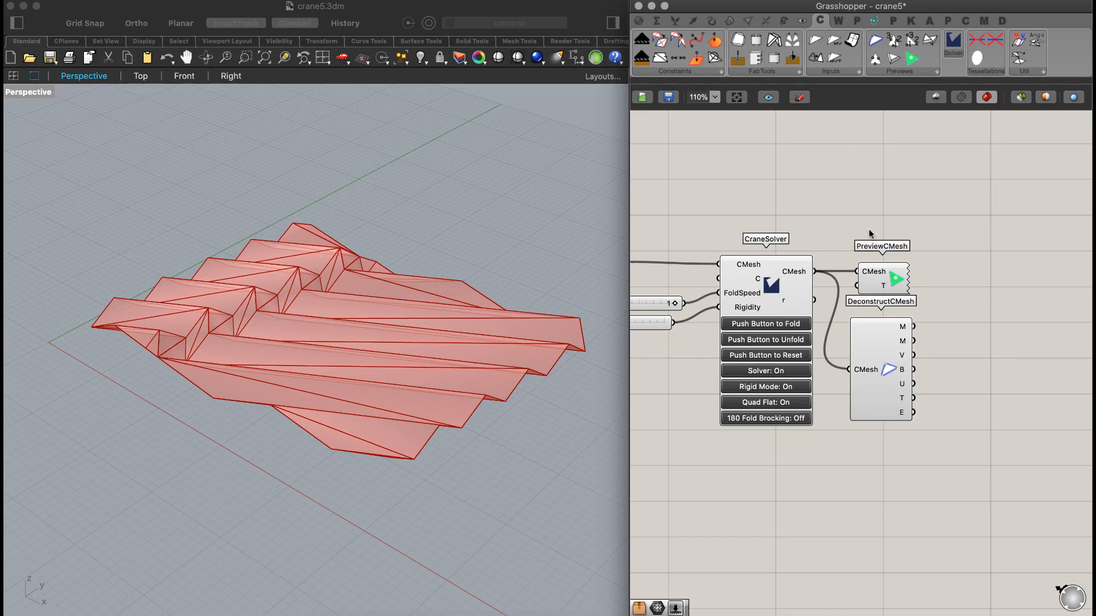
drag(943, 218, 869, 294)
middle_click(919, 218)
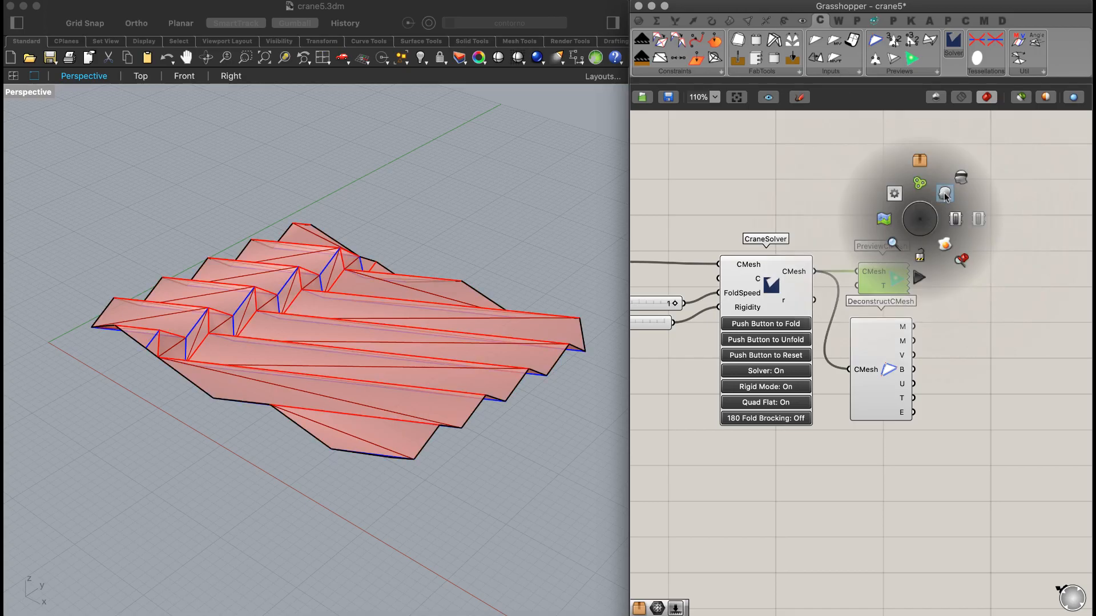
click(946, 194)
click(970, 231)
- Inspect the first mesh output of the DeconstructCMesh component
mouse_move(365, 280)
right_down()
mouse_move(482, 245)
mouse_move(365, 279)
right_up()
right_drag(917, 310, 770, 263)
scroll(766, 269, up, 4)
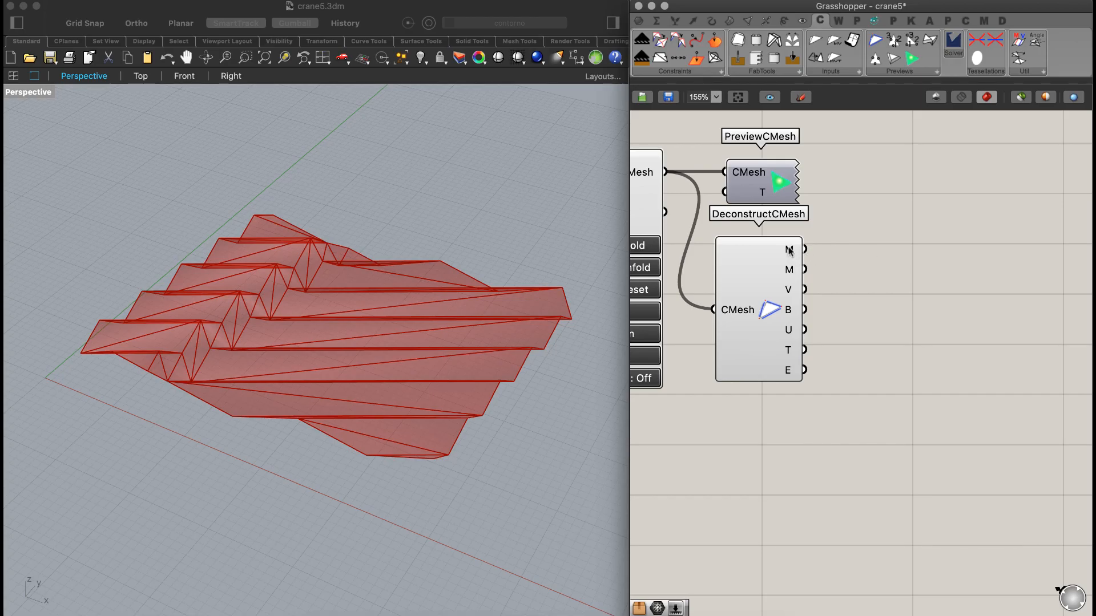
mouse_move(790, 250)
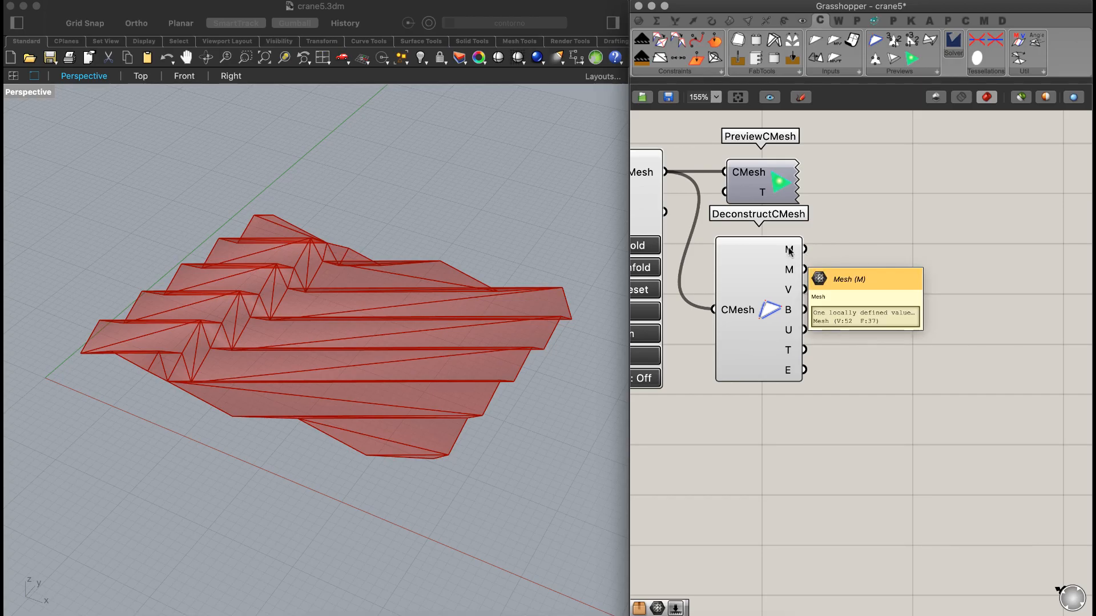
- Preview the first M output of DeconstructCMesh through a temporary Mesh parameter and delete that parameter
double_click(871, 243)
text(mesh)
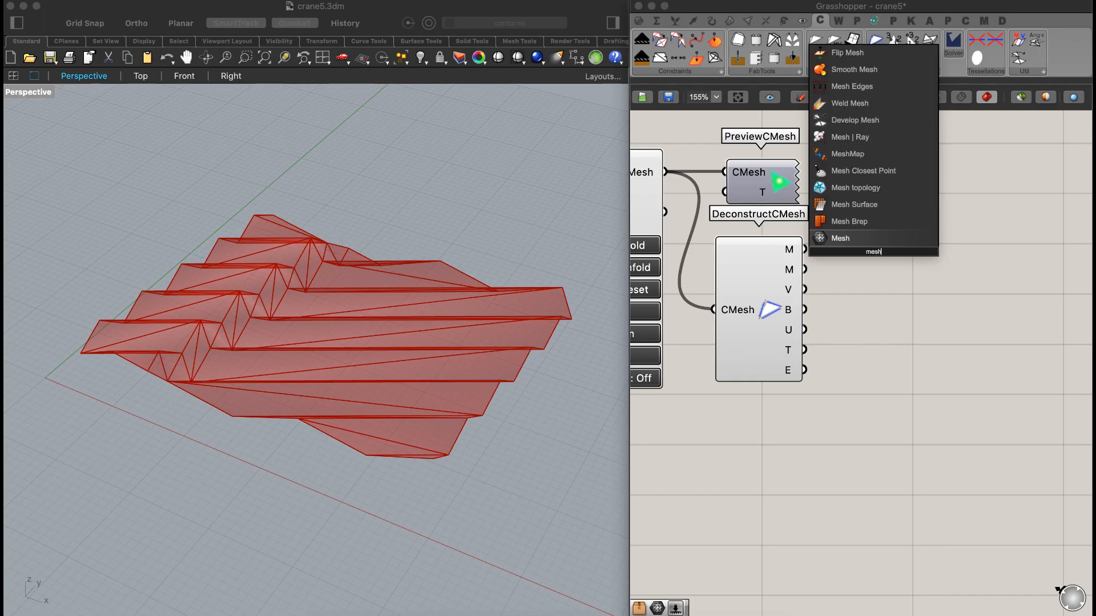
key(Return)
drag(804, 250, 847, 251)
mouse_move(384, 277)
right_down()
mouse_move(295, 255)
mouse_move(385, 275)
mouse_move(379, 307)
mouse_move(345, 282)
mouse_move(315, 294)
mouse_move(313, 277)
mouse_move(342, 291)
mouse_move(401, 280)
right_up()
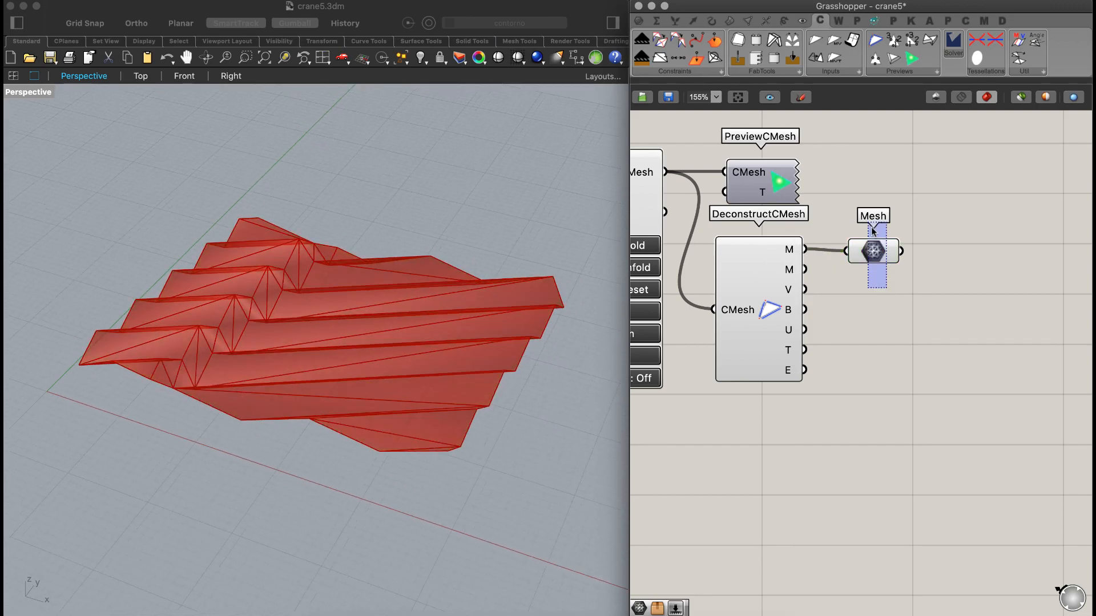
key(Delete)
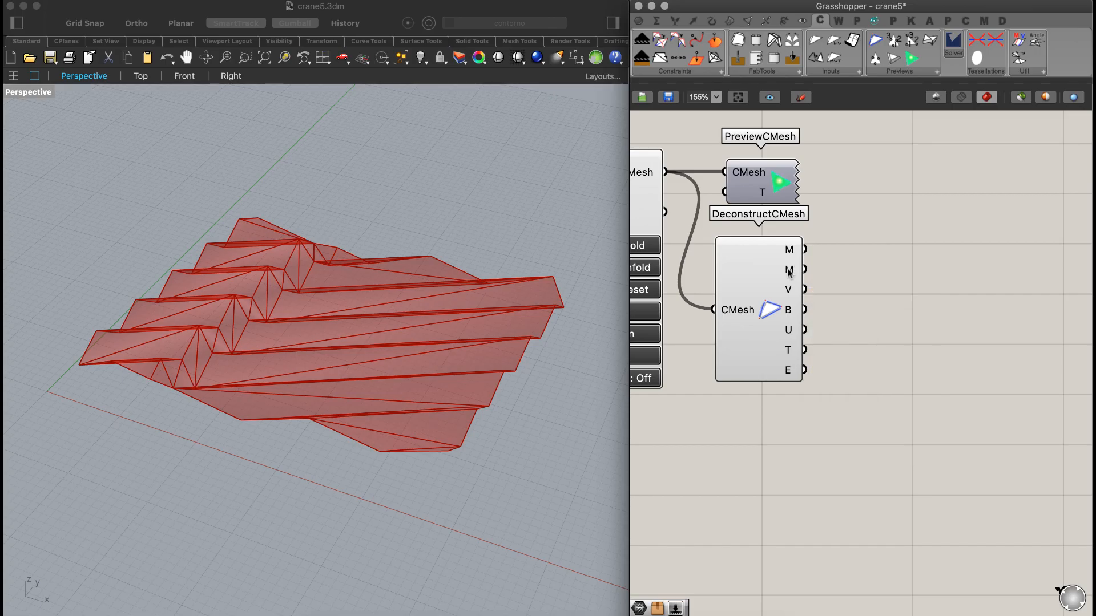
- Add a Curve parameter fed by the second M output of DeconstructCMesh and view its lines on the folded sheet
double_click(848, 268)
text(curve)
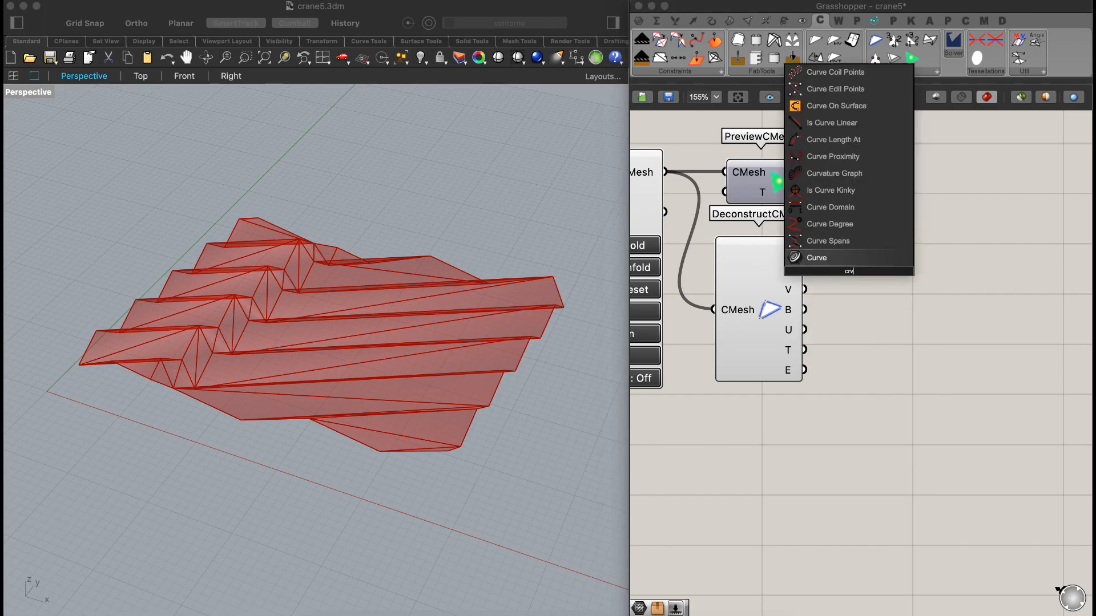
key(Return)
drag(805, 269, 880, 269)
scroll(328, 303, up, 10)
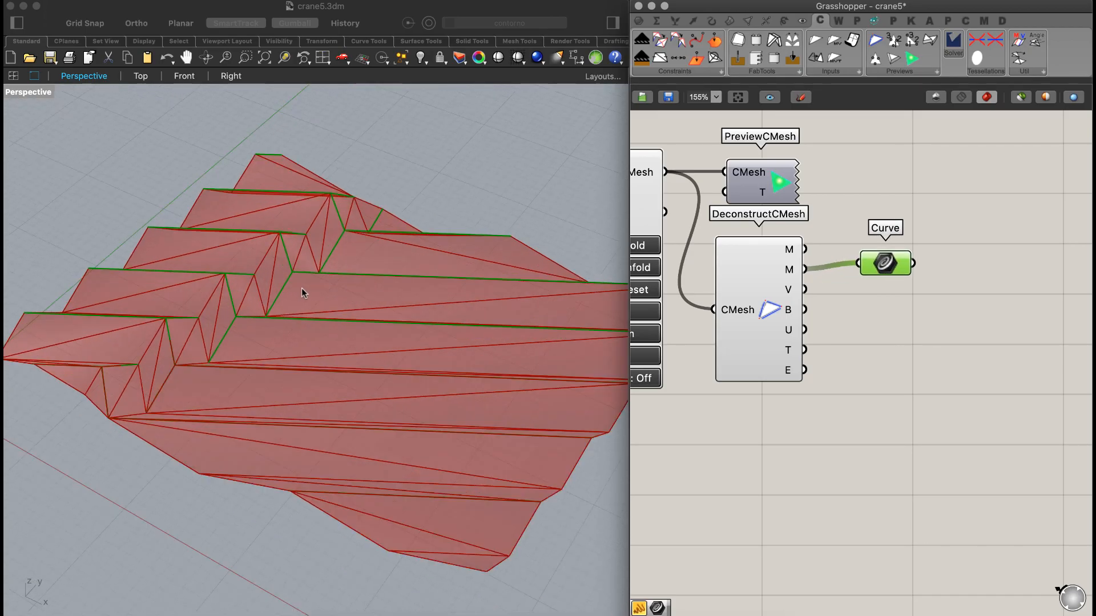
scroll(299, 300, down, 3)
right_drag(298, 323, 402, 242)
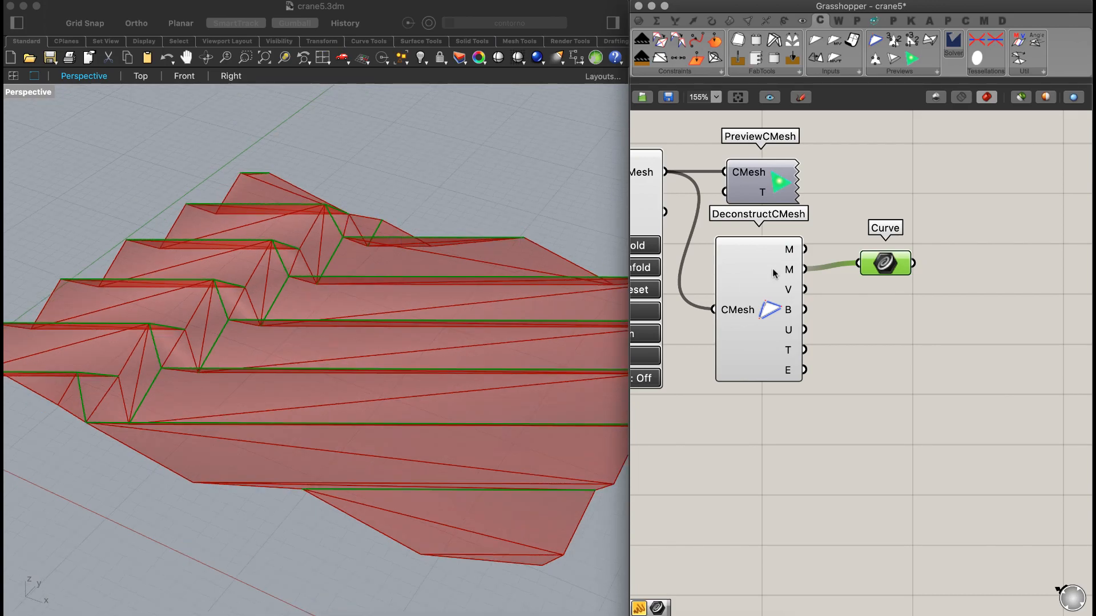
- Switch the Curve parameter's source to the V output of DeconstructCMesh and to the B output, viewing each set of lines
drag(805, 289, 891, 293)
mouse_move(340, 281)
right_down()
mouse_move(318, 303)
mouse_move(321, 284)
mouse_move(337, 279)
mouse_move(323, 291)
right_up()
drag(804, 309, 859, 279)
scroll(399, 269, down, 5)
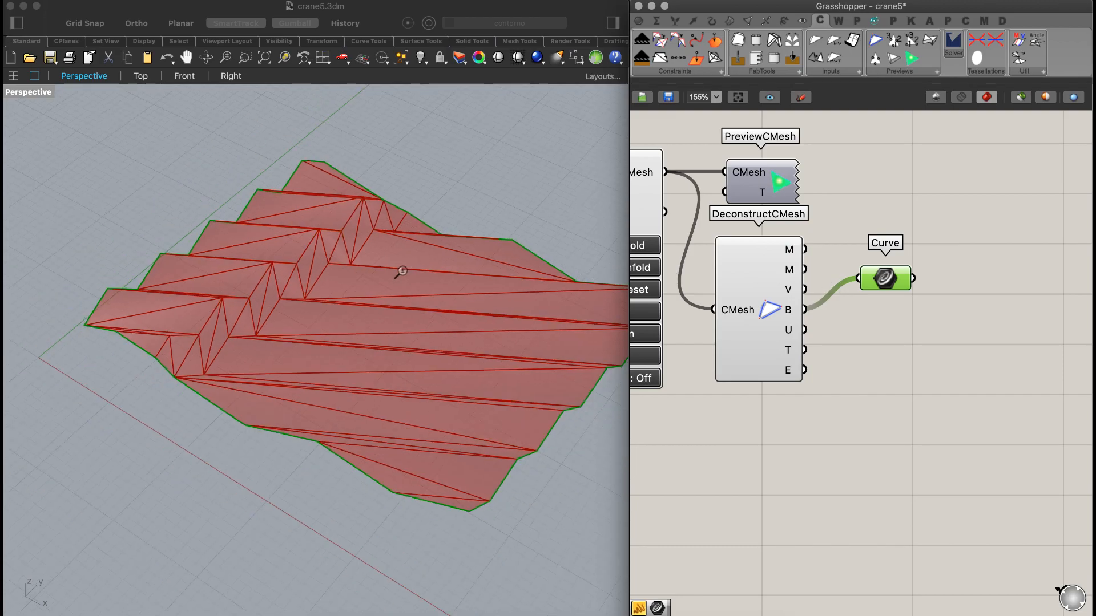
mouse_move(229, 287)
right_down()
mouse_move(354, 245)
mouse_move(340, 232)
mouse_move(277, 242)
mouse_move(224, 273)
mouse_move(241, 281)
right_up()
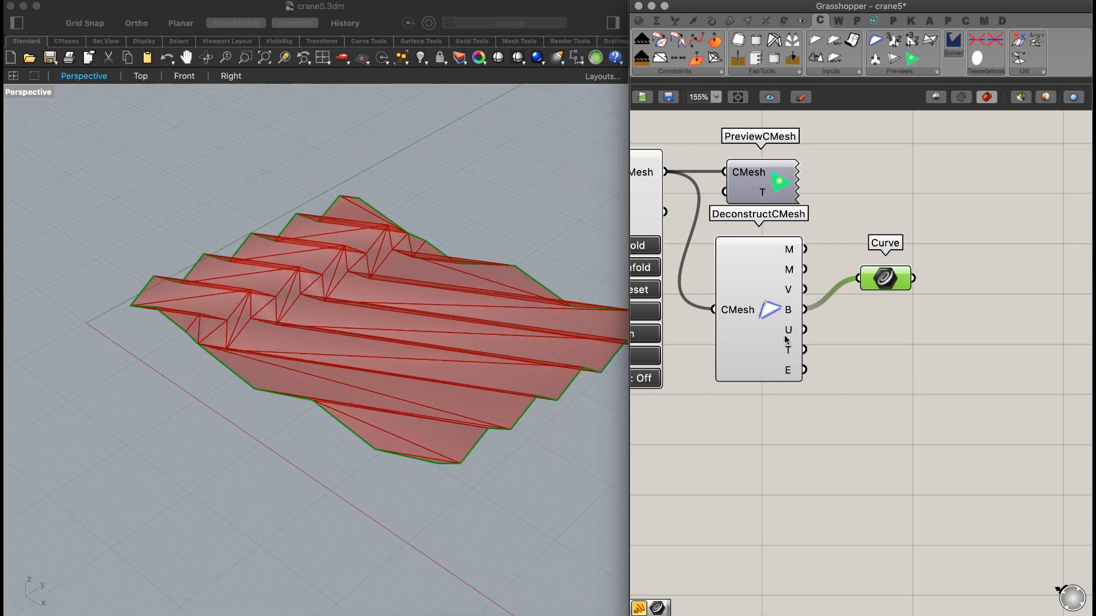
- Align the Curve parameter with the U output of DeconstructCMesh and use that output as its source
drag(883, 280, 886, 311)
drag(805, 329, 861, 310)
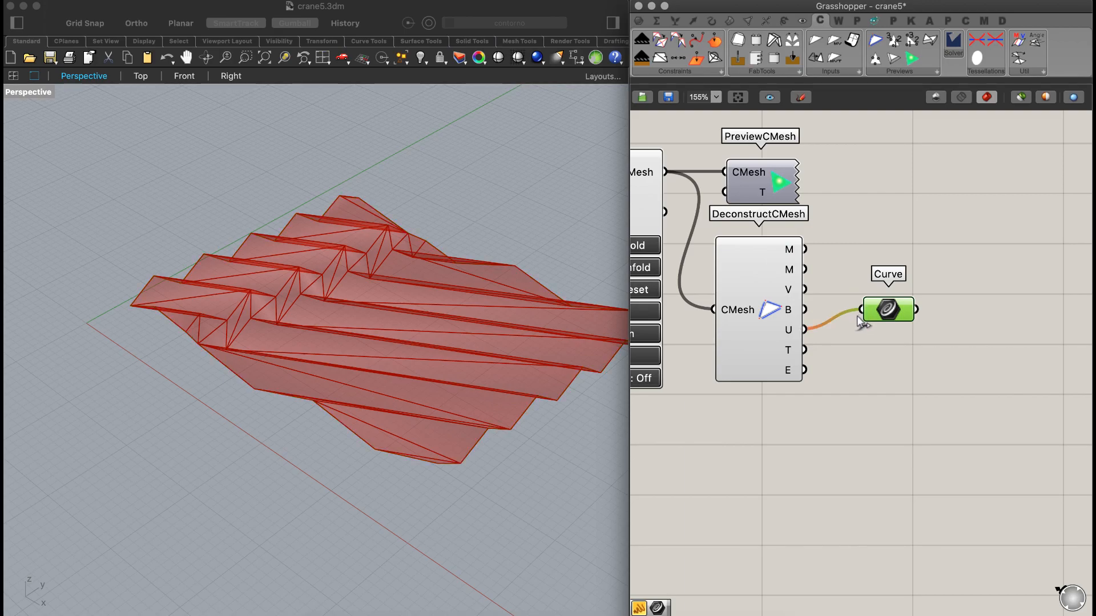
drag(884, 313, 879, 325)
- Feed the Triangulate (T) output into the Curve parameter and examine the triangulation edges on the folded sheet
mouse_move(792, 354)
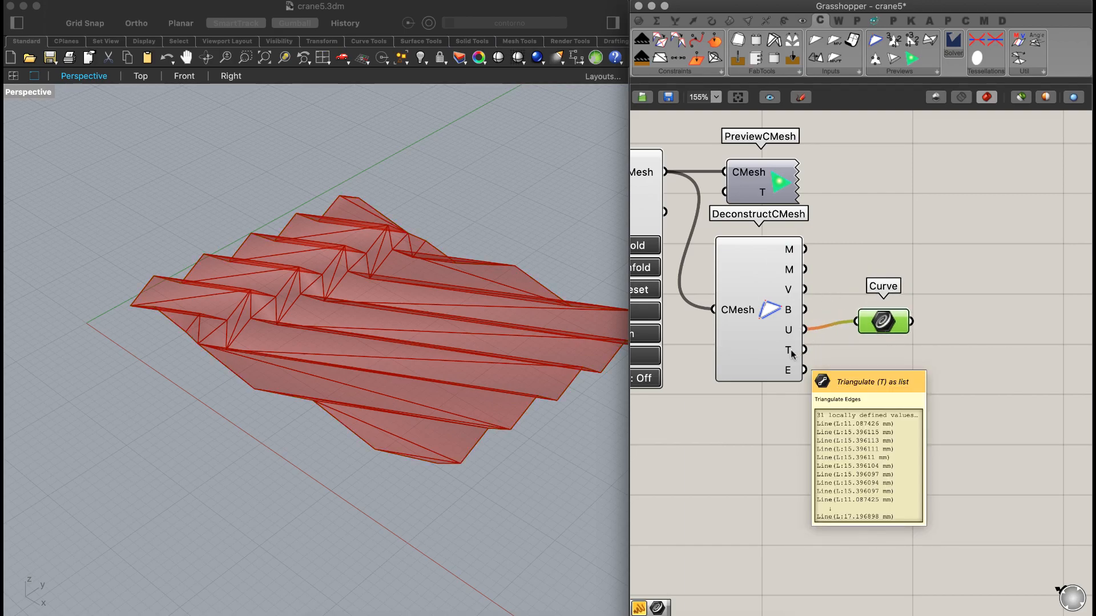
drag(804, 350, 857, 322)
right_drag(280, 287, 313, 343)
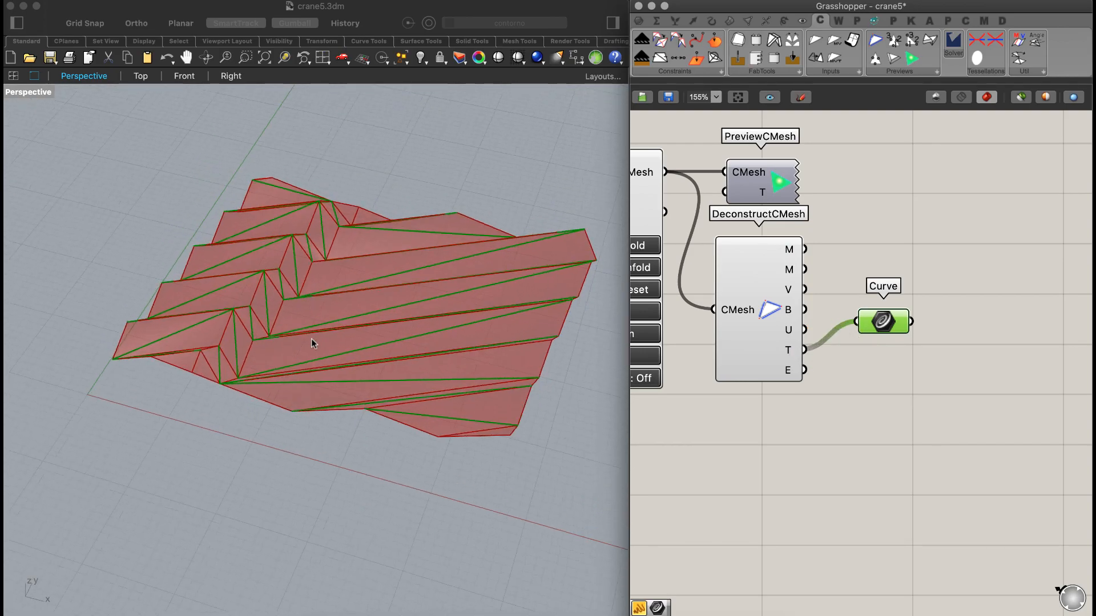
scroll(331, 303, up, 5)
scroll(257, 296, down, 2)
scroll(98, 350, down, 1)
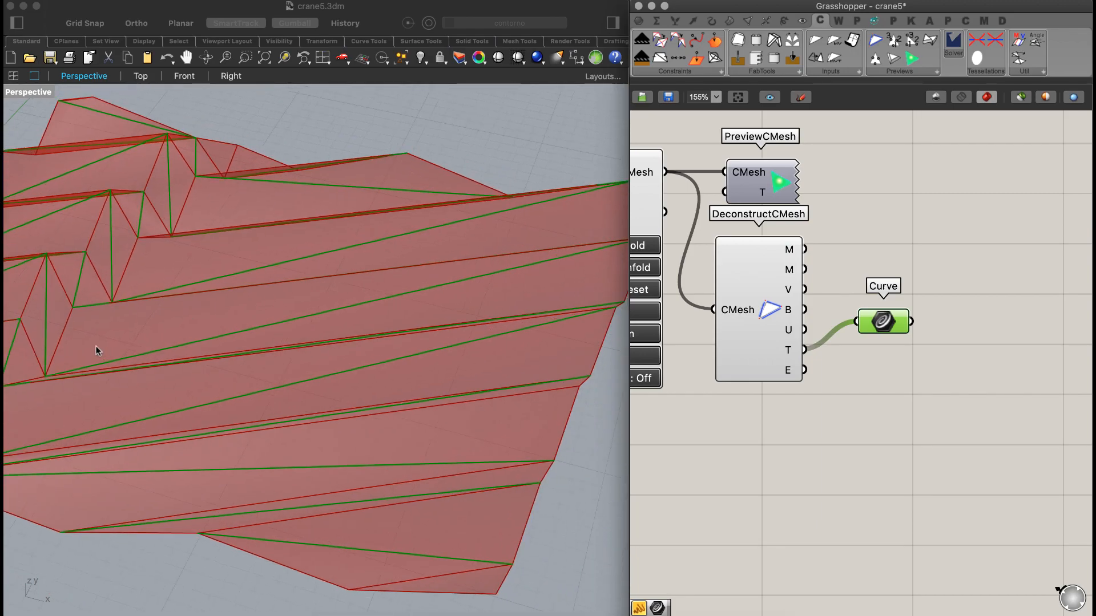
scroll(215, 286, down, 3)
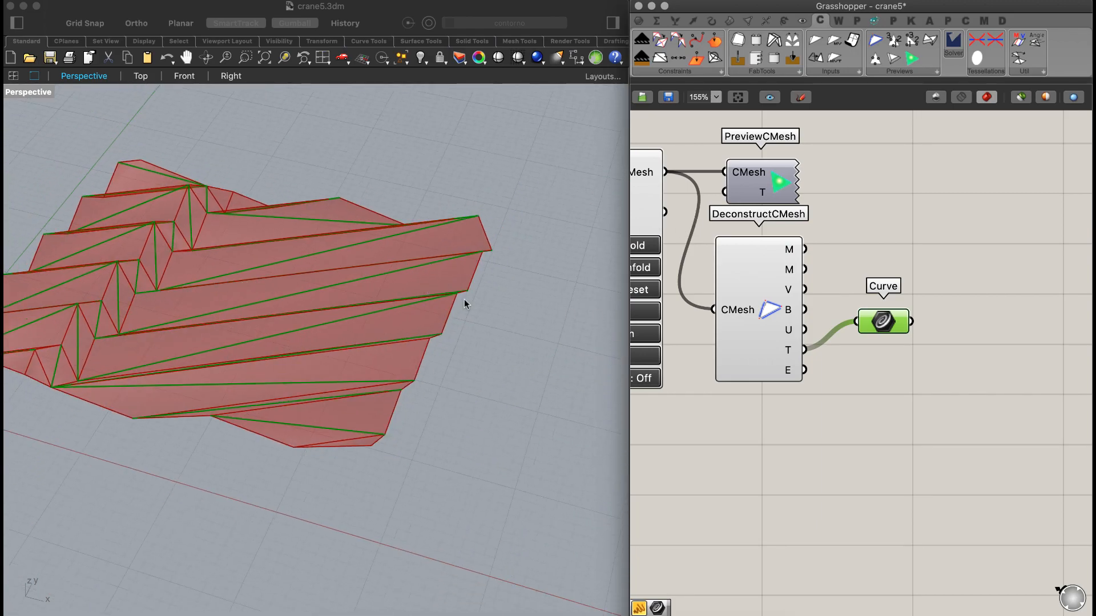
right_drag(204, 284, 129, 378)
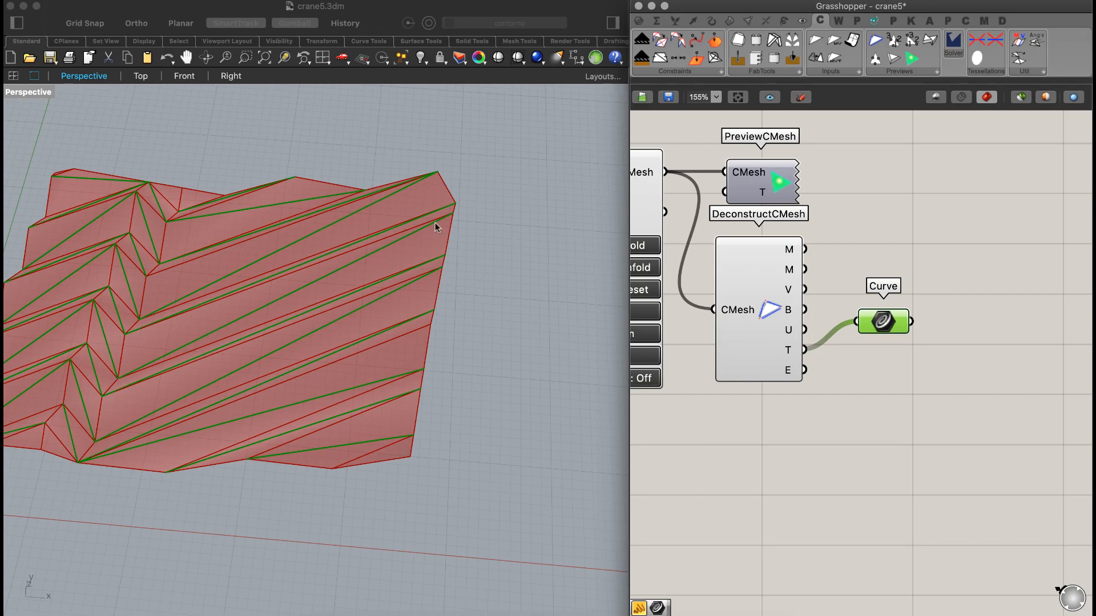
- Preview the Edges (E) output of DeconstructCMesh through the Curve parameter and delete that parameter
drag(884, 326, 880, 355)
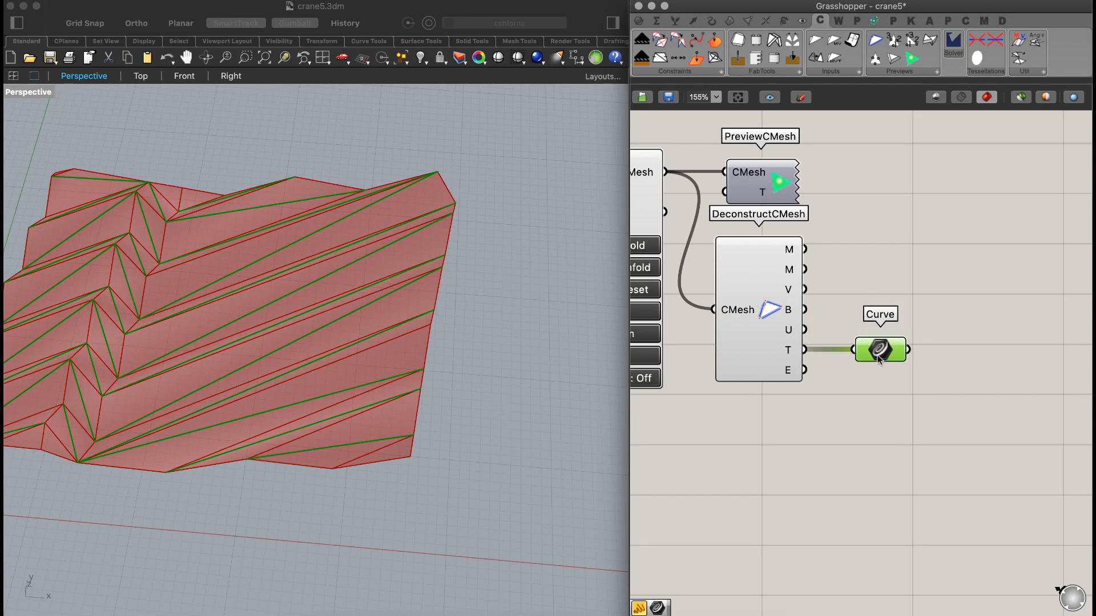
mouse_move(789, 374)
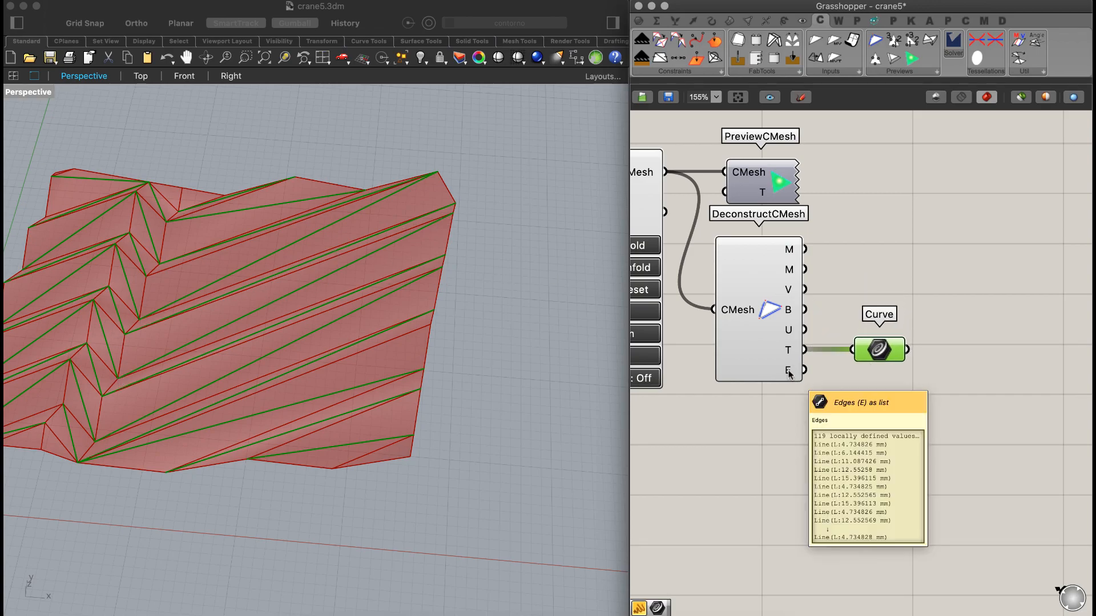
drag(789, 374, 853, 349)
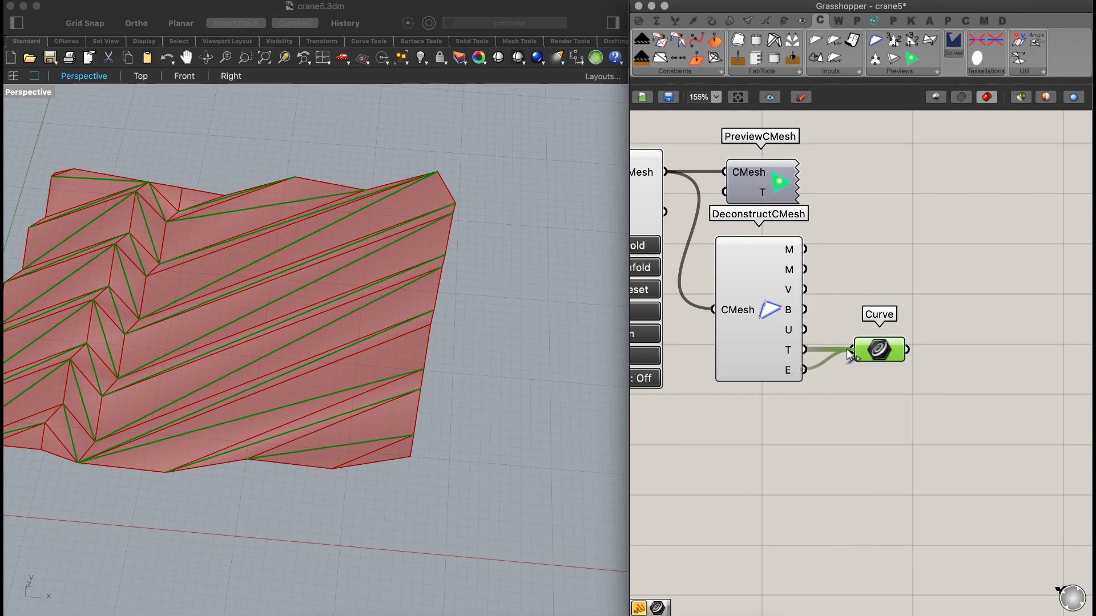
right_drag(291, 303, 376, 279)
drag(937, 298, 886, 378)
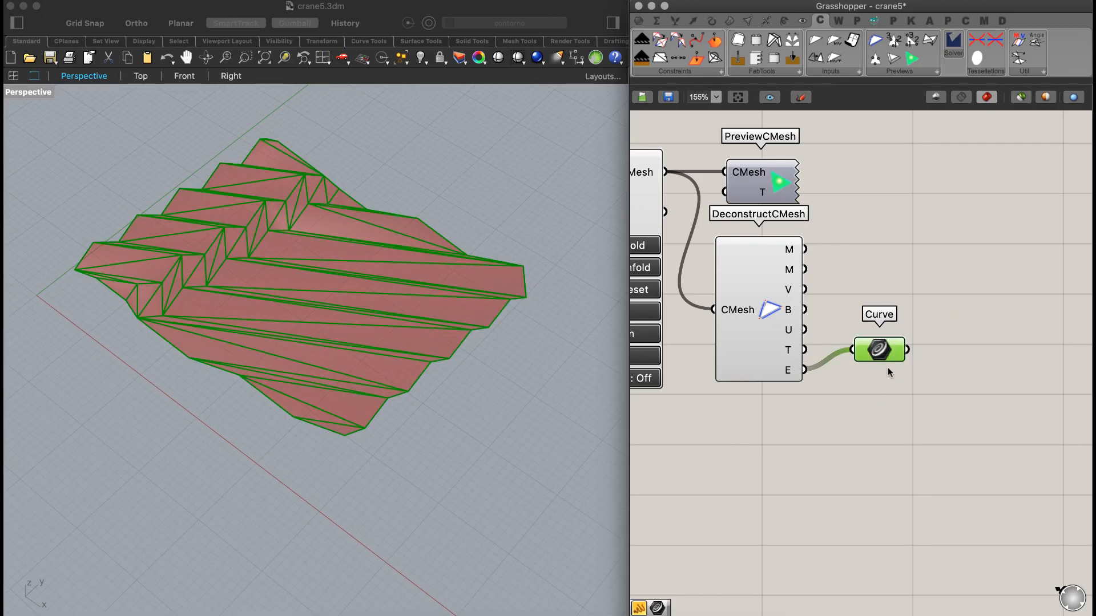
key(Delete)
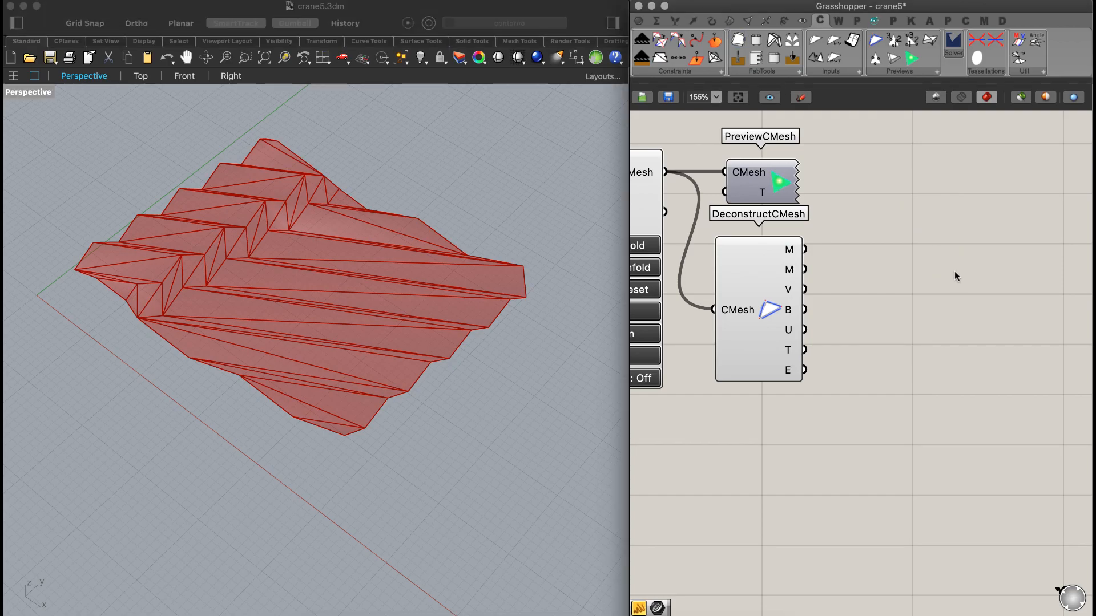
- Add a Crane AddTabs component beside DeconstructCMesh and feed its Mesh input from the first M output
drag(744, 43, 942, 274)
mouse_move(788, 309)
right_down()
mouse_move(716, 317)
mouse_move(781, 317)
right_up()
drag(910, 288, 899, 290)
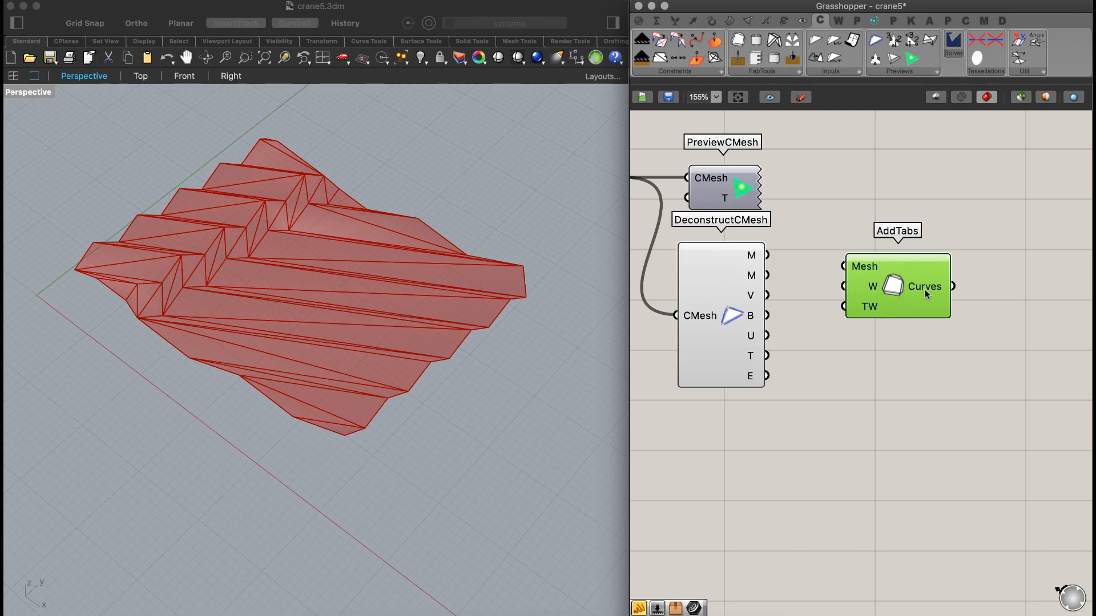
drag(889, 284, 940, 278)
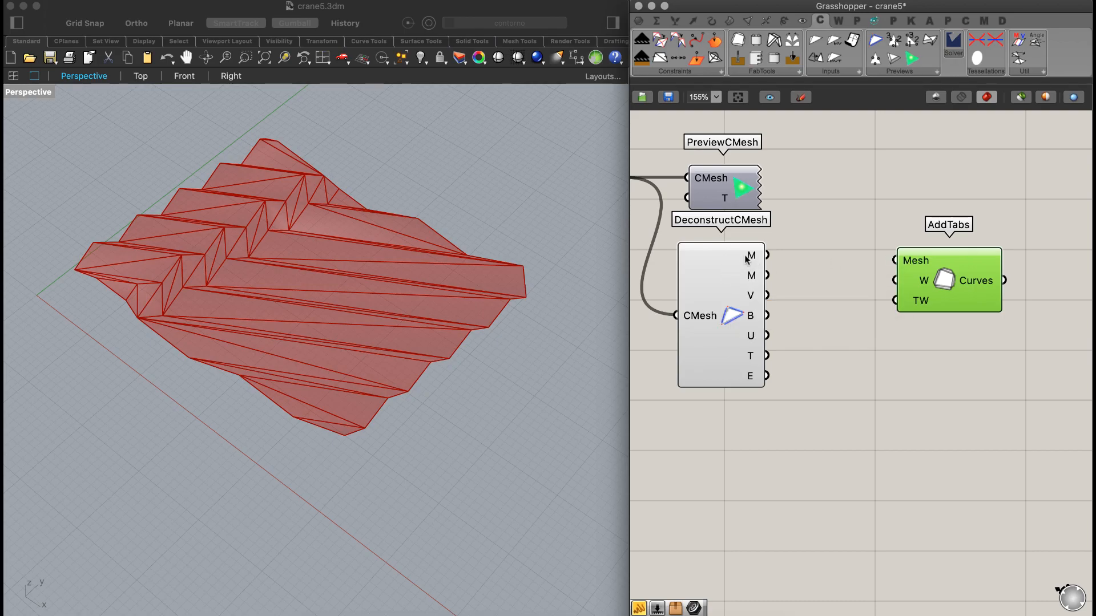
drag(767, 256, 790, 246)
drag(886, 262, 894, 260)
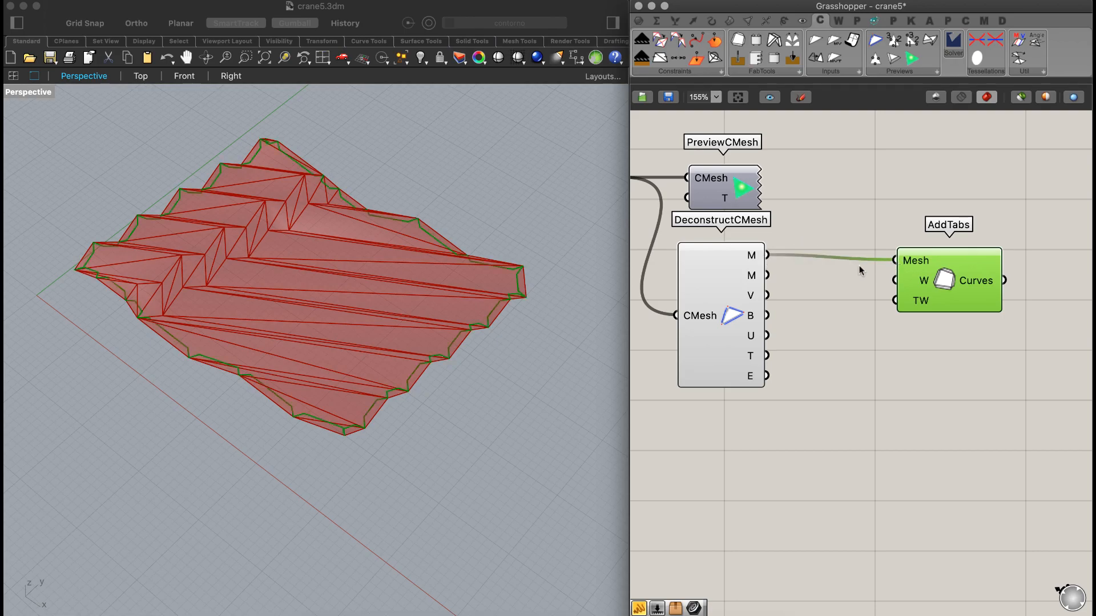
- Reset the CraneSolver fold to the flat sheet and inspect the tab curves along its boundary
scroll(440, 362, up, 5)
right_drag(450, 343, 357, 375)
scroll(360, 376, down, 5)
scroll(403, 379, up, 3)
scroll(420, 314, down, 4)
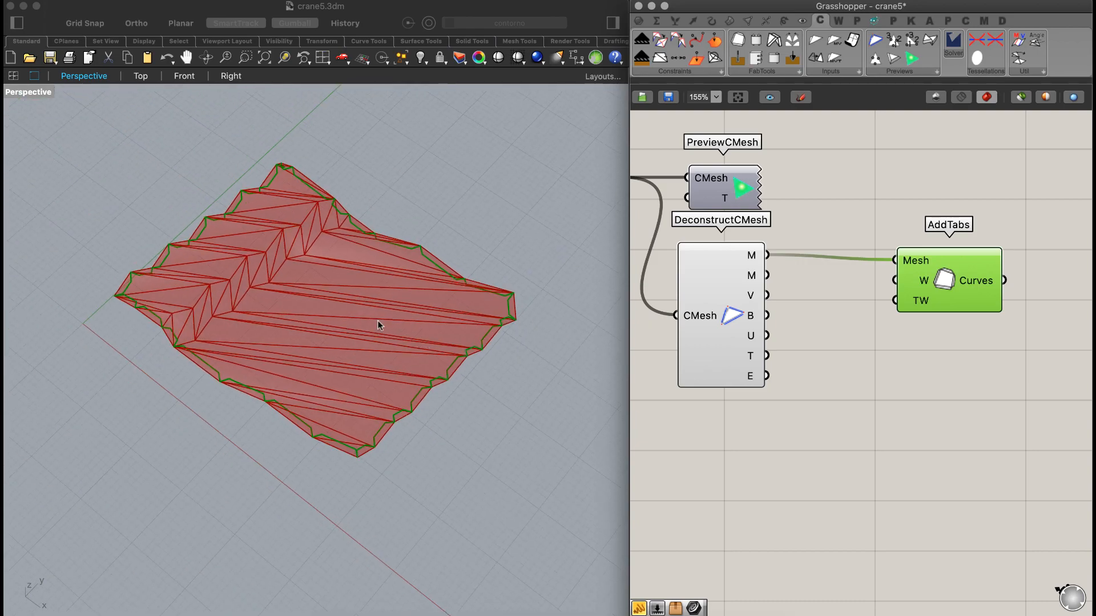
scroll(382, 319, up, 5)
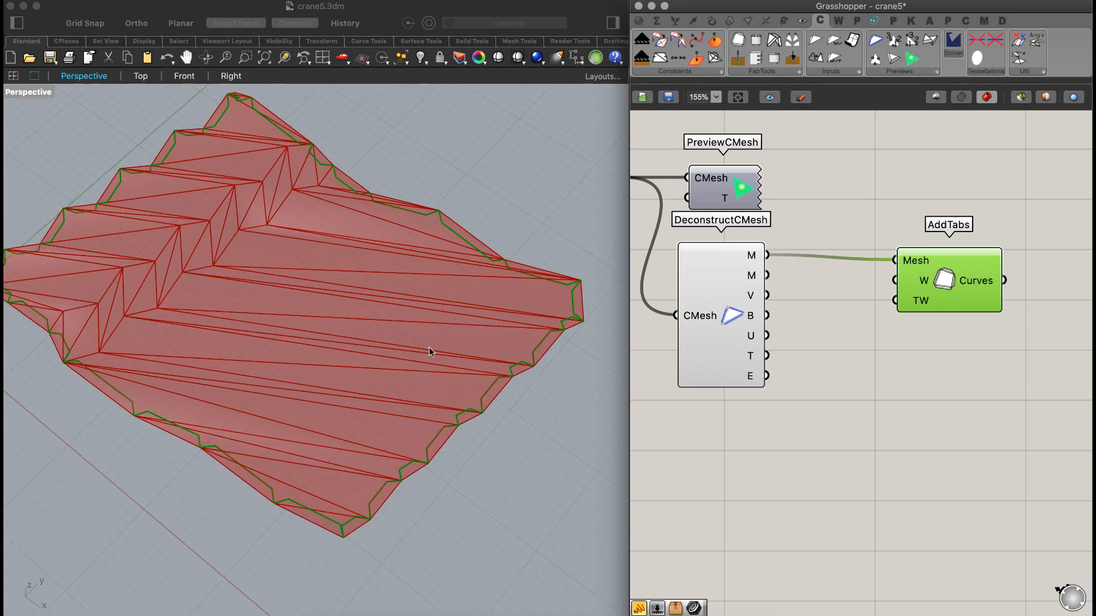
right_drag(671, 323, 852, 319)
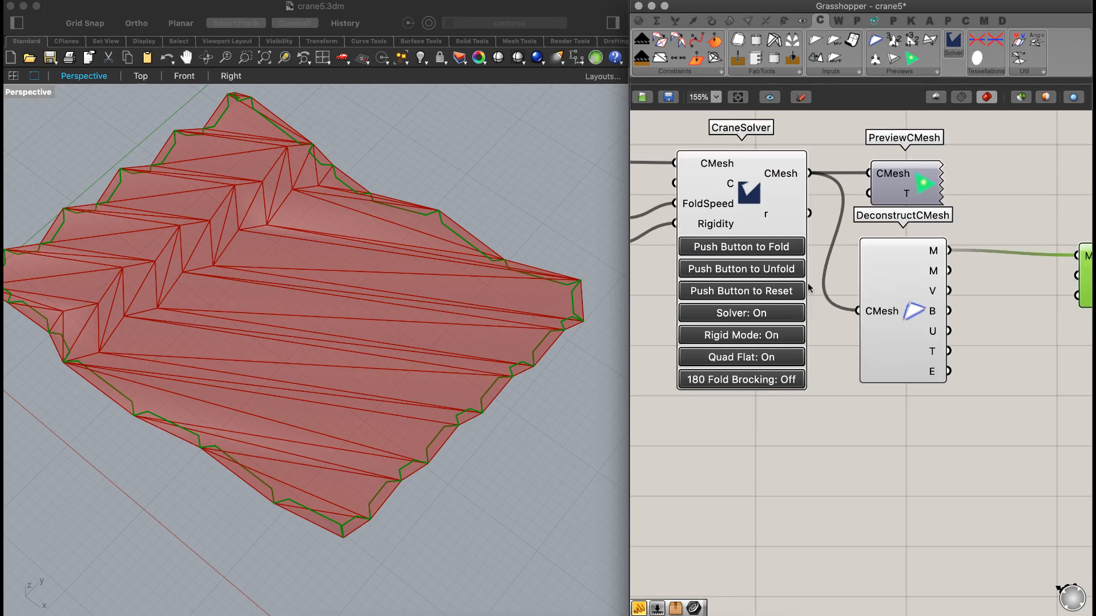
click(765, 294)
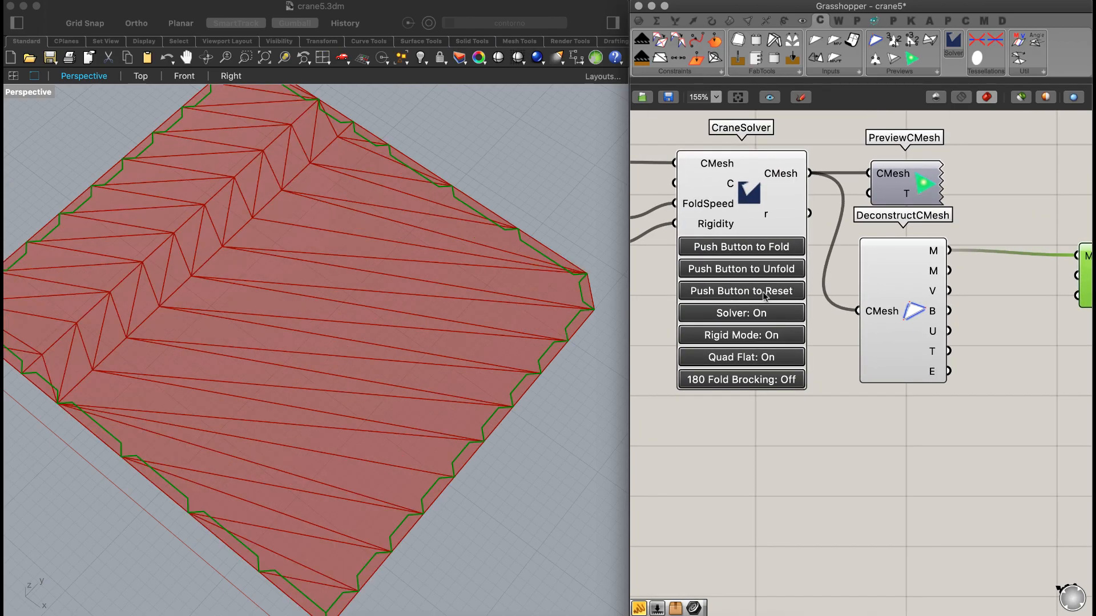
right_drag(406, 261, 387, 221)
right_drag(246, 146, 402, 378)
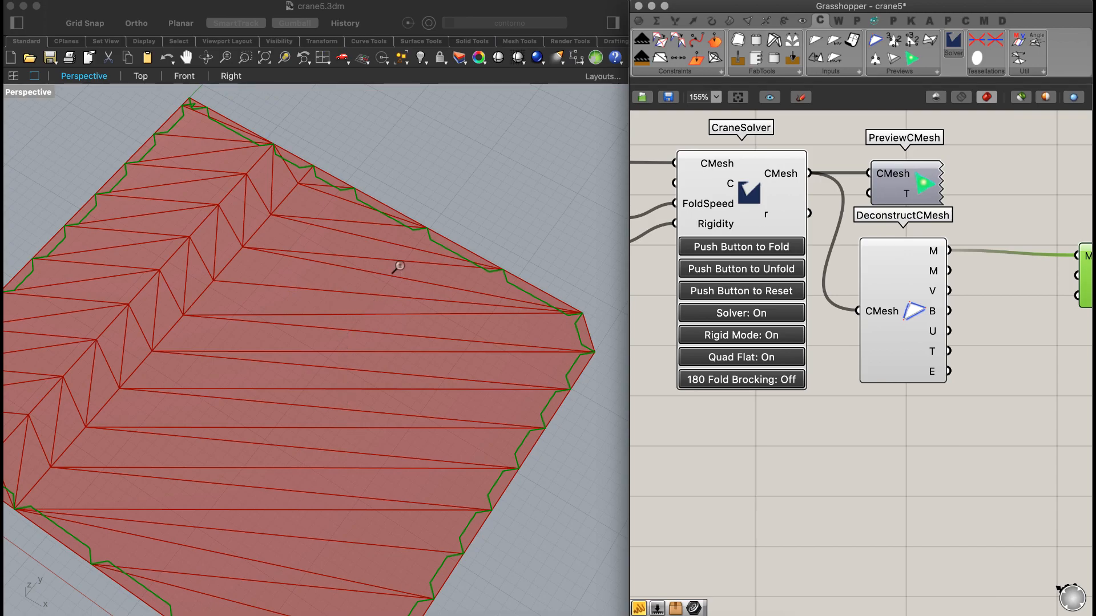
scroll(399, 265, down, 2)
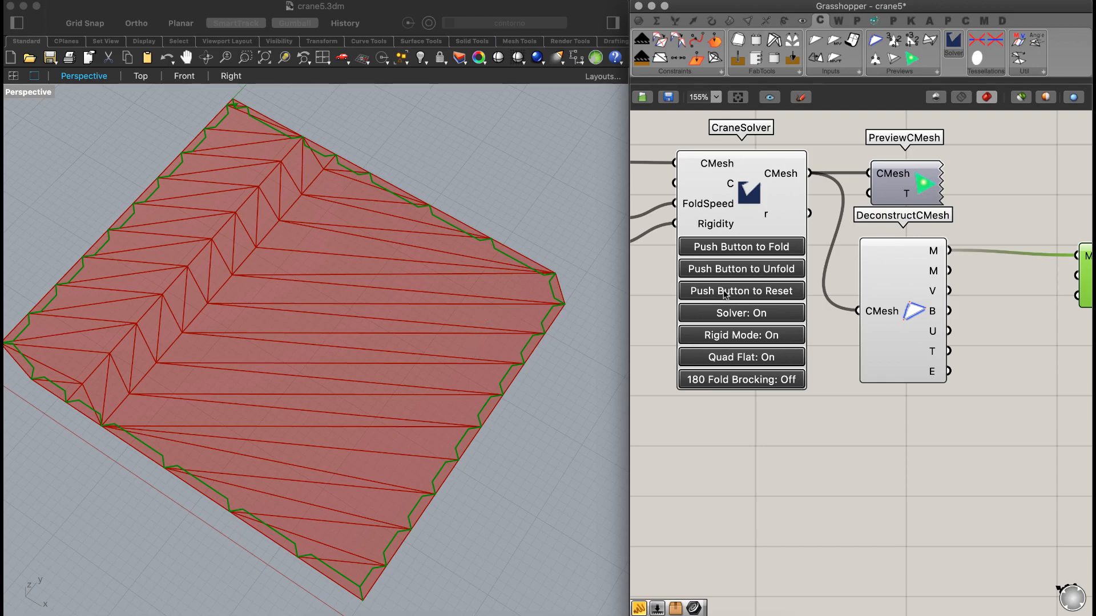
- Move the AddTabs component farther away from DeconstructCMesh to make room in front of its inputs
scroll(854, 282, right, 5)
drag(980, 255, 1031, 255)
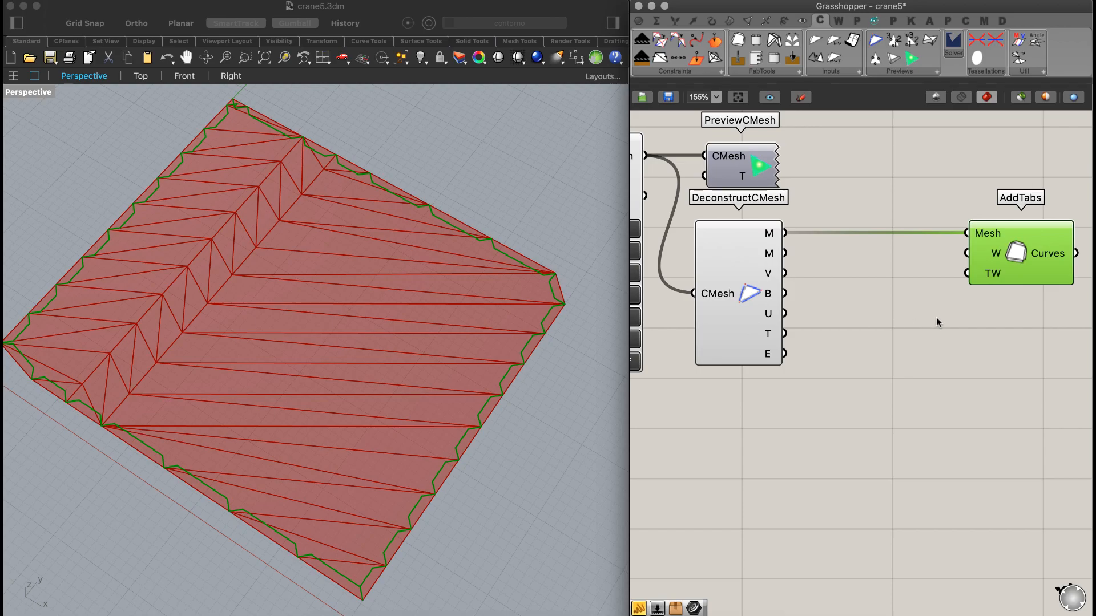
scroll(804, 315, right, 5)
drag(936, 255, 986, 256)
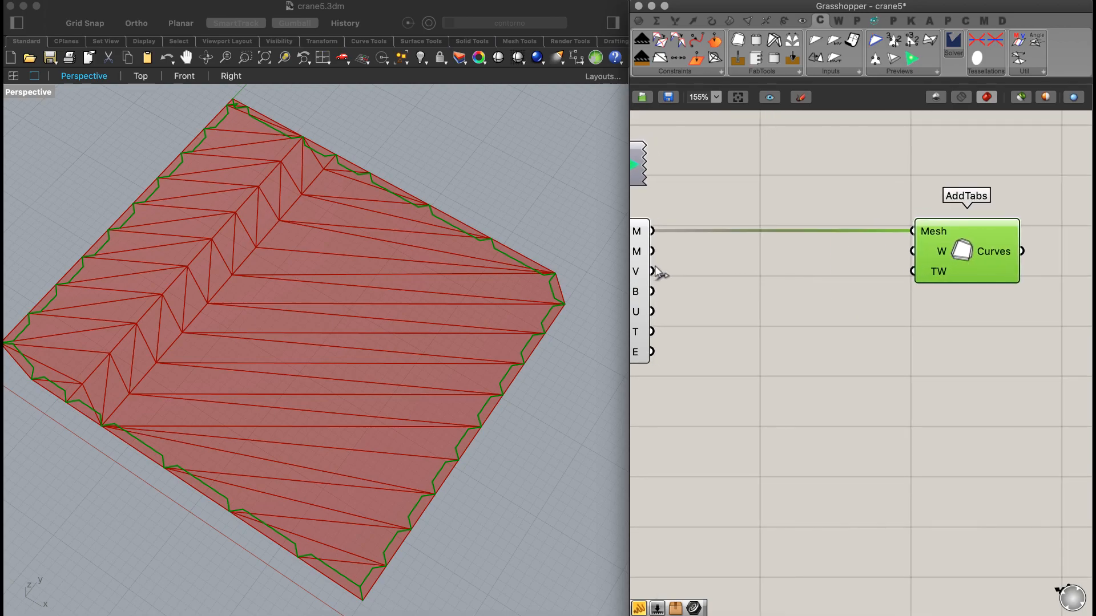
scroll(790, 284, left, 4)
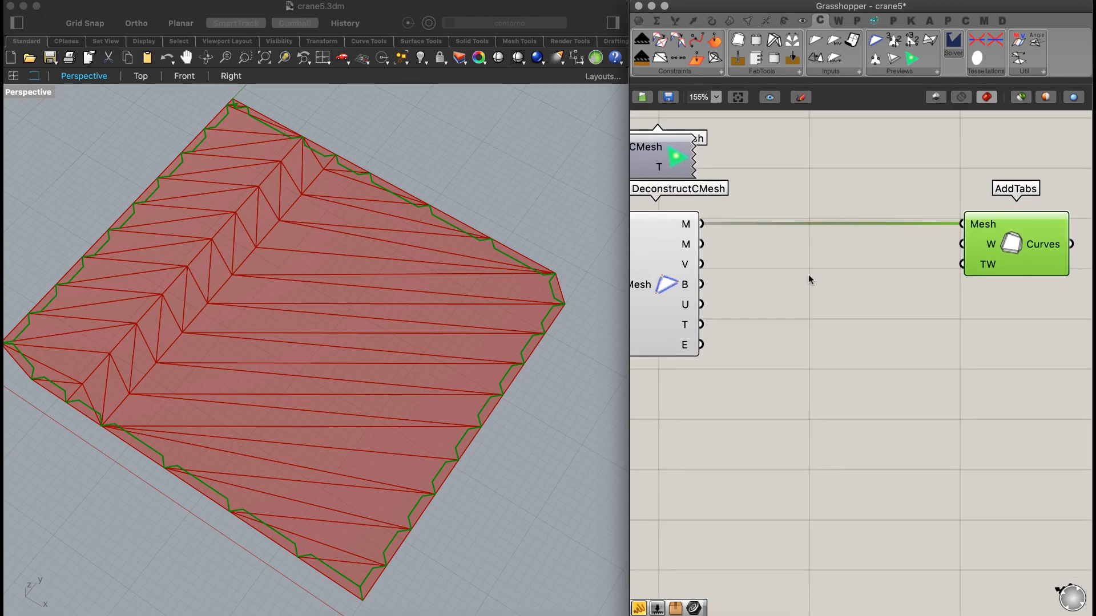
click(879, 301)
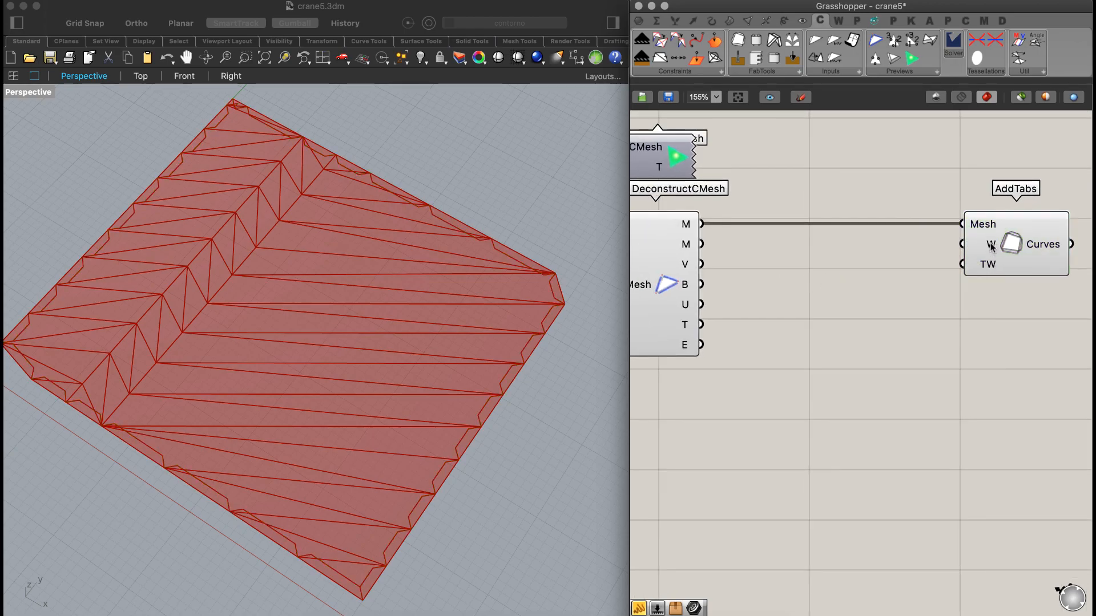
mouse_move(991, 245)
right_drag(857, 277, 819, 276)
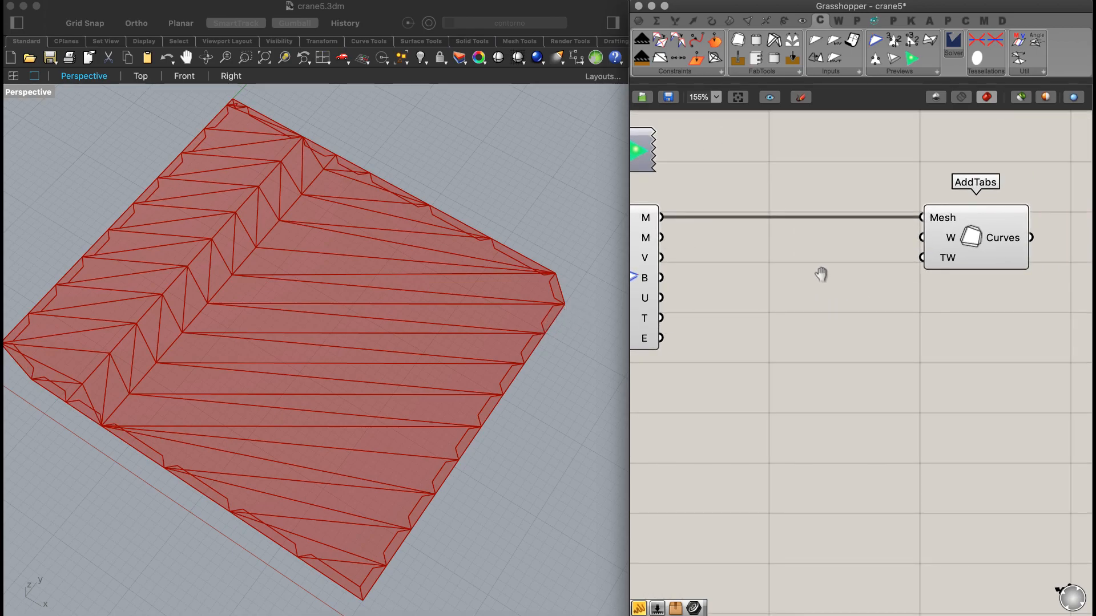
drag(947, 247, 985, 247)
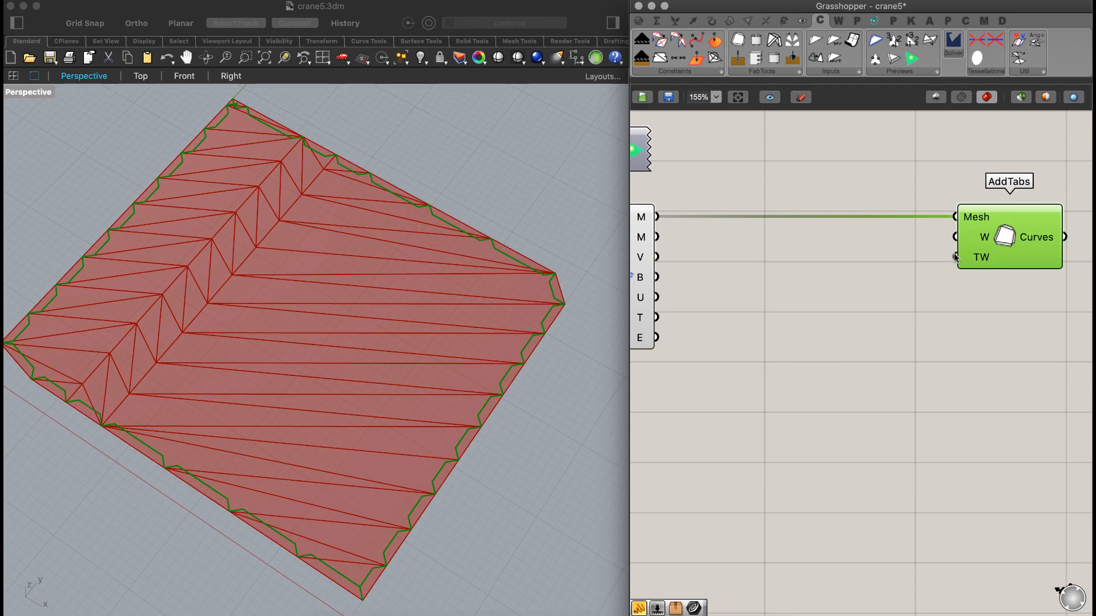
- Add a number slider with value 2, wire it into the W input of AddTabs and align it with that input
double_click(820, 256)
text(2)
key(Return)
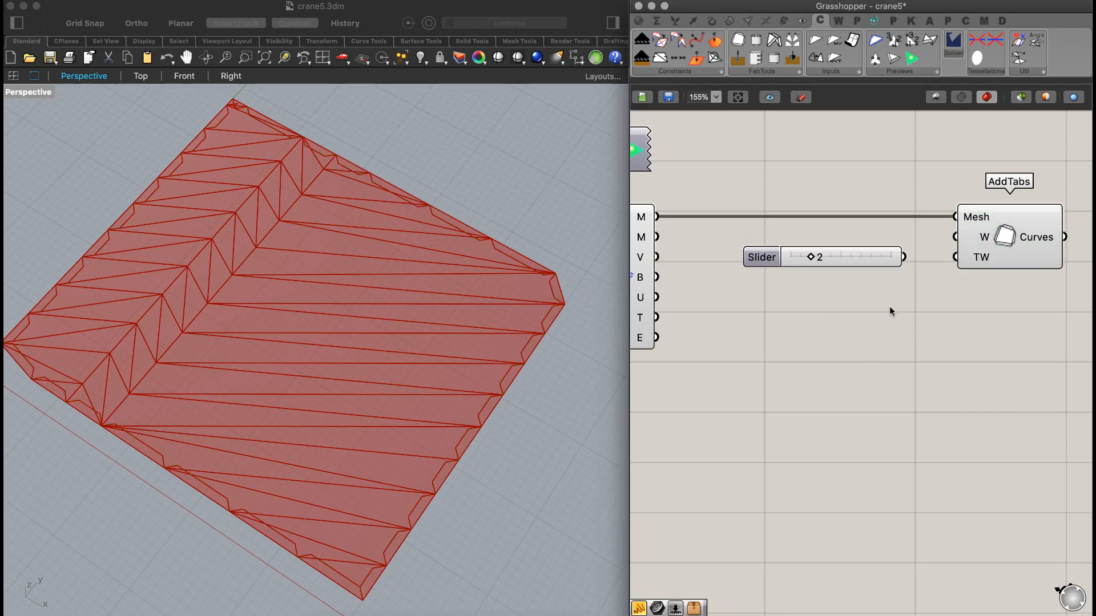
drag(904, 257, 955, 236)
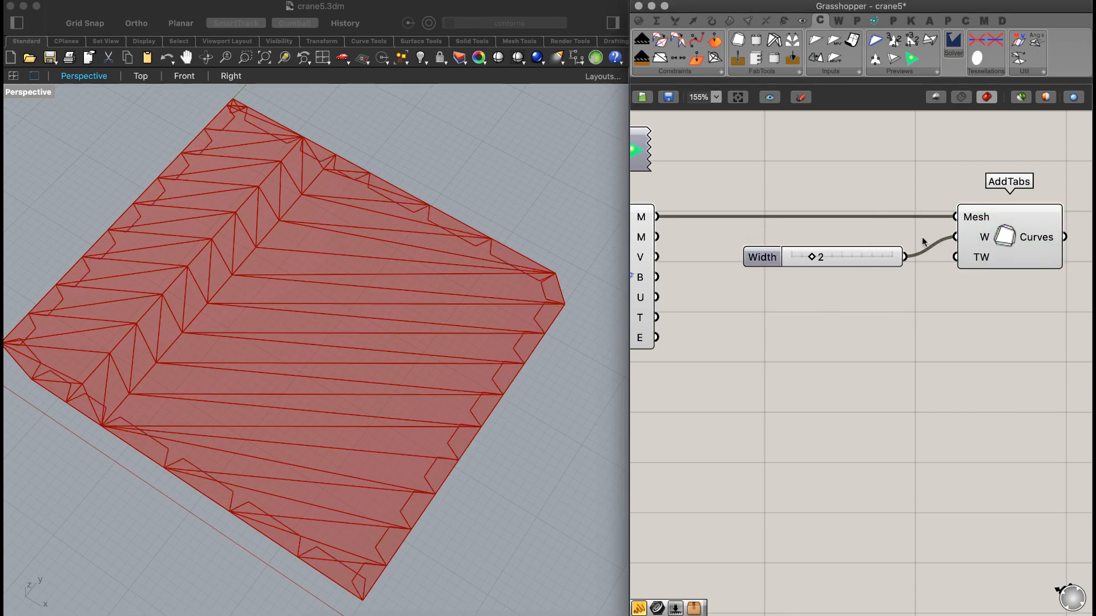
drag(835, 260, 803, 244)
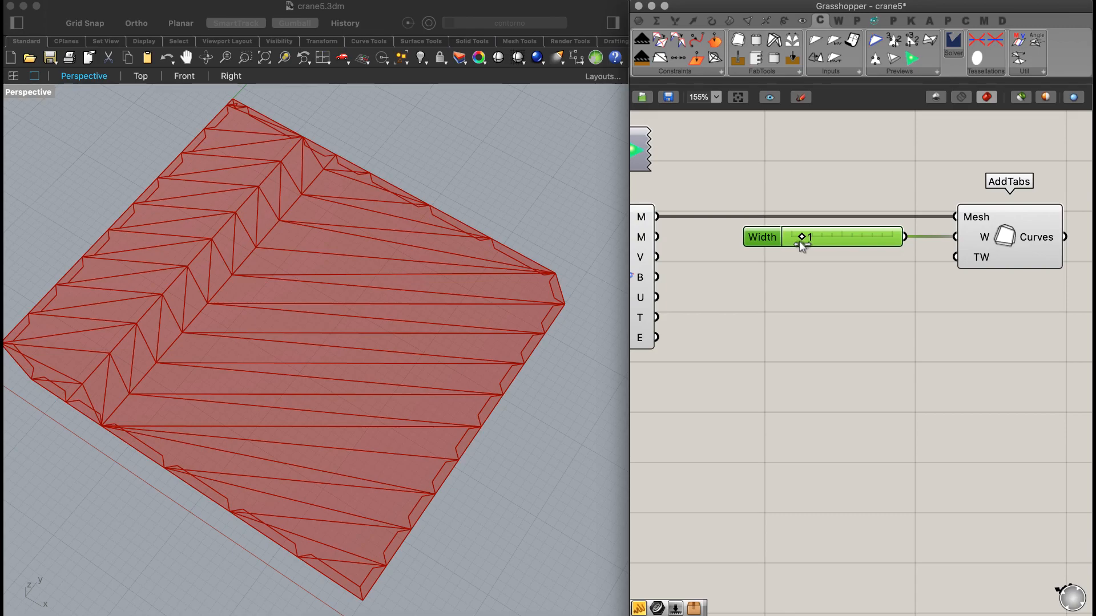
drag(801, 244, 815, 245)
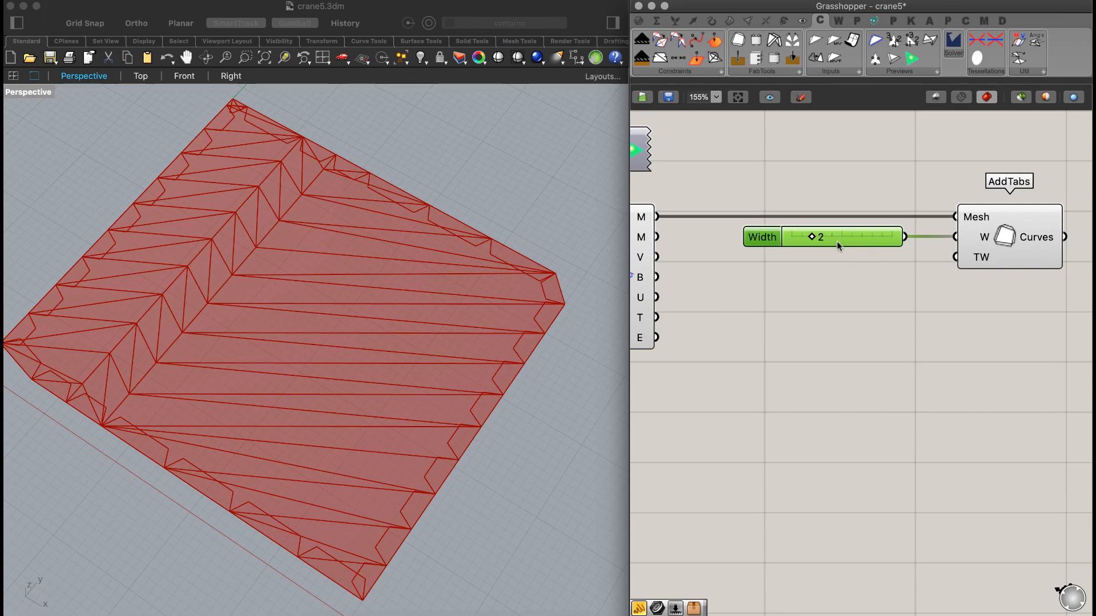
- Try a whole-number copy of the Width slider on the TW input with a taper width of 1, and delete the copy
alt+drag(839, 251, 832, 271)
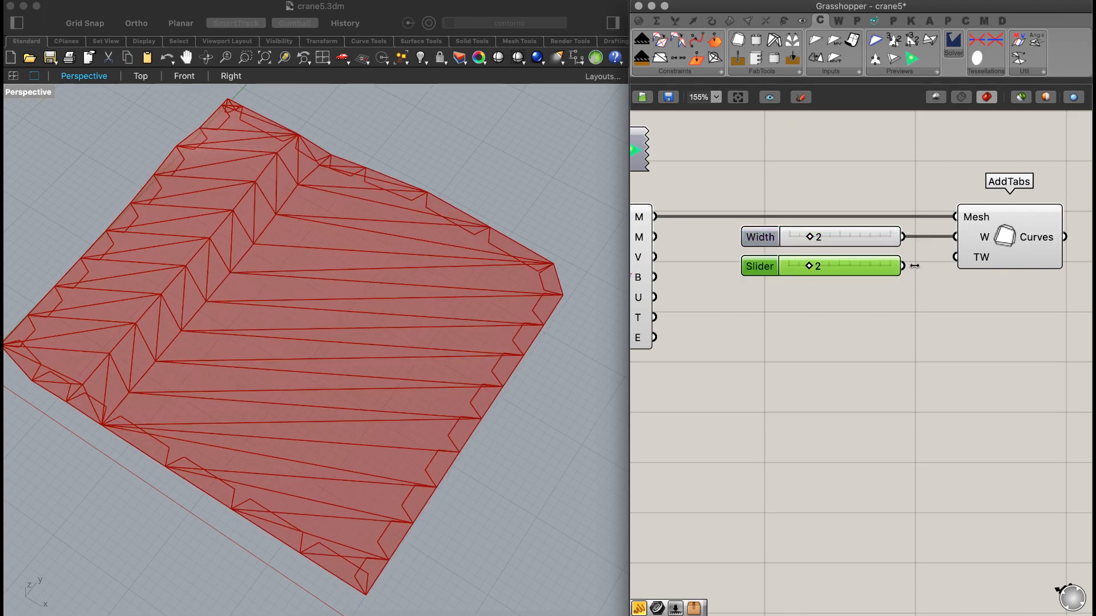
drag(903, 266, 947, 257)
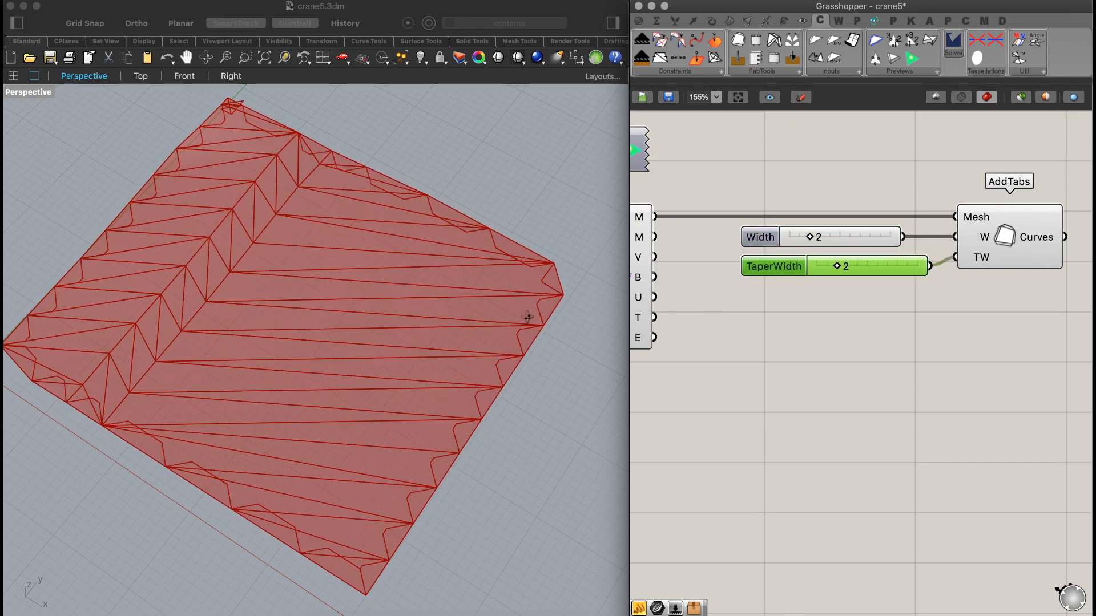
right_drag(527, 317, 525, 309)
scroll(572, 314, up, 3)
scroll(572, 314, up, 10)
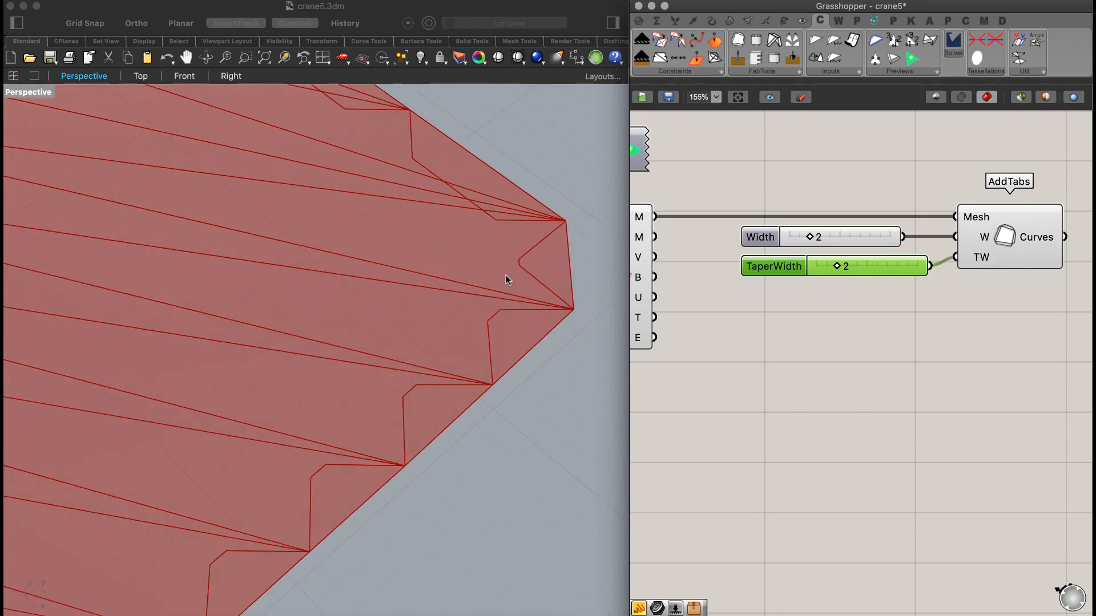
scroll(490, 288, up, 2)
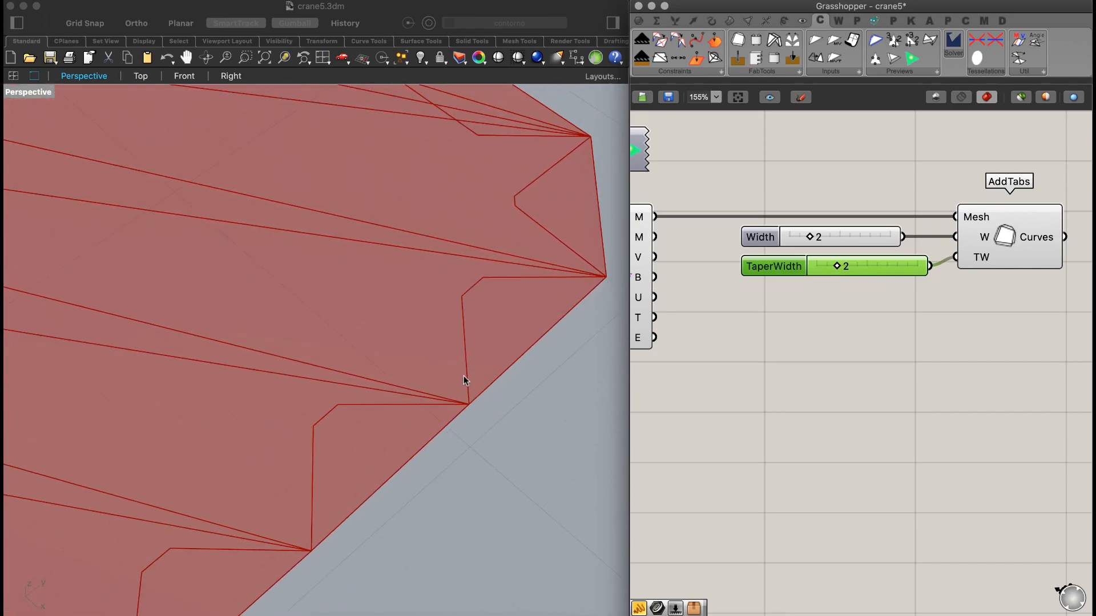
drag(836, 266, 819, 267)
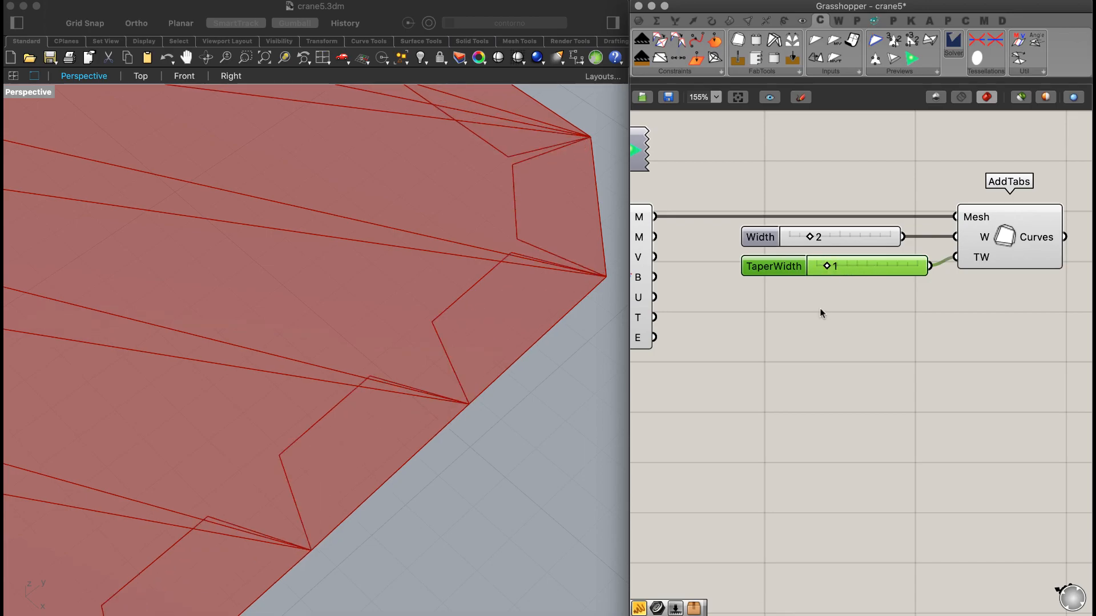
click(817, 308)
click(831, 265)
key(Delete)
- Add a decimal number slider from 0.1 to 2, wire it into the TW input of AddTabs and set it to 0.9
double_click(807, 291)
text(.1<2)
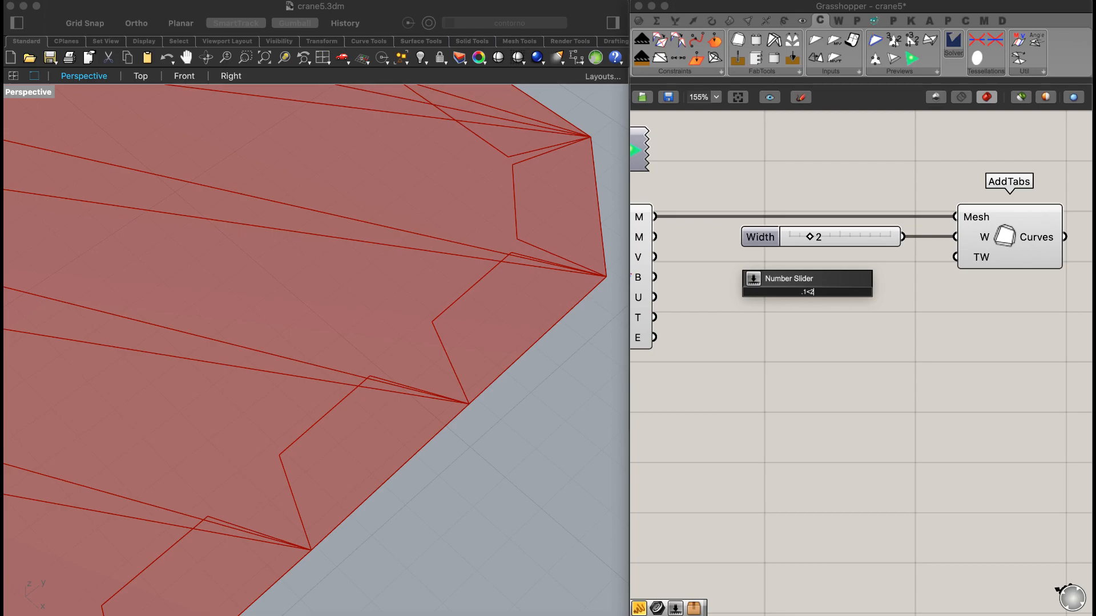
key(Return)
drag(889, 291, 851, 273)
scroll(855, 254, down, 2)
drag(832, 327, 794, 236)
click(824, 226)
click(781, 287)
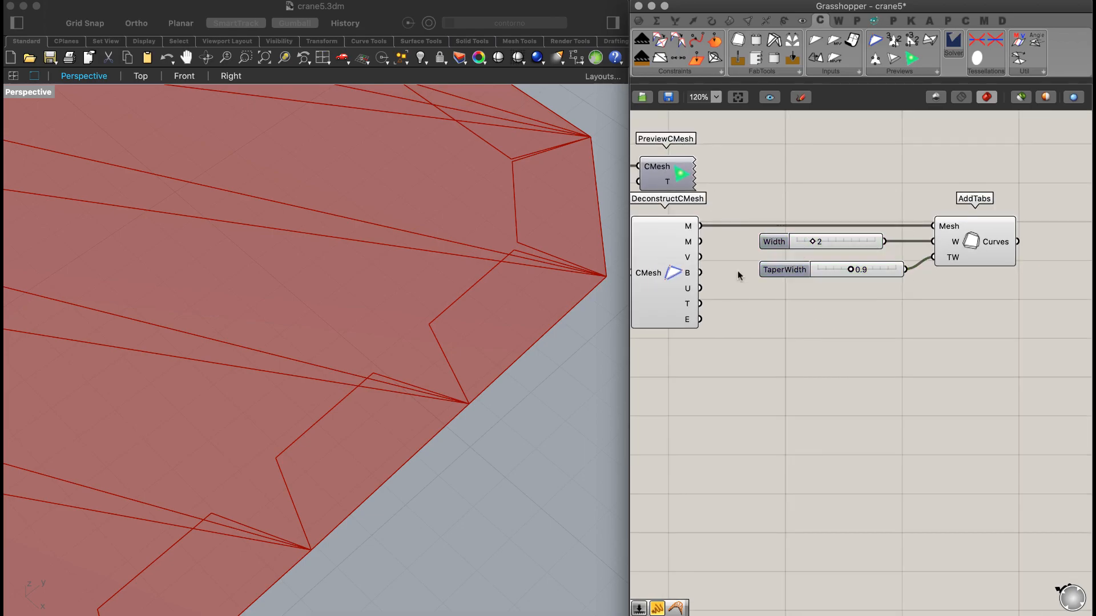
- Add a Curve parameter beside AddTabs and feed it from the Curves output
scroll(331, 291, down, 5)
scroll(331, 291, down, 3)
right_drag(289, 276, 388, 269)
scroll(388, 265, up, 2)
right_drag(945, 259, 767, 256)
double_click(894, 250)
text(crv)
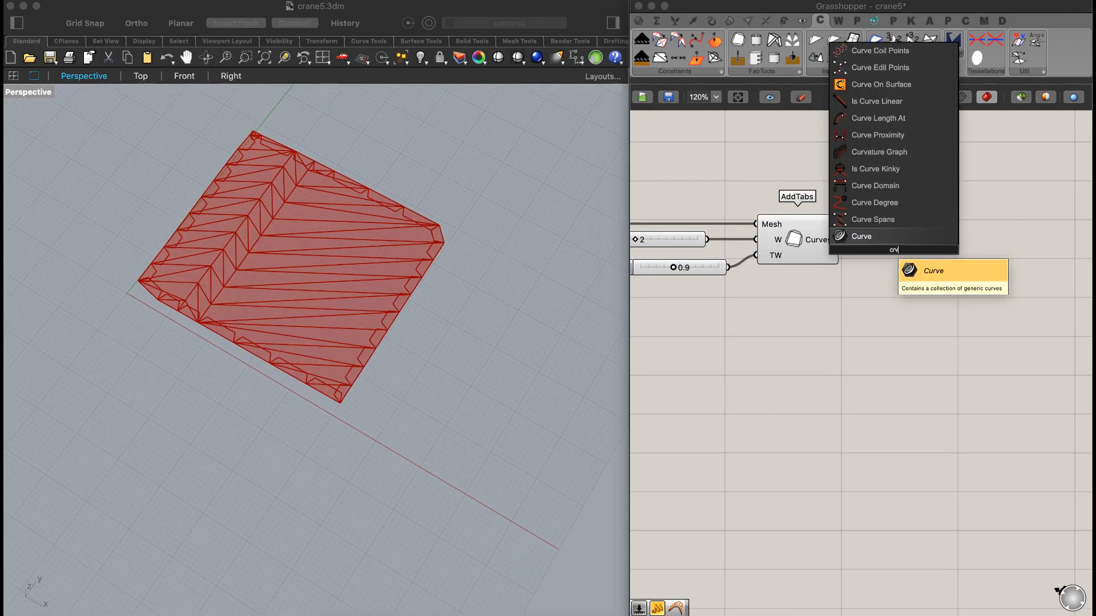
click(893, 236)
drag(839, 240, 873, 250)
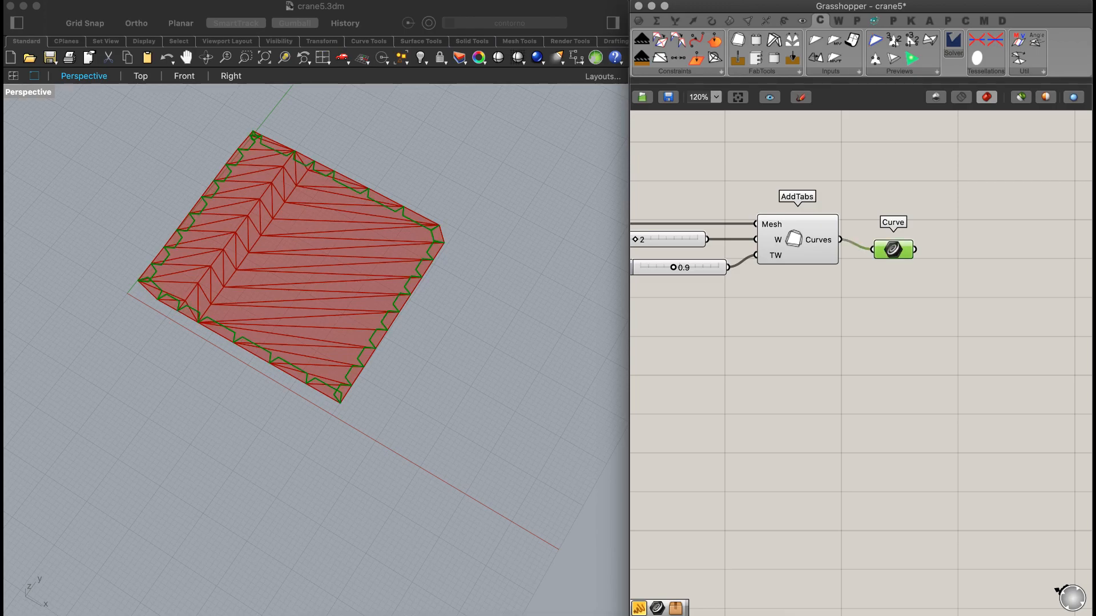
- Examine on which side of the sheet's boundary the tab curves lie
right_drag(388, 264, 365, 252)
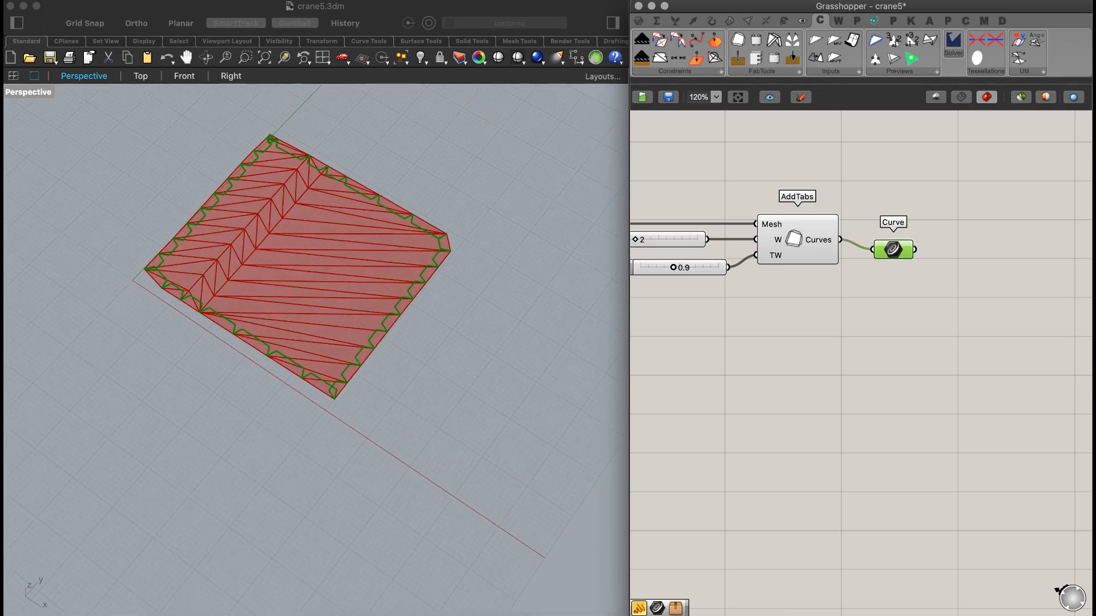
scroll(350, 329, up, 9)
scroll(350, 329, down, 5)
right_drag(351, 329, 343, 370)
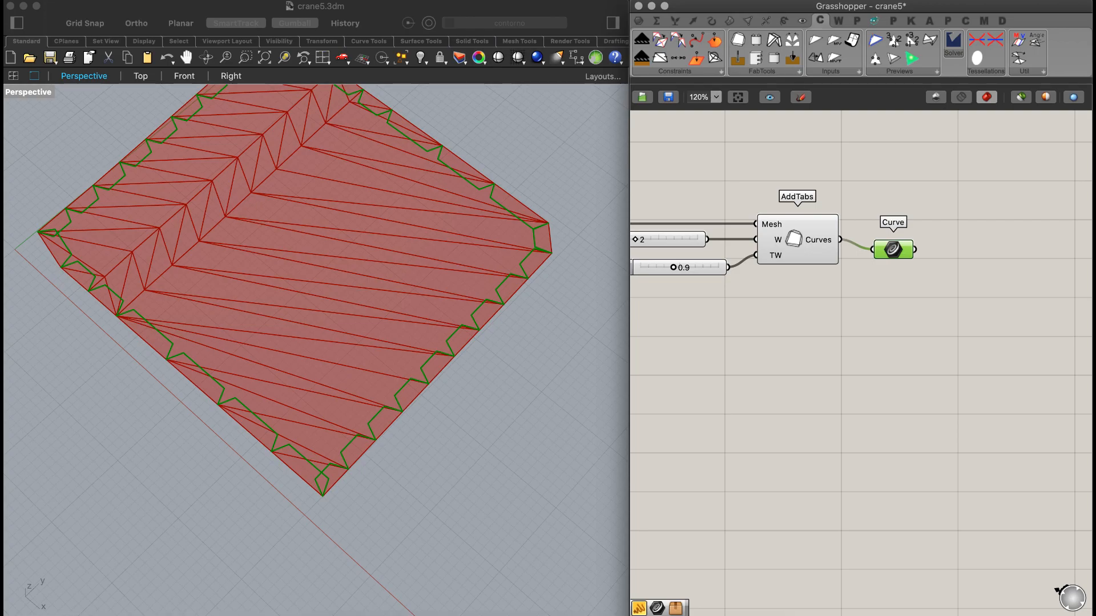
right_drag(599, 257, 435, 224)
scroll(392, 233, up, 10)
scroll(389, 231, down, 1)
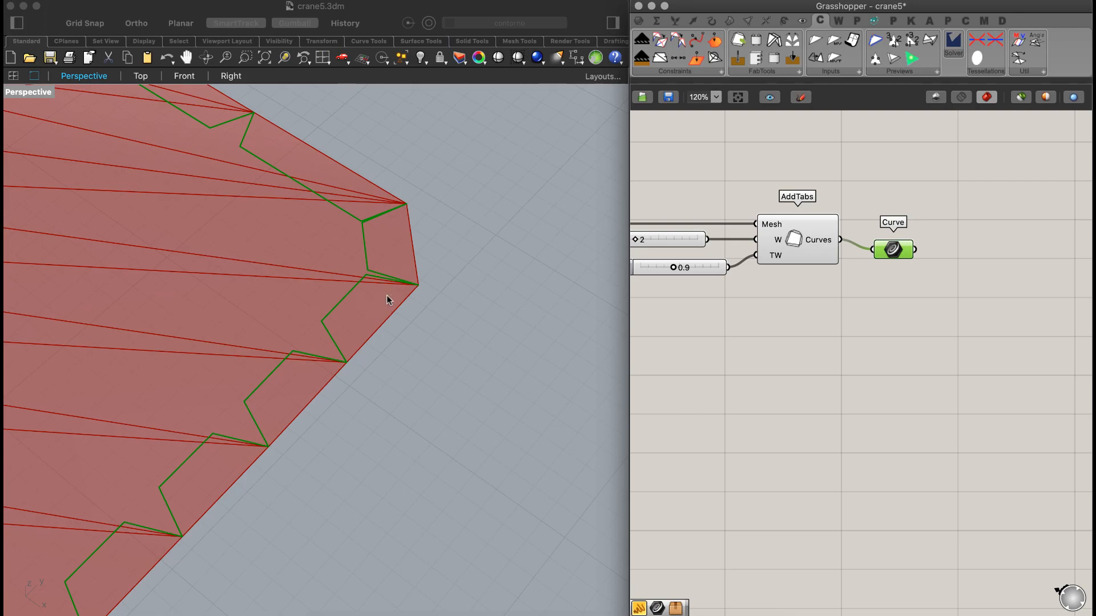
click(335, 354)
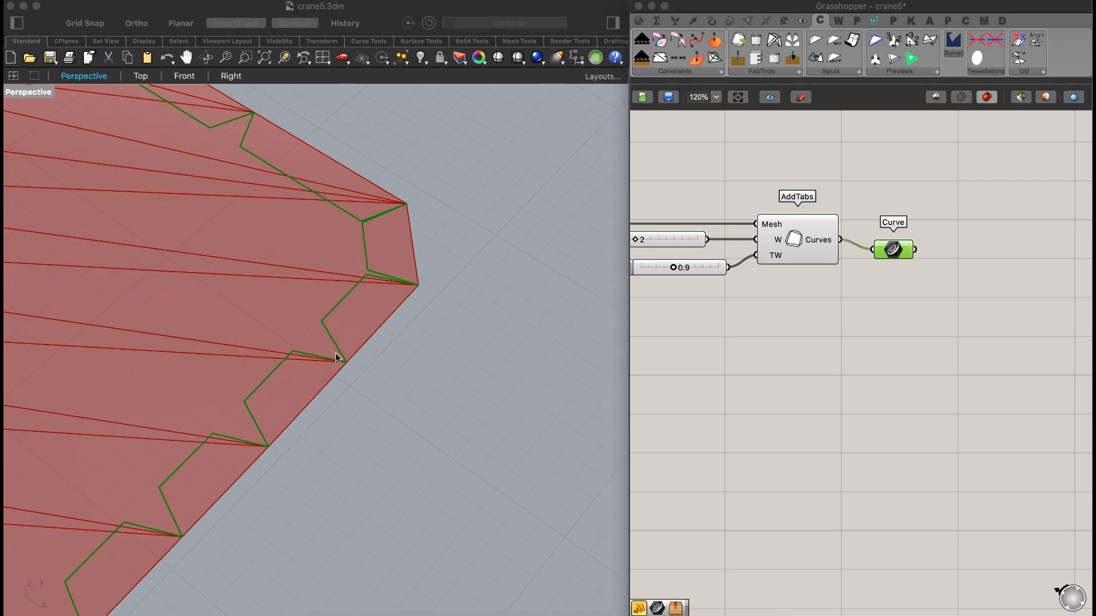
click(324, 321)
click(366, 273)
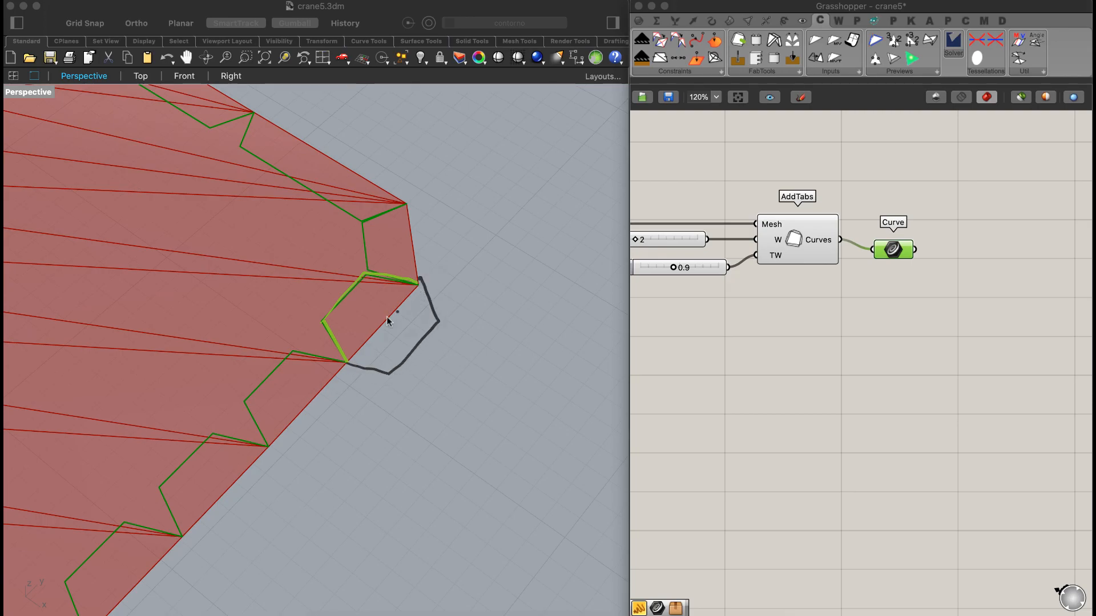
click(311, 460)
click(268, 451)
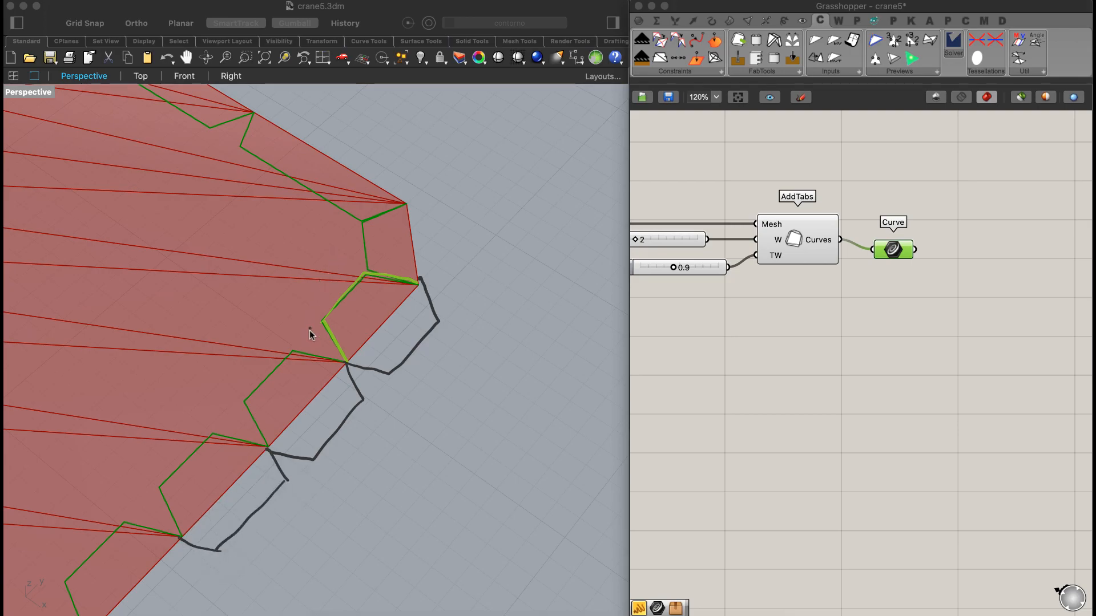
key(Delete)
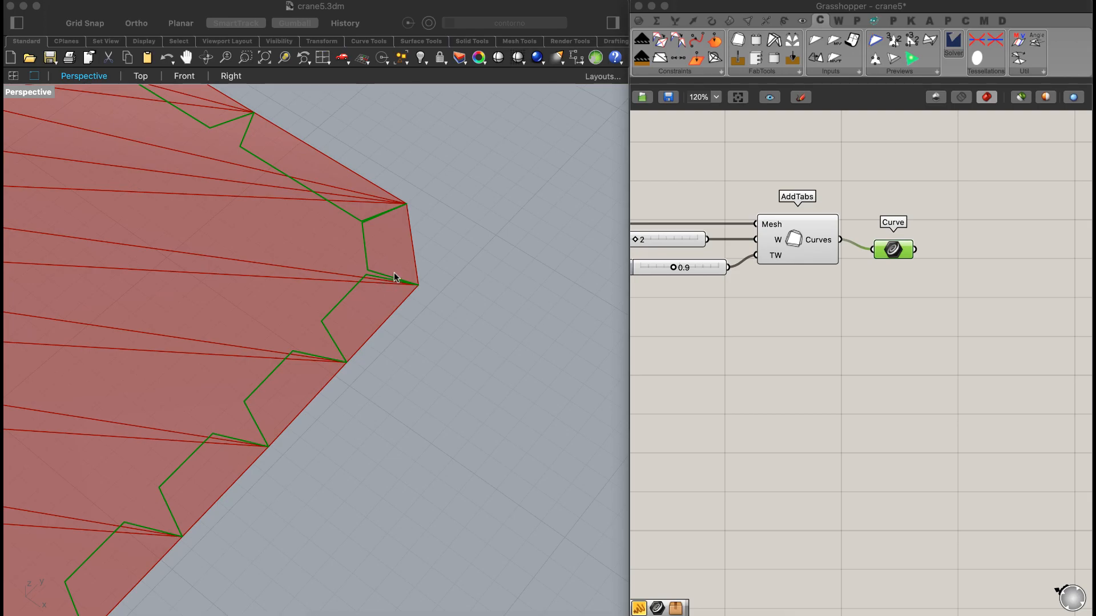
- Try a TaperWidth of 0.8 and undo the change
right_drag(783, 276, 902, 277)
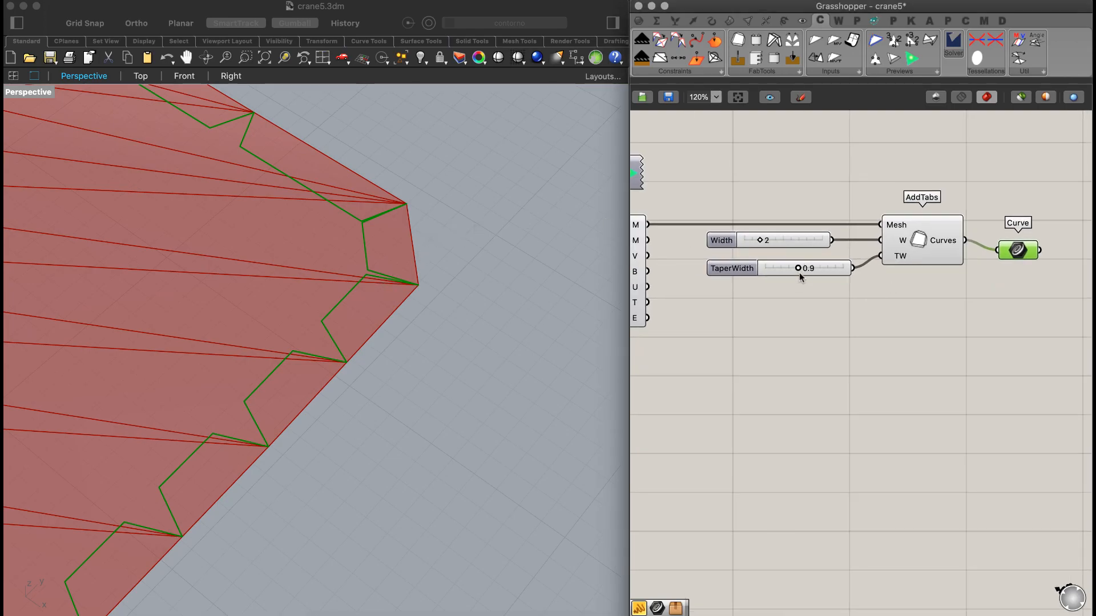
drag(798, 274, 793, 274)
drag(789, 310, 761, 232)
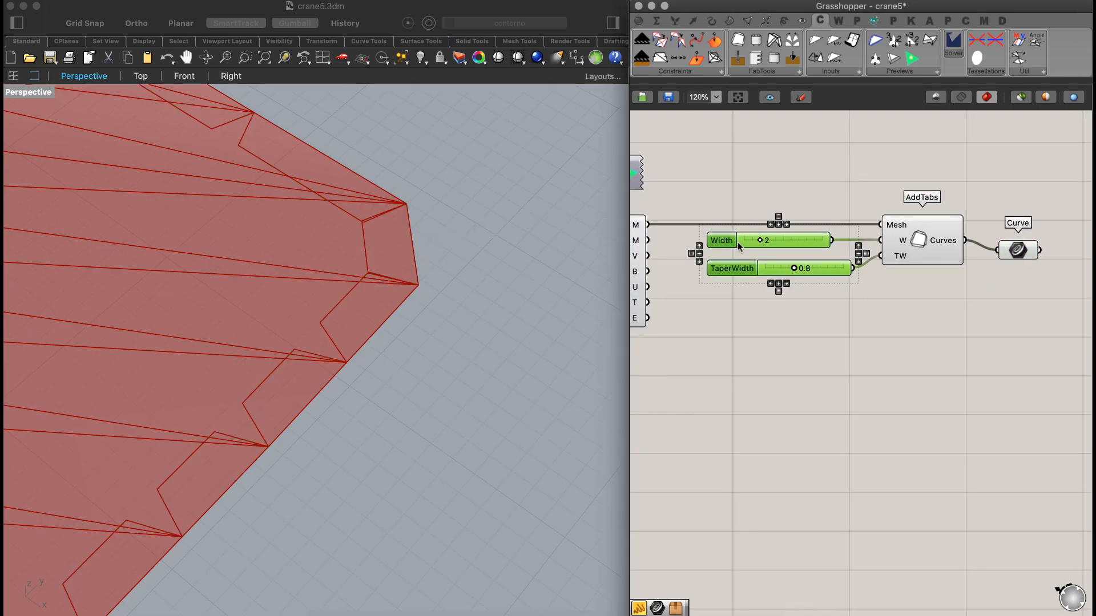
key(super+z)
- Move the Width and TaperWidth sliders together slightly farther away from AddTabs
click(780, 325)
drag(763, 300, 745, 240)
drag(747, 240, 730, 238)
click(711, 252)
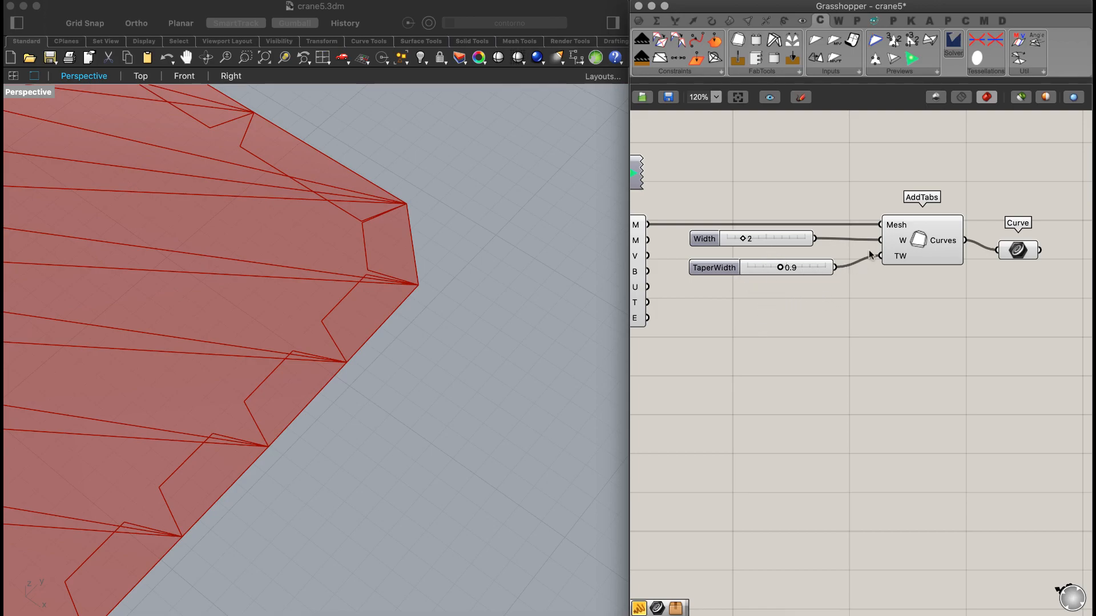
- Apply the expression x*-1 to the W input of AddTabs to flip the tabs to the outside of the sheet
right_click(902, 241)
click(837, 330)
right_click(903, 244)
mouse_move(958, 361)
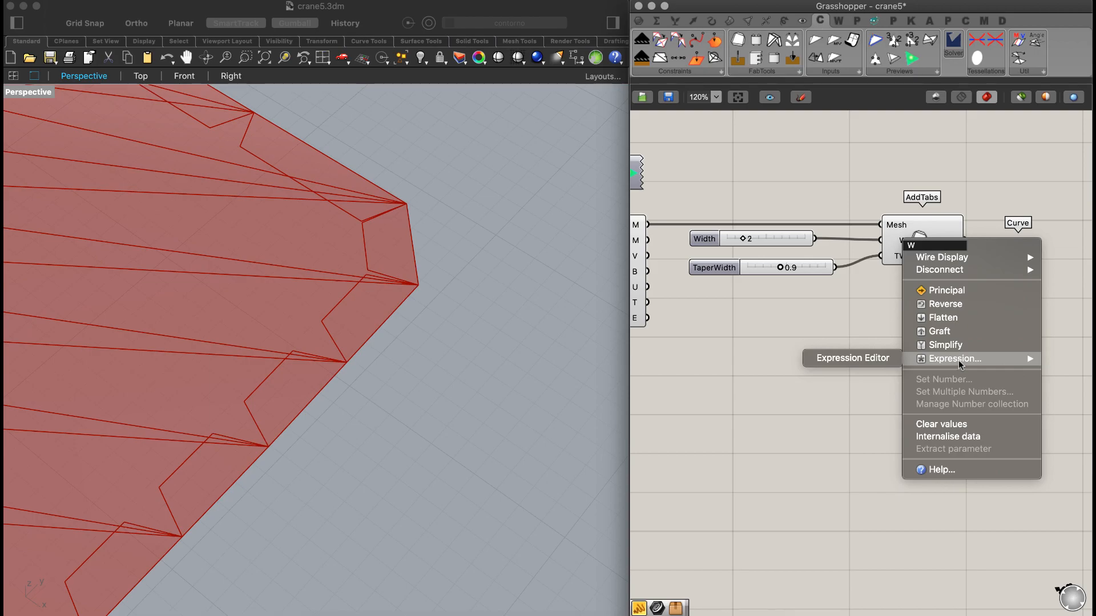
click(953, 357)
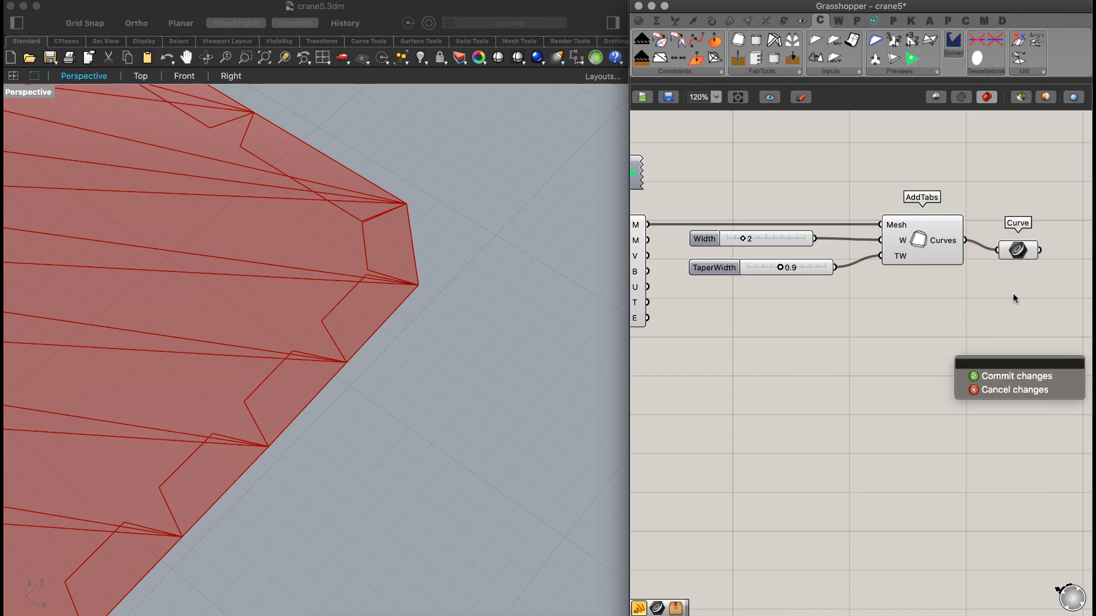
text(x*-1)
click(1017, 375)
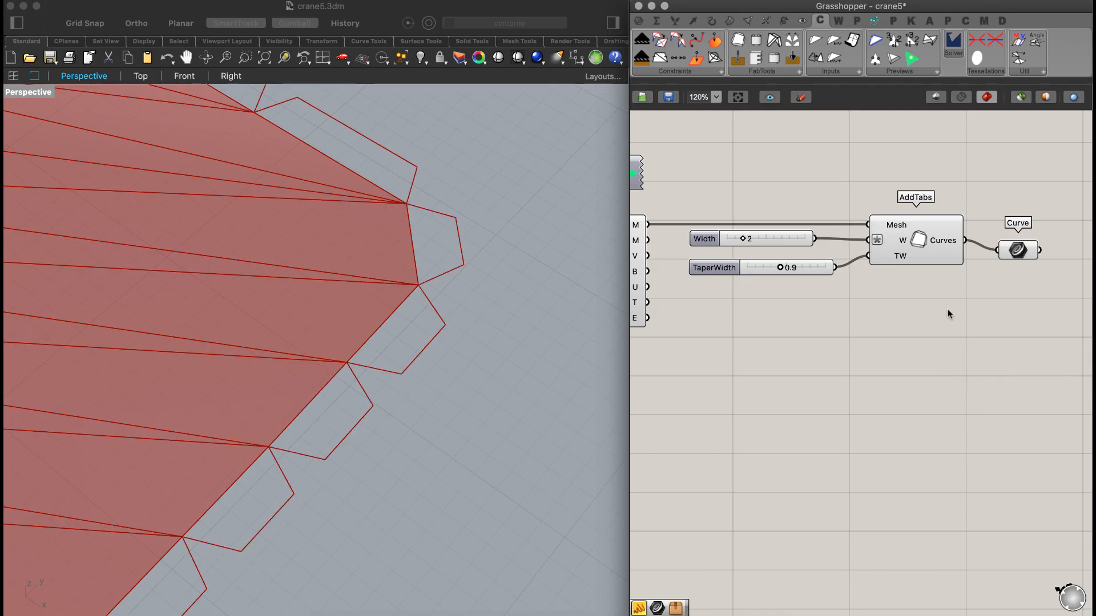
- Set TaperWidth to 0.2 to fix the self-crossing tab at the sheet's narrow corner
scroll(401, 269, down, 10)
shift+right_drag(342, 260, 409, 276)
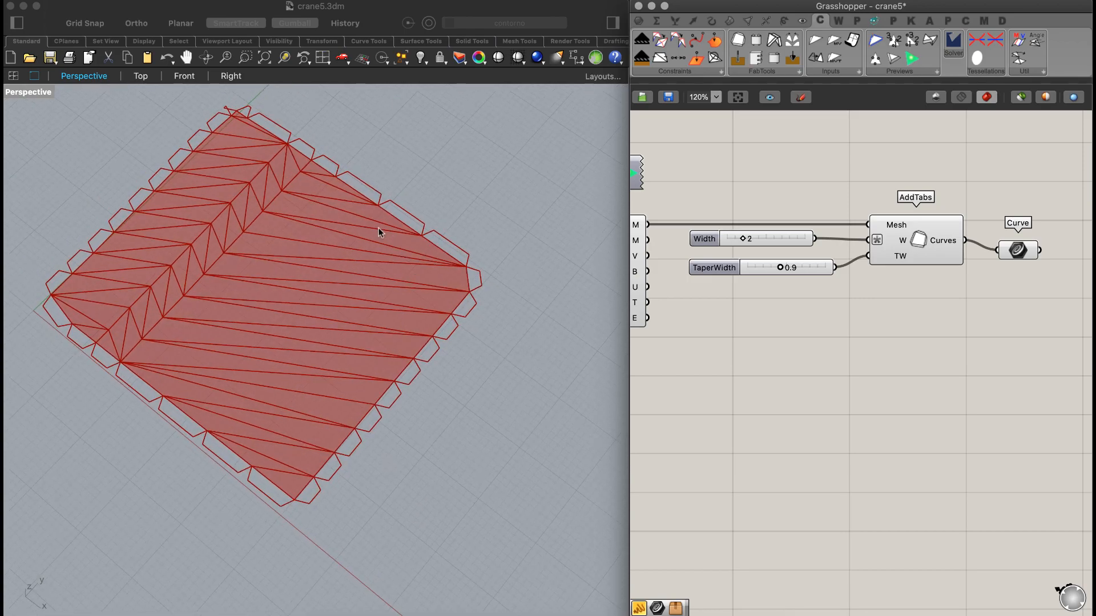
shift+right_drag(320, 255, 391, 355)
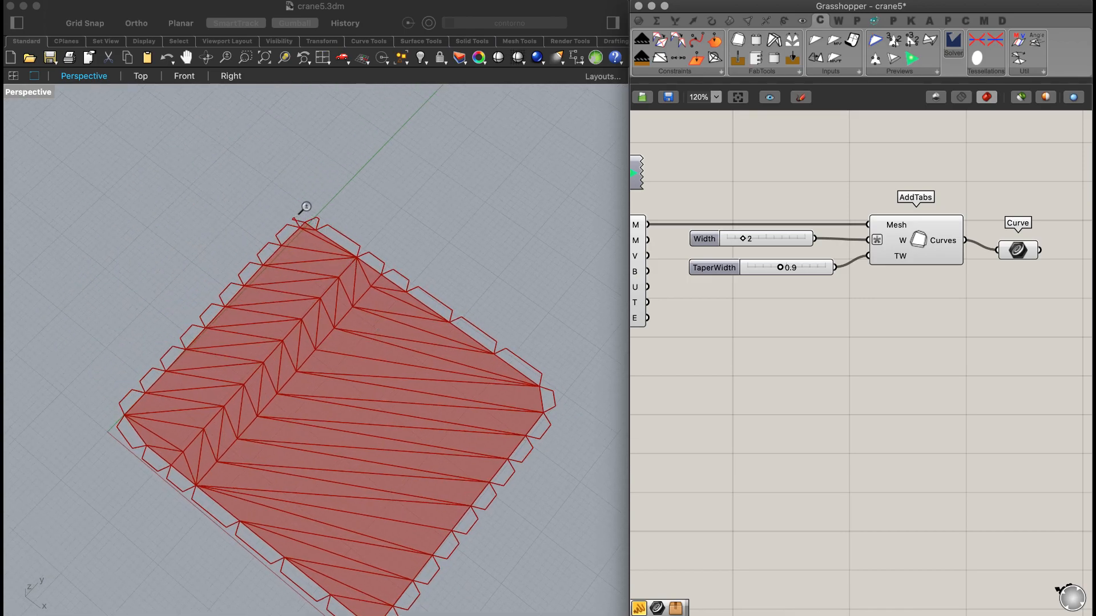
scroll(304, 210, up, 5)
scroll(292, 248, up, 3)
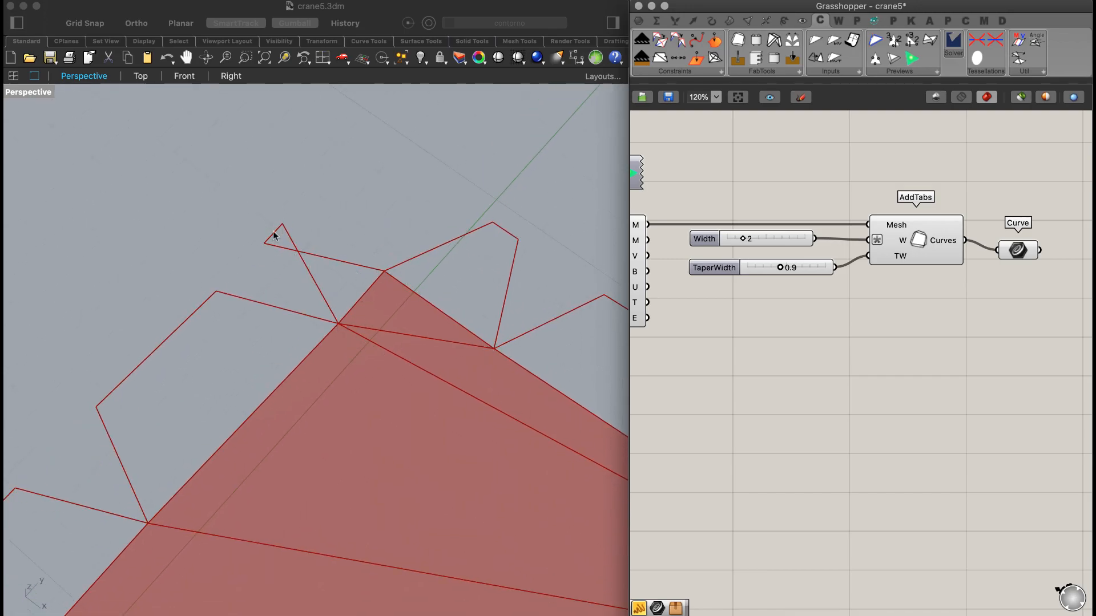
drag(779, 268, 749, 275)
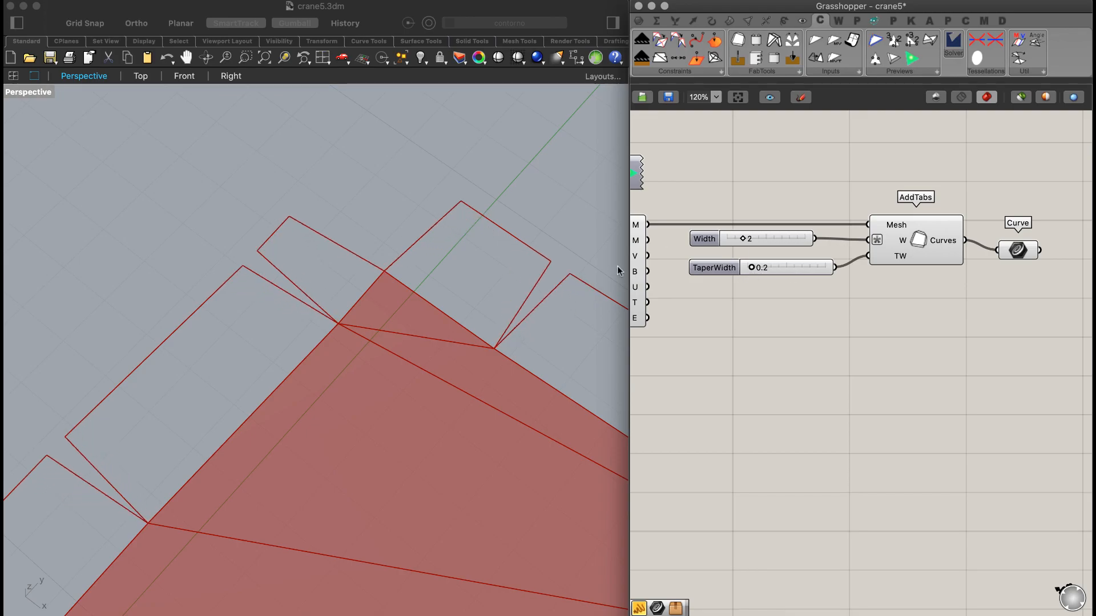
- Set the tab Width to 1 and check the tabs around the whole sheet
scroll(411, 289, down, 6)
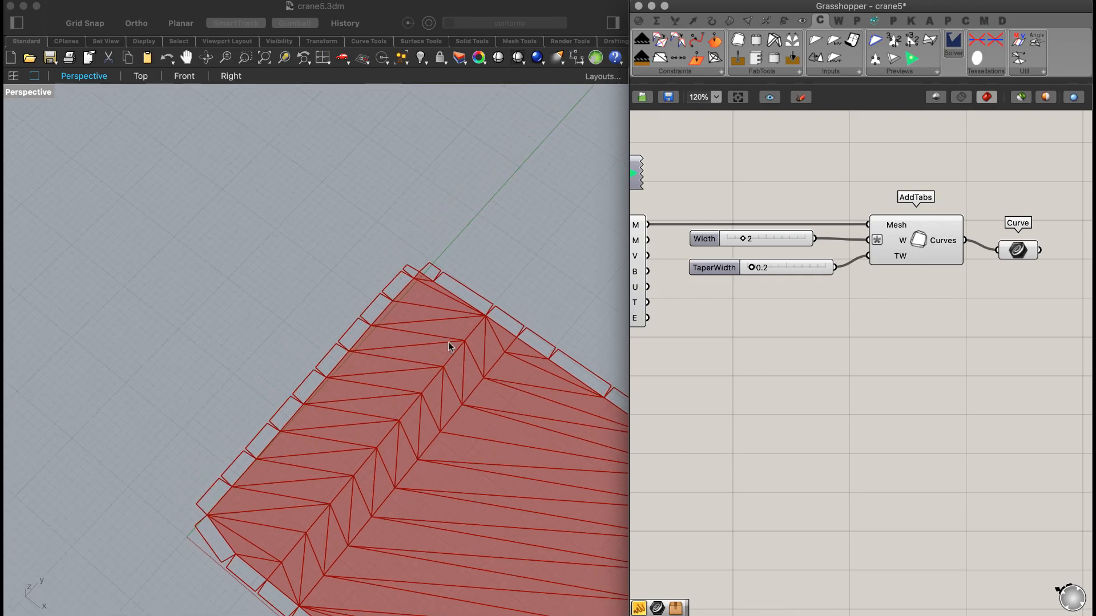
scroll(454, 217, up, 6)
mouse_move(742, 239)
mouse_down()
mouse_move(761, 238)
mouse_move(736, 241)
mouse_up()
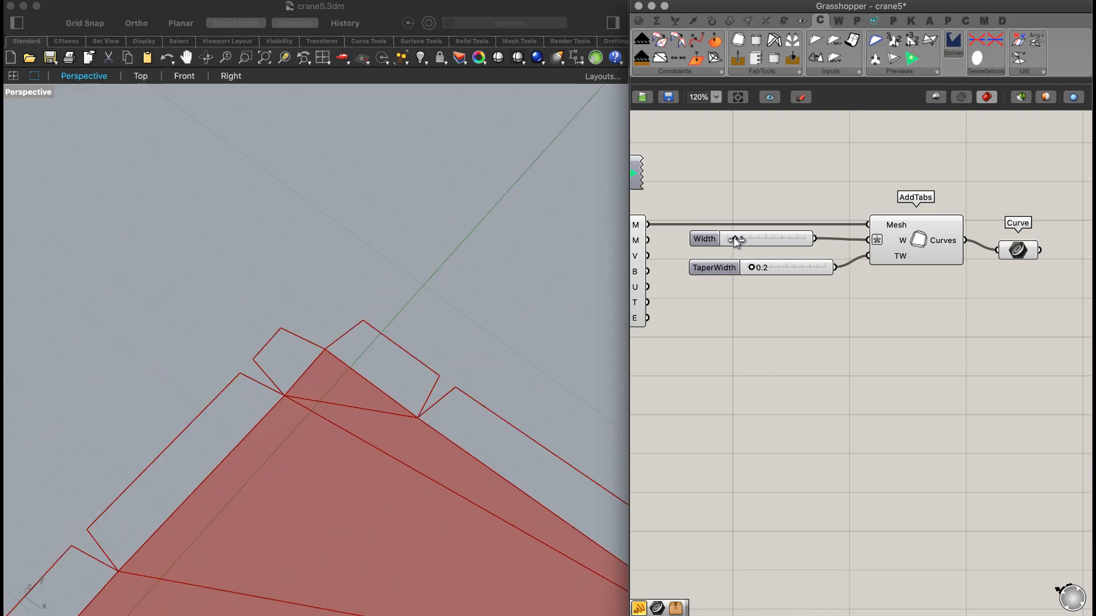
scroll(323, 275, down, 10)
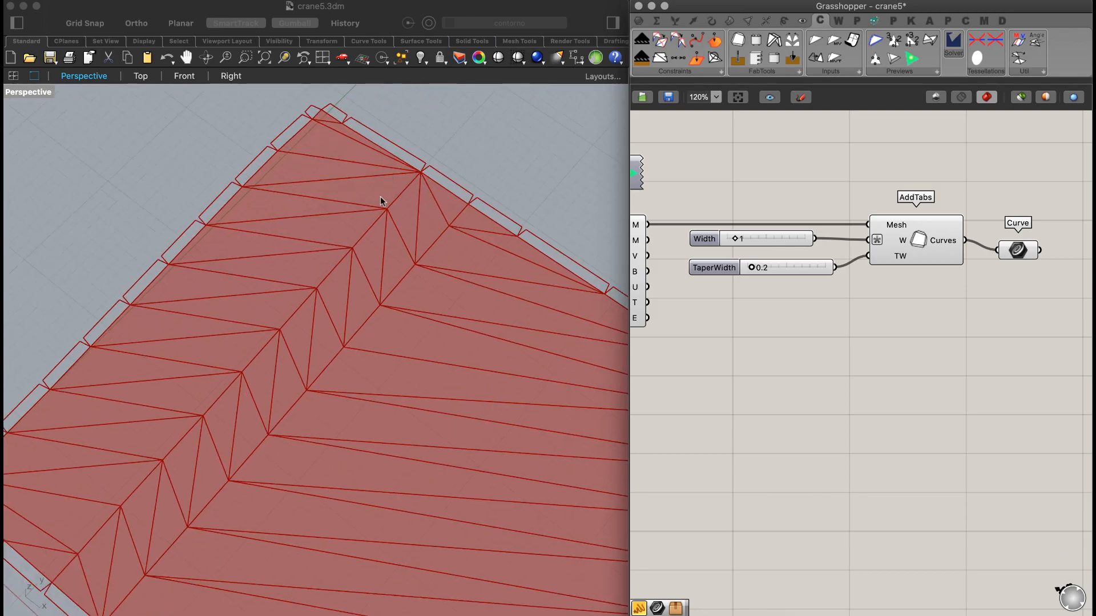
scroll(357, 284, down, 3)
right_drag(399, 318, 398, 291)
scroll(403, 309, up, 3)
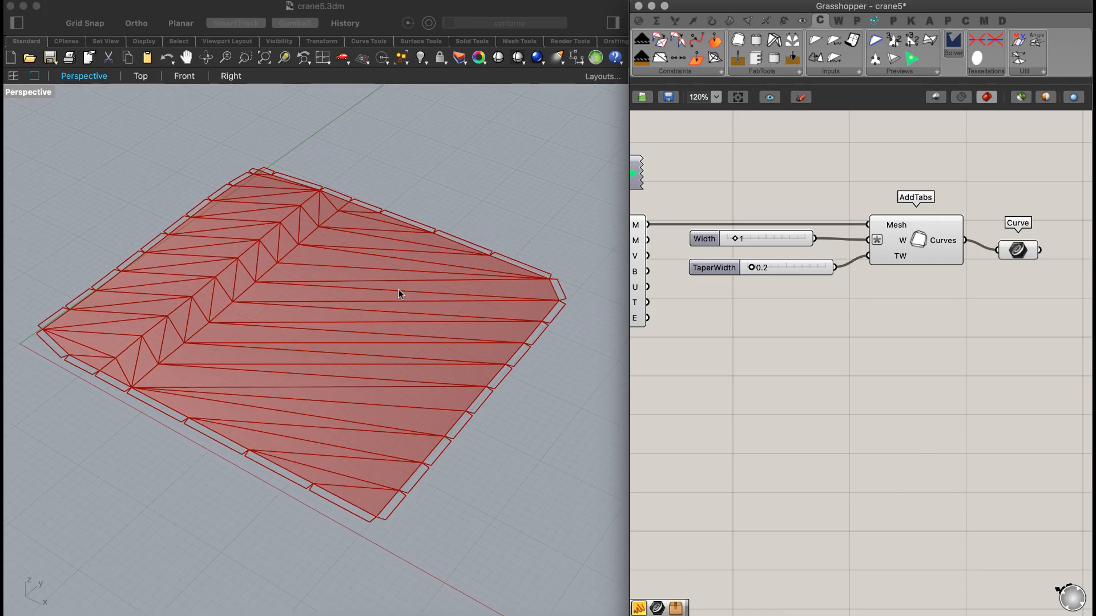
scroll(393, 296, up, 3)
scroll(377, 268, up, 5)
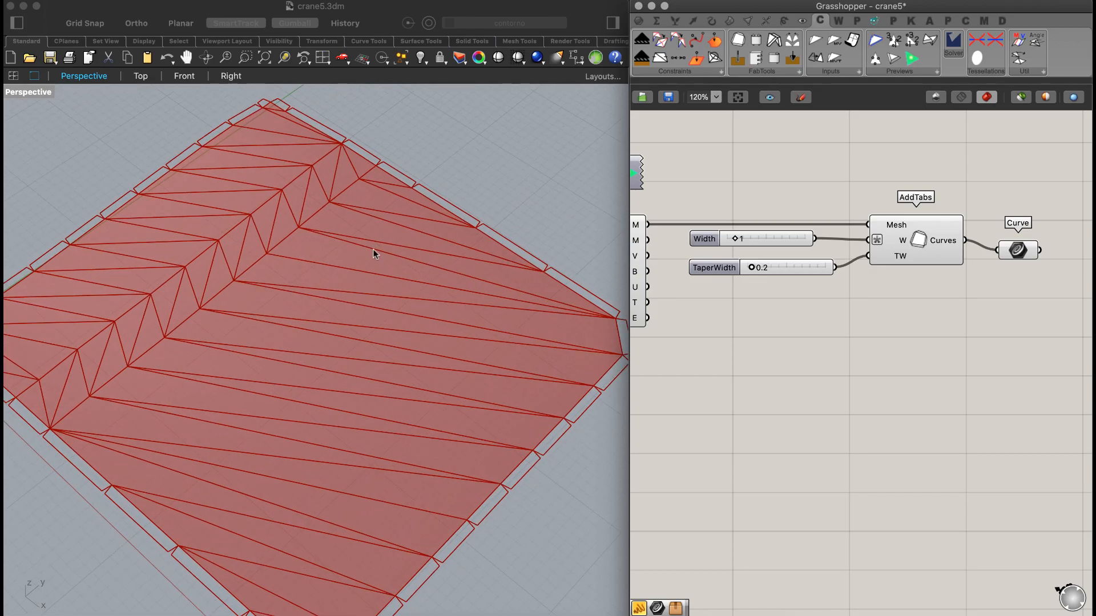
- Add a Curve parameter fed by DeconstructCMesh's E output and place it directly below the Curve parameter holding the tabs
right_drag(384, 263, 365, 234)
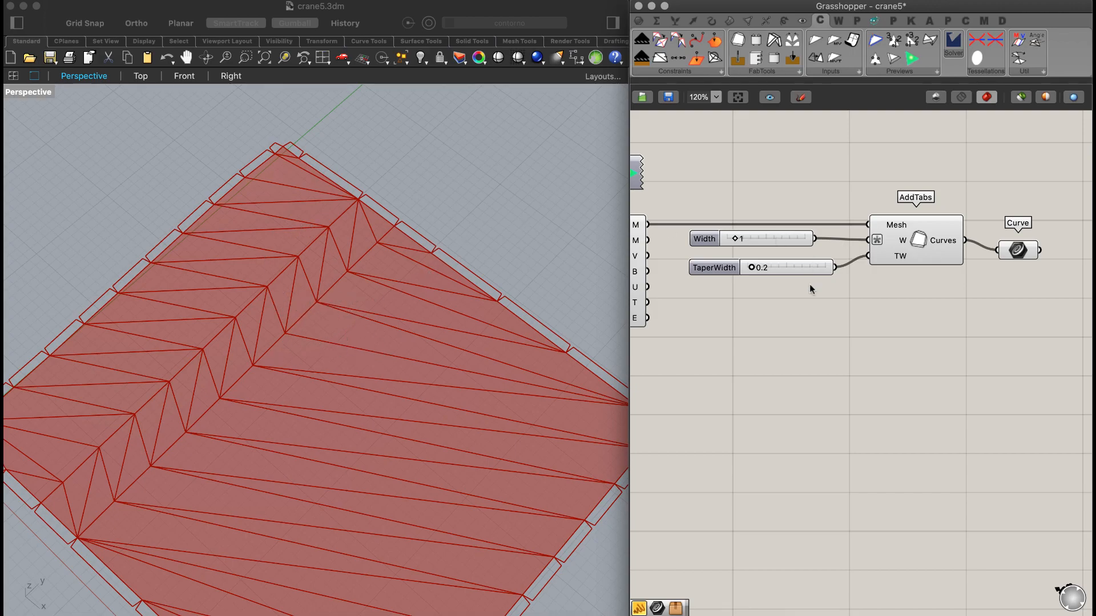
scroll(808, 264, left, 5)
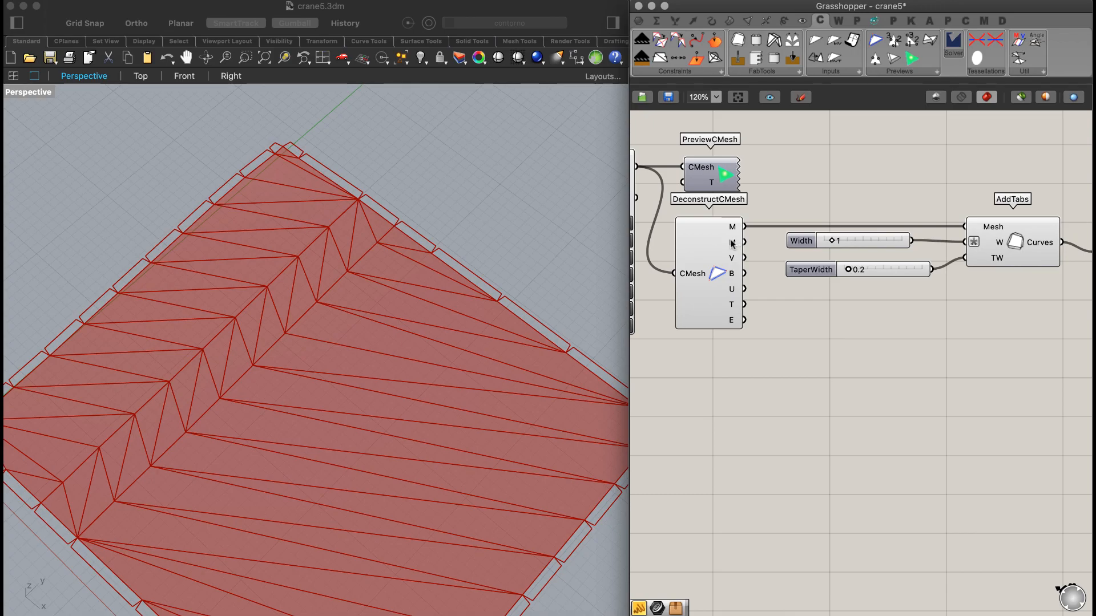
double_click(800, 339)
text(crv)
key(Return)
drag(743, 320, 778, 339)
click(800, 339)
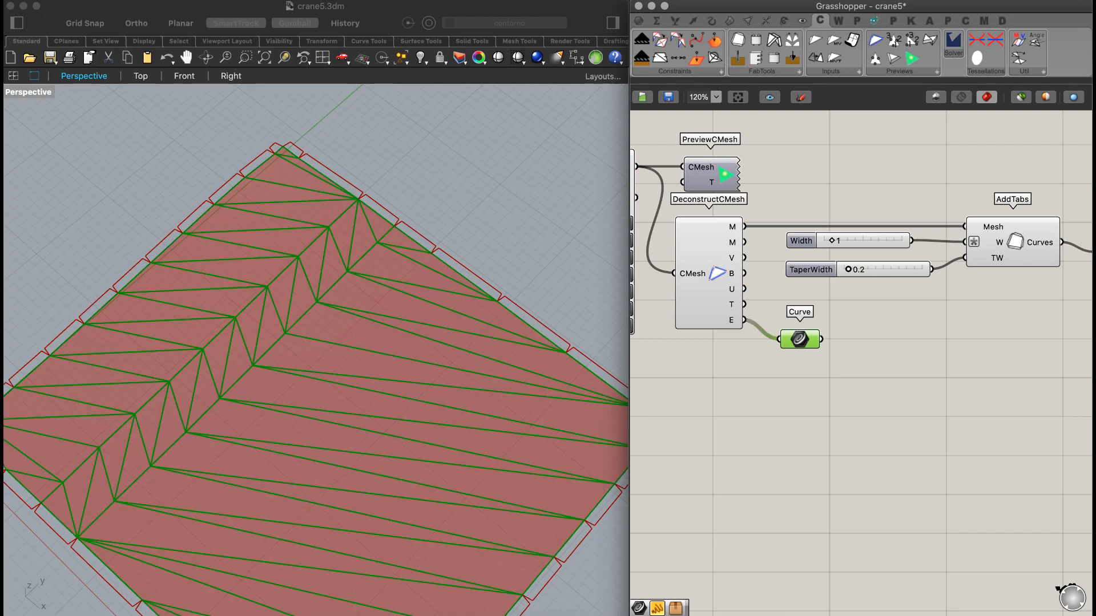
right_drag(1056, 388, 907, 365)
drag(650, 316, 969, 270)
drag(988, 297, 962, 221)
- Add a Merge component and wire the tab curves to D1 and the mesh edge curves to D2
right_drag(1052, 269, 917, 276)
double_click(918, 275)
text(me)
key(Return)
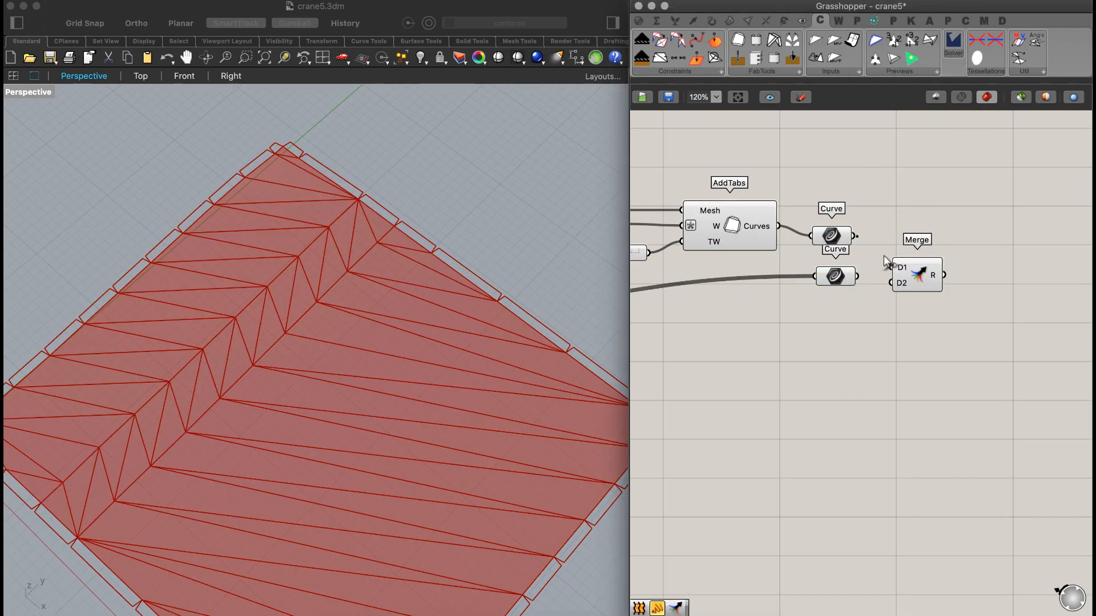
drag(857, 276, 913, 258)
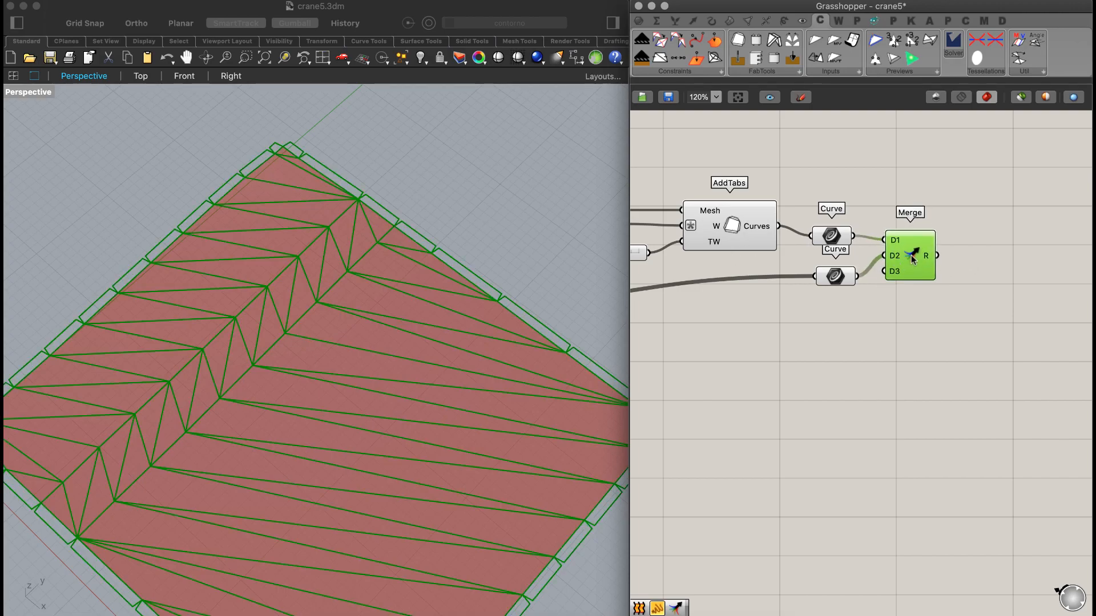
- Bake the merged tab and edge curves into Rhino and move the baked copy clear of the Grasshopper preview
middle_click(911, 256)
click(935, 281)
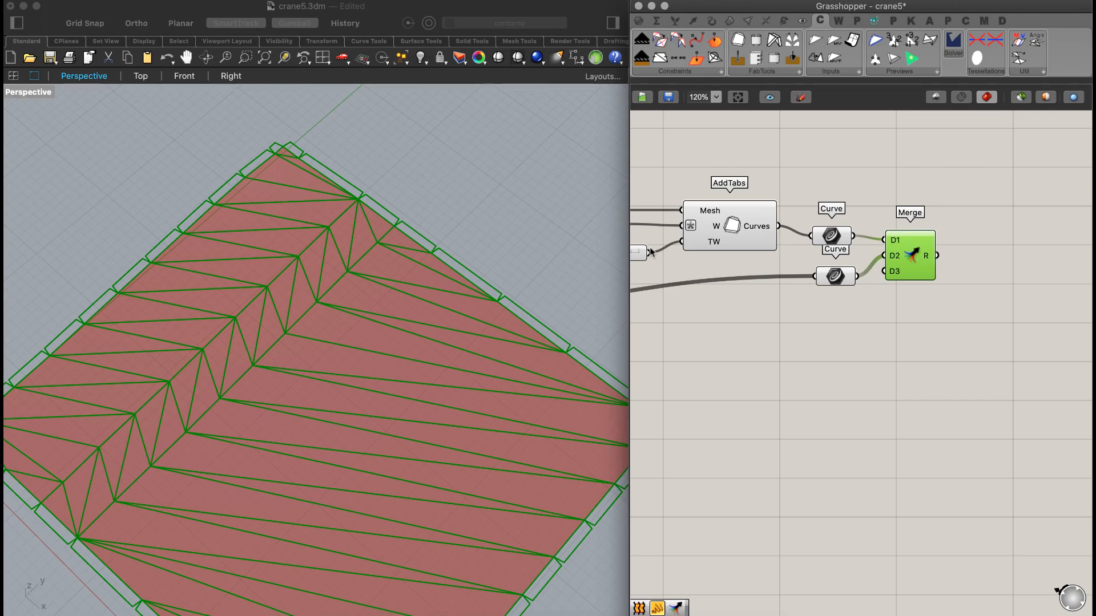
scroll(333, 251, down, 6)
click(465, 218)
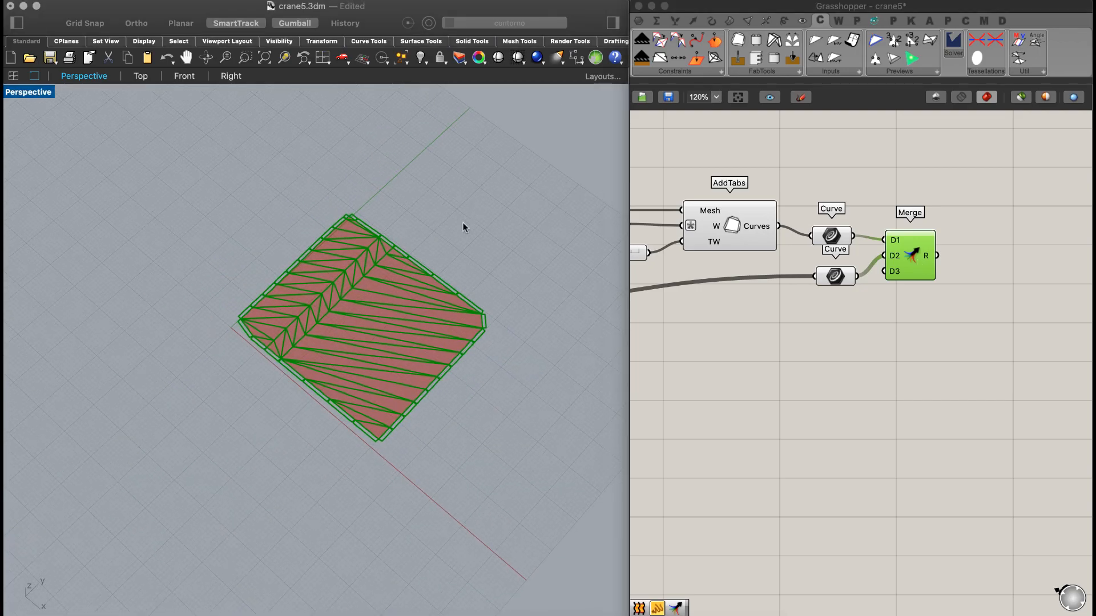
click(443, 355)
drag(398, 350, 209, 230)
click(376, 186)
right_drag(308, 210, 360, 267)
- Delete the redundant triangulation diagonals one by one from the wide panels of the baked crease pattern
scroll(343, 223, up, 7)
scroll(343, 222, down, 2)
scroll(331, 251, up, 5)
scroll(333, 257, down, 1)
click(351, 292)
key(Delete)
click(334, 312)
key(Delete)
click(334, 330)
key(Delete)
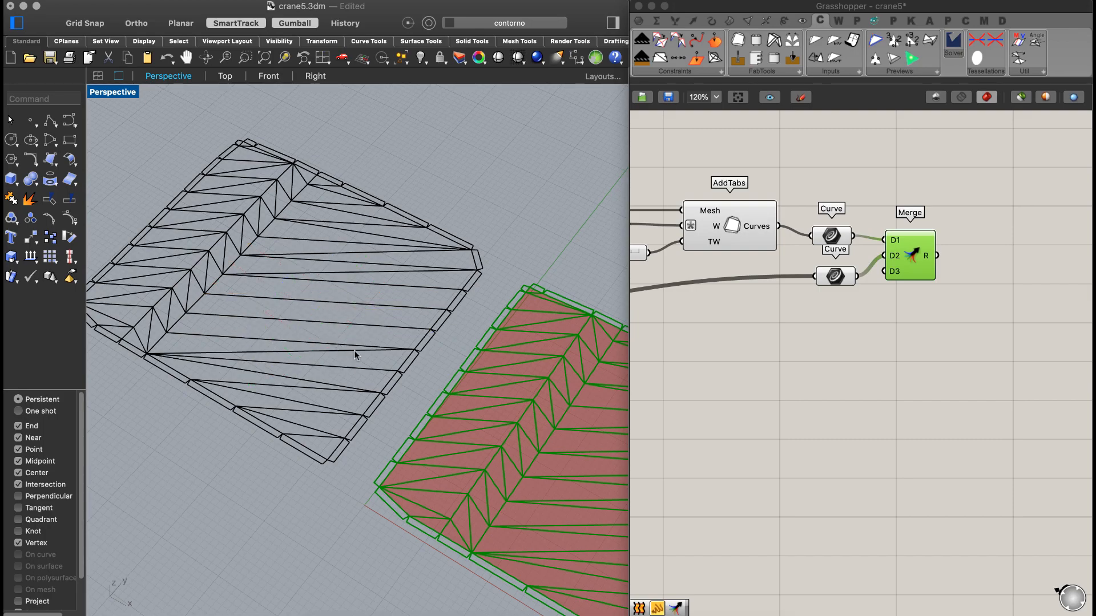
click(303, 352)
key(Delete)
click(307, 386)
key(Delete)
click(307, 413)
key(Delete)
click(307, 437)
key(Delete)
click(391, 411)
shift+click(366, 417)
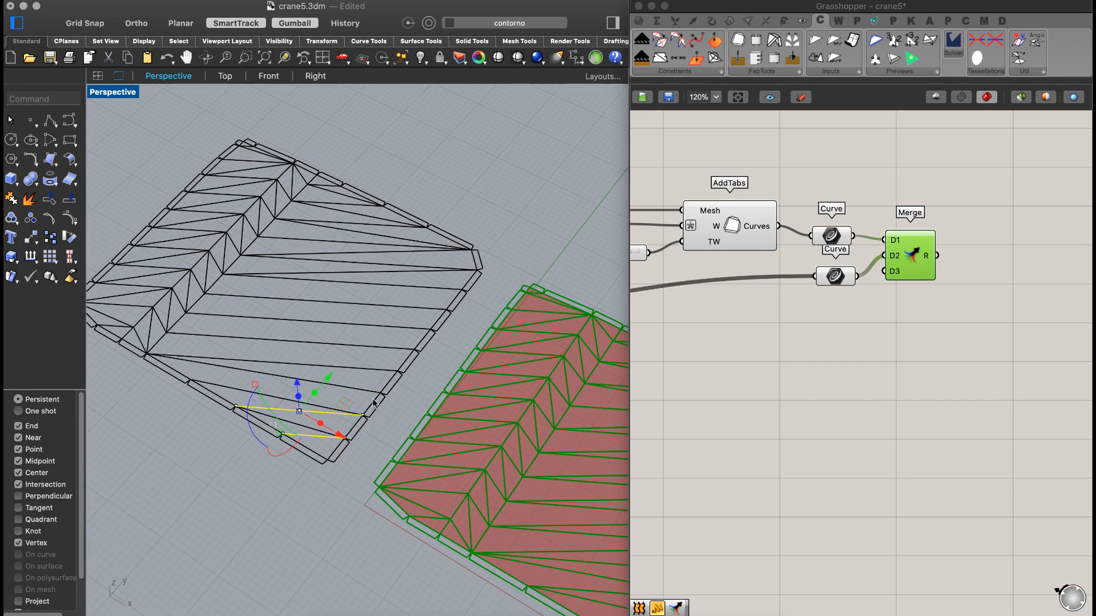
key(Delete)
click(307, 438)
key(Delete)
click(307, 411)
key(Delete)
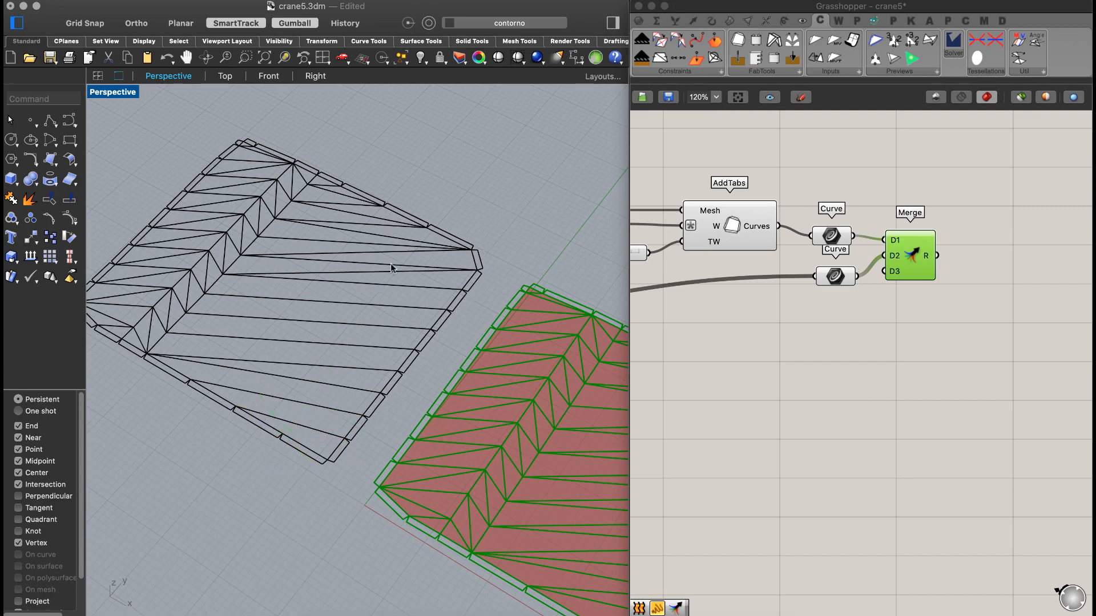
- Delete all the baked curves from the Rhino model, leaving only the Grasshopper preview
right_drag(328, 263, 361, 198)
key(super+a)
key(Delete)
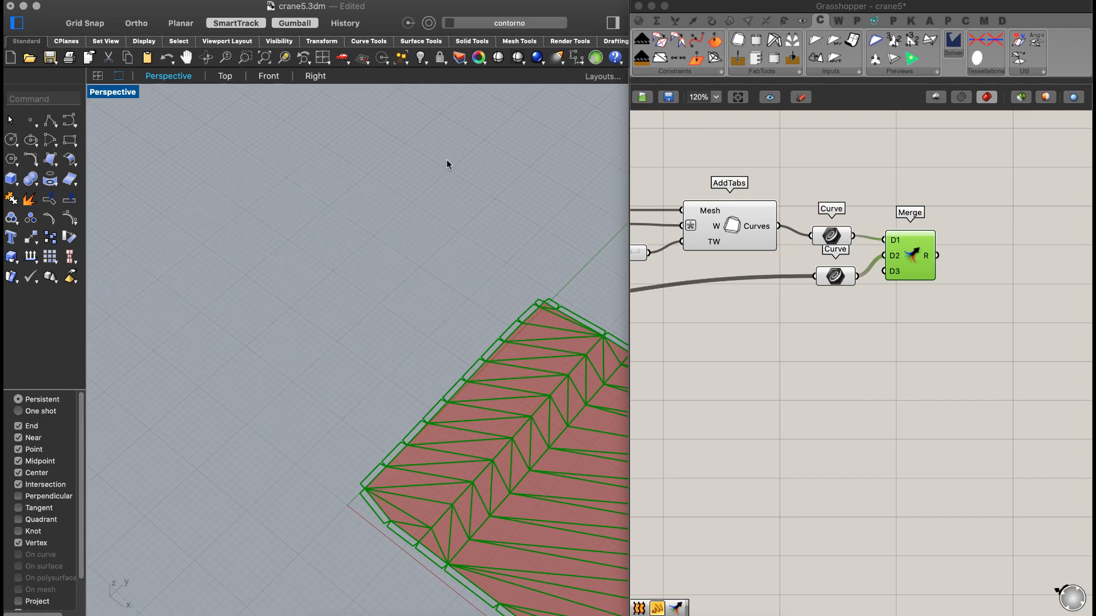
scroll(412, 215, down, 3)
shift+right_drag(423, 265, 270, 190)
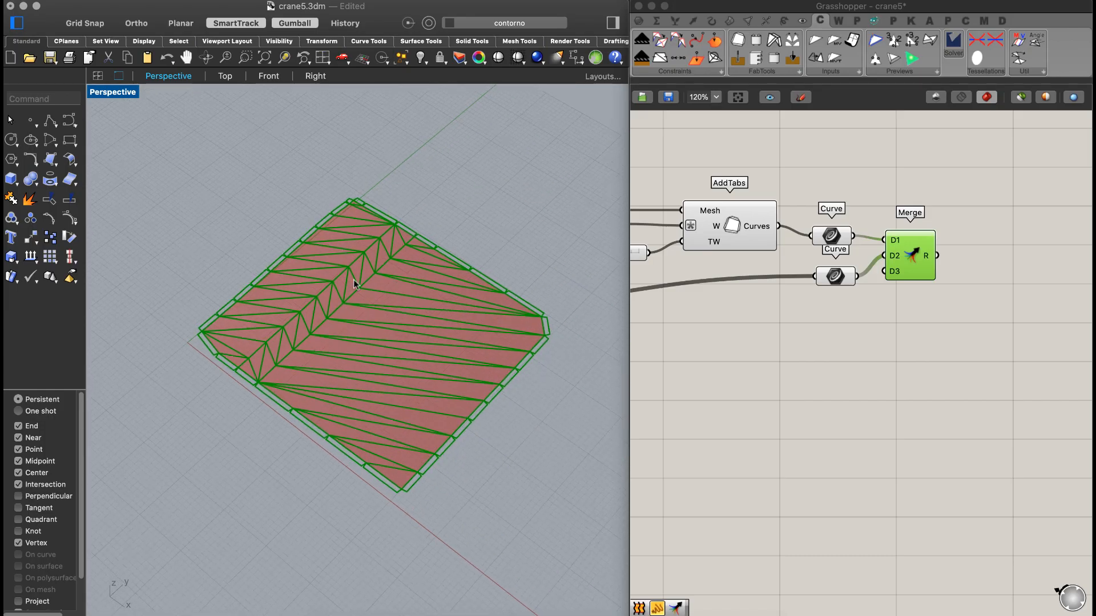
scroll(400, 263, up, 4)
scroll(417, 304, down, 2)
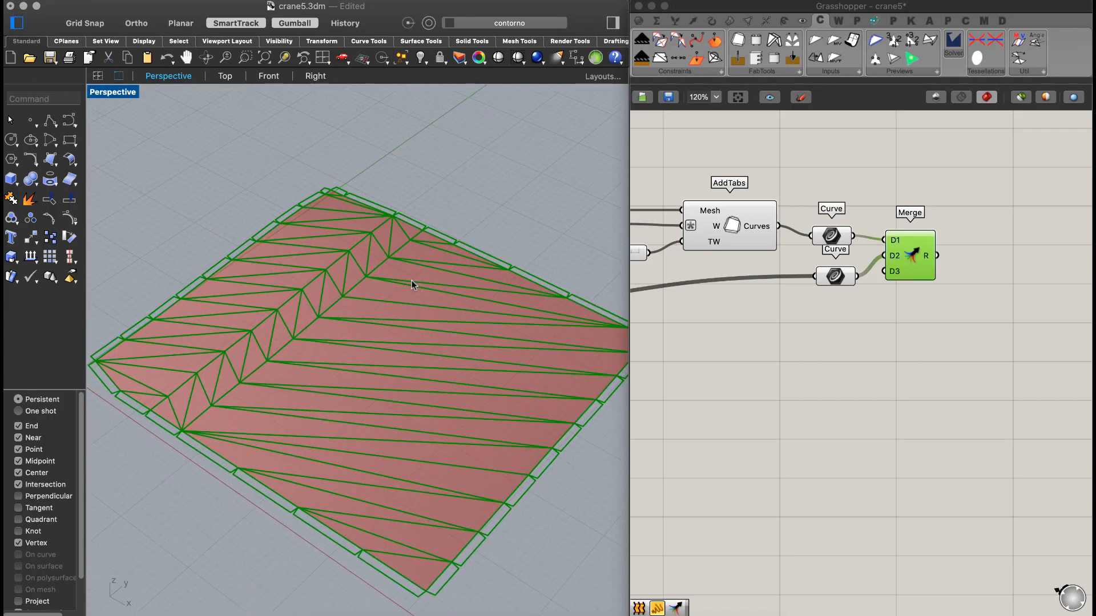
mouse_move(402, 286)
right_down()
mouse_move(364, 312)
mouse_move(404, 283)
right_up()
- Remove the two Curve parameters and the Merge component following AddTabs from the Grasshopper definition
drag(945, 199, 829, 339)
key(Delete)
right_drag(375, 276, 268, 343)
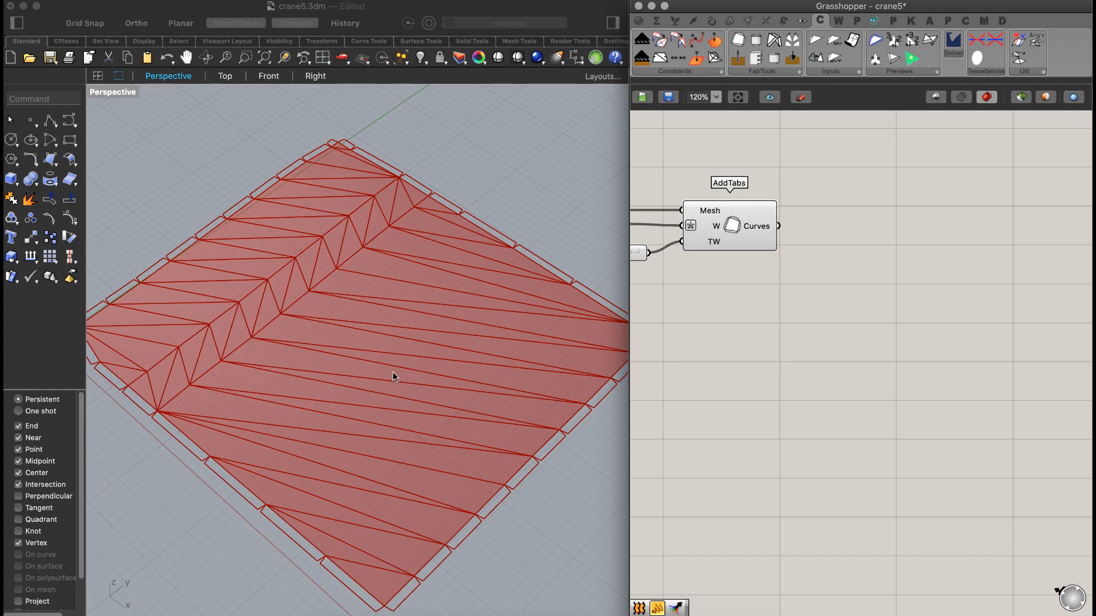
right_drag(330, 318, 337, 314)
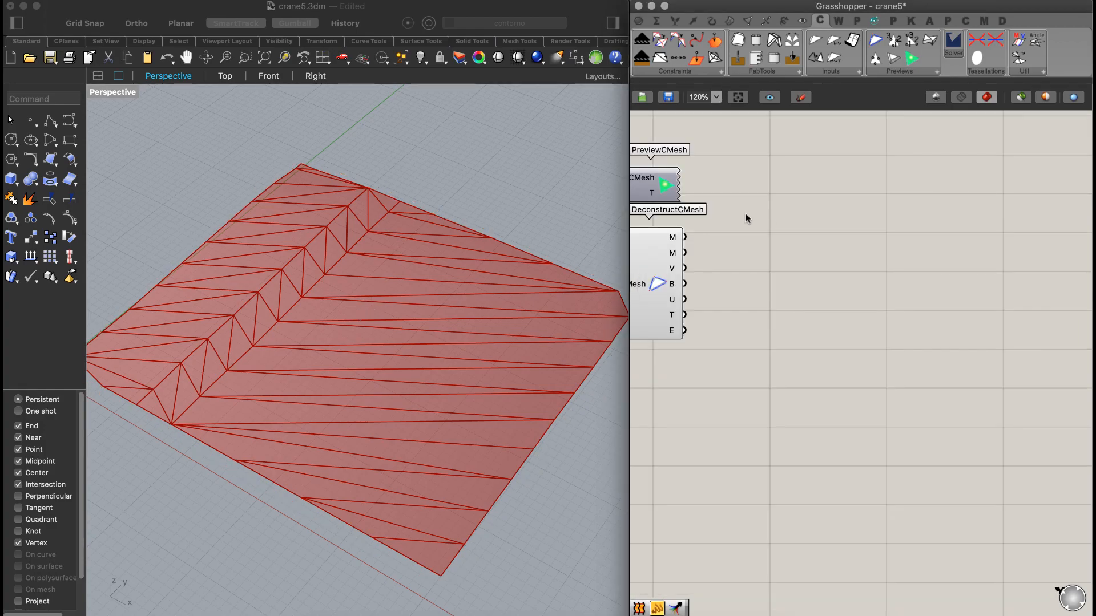
right_drag(773, 224, 908, 225)
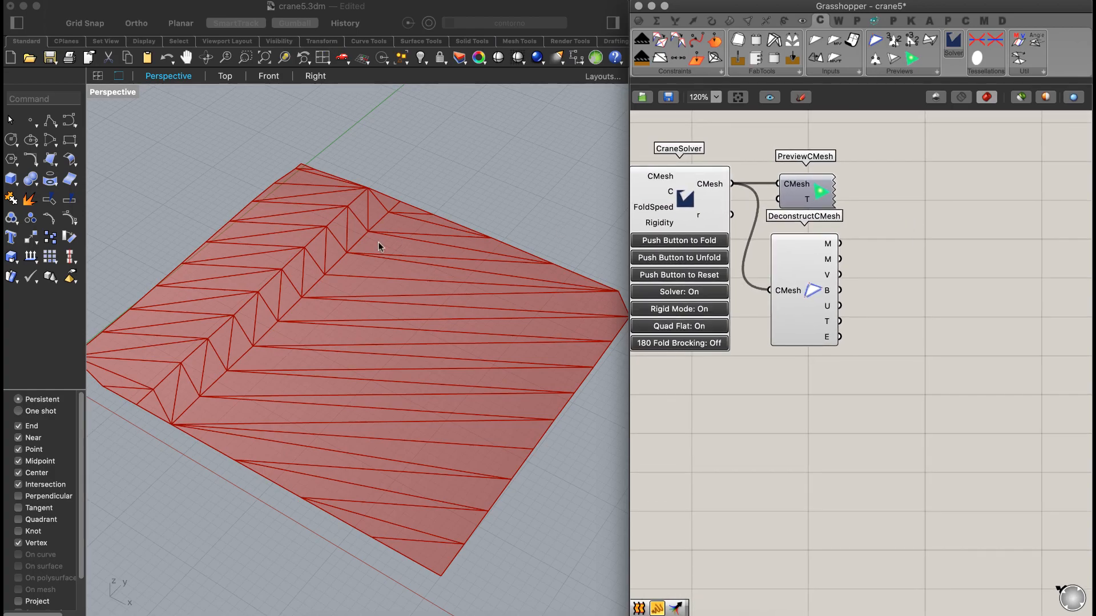
right_drag(398, 244, 388, 247)
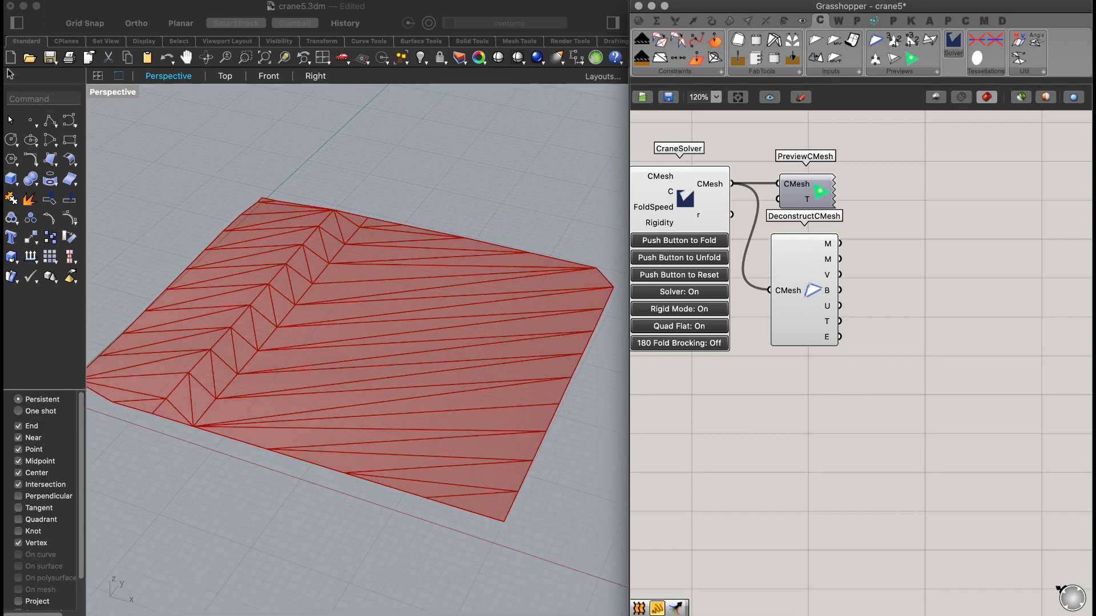
- Hide Rhino's command and tool sidebar so the Perspective viewport has more room
click(19, 26)
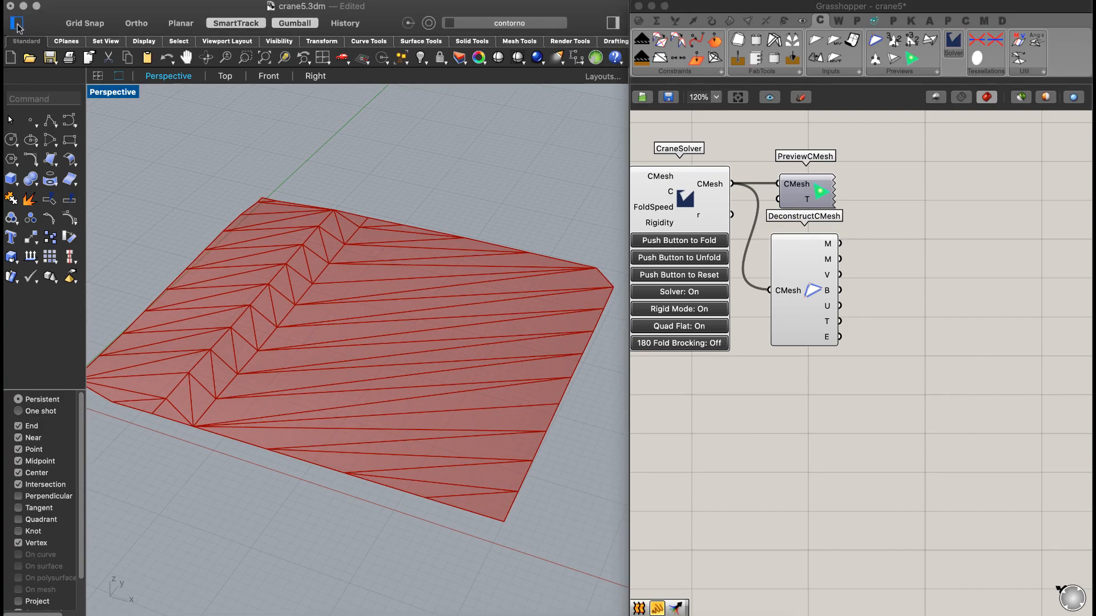
click(17, 25)
right_drag(422, 205, 412, 220)
scroll(833, 223, up, 2)
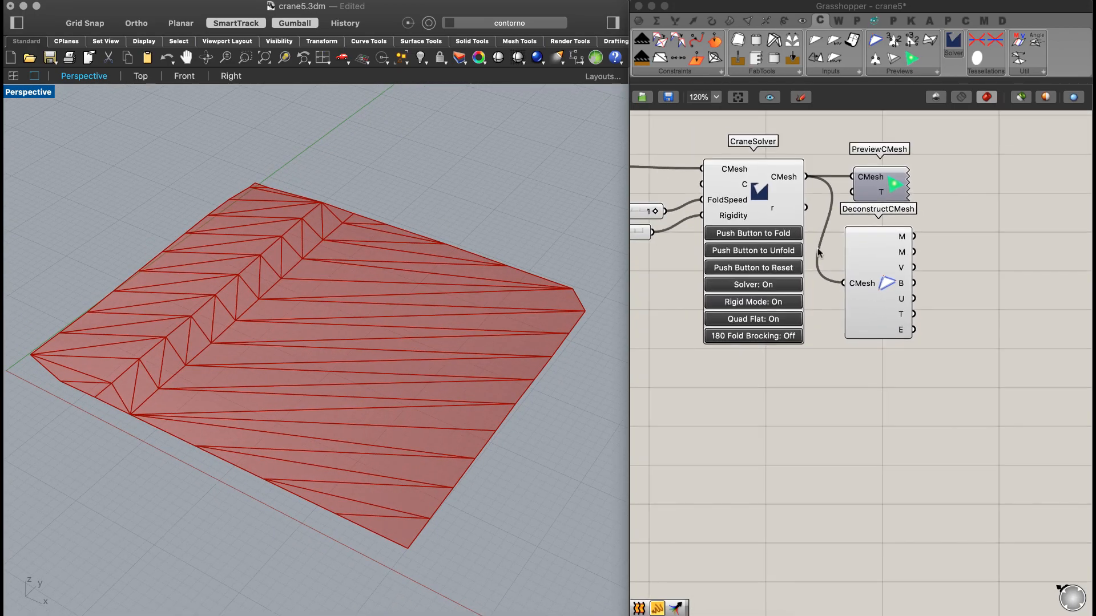
- Fold the crease pattern partway with the CraneSolver and inspect the folded sheet
scroll(782, 234, up, 2)
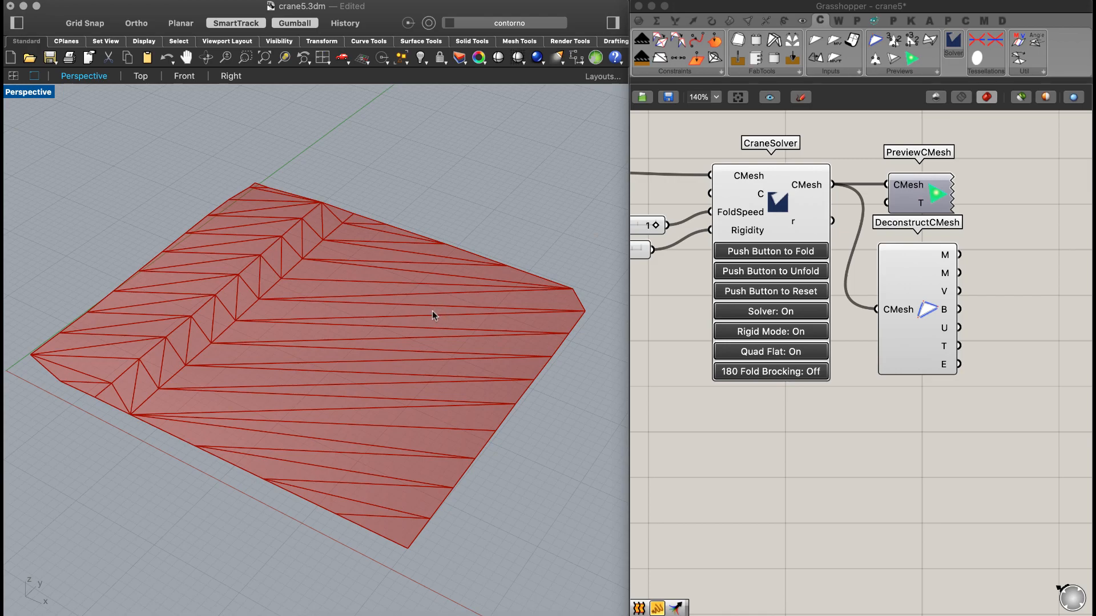
click(783, 256)
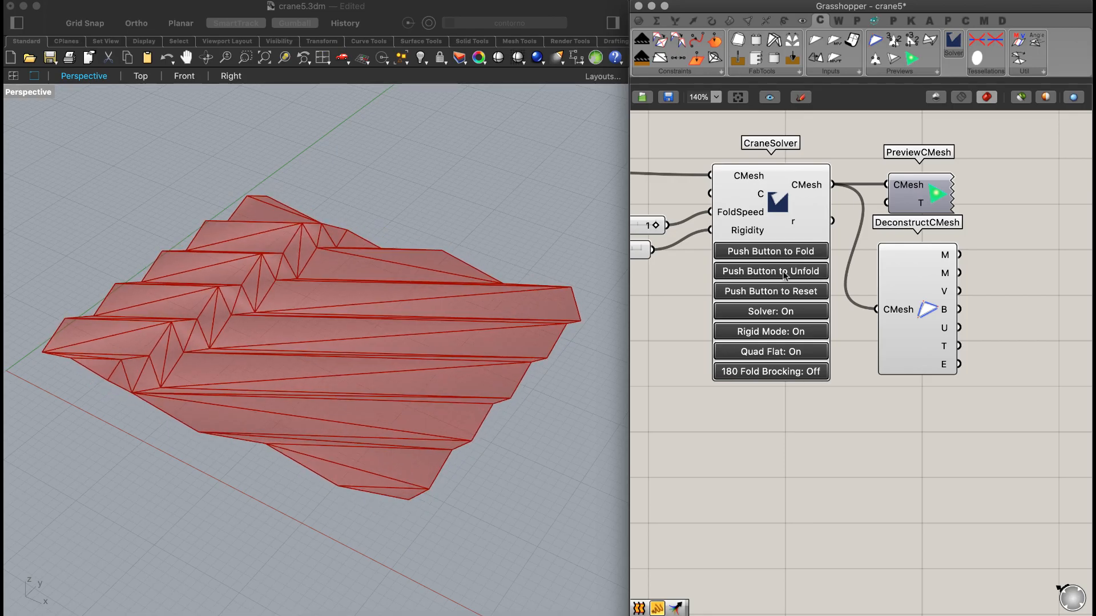
right_drag(427, 329, 301, 350)
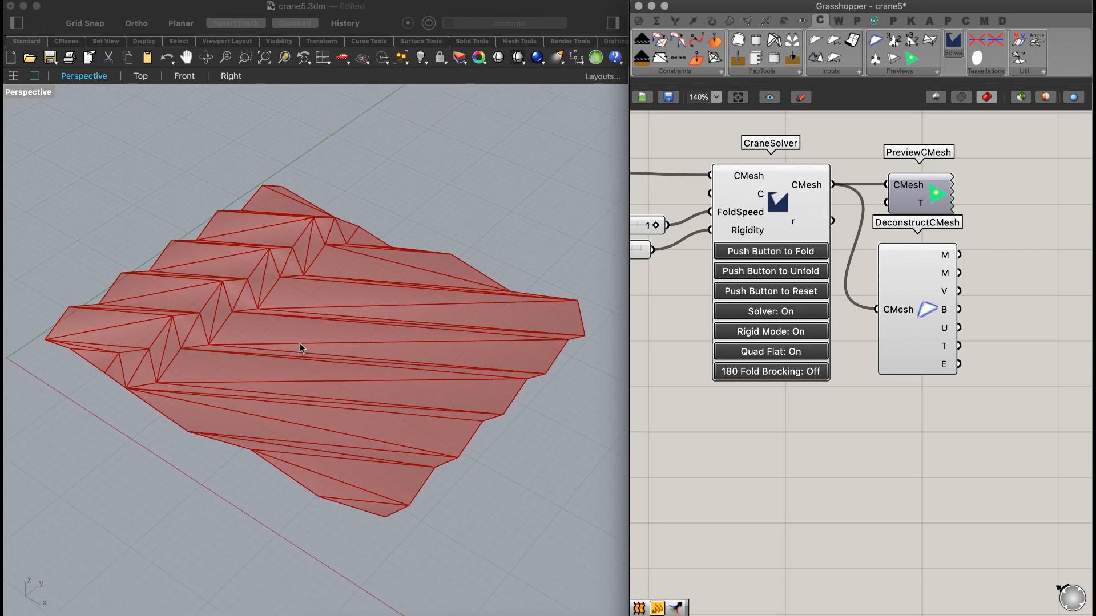
- Place a Cutting Line component from Crane's FabTools next to DeconstructCMesh and inspect its default geometry
right_drag(903, 241, 800, 258)
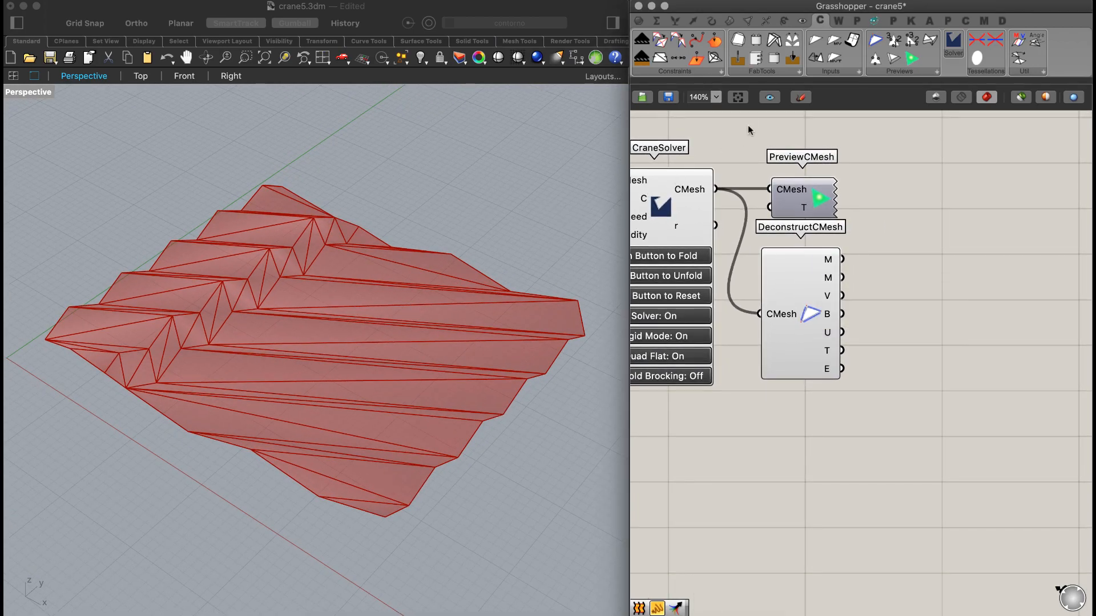
click(796, 72)
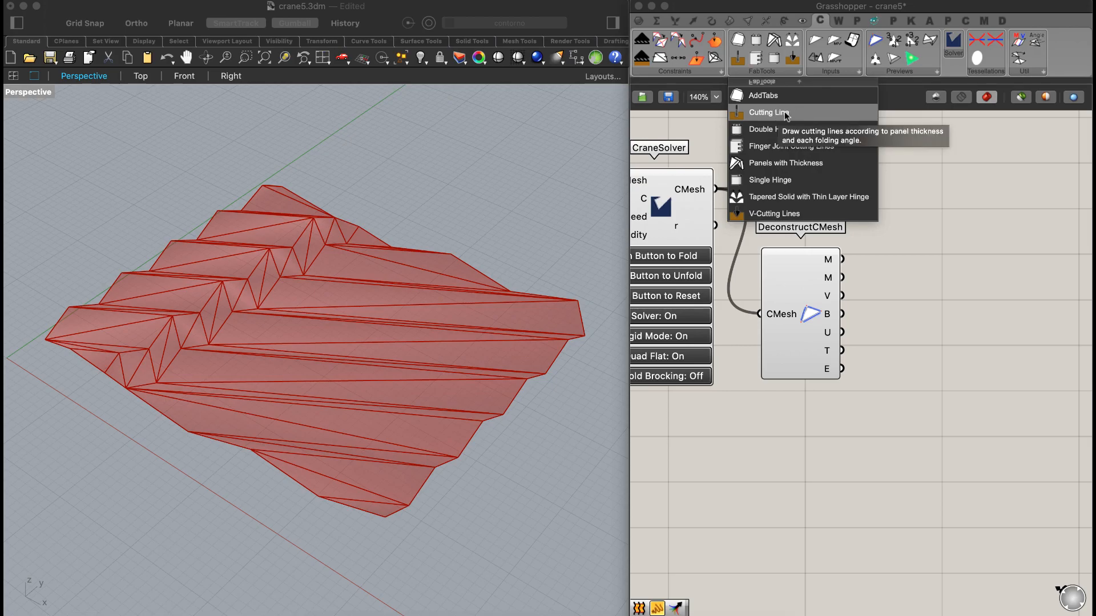
drag(787, 115, 956, 304)
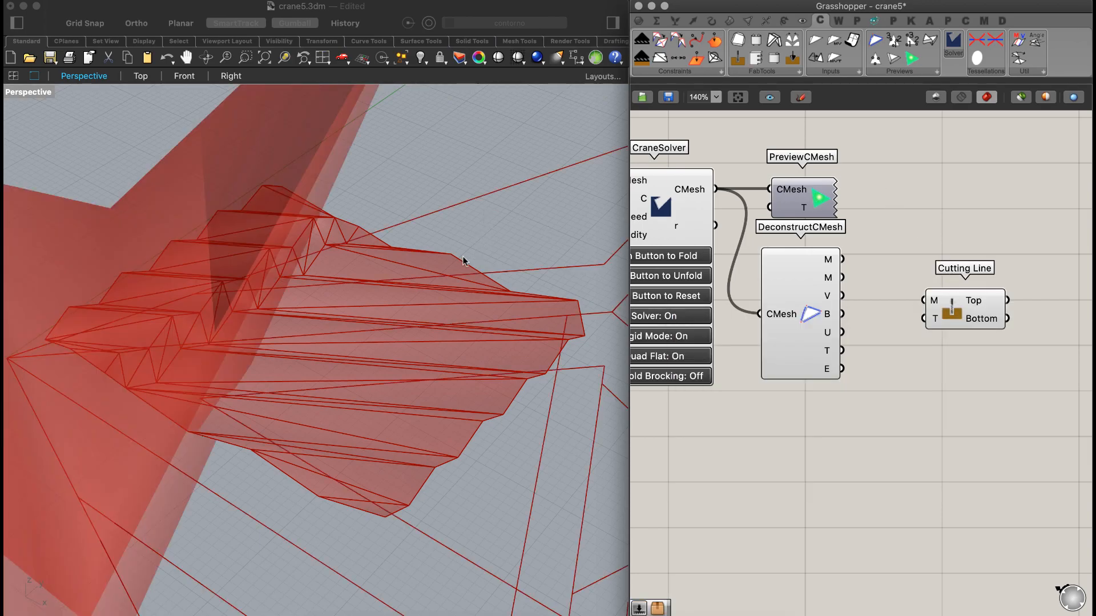
scroll(465, 251, down, 6)
right_drag(358, 308, 405, 284)
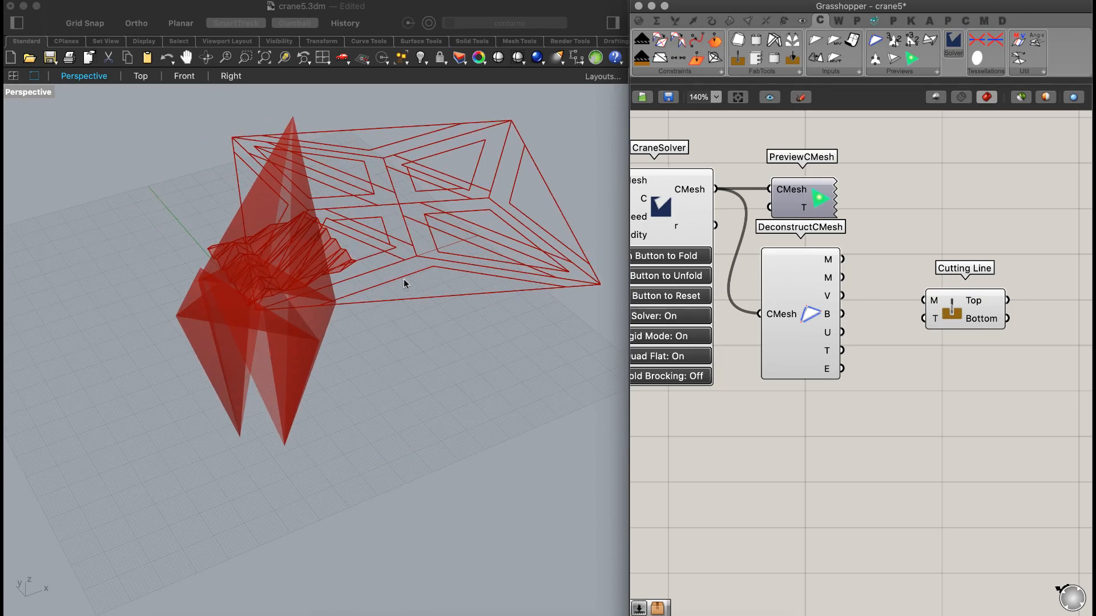
scroll(404, 283, down, 3)
right_drag(308, 276, 263, 303)
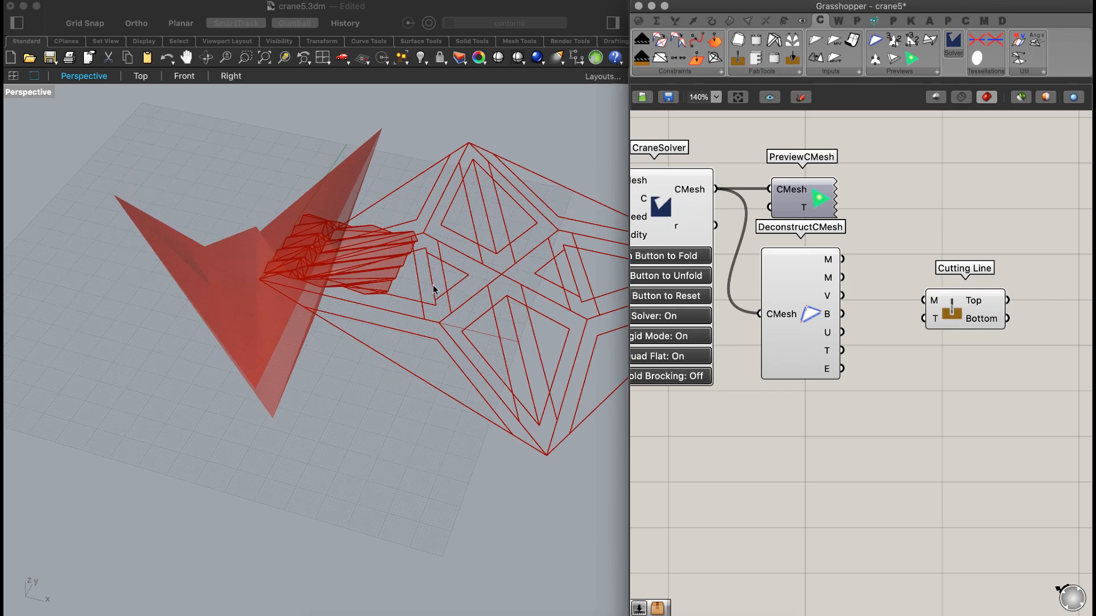
scroll(434, 289, up, 5)
right_drag(341, 270, 317, 232)
- Move Cutting Line farther from DeconstructCMesh, connect the first M output to its M input, and inspect the cutting lines
drag(956, 303, 1039, 283)
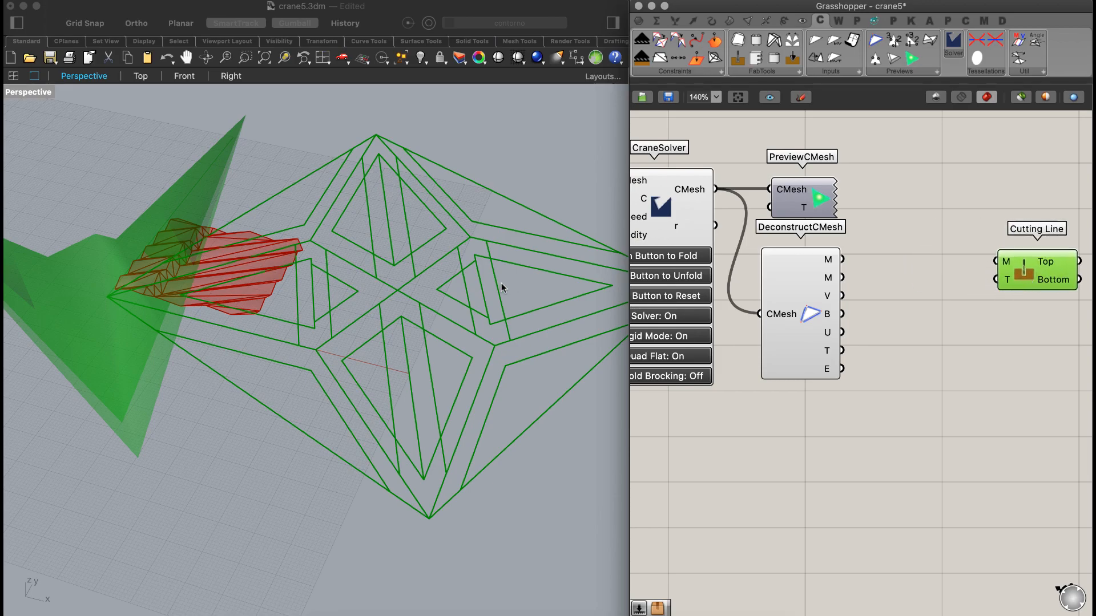
right_drag(916, 268, 825, 268)
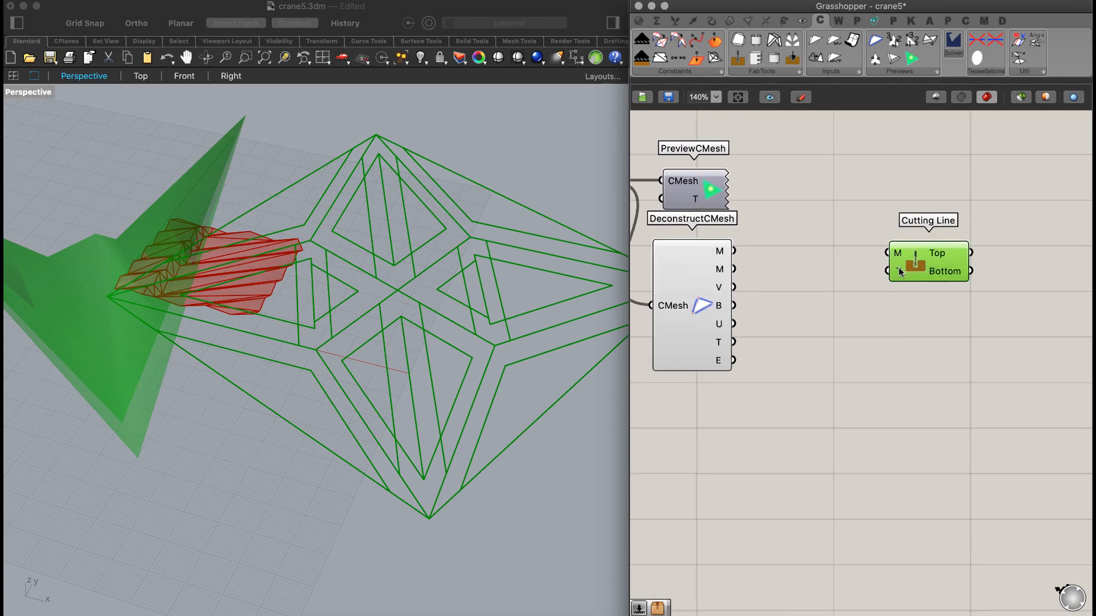
mouse_move(898, 267)
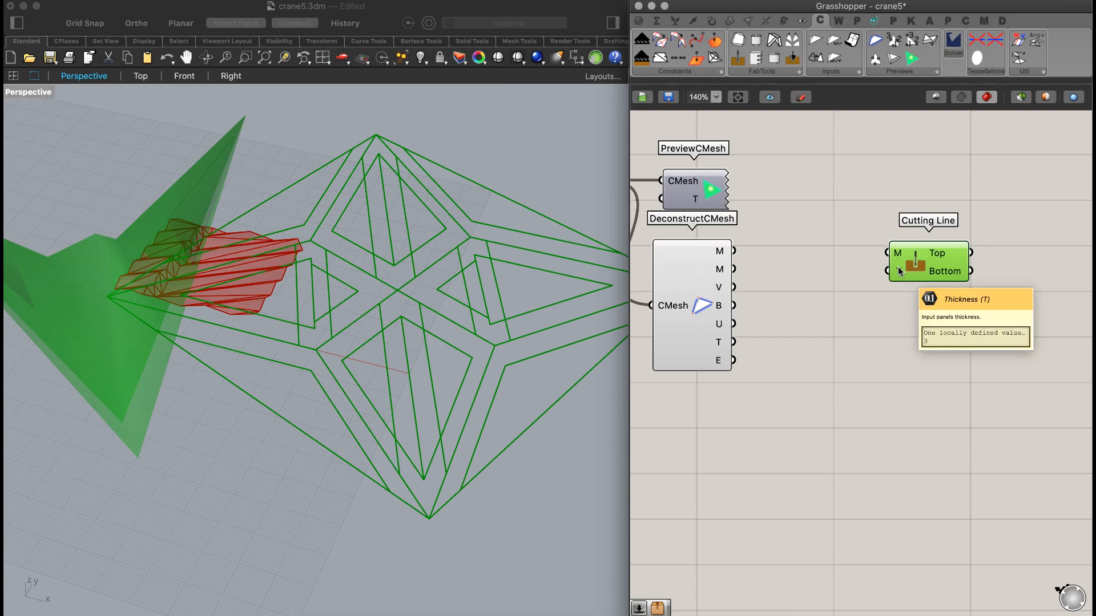
click(771, 258)
drag(736, 254, 776, 229)
drag(875, 249, 887, 253)
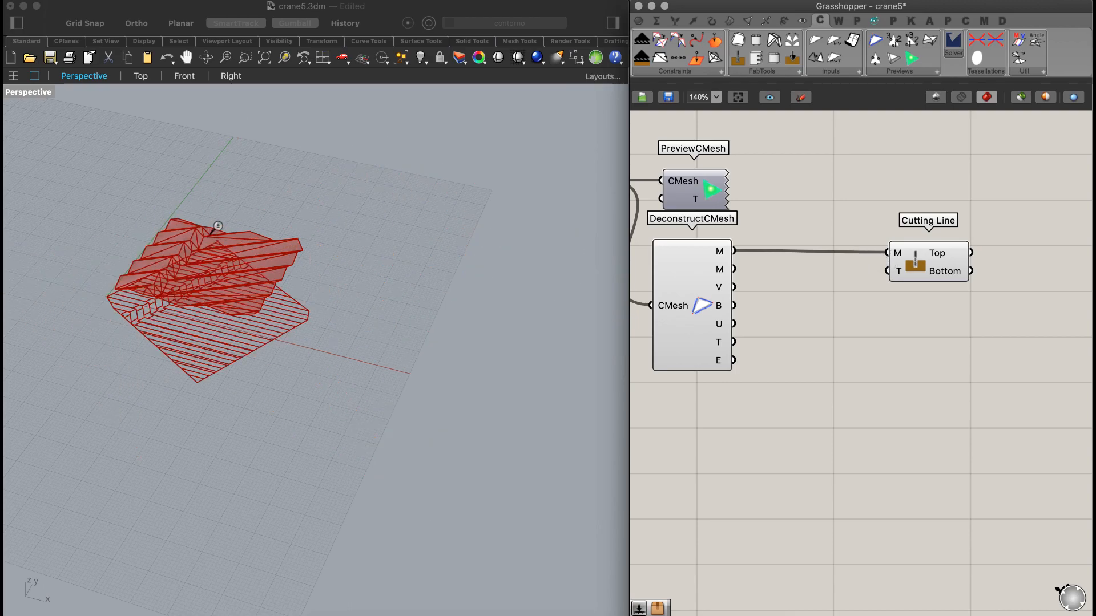
scroll(257, 260, up, 5)
scroll(323, 257, down, 5)
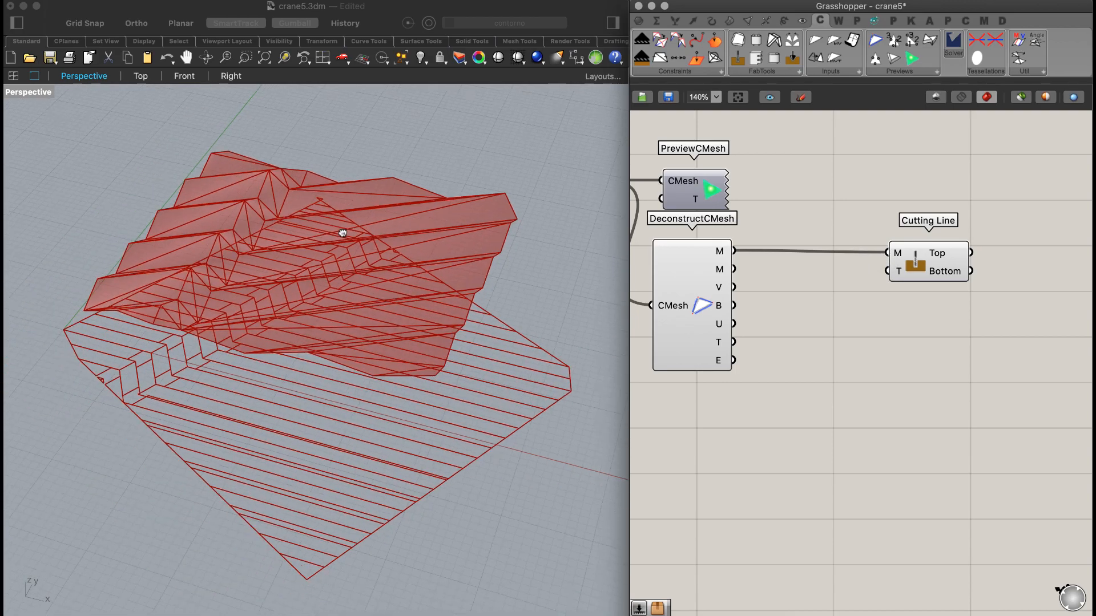
scroll(306, 268, up, 1)
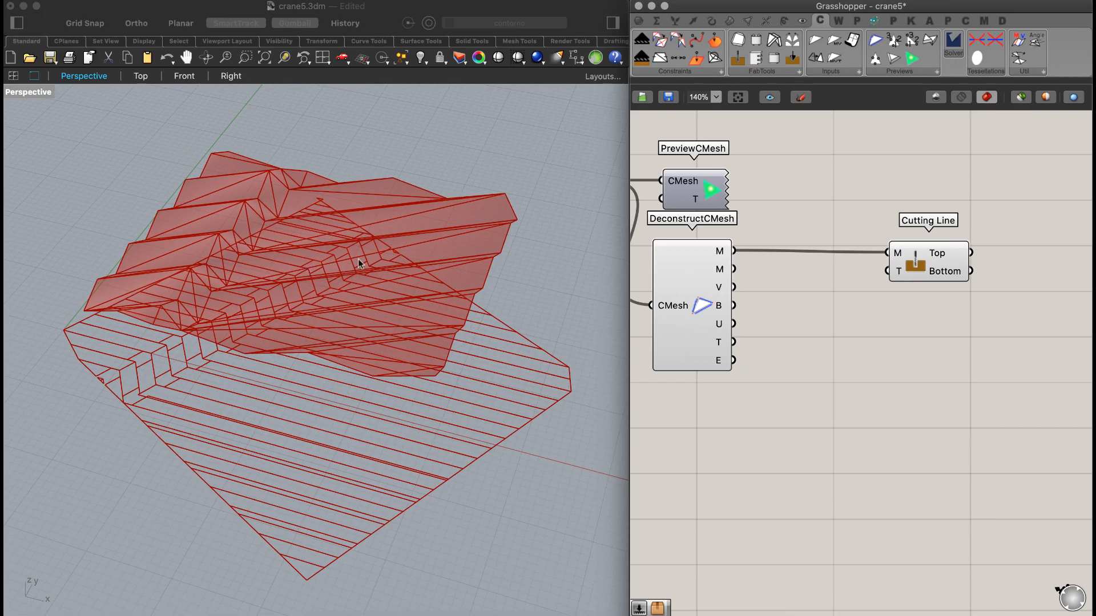
- Switch the CraneSolver's Solver option to Off to stop the folding calculation
scroll(900, 336, left, 5)
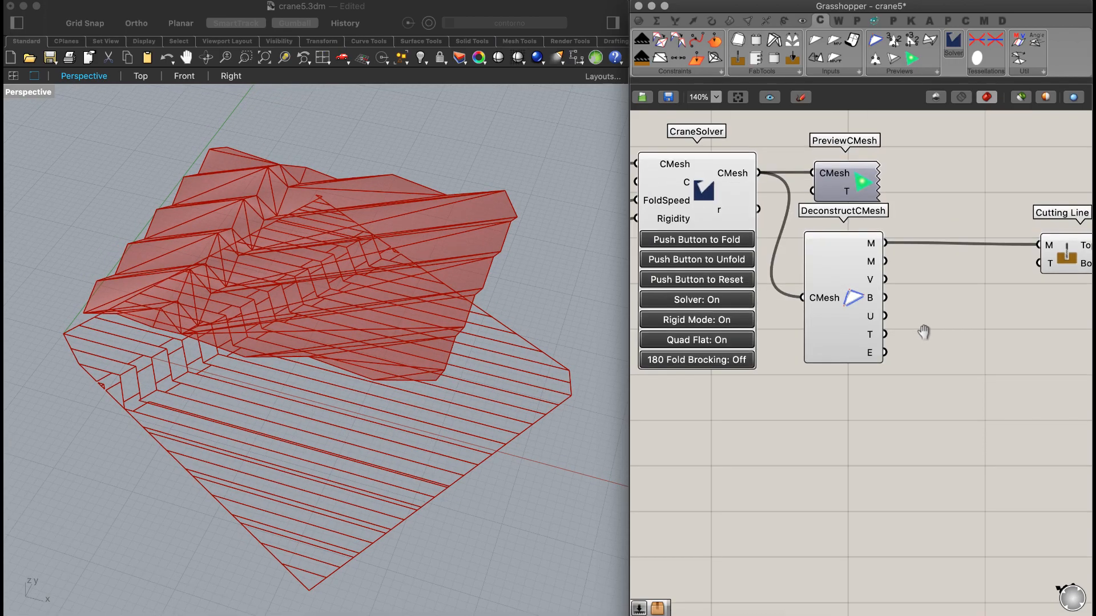
click(720, 303)
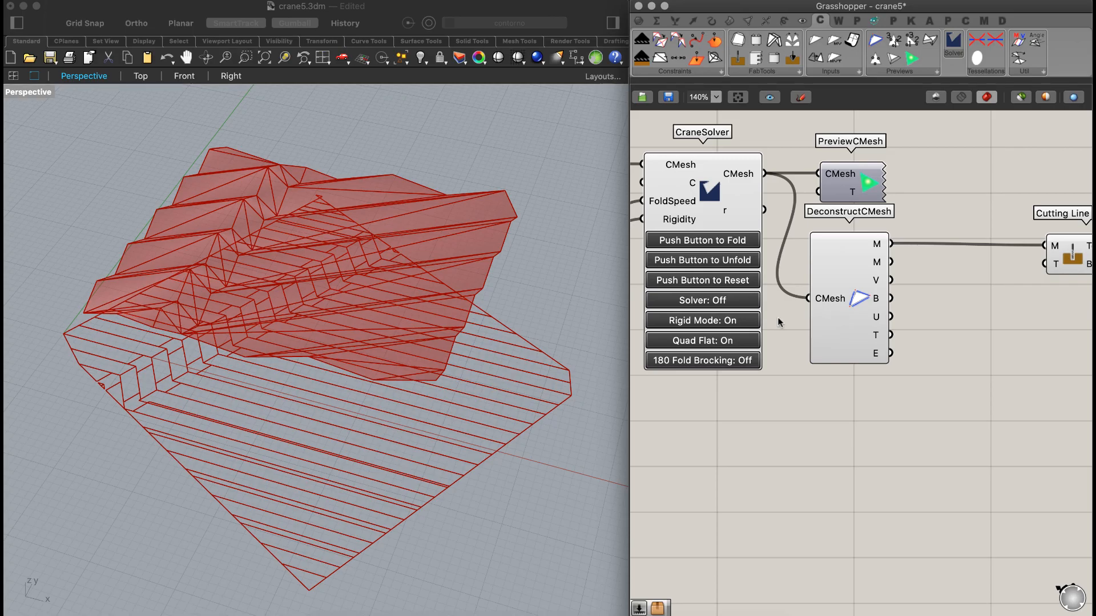
- Move Cutting Line farther from DeconstructCMesh to leave room for a slider between them
scroll(836, 320, right, 2)
scroll(836, 320, right, 5)
right_drag(342, 322, 439, 305)
drag(900, 268, 959, 260)
right_drag(890, 278, 782, 280)
right_drag(879, 252, 967, 246)
drag(933, 245, 881, 252)
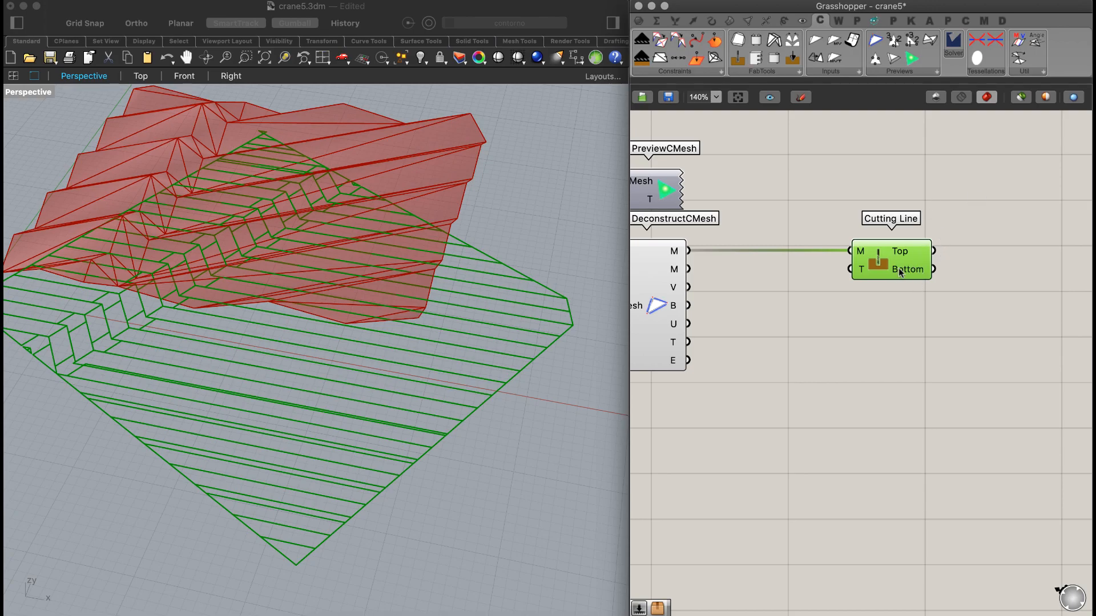
scroll(866, 314, left, 5)
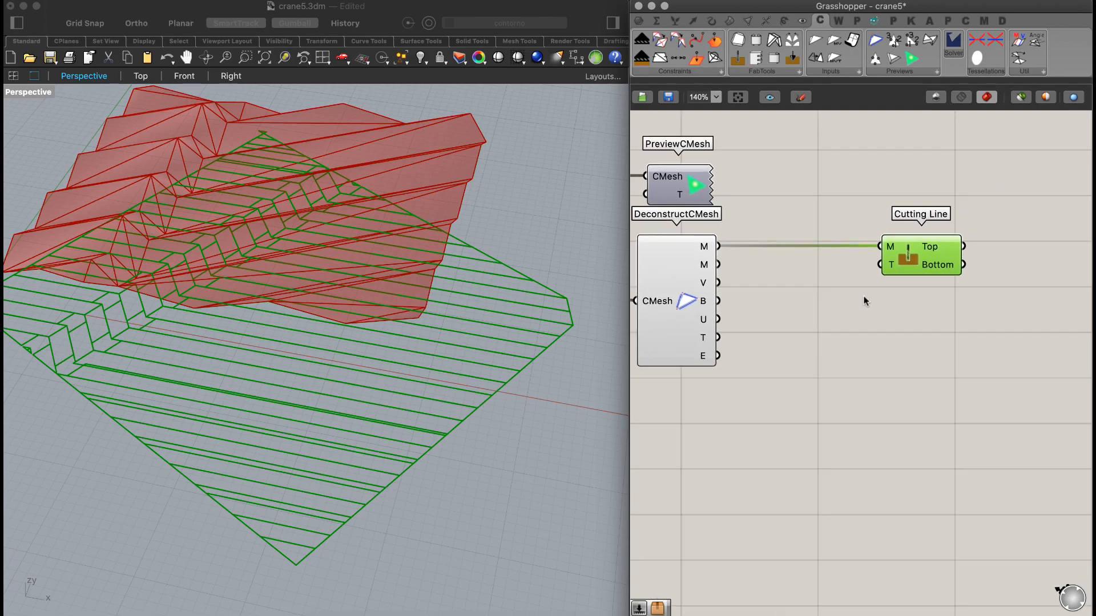
- Add a number slider ranging from 0.1 to 3, connect it to Cutting Line's T input, and set the thickness to 1.3
double_click(807, 267)
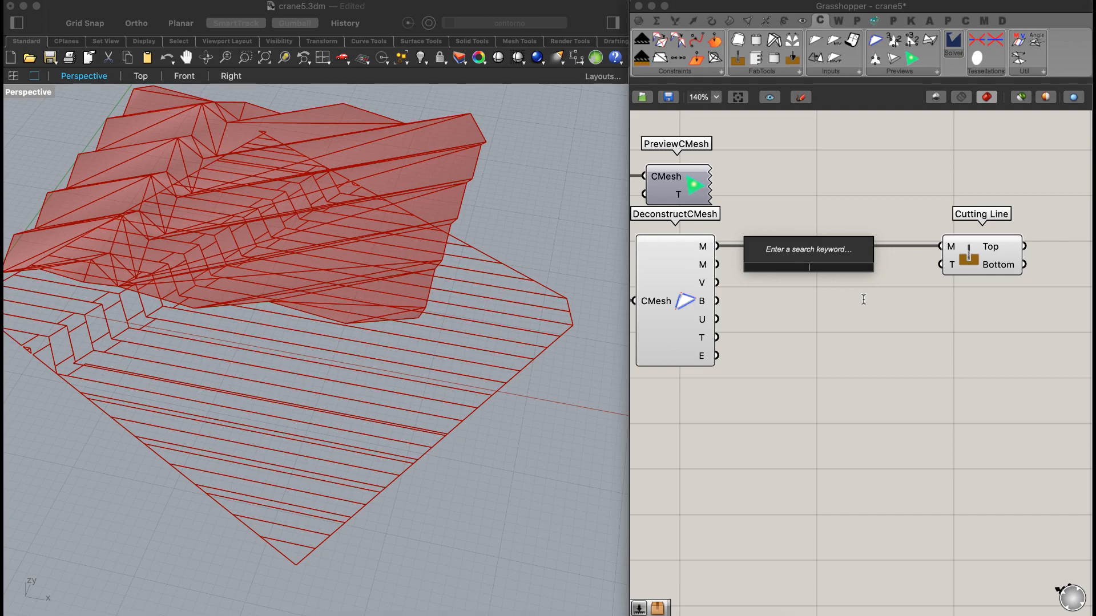
text(.1<3)
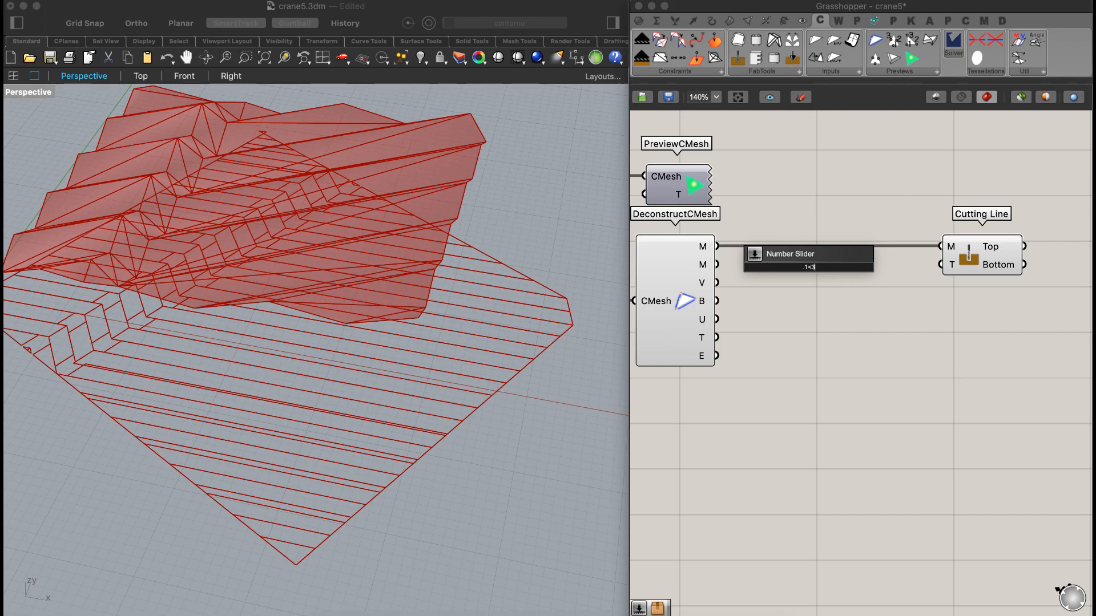
key(Return)
drag(883, 267, 941, 264)
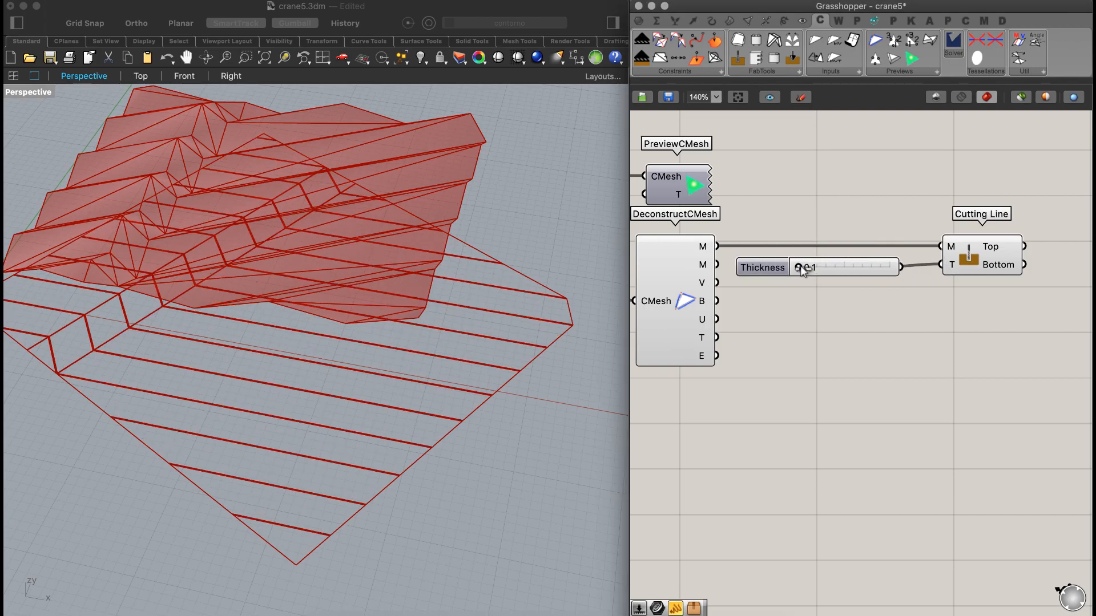
click(847, 266)
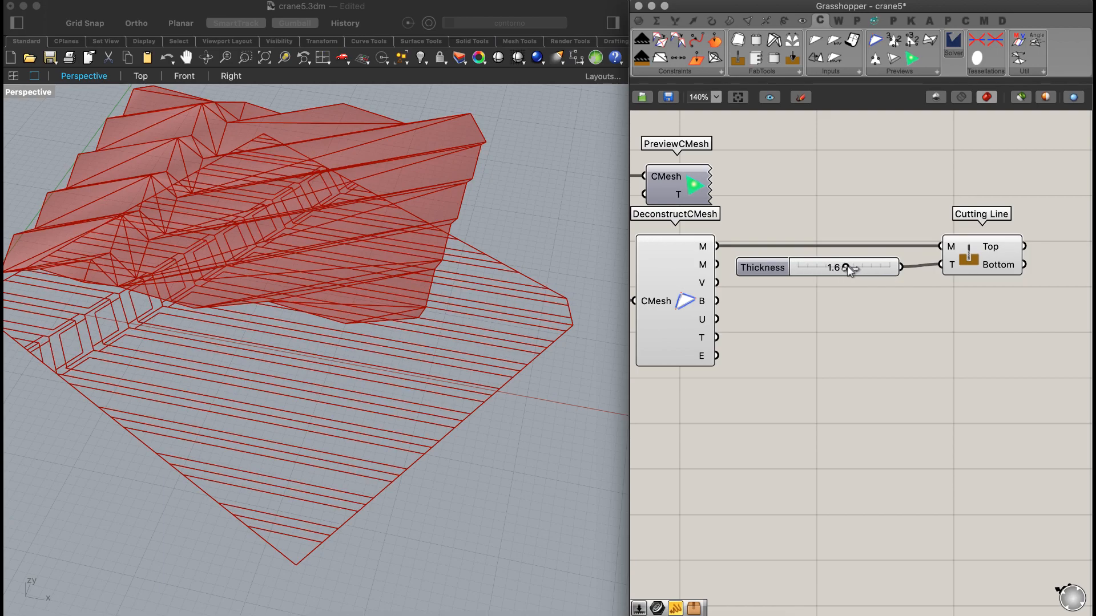
drag(840, 271, 840, 272)
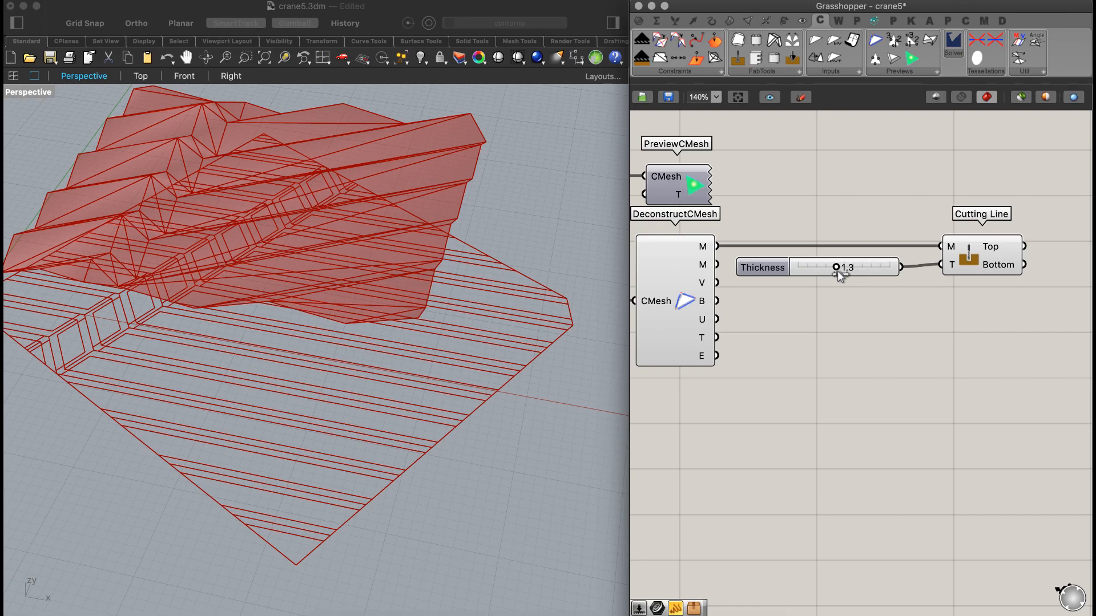
- Hide the preview of DeconstructCMesh and inspect the offset cutting lines on the flat sheet
right_drag(380, 381, 516, 318)
click(692, 278)
key(space)
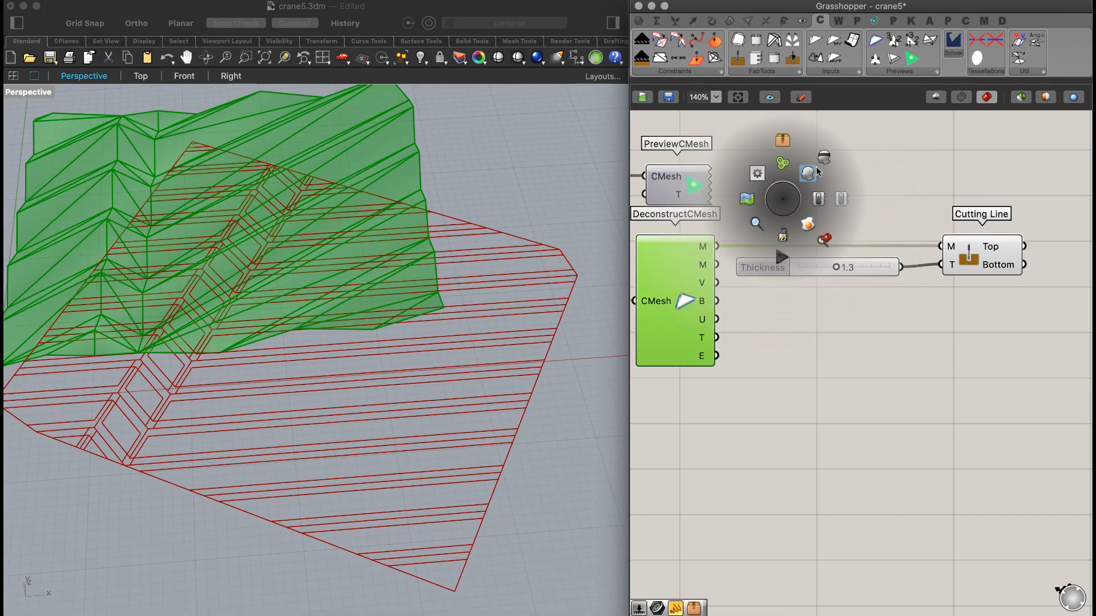
click(817, 168)
mouse_move(260, 302)
right_down()
mouse_move(338, 284)
mouse_move(267, 291)
mouse_move(270, 305)
right_up()
scroll(270, 305, up, 2)
scroll(271, 305, down, 2)
right_drag(329, 268, 388, 259)
right_drag(957, 299, 917, 289)
scroll(828, 270, down, 2)
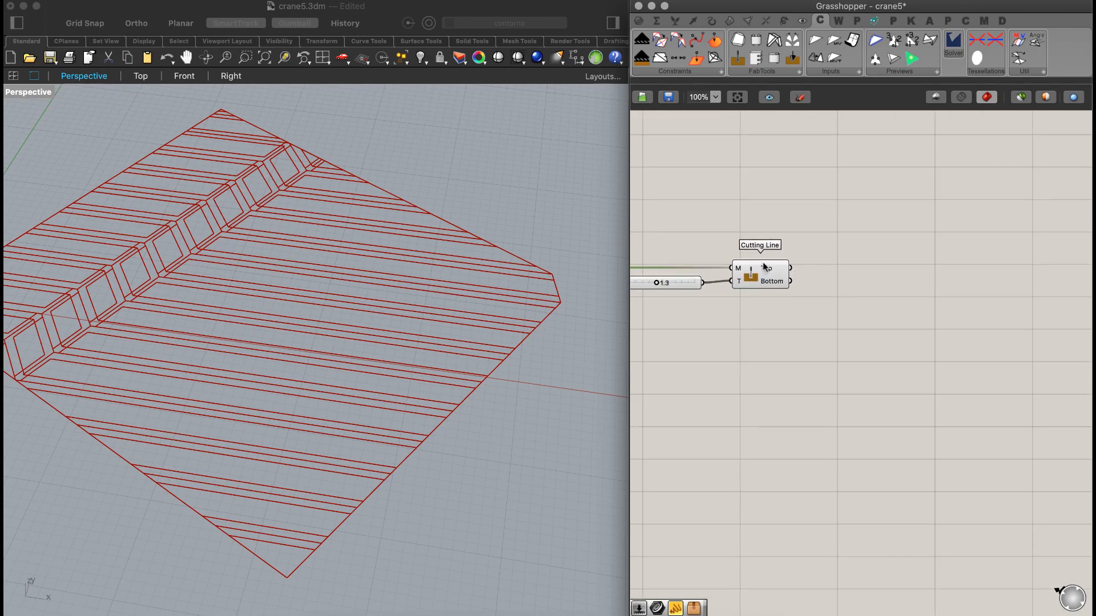
- Add two Curve parameters and connect them to Cutting Line's Top and Bottom outputs
mouse_move(767, 273)
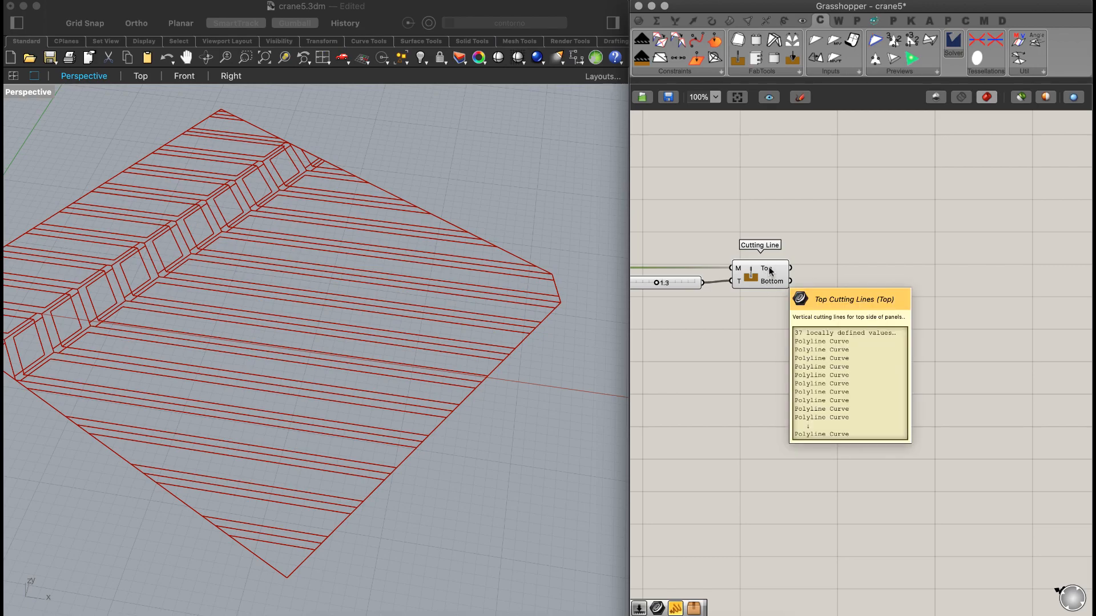
double_click(822, 254)
text(curve)
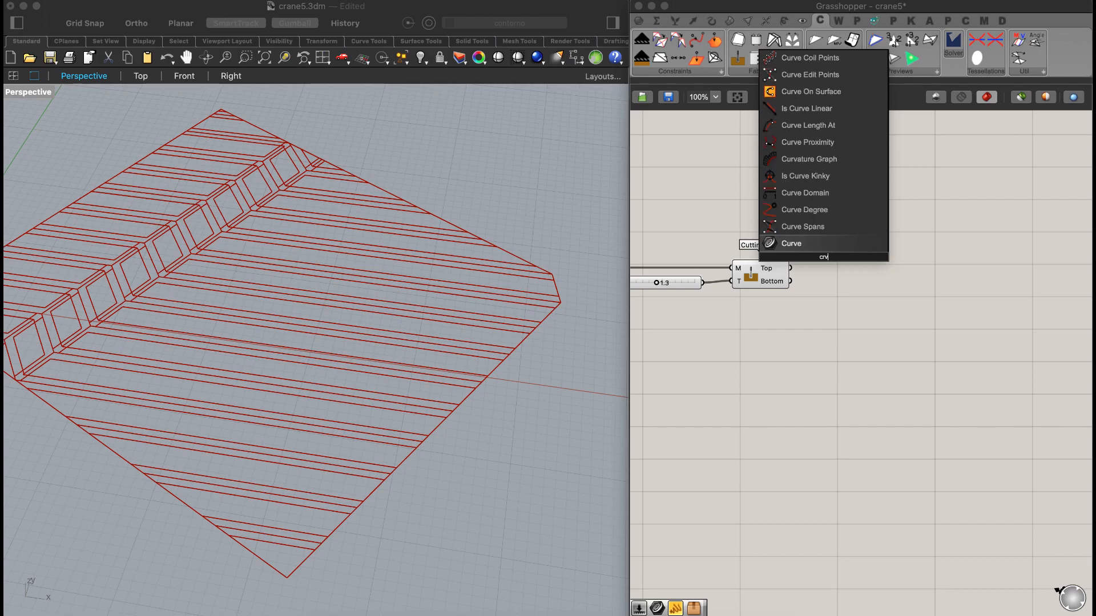
key(Return)
alt+drag(823, 257, 811, 284)
- Hide the preview of the Cutting Line component
drag(770, 228, 742, 318)
middle_click(777, 221)
click(820, 178)
click(887, 173)
- Examine the Top and Bottom cutting curves in turn to compare their lines on the sheet
click(825, 256)
right_drag(427, 263, 419, 264)
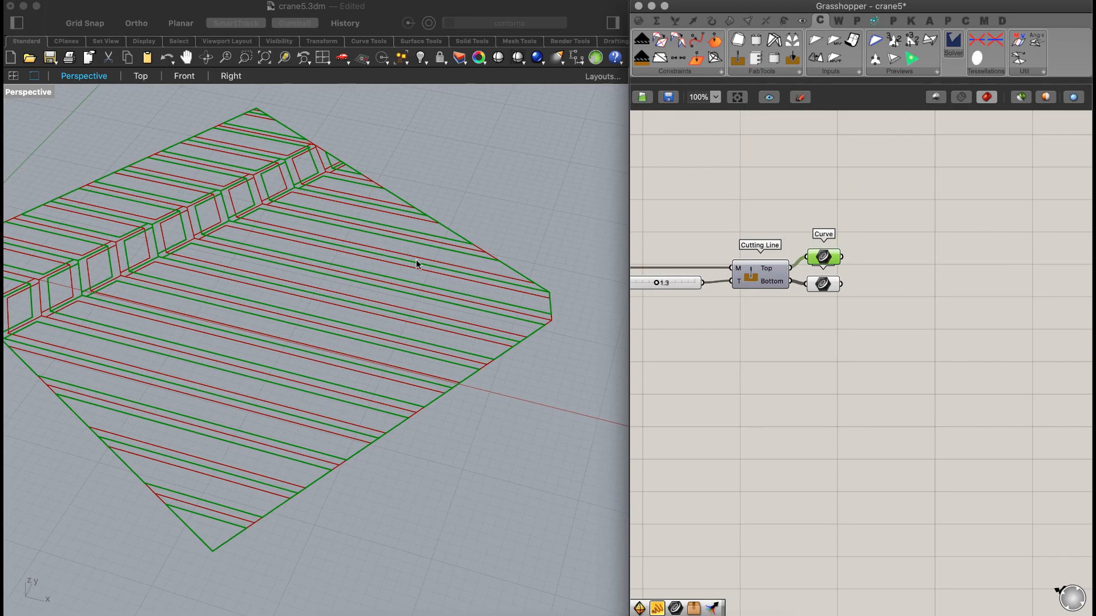
click(822, 284)
right_drag(355, 317, 379, 315)
mouse_move(275, 333)
right_down()
mouse_move(291, 331)
mouse_move(286, 323)
right_up()
scroll(288, 310, up, 4)
scroll(289, 312, down, 2)
right_drag(234, 265, 303, 279)
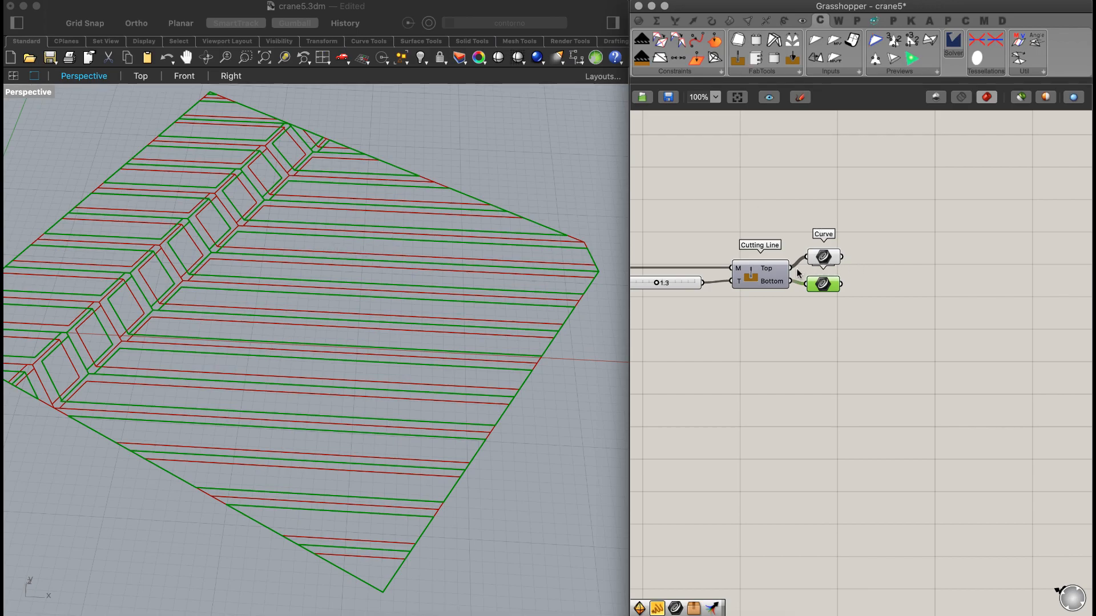
drag(825, 288, 823, 286)
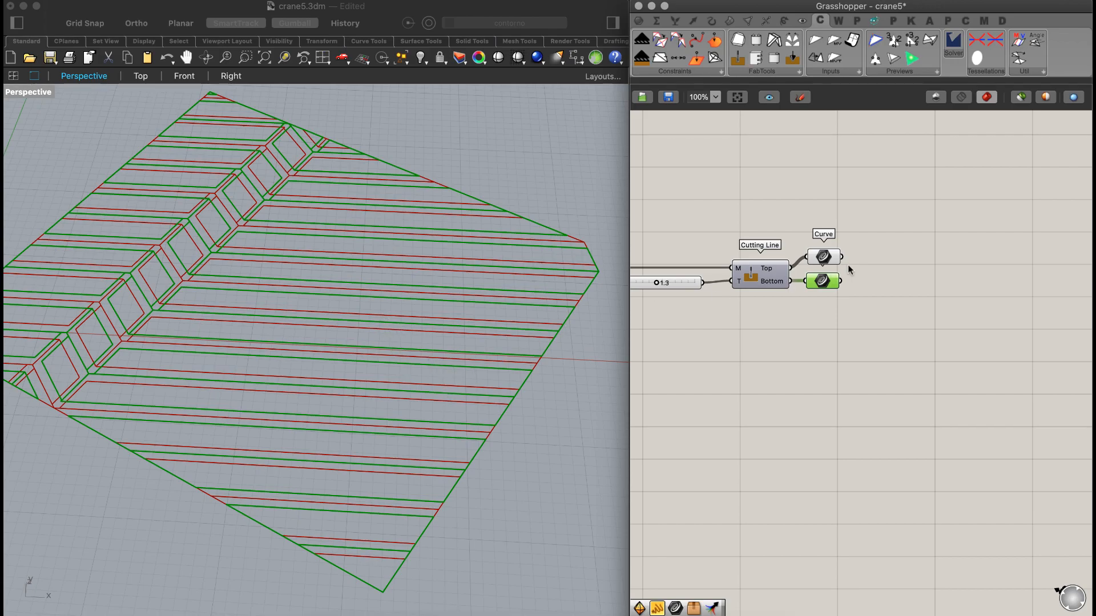
scroll(426, 290, down, 3)
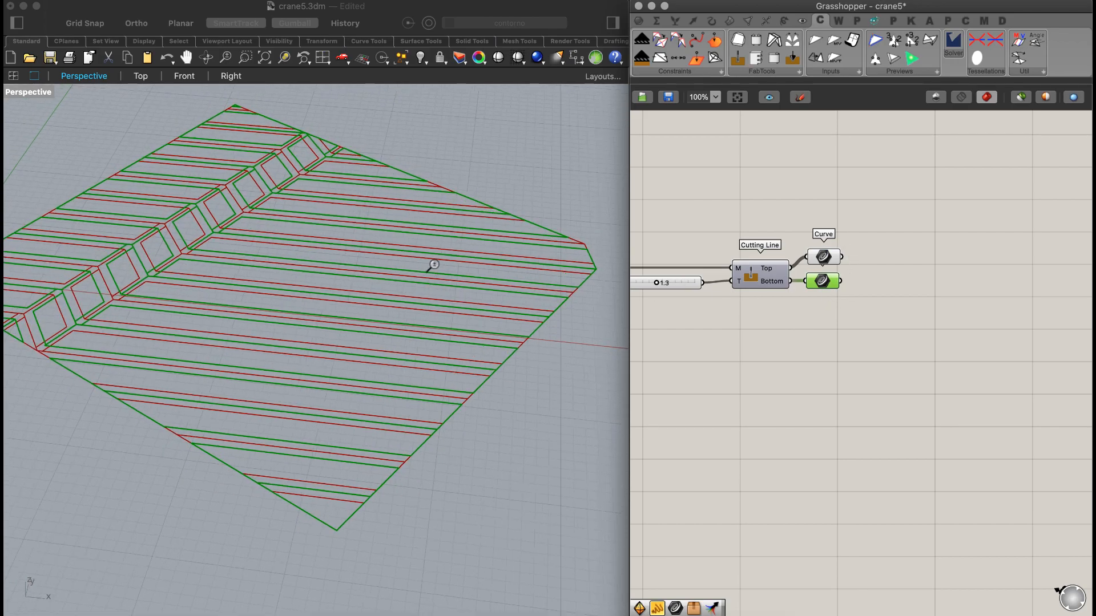
right_drag(420, 283, 383, 282)
- Add a Boundary Surfaces component fed by the Top Curve parameter and space the two Curve parameters apart
scroll(827, 313, right, 3)
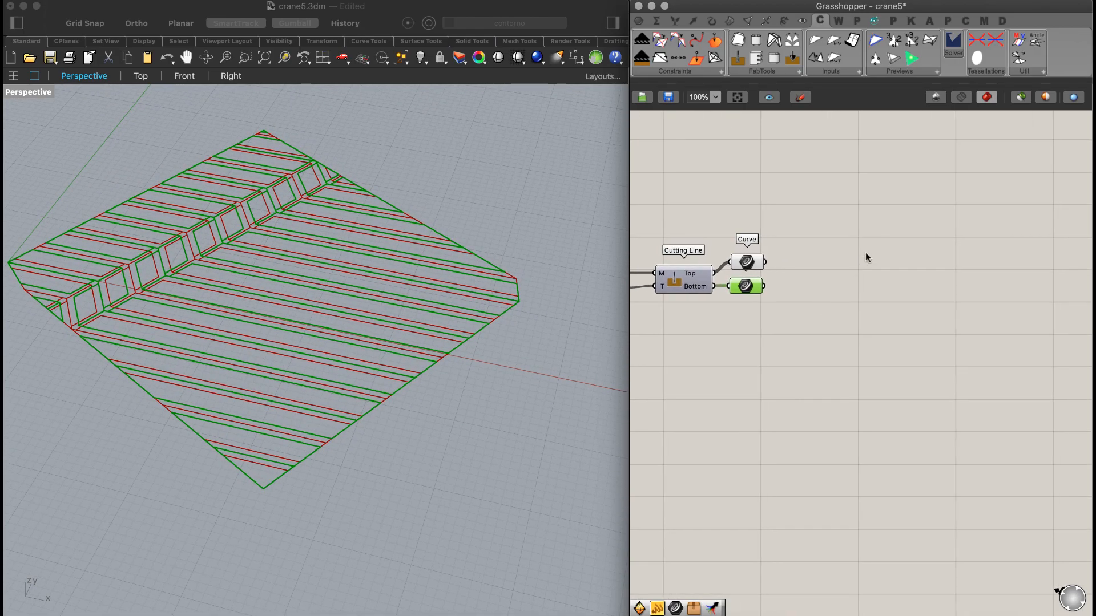
double_click(864, 255)
text(bo)
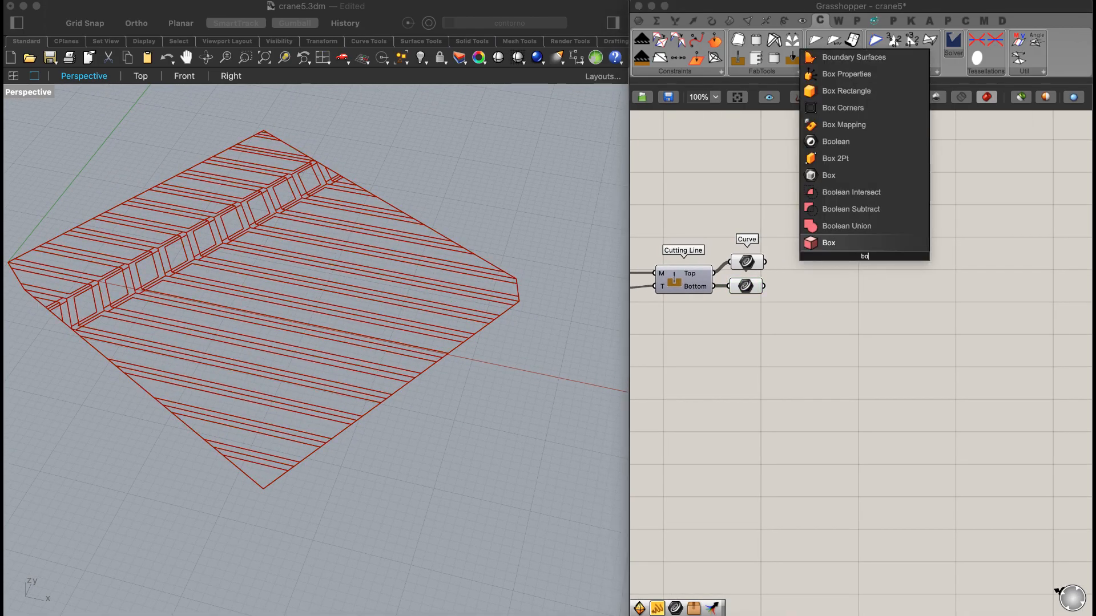
text(un)
key(Return)
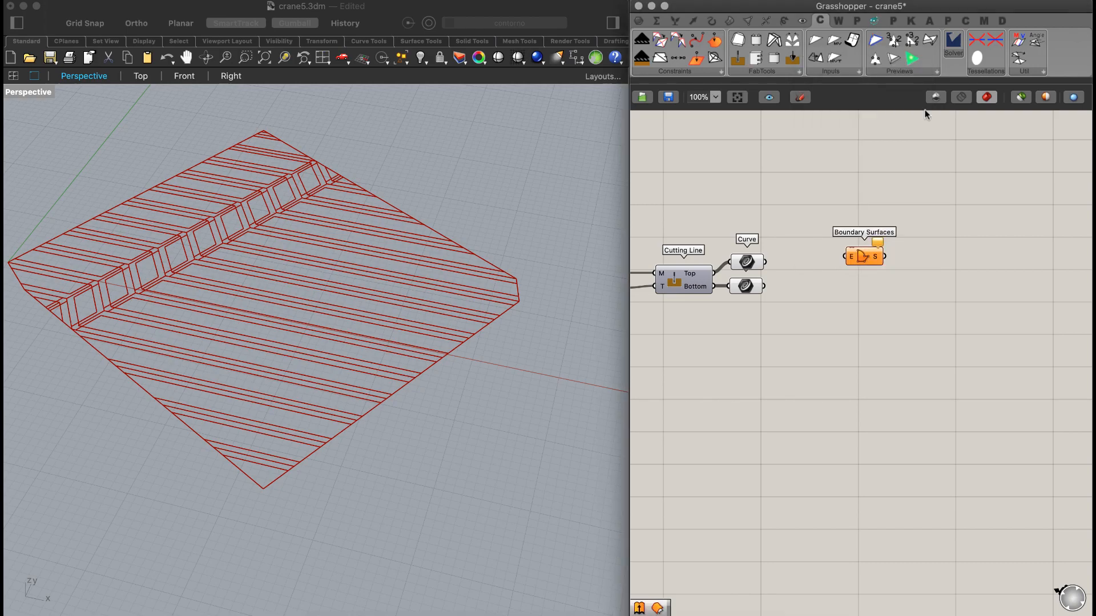
drag(866, 256, 848, 224)
drag(746, 262, 755, 202)
click(849, 219)
drag(850, 210, 803, 206)
drag(745, 293, 744, 339)
drag(822, 206, 811, 207)
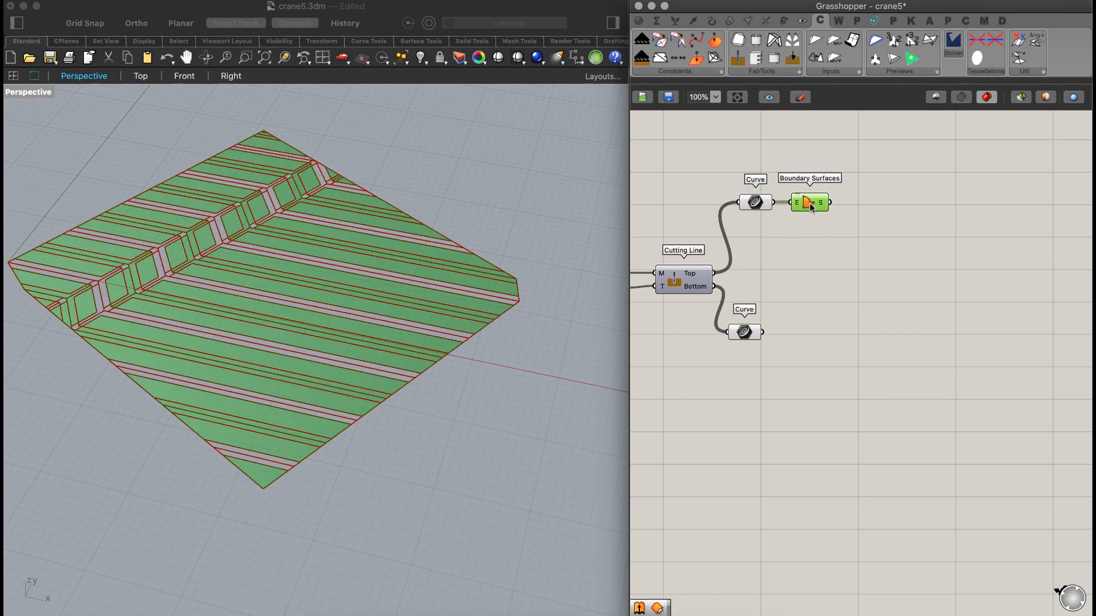
- Add an Extrude component for the boundary surfaces and connect a Unit Z vector as its direction
double_click(884, 202)
text(extrude)
key(Return)
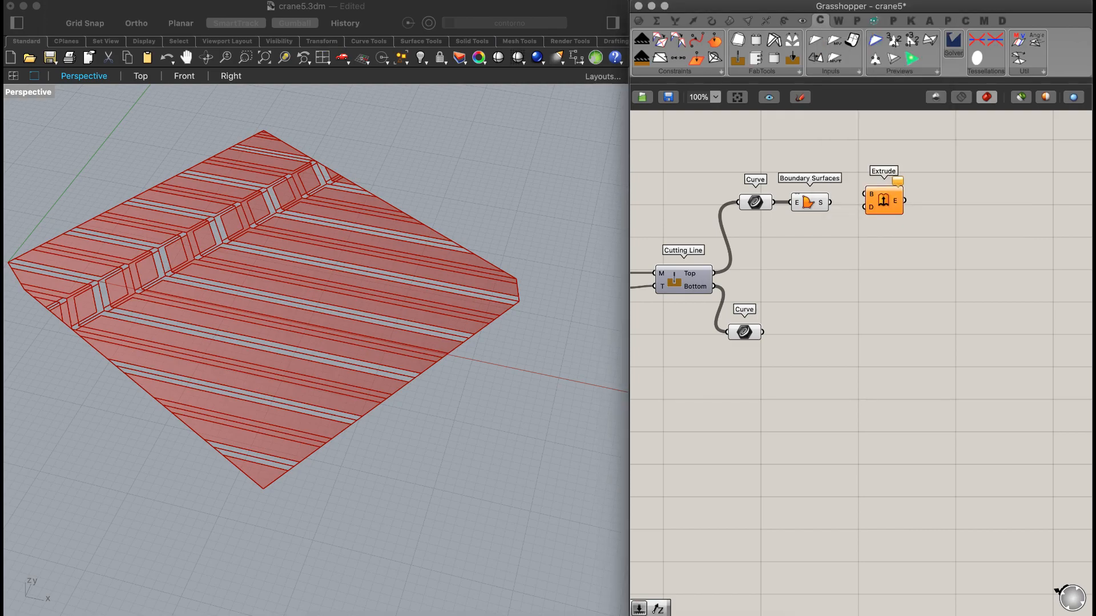
drag(884, 200, 884, 212)
double_click(820, 230)
text(unit z)
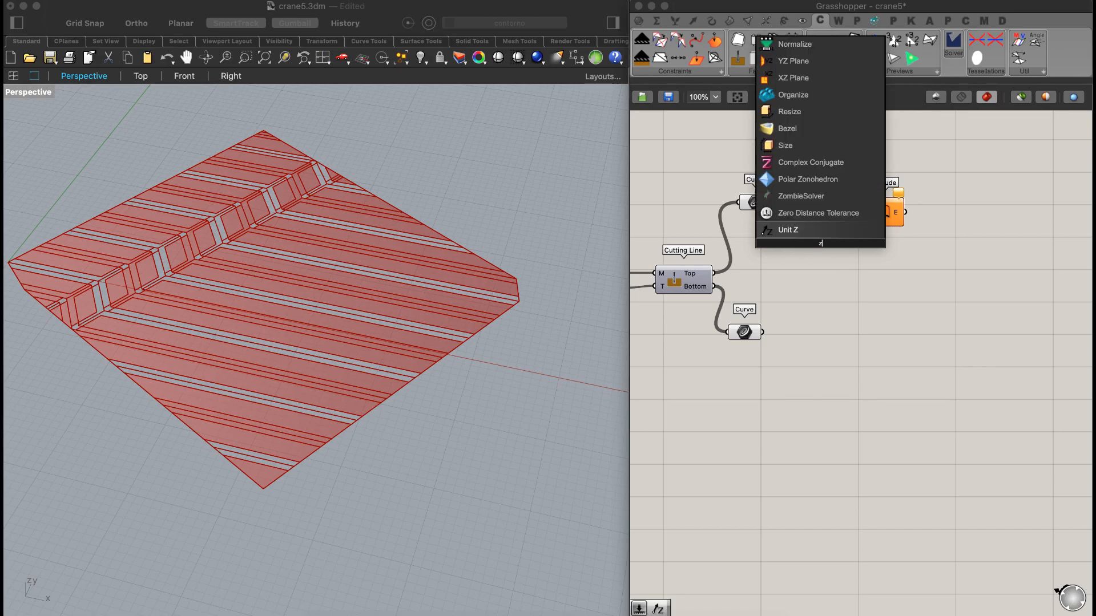
key(Return)
drag(840, 243, 813, 228)
- Add a number slider ranging from 0.1 to 1, connect it to Unit Z's F input, and set the factor to 0.3
double_click(755, 230)
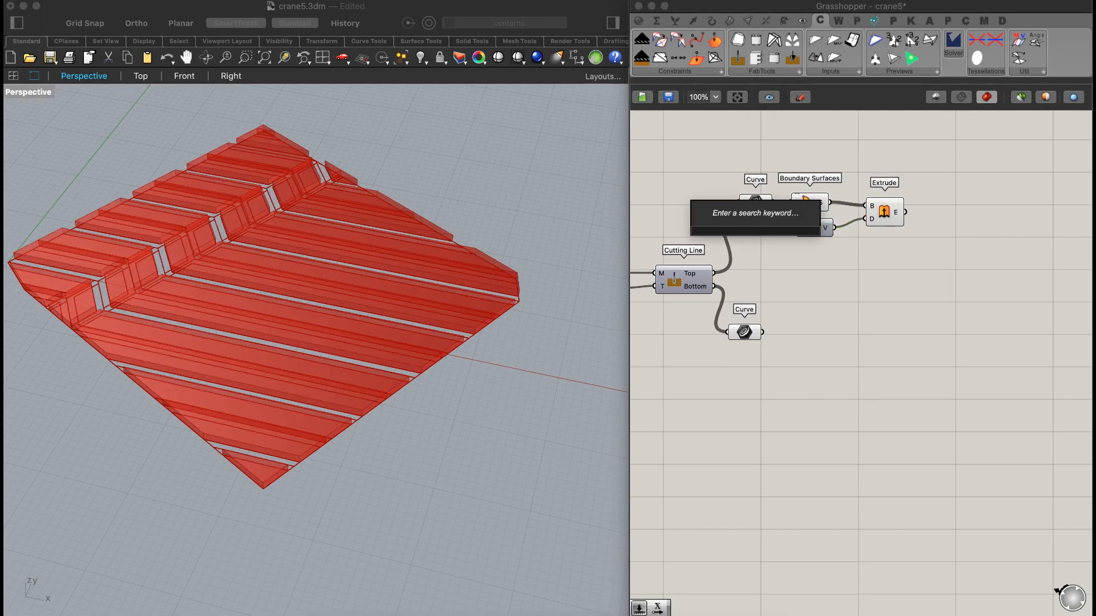
text(.1<1)
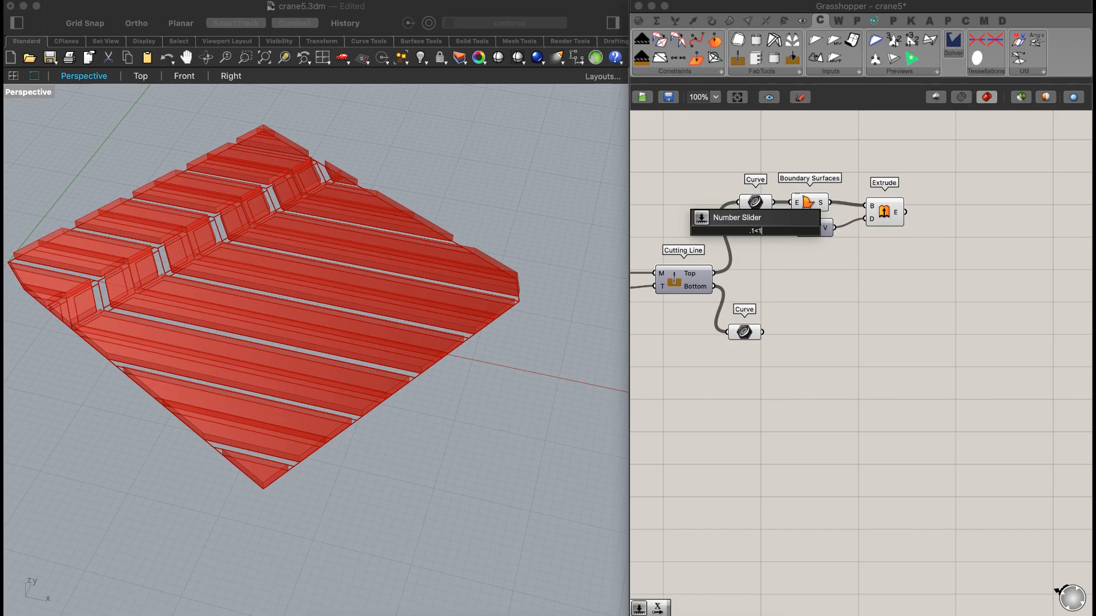
key(Return)
drag(956, 176, 831, 252)
drag(948, 158, 827, 244)
drag(919, 164, 827, 254)
drag(885, 220, 966, 219)
drag(784, 236, 877, 227)
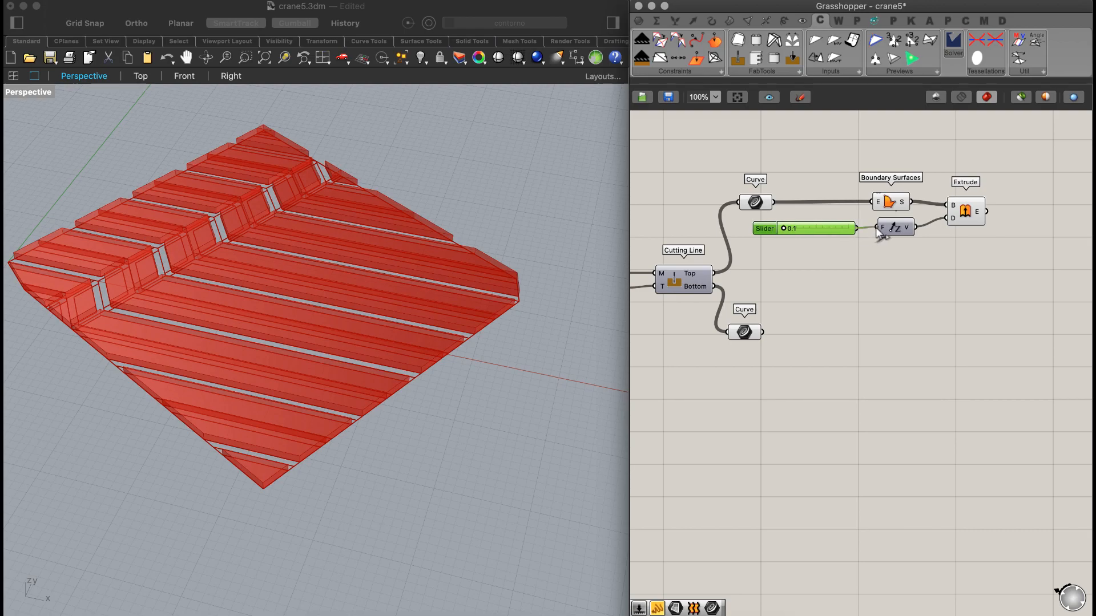
double_click(796, 227)
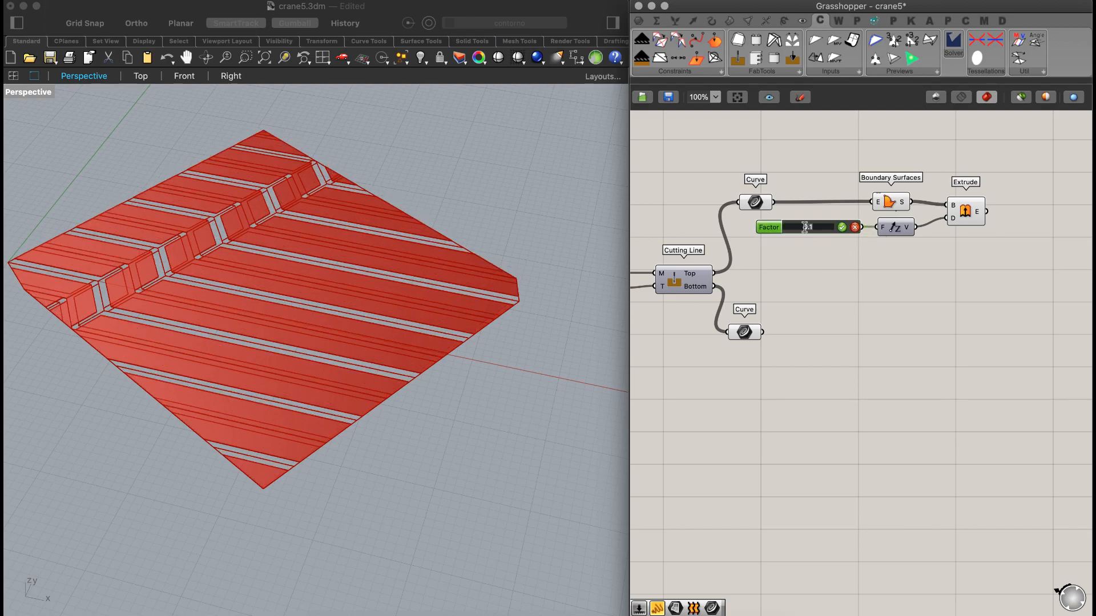
text(0.3)
key(Return)
- Inspect the thickness of the extruded top panels and the gaps between them from low side angles
right_drag(557, 289, 357, 353)
scroll(334, 305, up, 8)
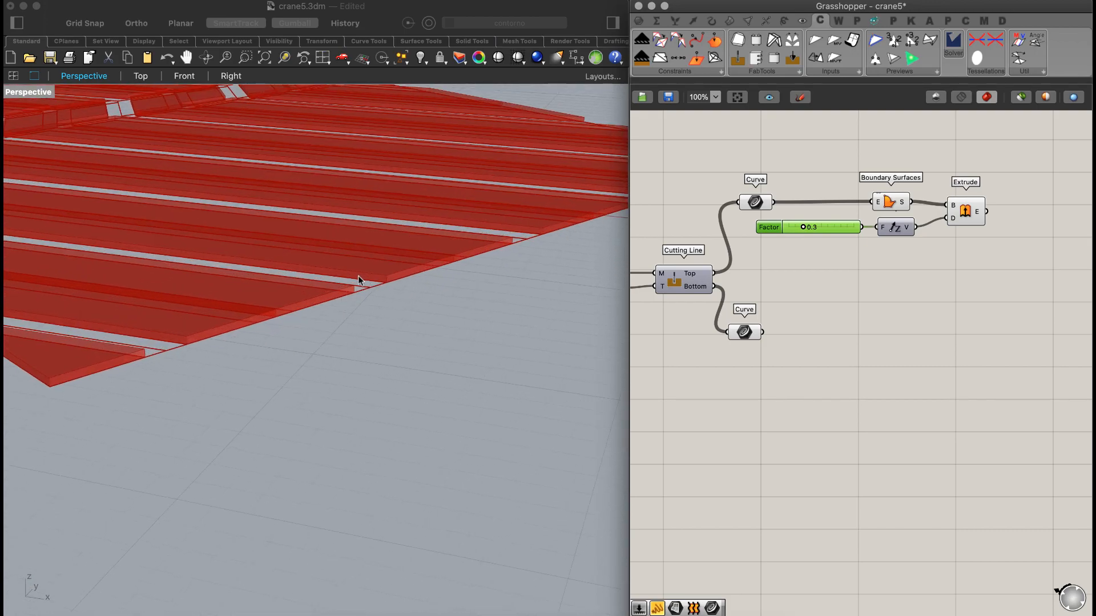
right_drag(414, 304, 444, 313)
scroll(423, 305, down, 5)
right_drag(336, 324, 237, 362)
scroll(260, 320, up, 5)
scroll(254, 331, down, 8)
mouse_move(404, 313)
right_down()
mouse_move(397, 281)
mouse_move(416, 318)
mouse_move(424, 287)
mouse_move(384, 315)
right_up()
scroll(400, 294, up, 4)
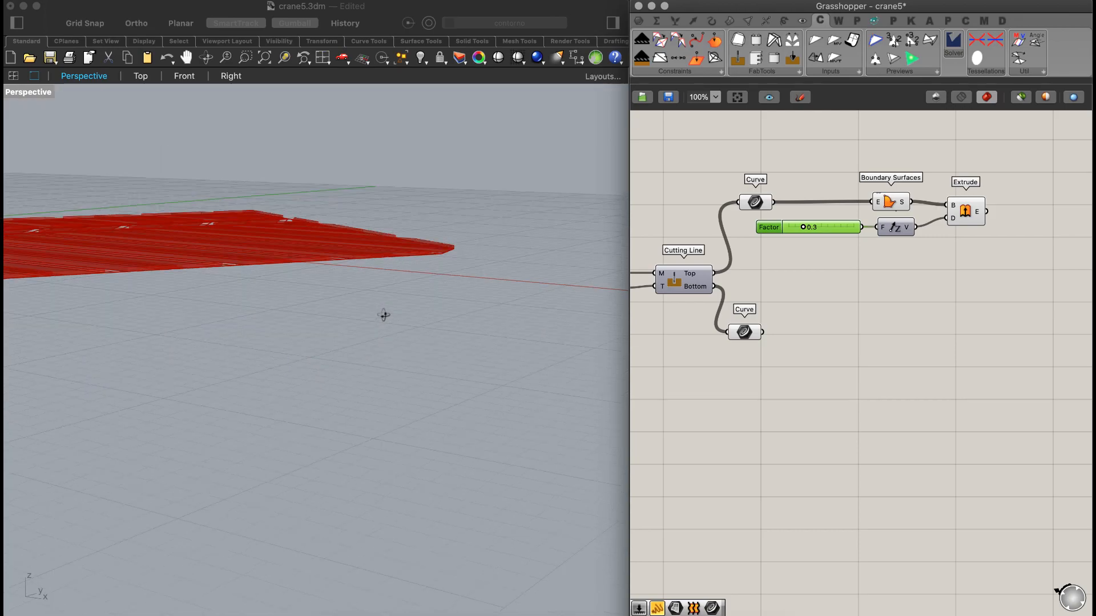
scroll(426, 231, up, 6)
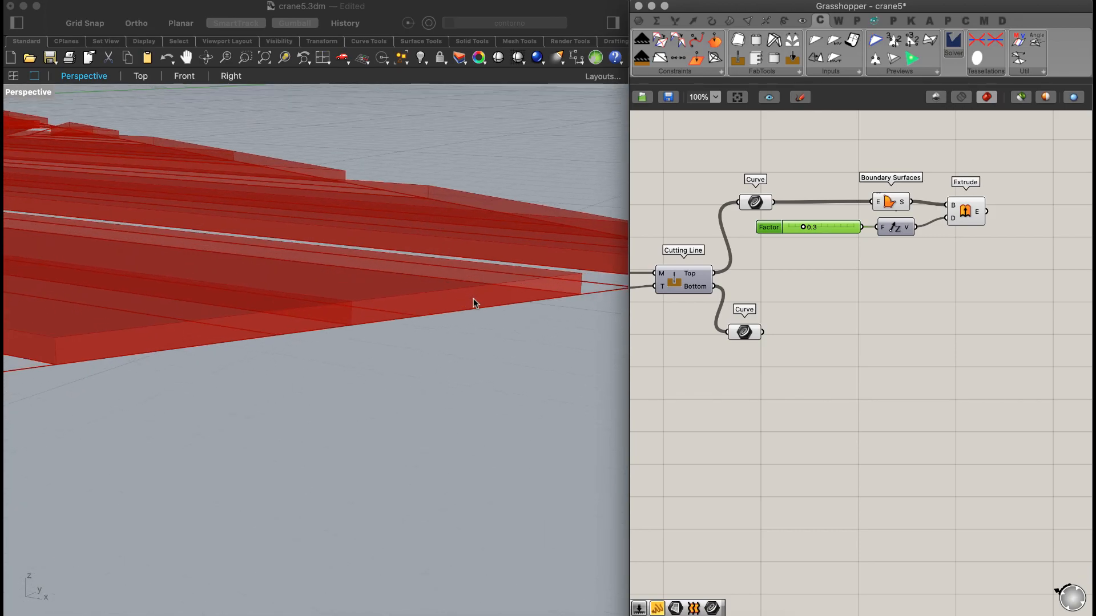
scroll(472, 210, down, 6)
right_drag(460, 230, 489, 214)
scroll(446, 263, down, 2)
- Duplicate the Boundary Surfaces, Factor slider, Unit Z and Extrude group below, and feed it from the Bottom Curve parameter
drag(982, 304, 861, 198)
alt+drag(898, 232, 901, 370)
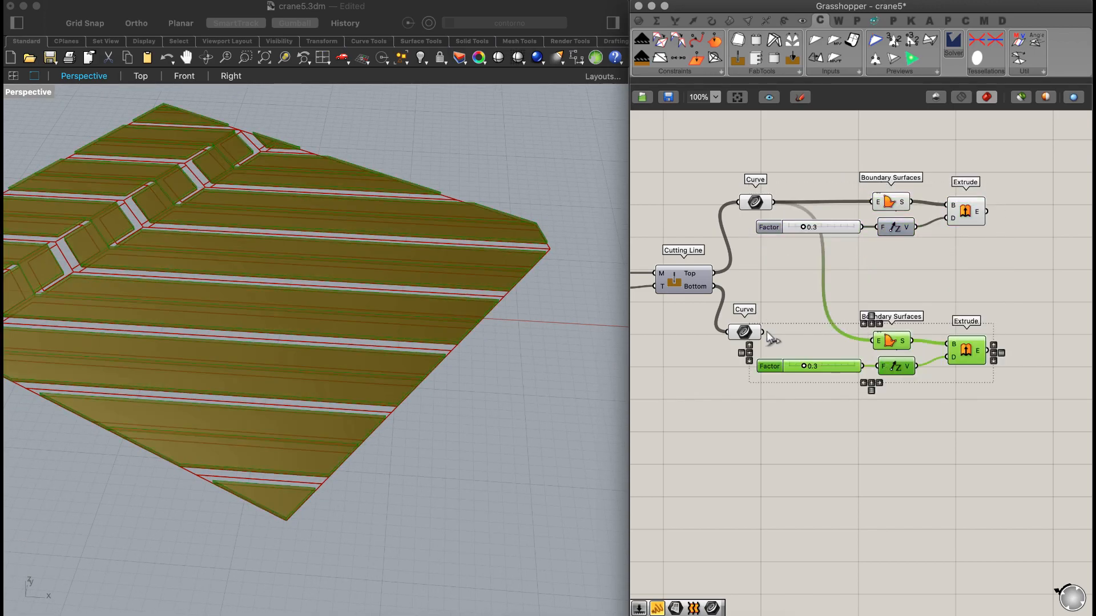
drag(762, 331, 873, 341)
click(838, 302)
right_drag(513, 305, 320, 331)
click(966, 349)
- Add a Custom Preview component to each of the two Extrude outputs
right_drag(920, 278, 907, 282)
scroll(916, 263, right, 6)
click(913, 260)
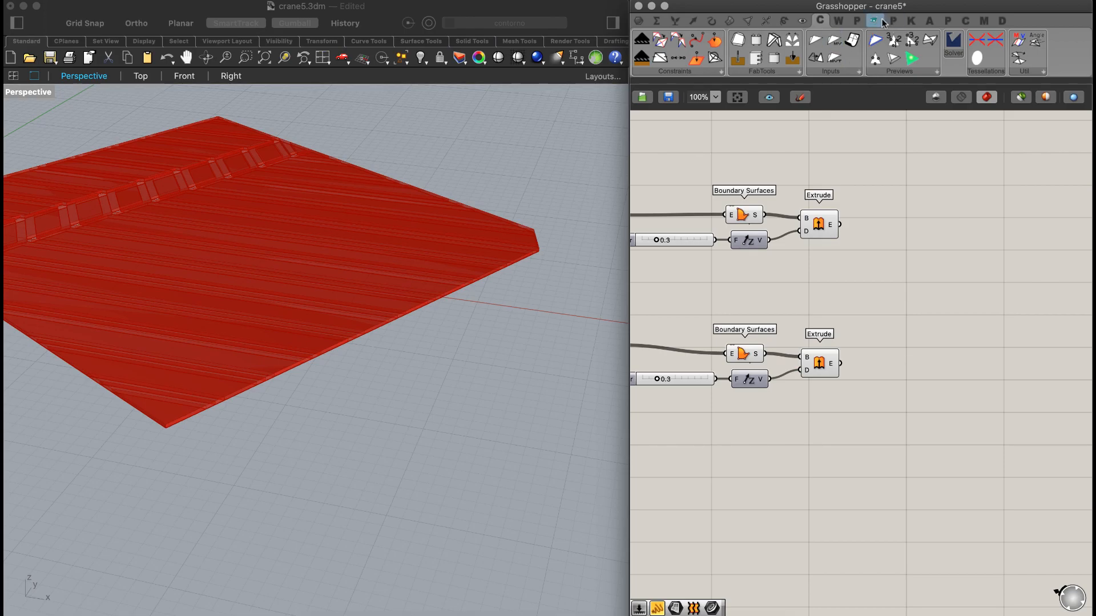
click(802, 20)
drag(876, 58, 937, 223)
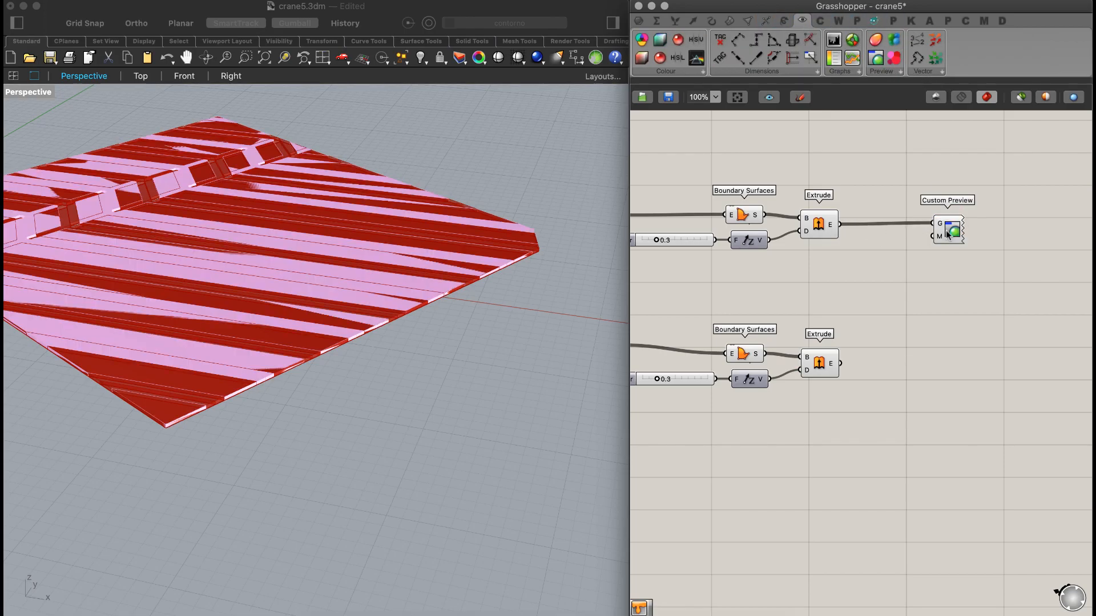
drag(840, 363, 937, 359)
- Add a Colour Swatch to the M input of each Custom Preview component
double_click(888, 277)
text(colour)
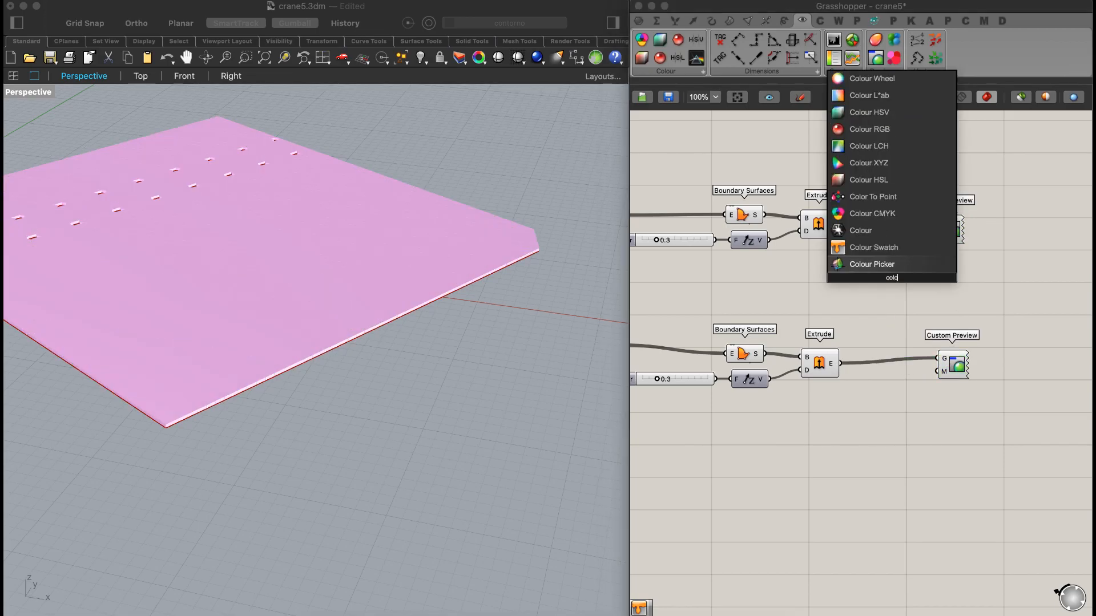
click(882, 252)
drag(920, 278, 935, 235)
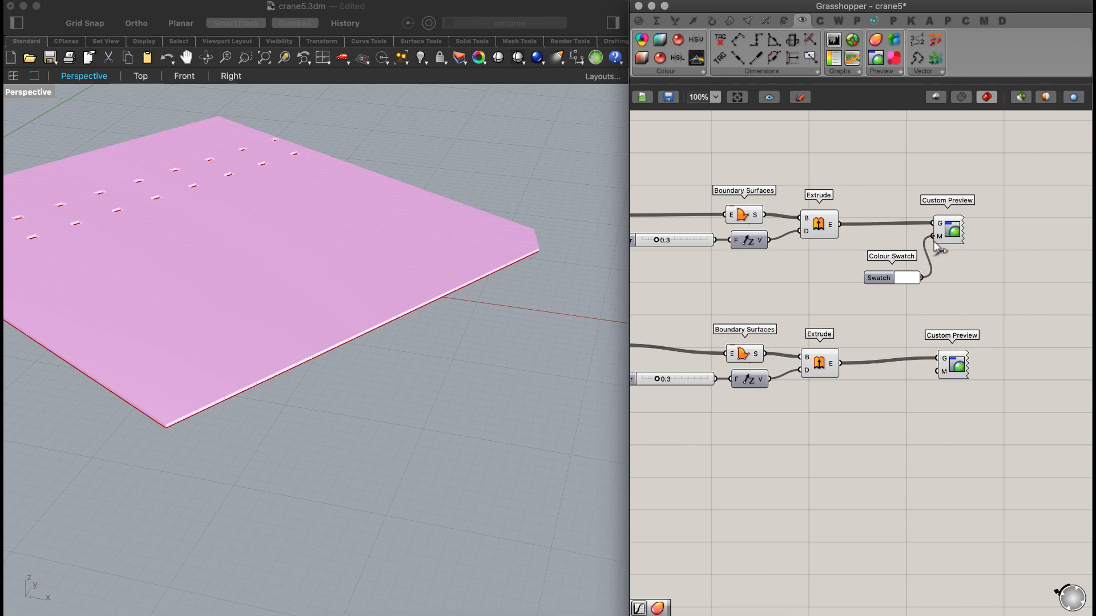
mouse_move(889, 279)
mouse_down()
mouse_move(875, 246)
mouse_move(884, 372)
mouse_move(873, 384)
mouse_move(950, 372)
mouse_up()
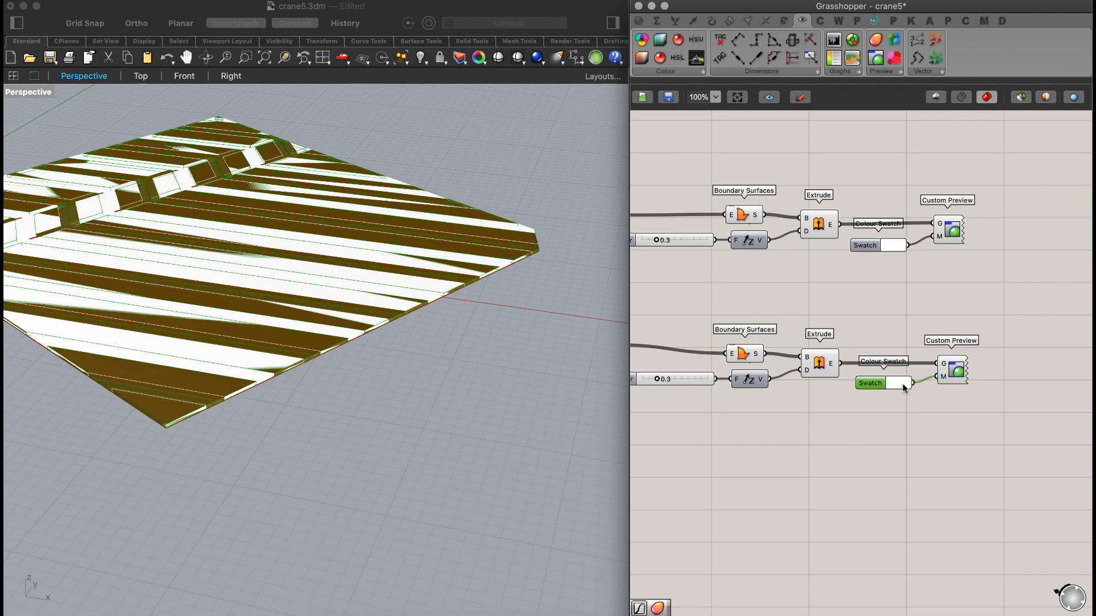
- Set the lower Colour Swatch to light blue with hue 204°, saturation 43 and value 93
click(898, 382)
drag(1000, 514, 1016, 494)
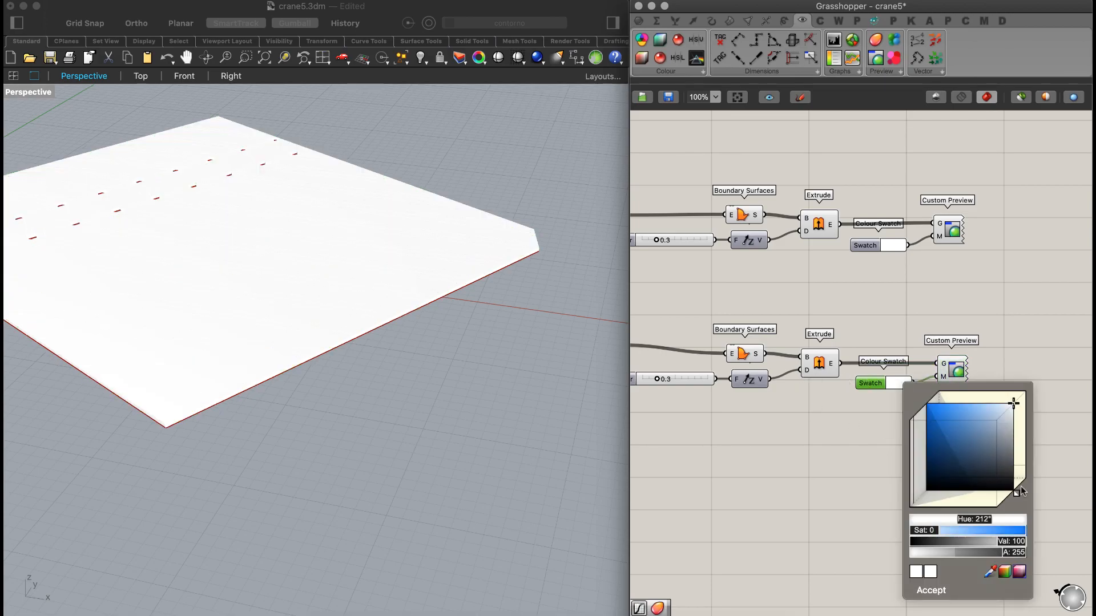
click(975, 415)
drag(975, 415, 977, 411)
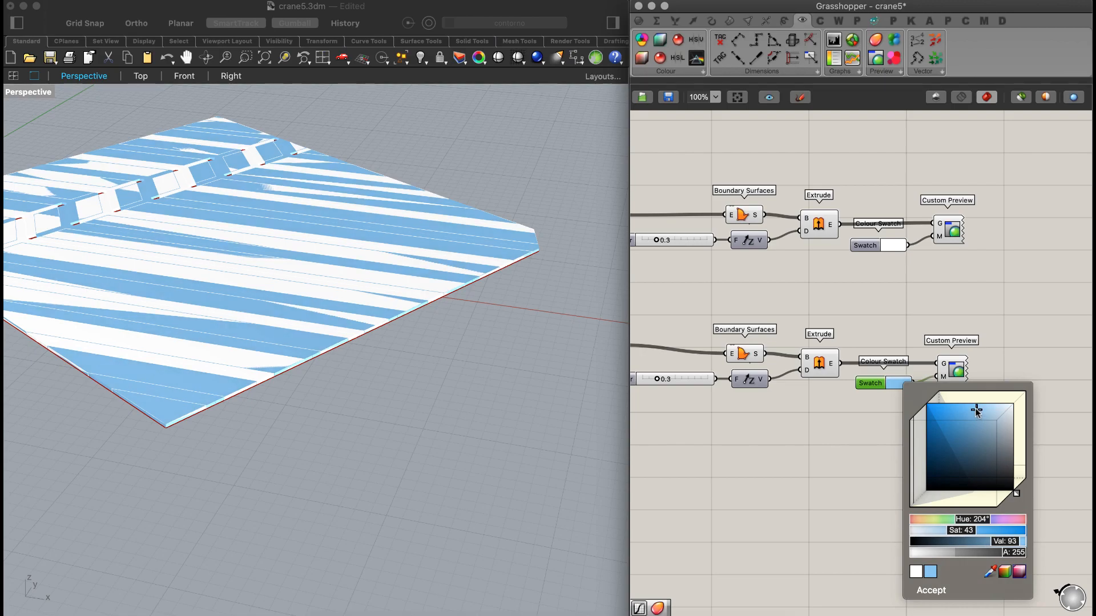
- Set the upper Colour Swatch to light red with hue 0°, saturation 45 and value 88
click(894, 244)
click(895, 245)
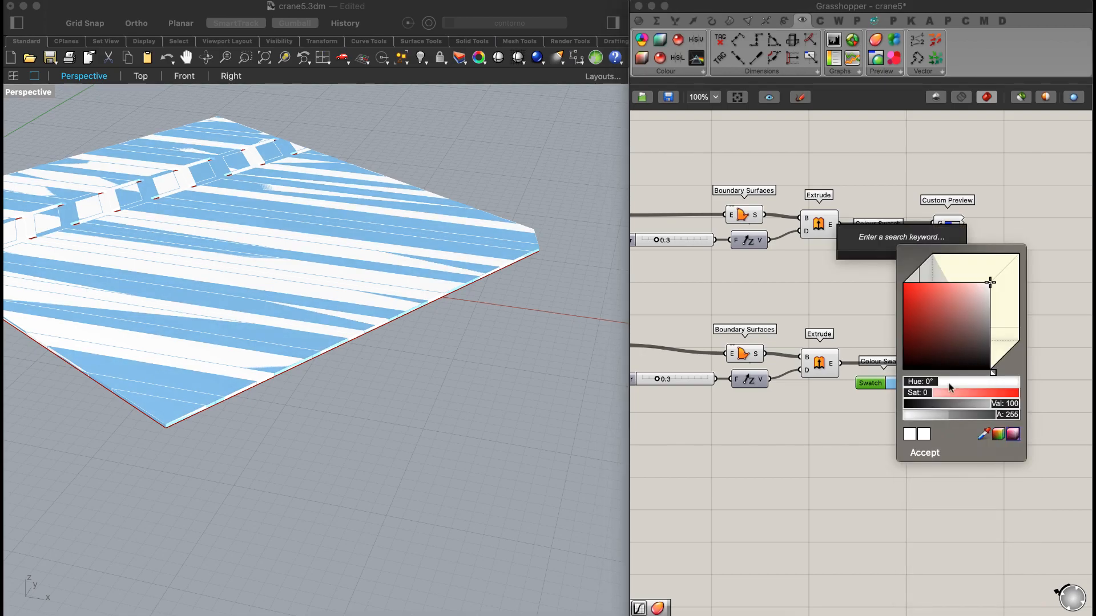
drag(921, 298, 951, 294)
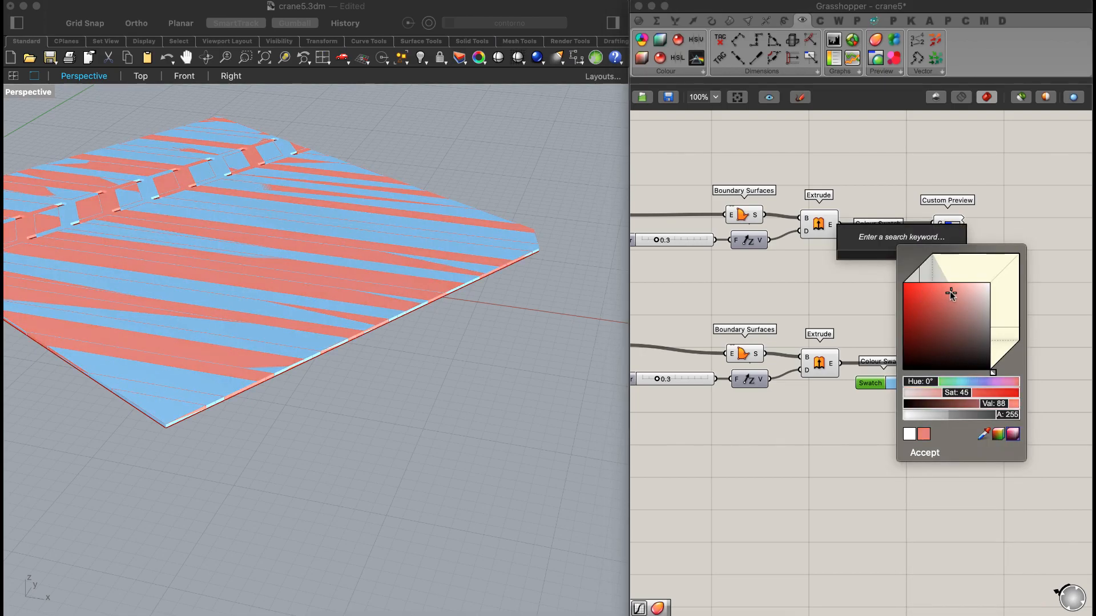
click(1005, 235)
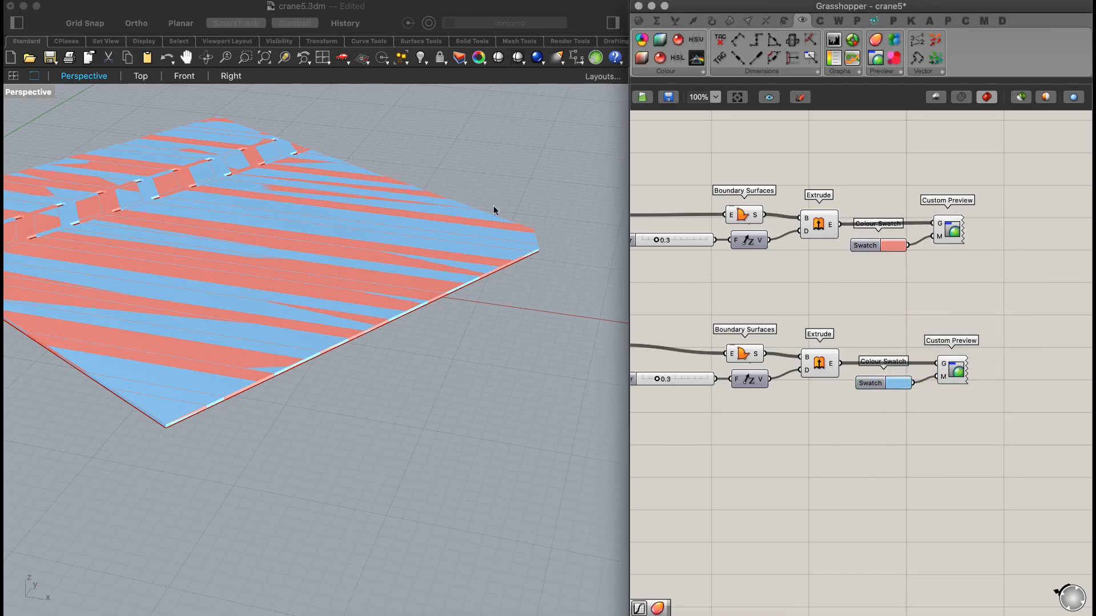
- Turn off the preview of both Extrude components, both Boundary Surfaces and both Unit Z components
scroll(376, 311, up, 5)
scroll(856, 274, left, 5)
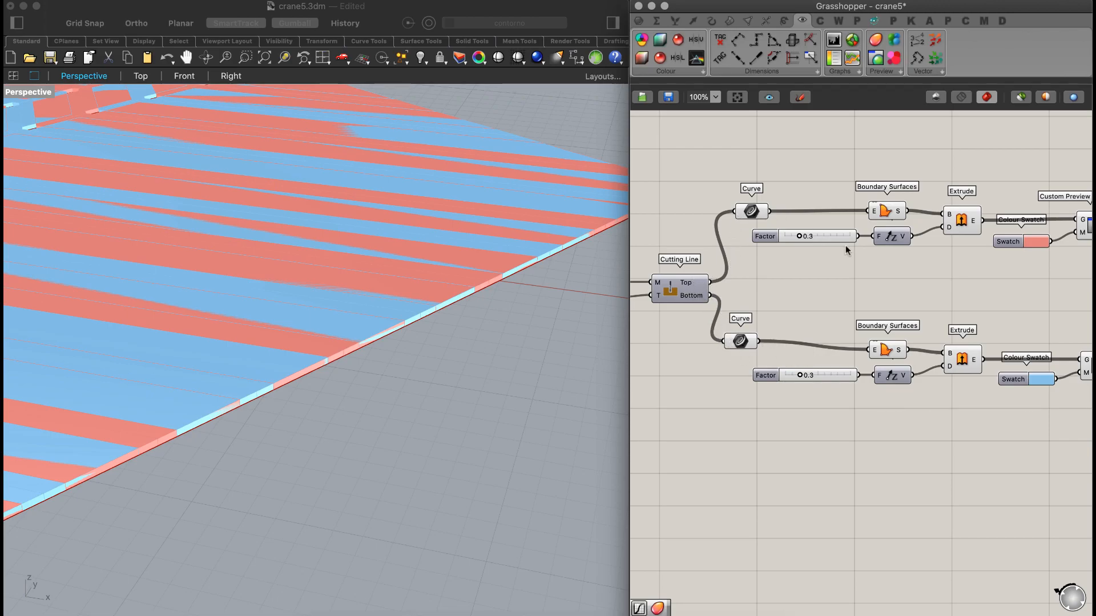
scroll(845, 245, right, 5)
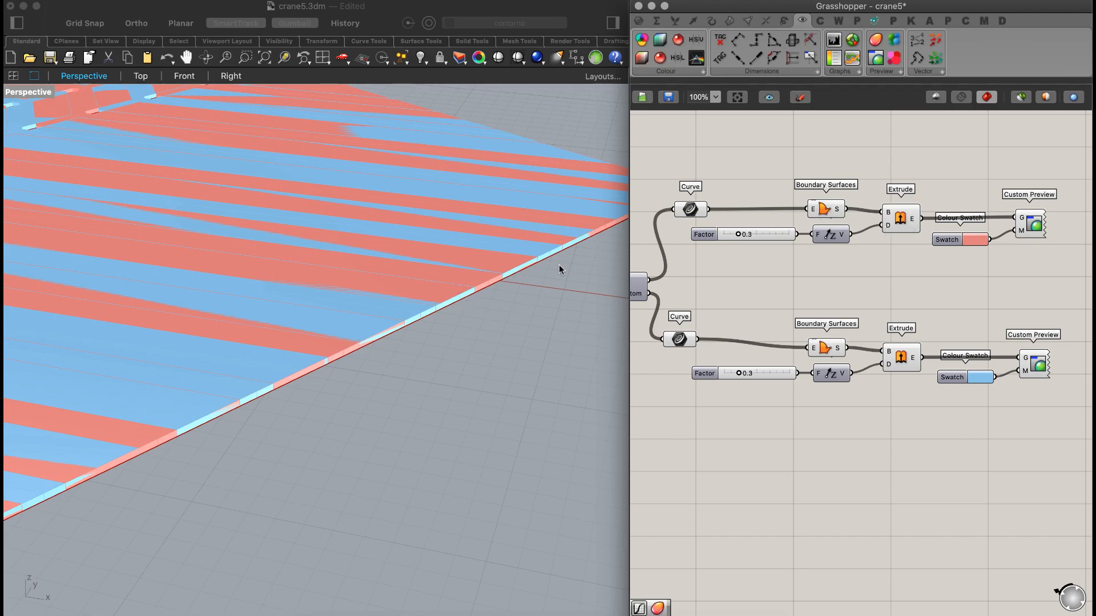
drag(910, 404, 868, 193)
middle_click(909, 157)
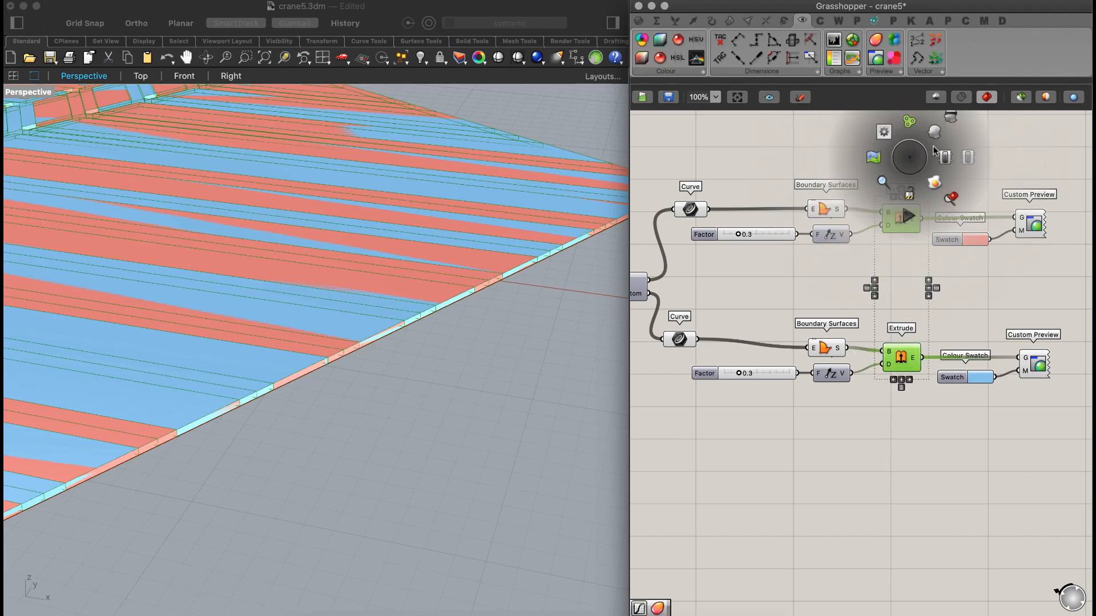
click(936, 133)
drag(862, 437, 810, 147)
middle_click(872, 163)
click(912, 127)
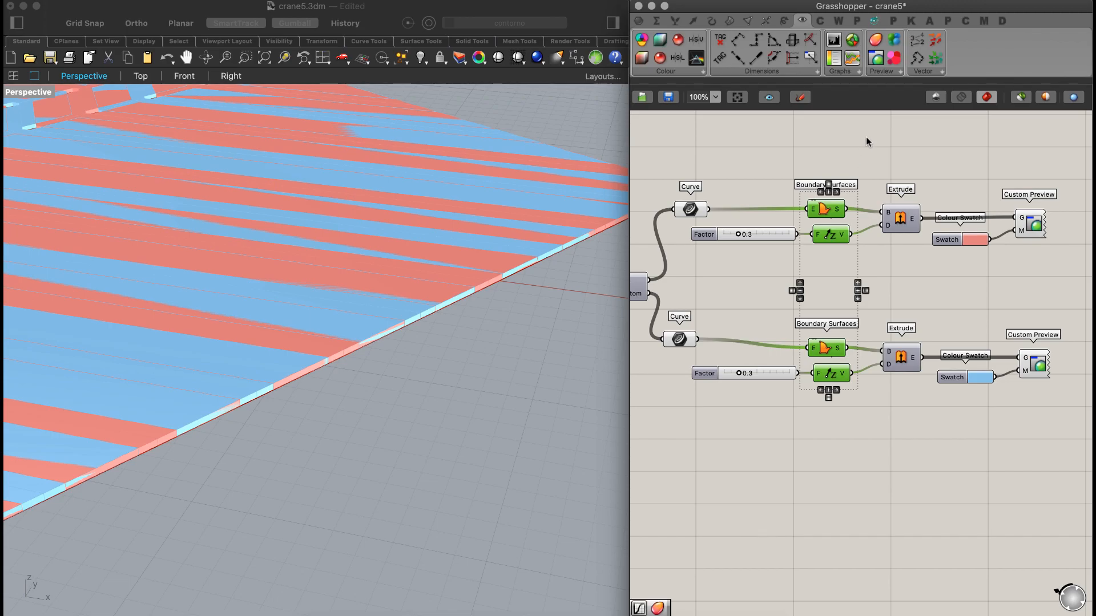
- Turn off the preview of the top and bottom Curve parameters
click(787, 187)
drag(690, 276, 725, 201)
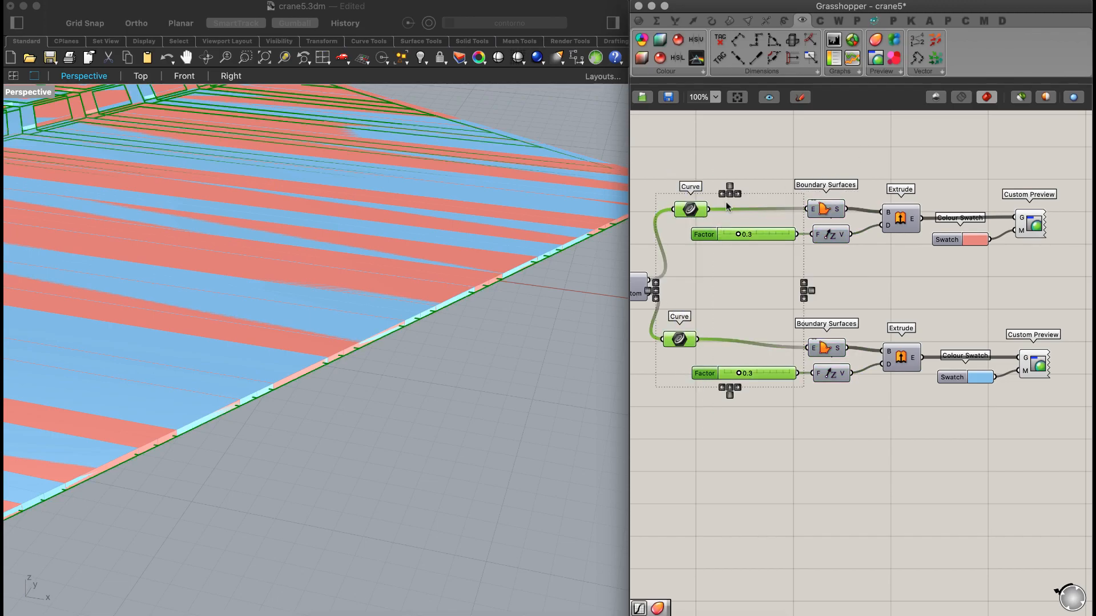
middle_click(737, 170)
click(770, 143)
click(771, 142)
- Examine up close how the outlines of the red top panels and blue bottom panels are offset around the creases
right_drag(400, 280, 379, 349)
scroll(379, 350, up, 5)
scroll(382, 356, up, 8)
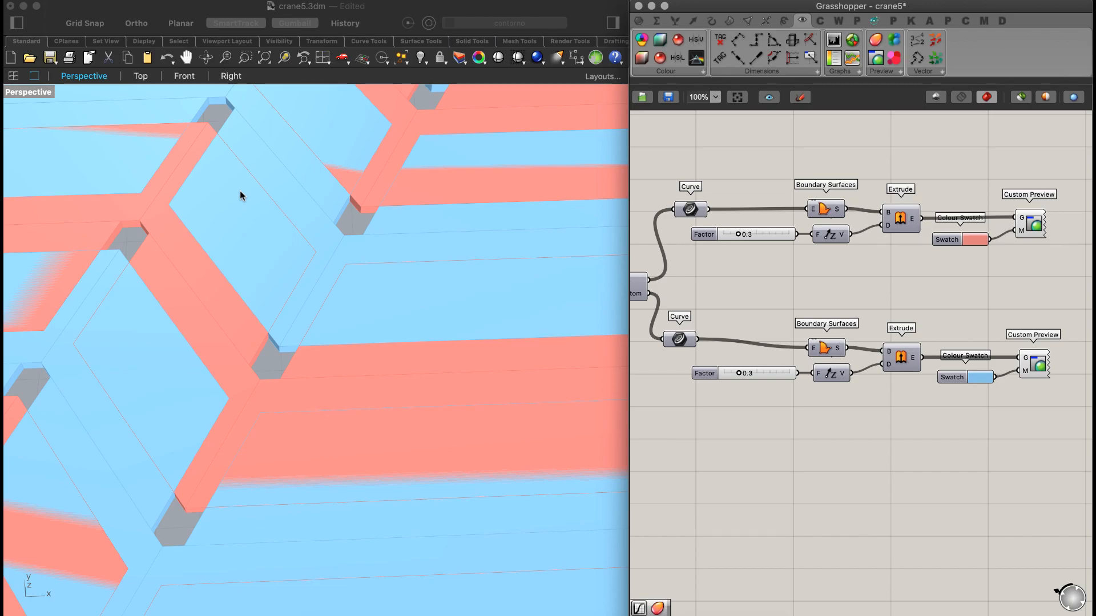
click(239, 196)
mouse_move(140, 222)
mouse_down()
mouse_move(209, 121)
mouse_move(311, 253)
mouse_move(252, 368)
mouse_move(135, 220)
mouse_up()
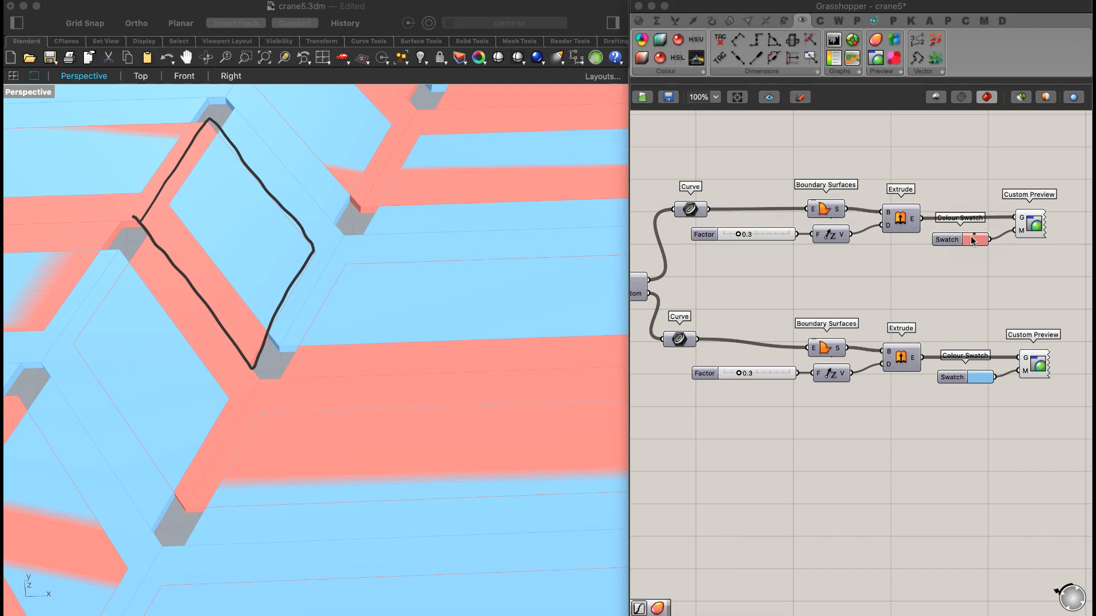
mouse_move(170, 211)
mouse_down()
mouse_move(223, 129)
mouse_move(271, 158)
mouse_move(343, 246)
mouse_move(280, 359)
mouse_move(171, 206)
mouse_up()
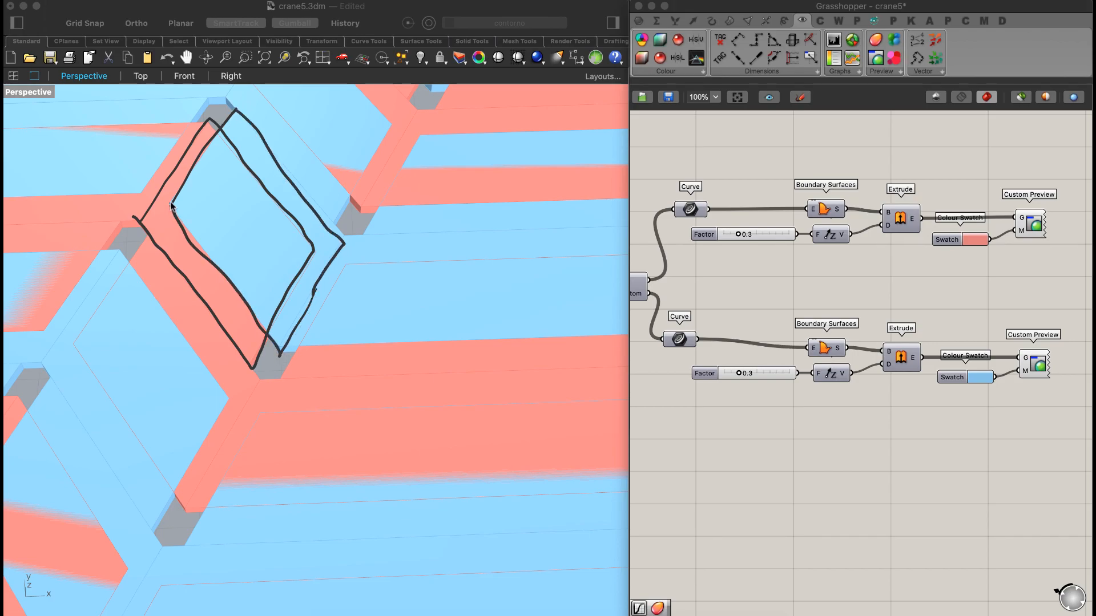
key(Escape)
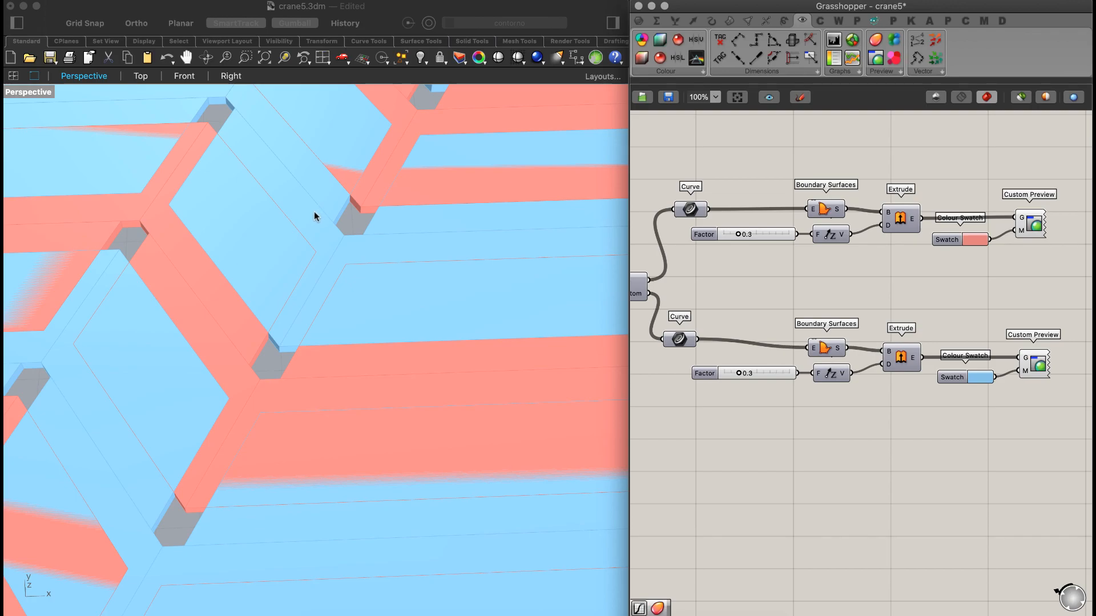
key(ctrl+Tab)
key(BackSpace)
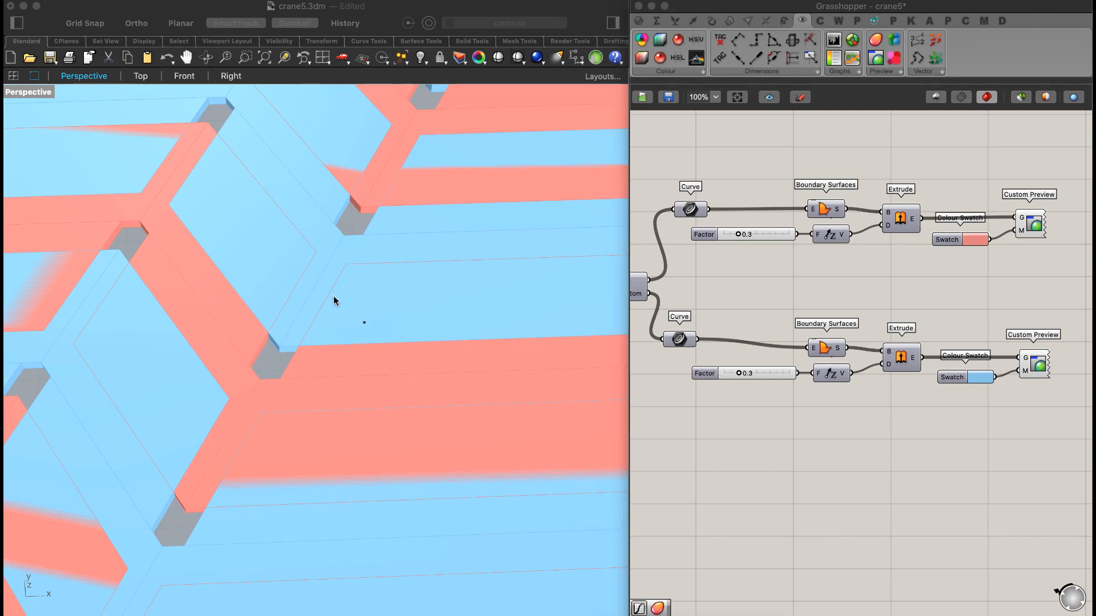
key(Escape)
- Examine the coloured panels' edge thickness and extrusion direction at the sheet's corner from a low angle
right_drag(372, 279, 367, 243)
scroll(367, 244, down, 4)
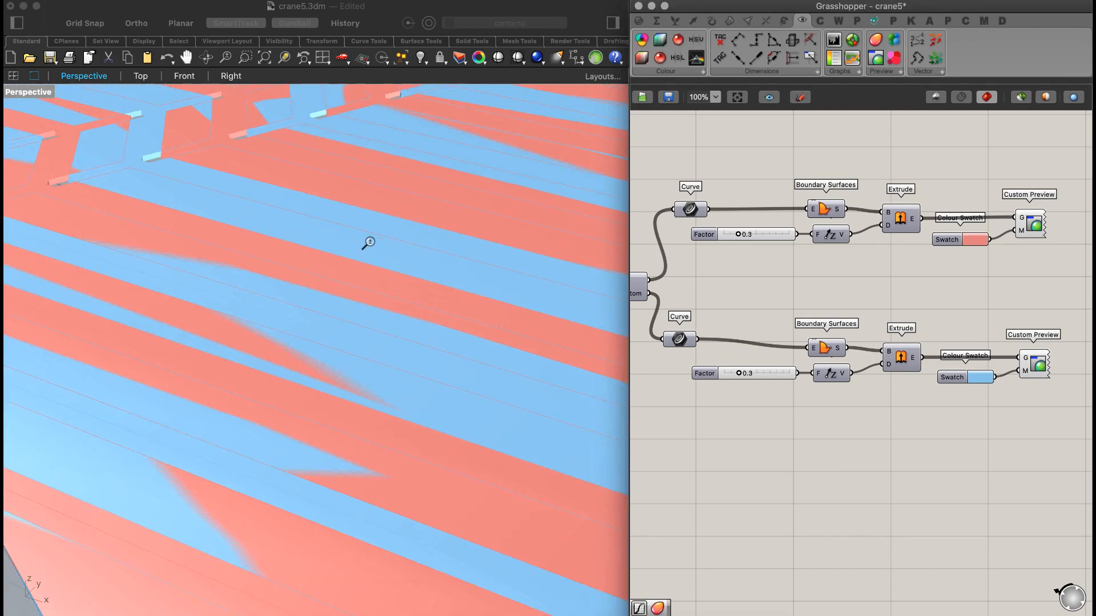
right_drag(419, 316, 351, 371)
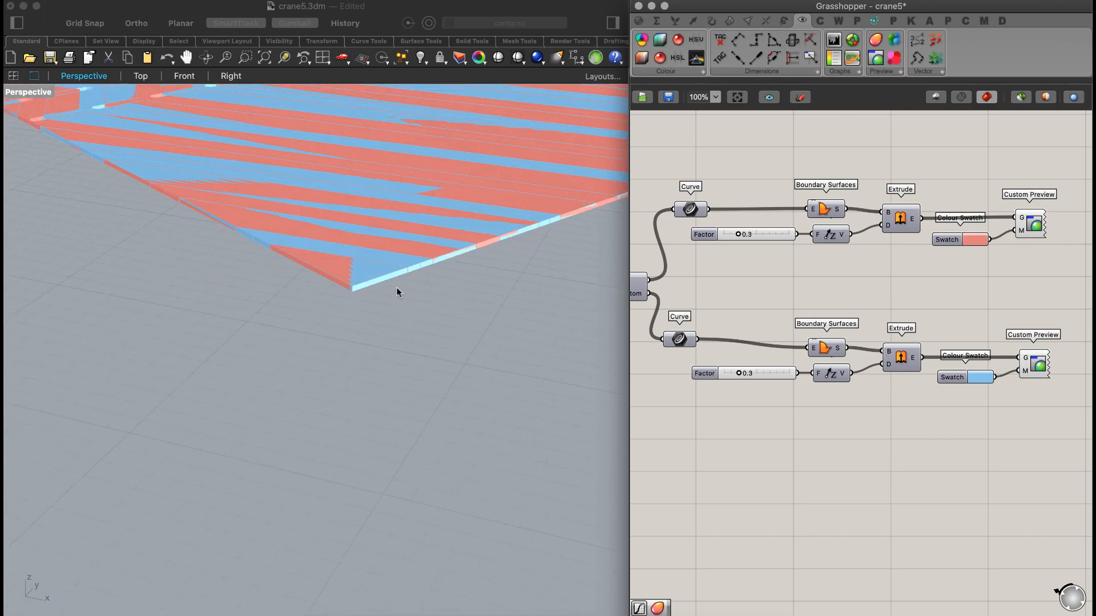
scroll(402, 262, up, 1)
scroll(402, 263, up, 5)
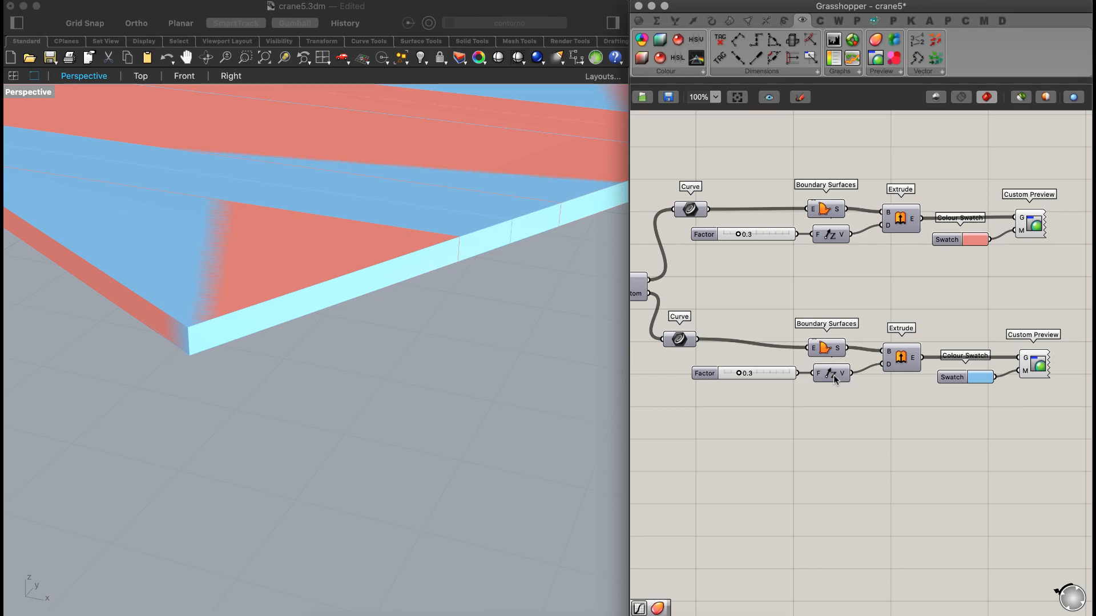
click(259, 352)
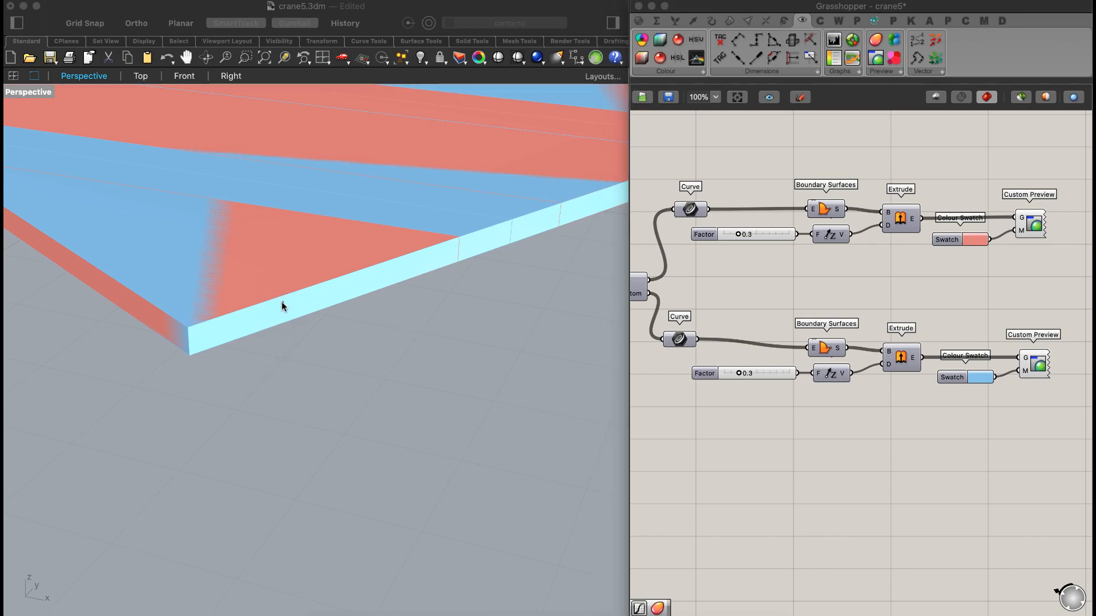
click(284, 387)
mouse_move(190, 359)
mouse_down()
mouse_move(189, 287)
mouse_move(204, 298)
mouse_move(177, 309)
mouse_up()
click(220, 334)
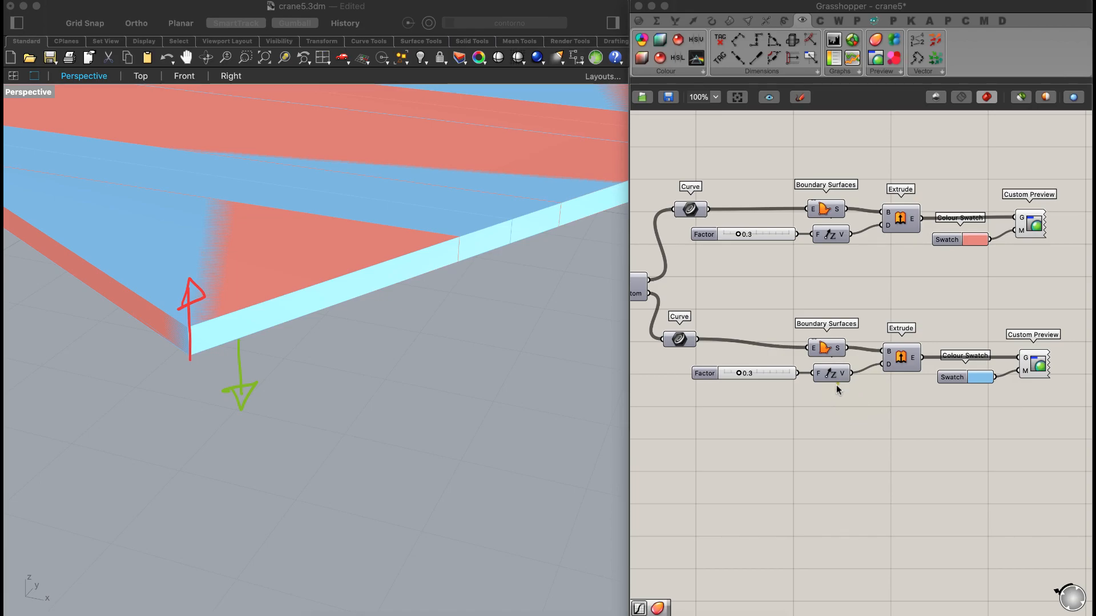
mouse_move(796, 383)
mouse_down()
mouse_move(859, 373)
mouse_move(835, 359)
mouse_up()
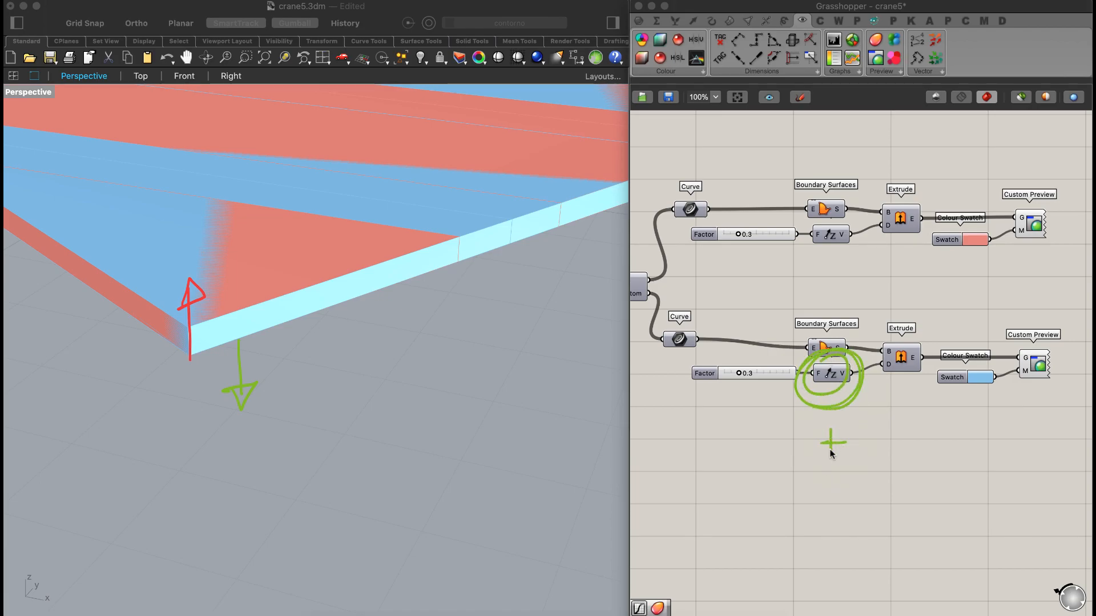
drag(904, 436, 891, 469)
drag(939, 427, 935, 462)
drag(971, 415, 973, 455)
key(Escape)
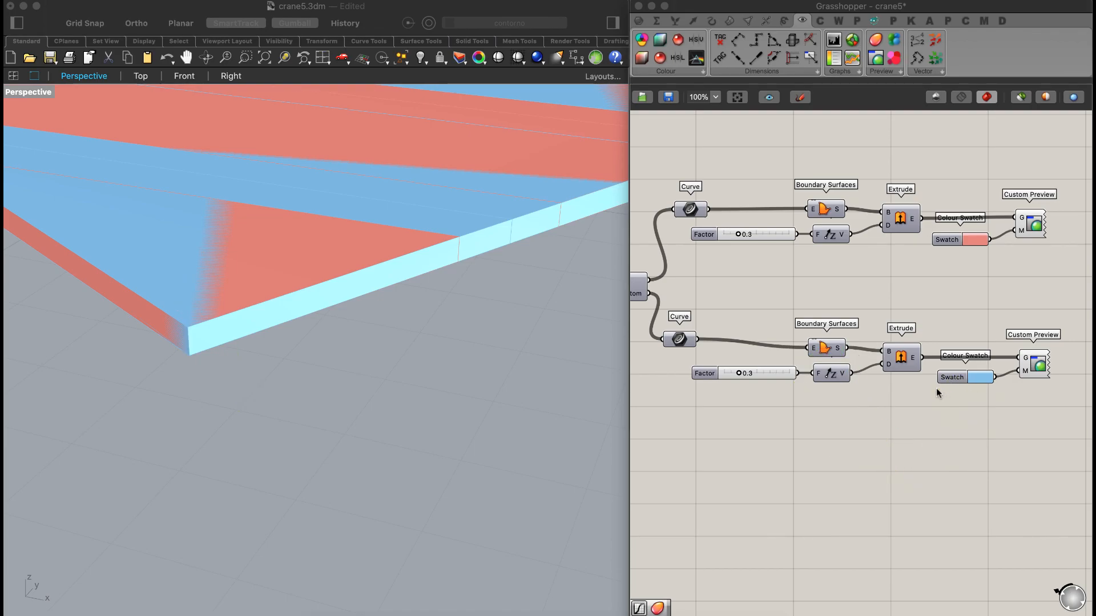
- Add an expression to the D input of the lower Extrude that reverses its direction so the bottom panels extrude downward
scroll(888, 364, up, 3)
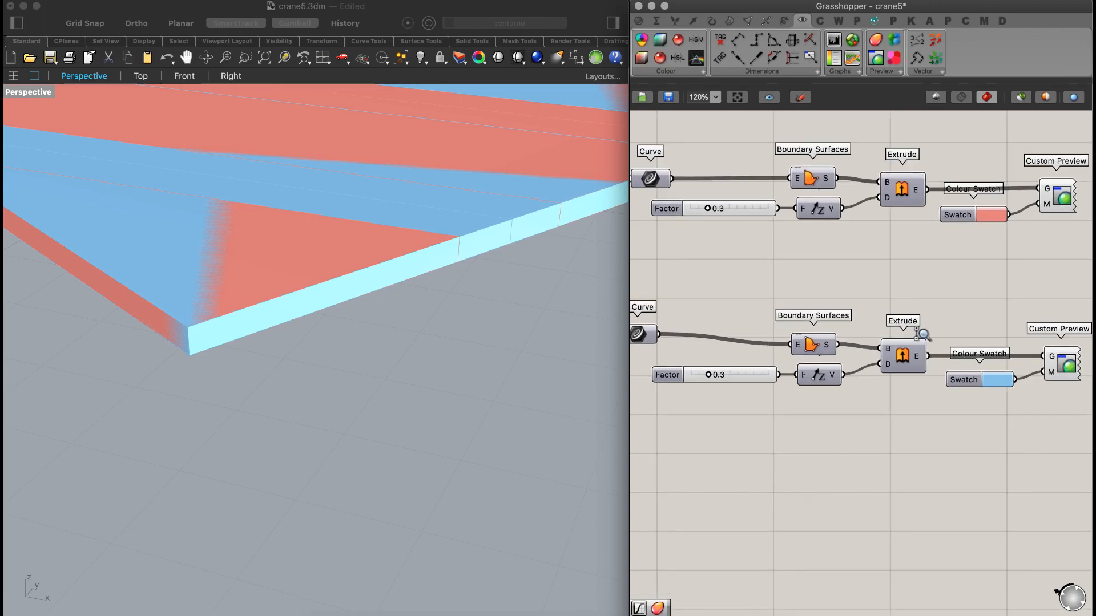
right_click(886, 366)
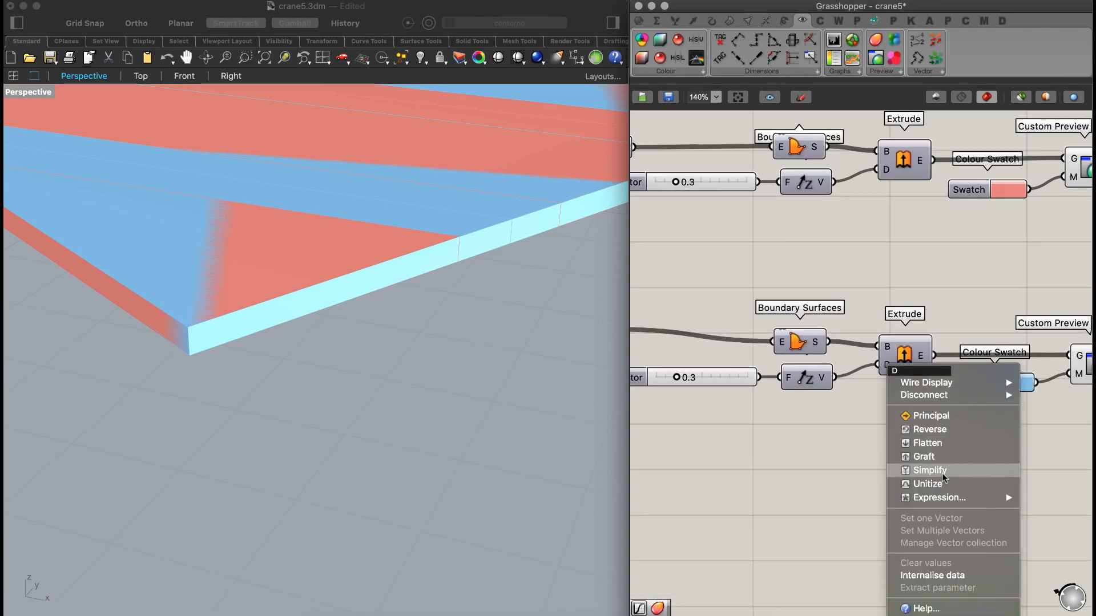
click(943, 498)
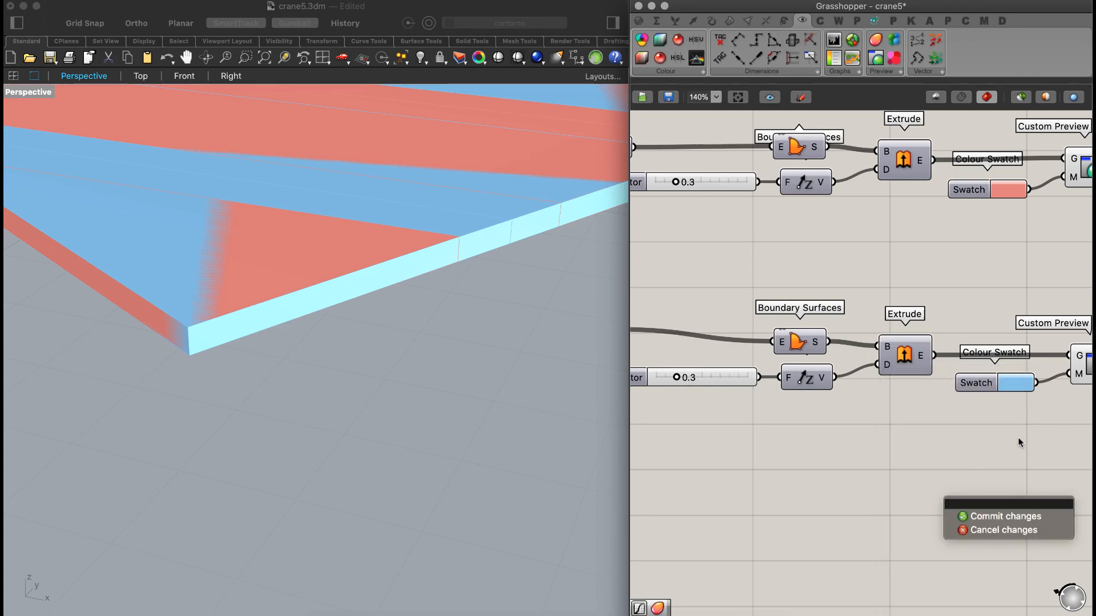
click(1015, 517)
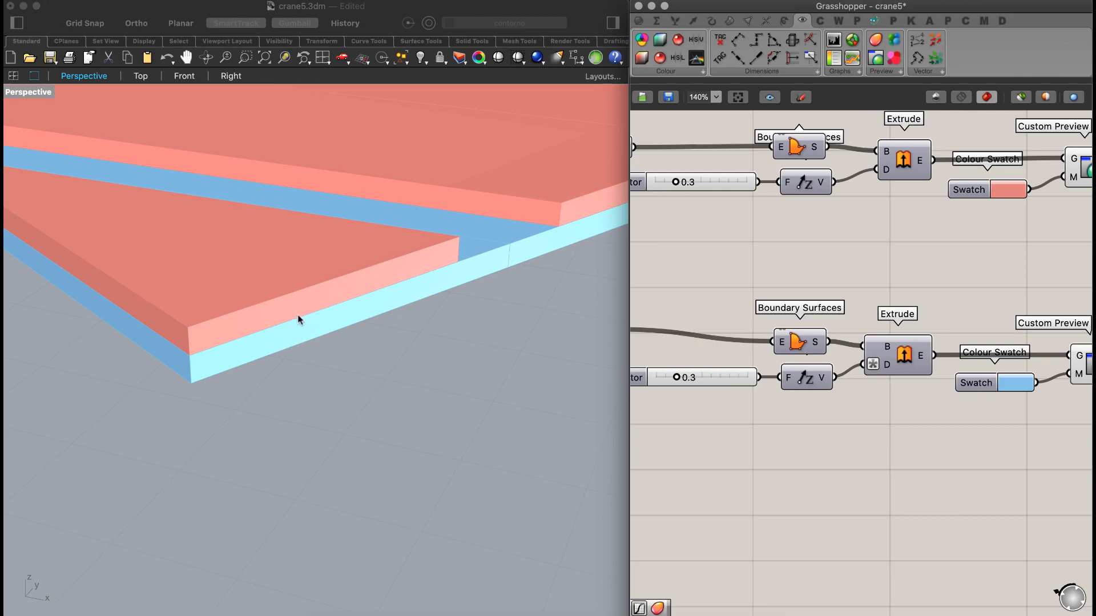
- Inspect the stacked red top and blue bottom panels up close and across the whole sheet
scroll(383, 252, down, 10)
right_drag(364, 286, 416, 266)
scroll(347, 204, up, 12)
right_drag(354, 187, 356, 255)
click(264, 58)
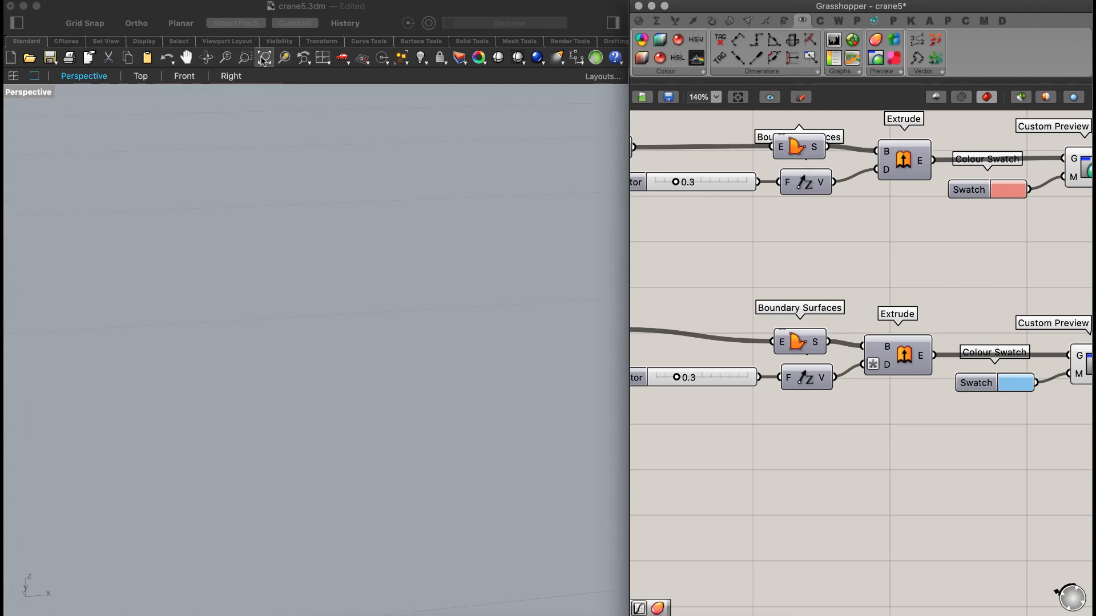
scroll(266, 349, up, 4)
right_drag(266, 355, 348, 301)
shift+right_drag(428, 300, 357, 283)
scroll(355, 235, down, 1)
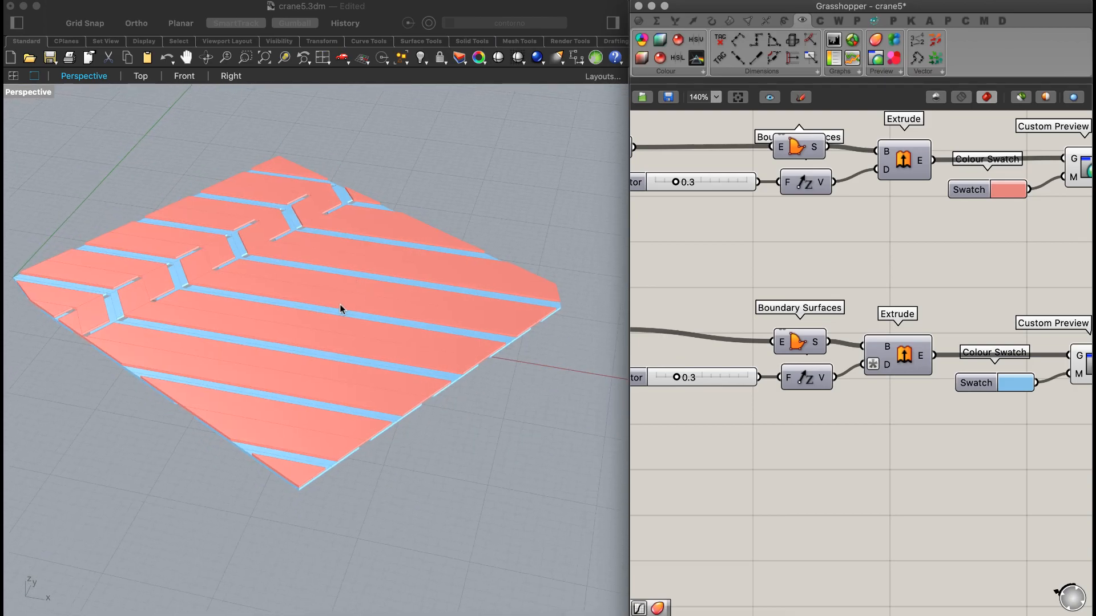
- Add a Move component between the upper Extrude output and the G input of its Custom Preview, replacing the direct wire
right_drag(889, 239, 721, 272)
scroll(944, 230, down, 2)
right_drag(868, 212, 892, 311)
double_click(868, 239)
text(move)
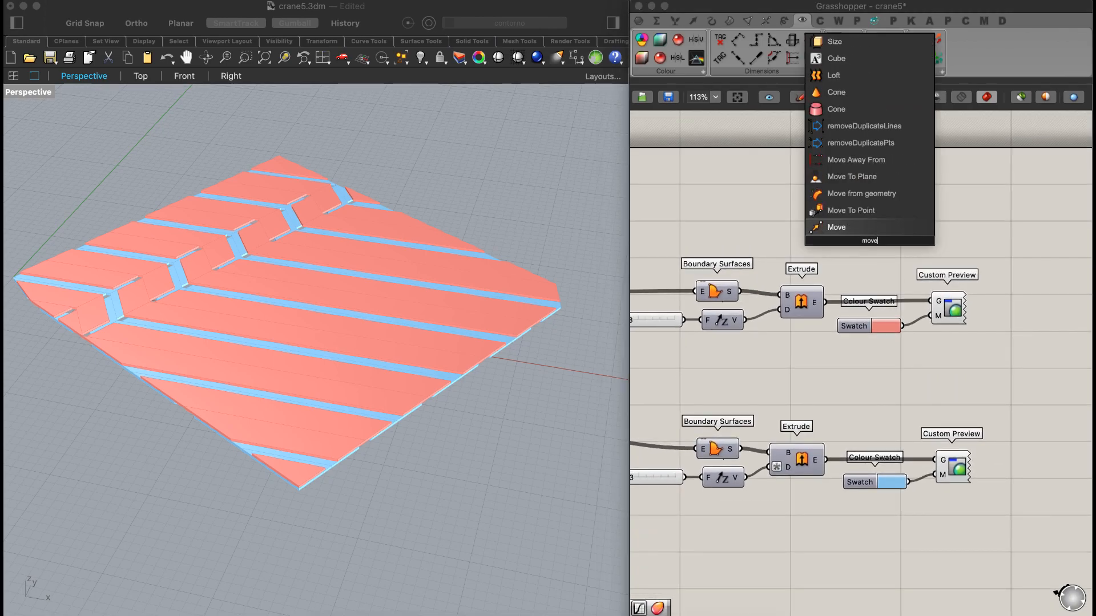
key(Return)
drag(826, 302, 846, 233)
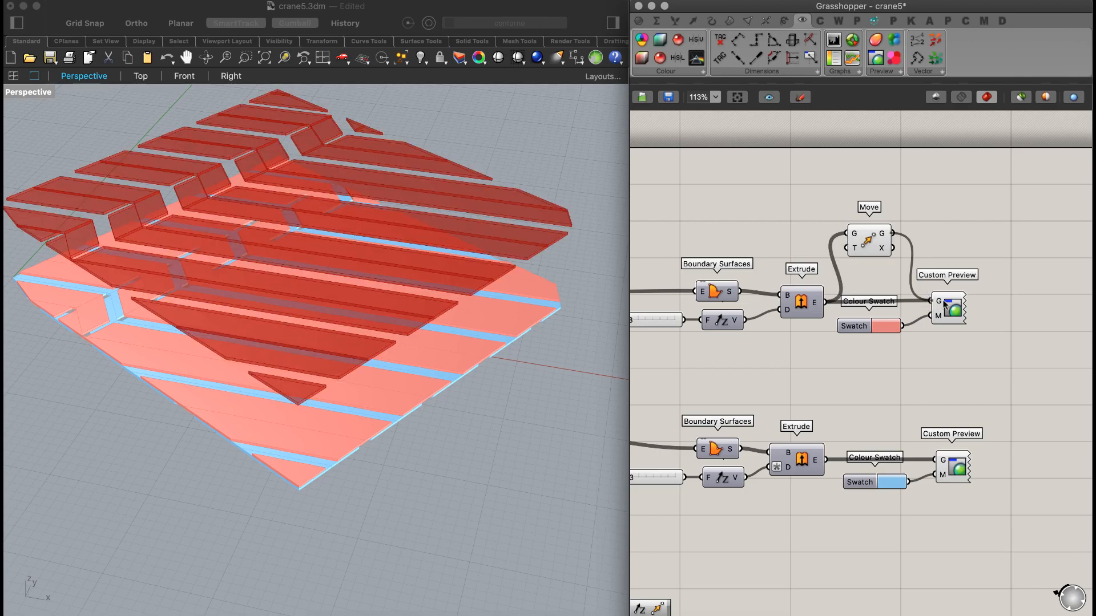
drag(942, 301, 942, 301)
- Turn off the preview of the Move component and shift it slightly upward on the canvas
click(877, 247)
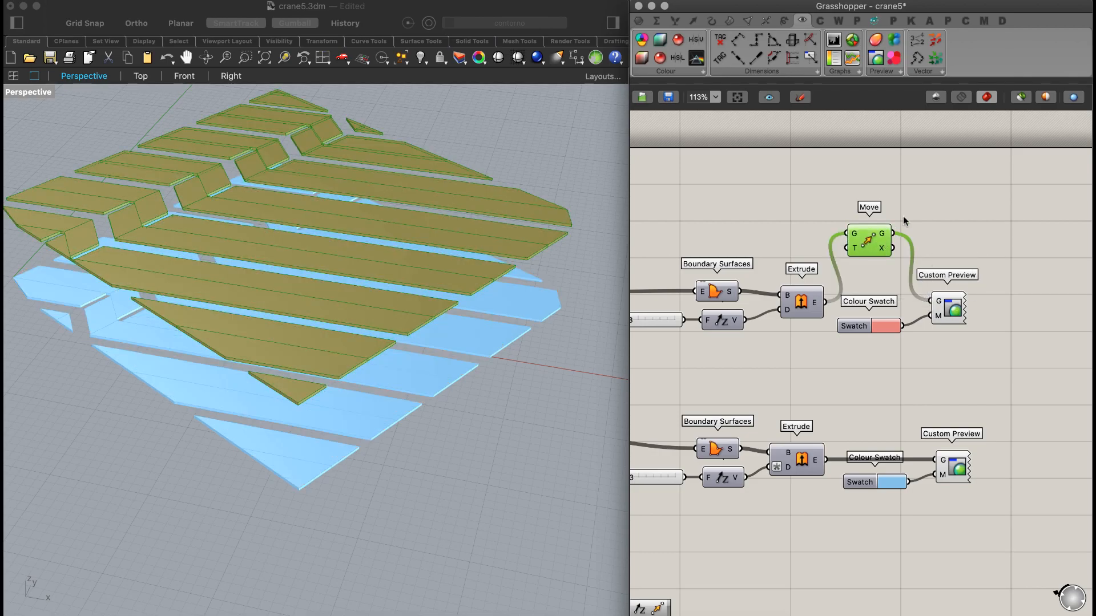
key(space)
click(957, 166)
click(957, 168)
drag(869, 240, 873, 222)
- Add a Unit Z component beside Move and feed its Factor from a Number Slider set to 20
click(766, 216)
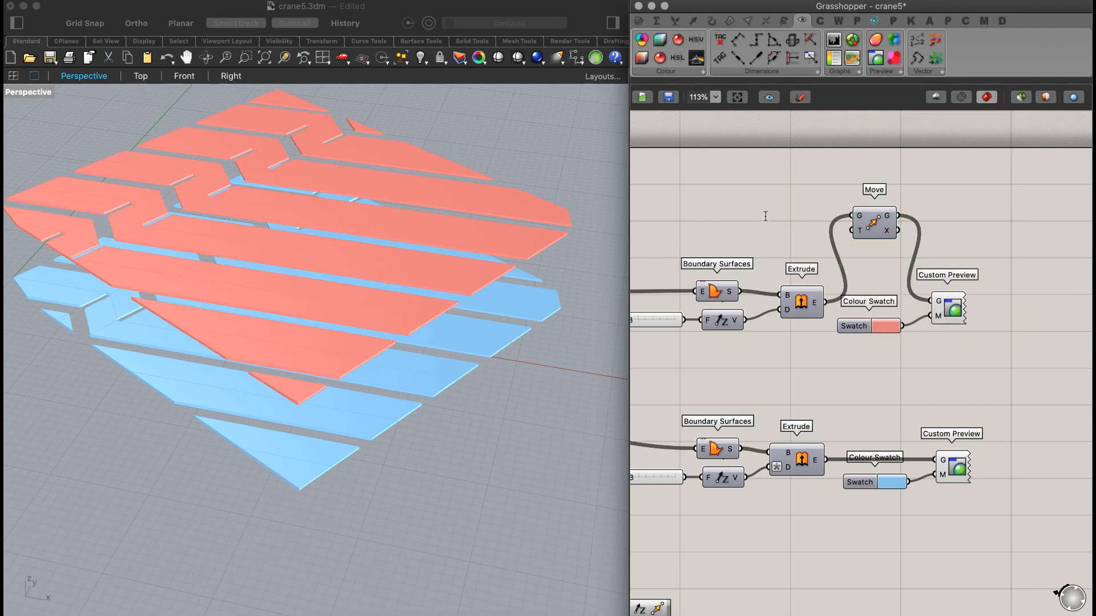
double_click(766, 221)
text(z)
key(Return)
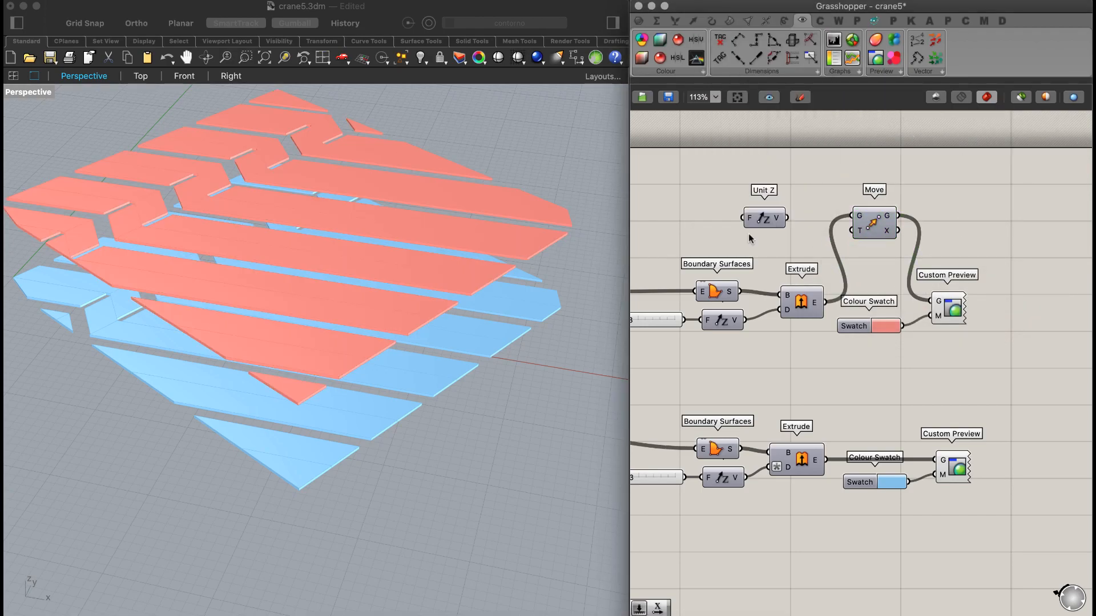
double_click(678, 214)
text(20)
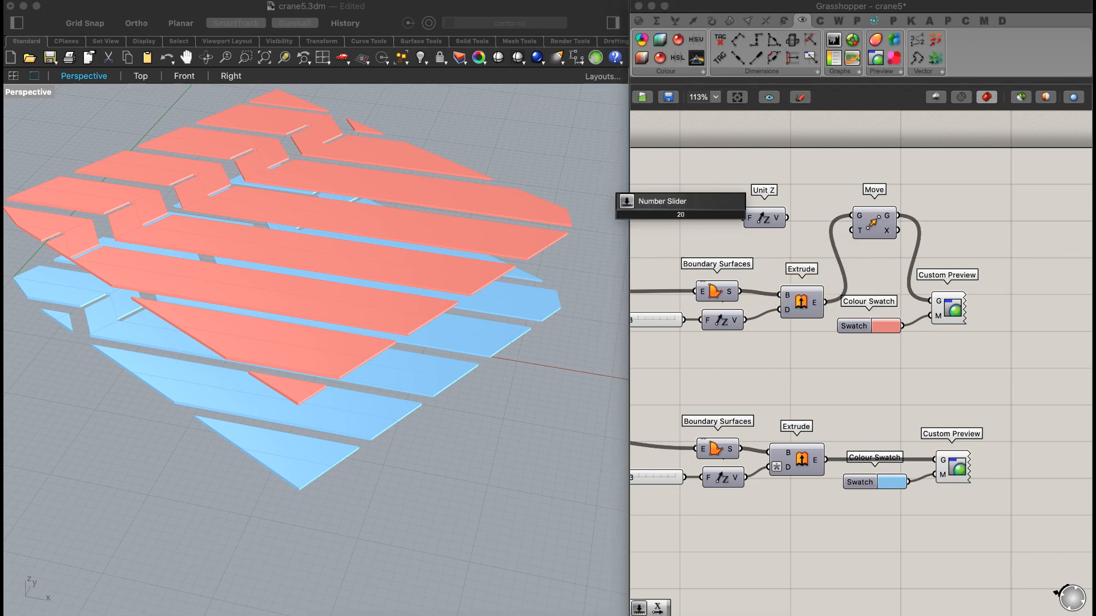
key(Return)
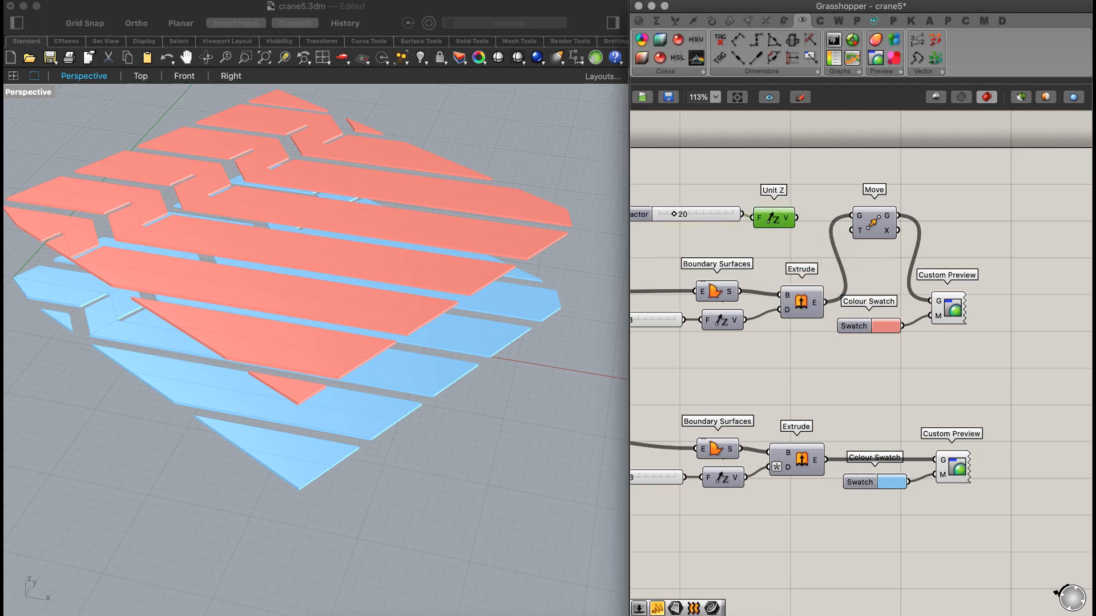
- Connect the Unit Z vector to the T input of Move and set its Factor slider to 7
drag(797, 218, 849, 231)
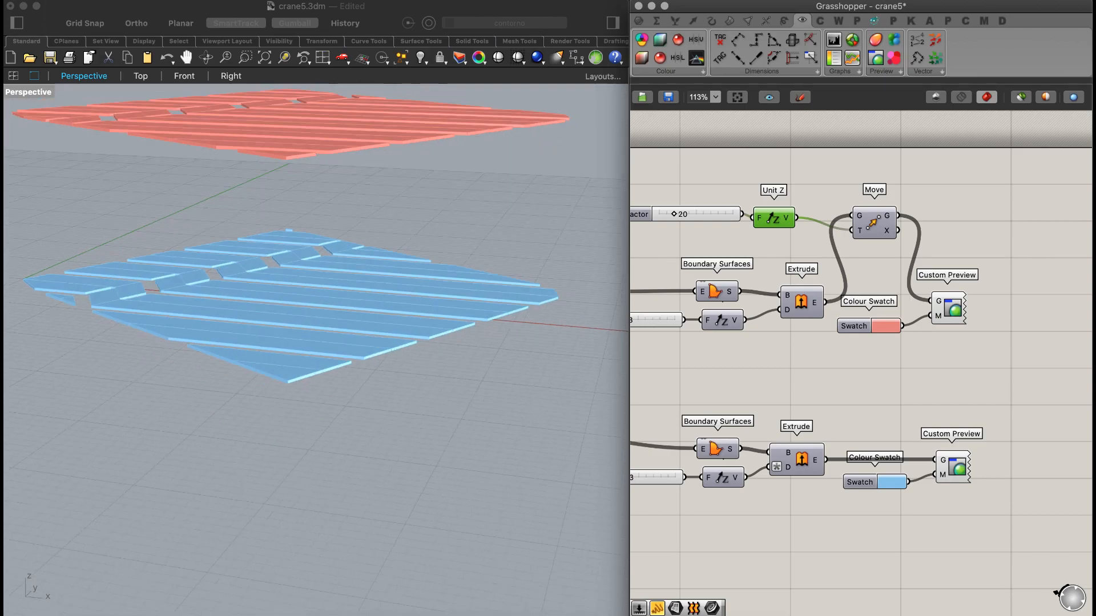
right_drag(860, 363, 929, 373)
drag(742, 224, 732, 224)
- Inspect the gaps between the red panels in the Top view and mark the width of one short gap
click(140, 76)
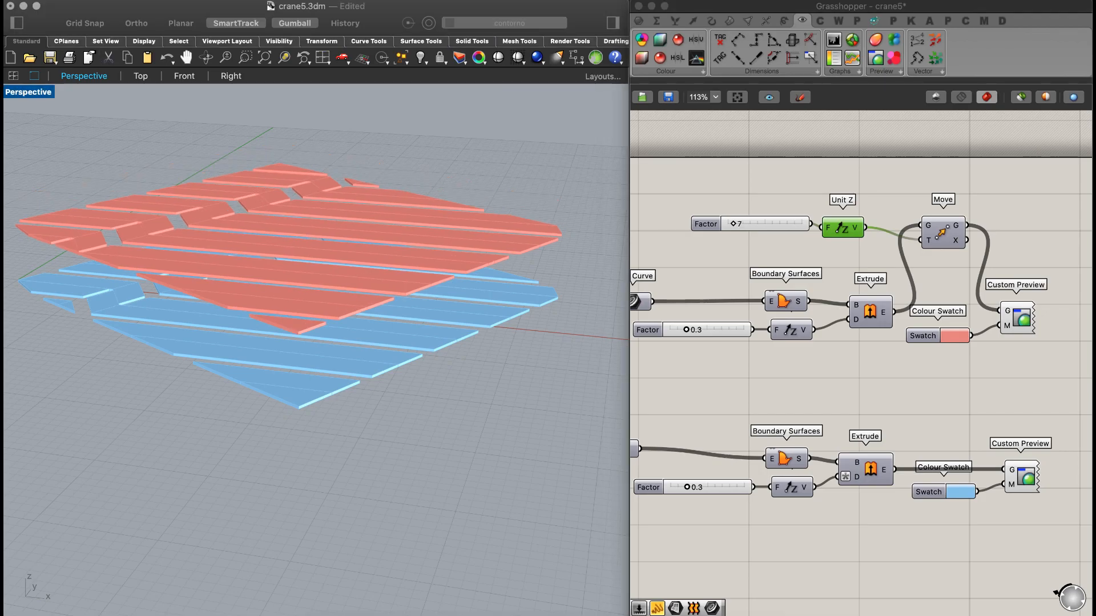
scroll(312, 260, up, 5)
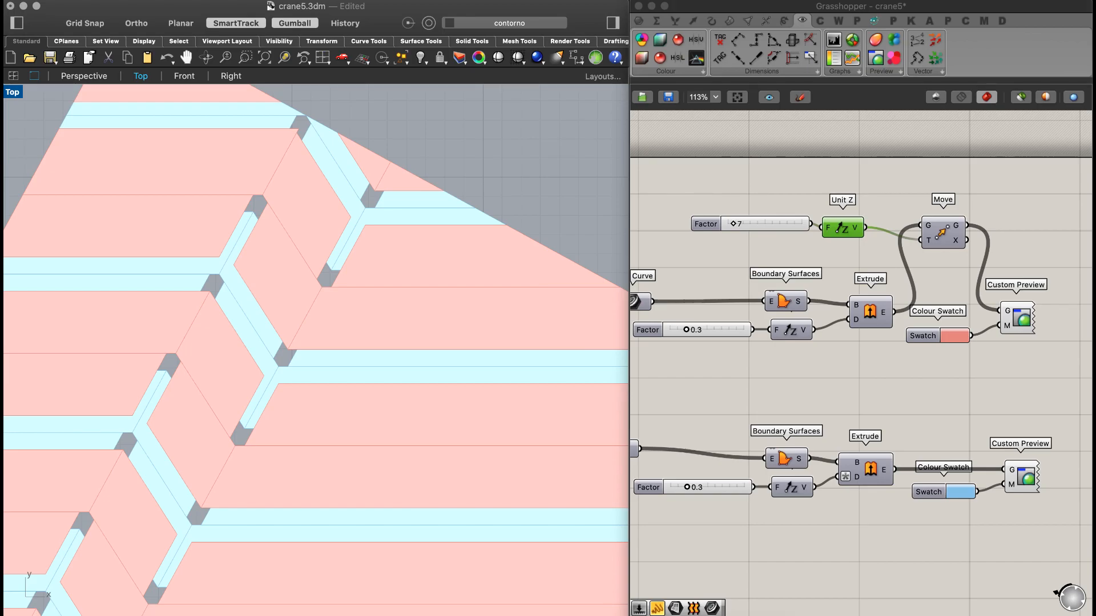
scroll(217, 200, up, 5)
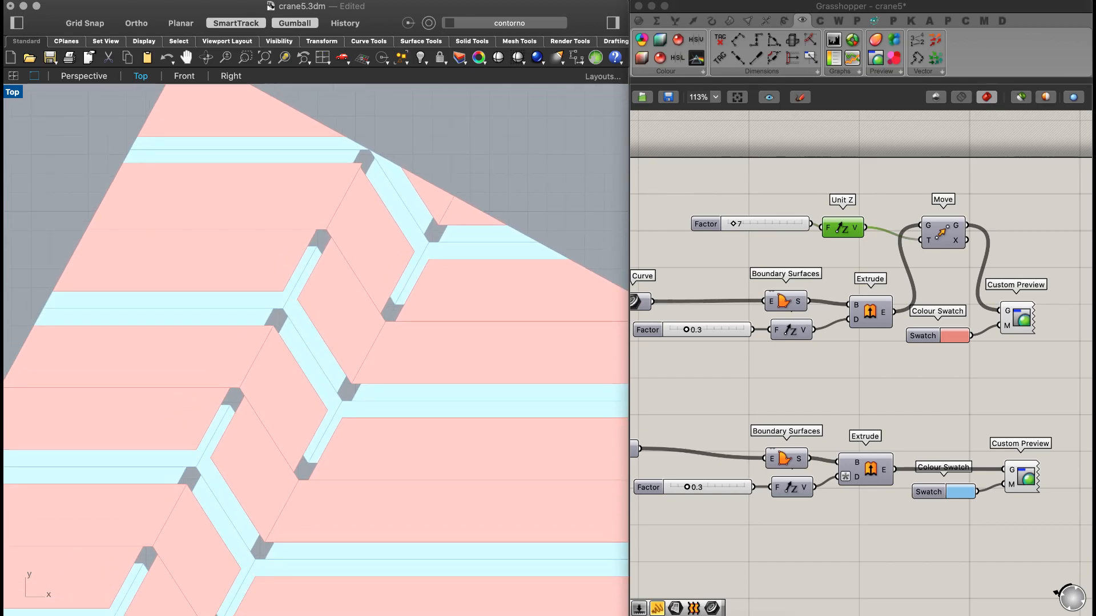
scroll(303, 240, down, 3)
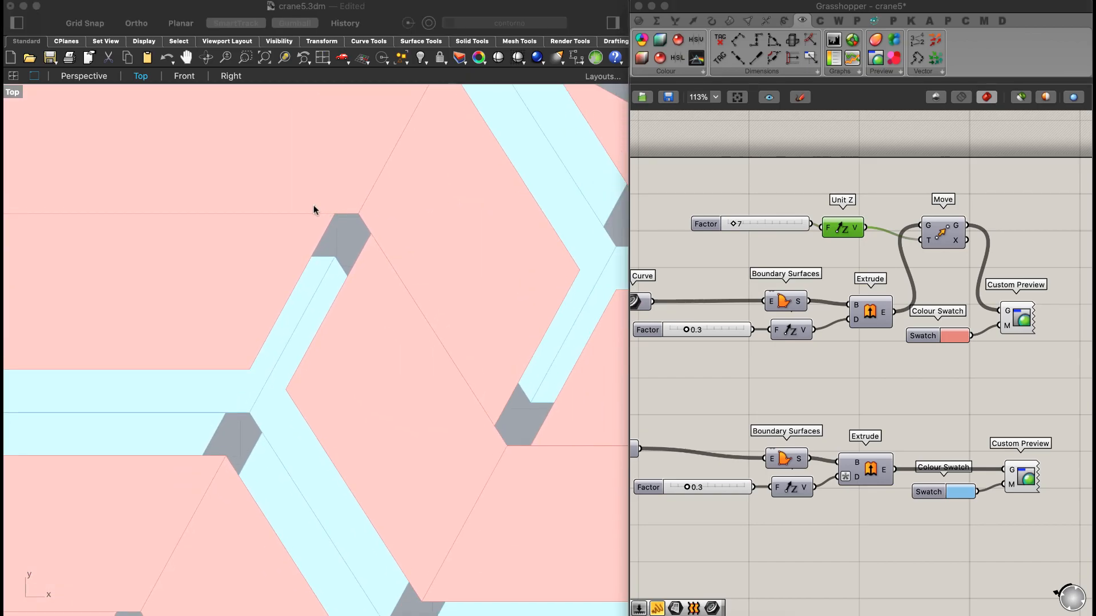
mouse_move(313, 253)
mouse_down()
mouse_move(303, 276)
mouse_move(341, 286)
mouse_up()
mouse_move(347, 278)
mouse_down()
mouse_move(339, 289)
mouse_move(406, 244)
mouse_up()
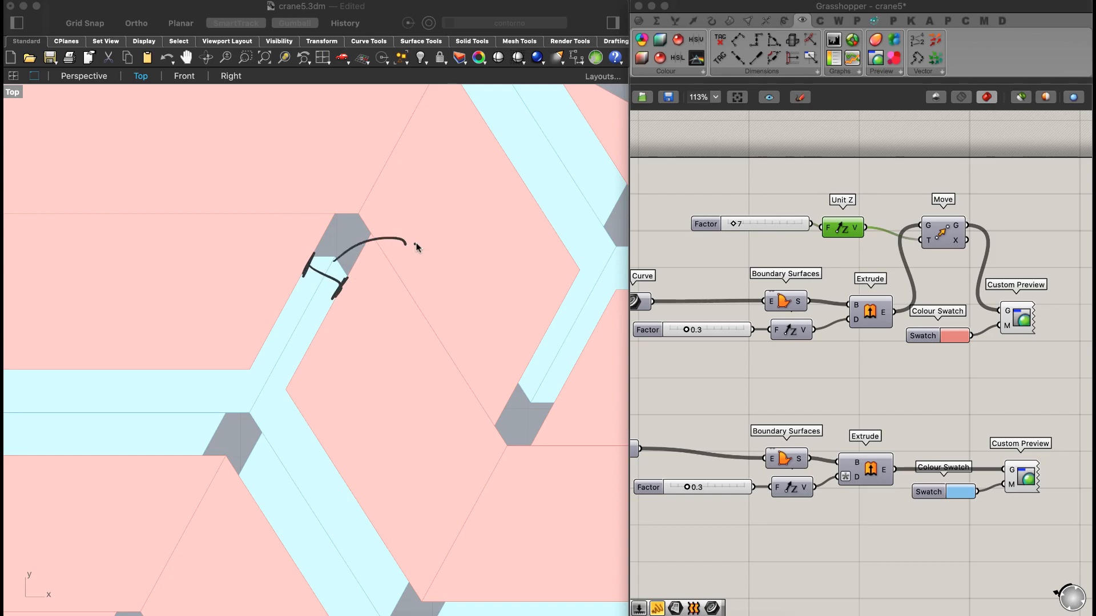
- Relate the marked panel gap to the Thickness slider feeding Cutting Line, circling the slider with an on-screen annotation
drag(674, 326, 680, 314)
key(Escape)
right_drag(738, 345, 929, 337)
mouse_move(693, 364)
right_down()
mouse_move(829, 342)
mouse_move(840, 329)
right_up()
key(ctrl+Tab)
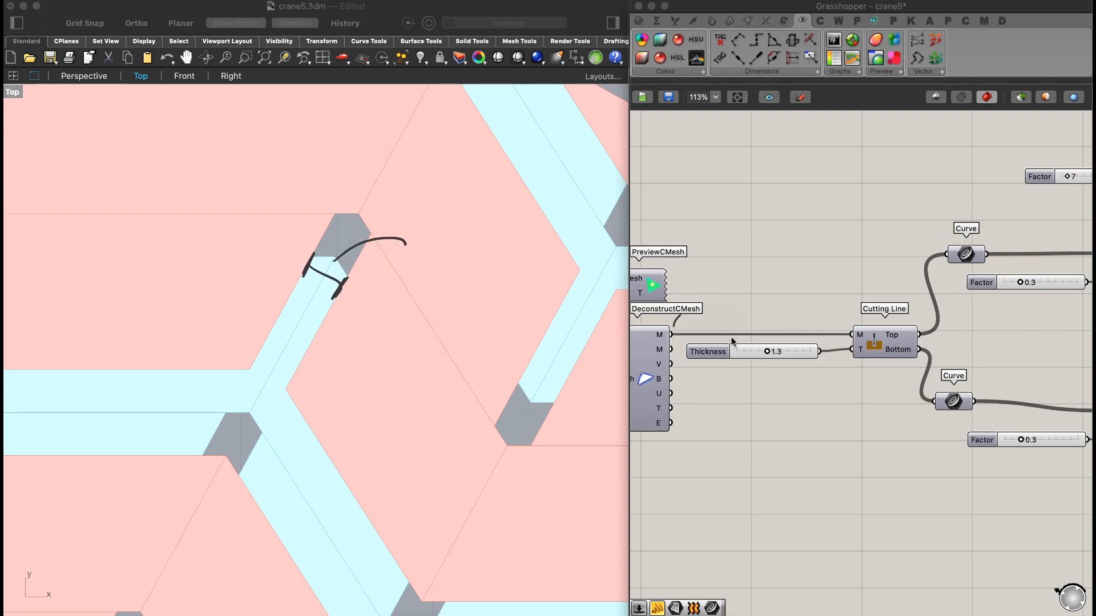
mouse_move(749, 337)
mouse_down()
mouse_move(742, 365)
mouse_move(781, 322)
mouse_up()
mouse_move(345, 256)
mouse_down()
mouse_move(531, 245)
mouse_move(736, 319)
mouse_up()
click(781, 346)
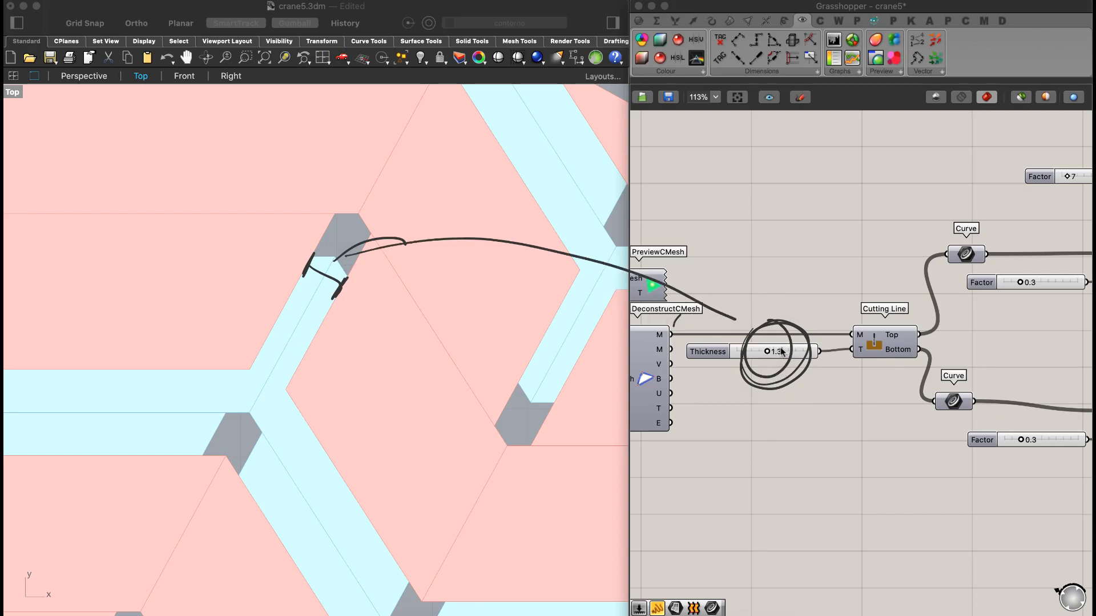
click(339, 268)
scroll(357, 225, down, 10)
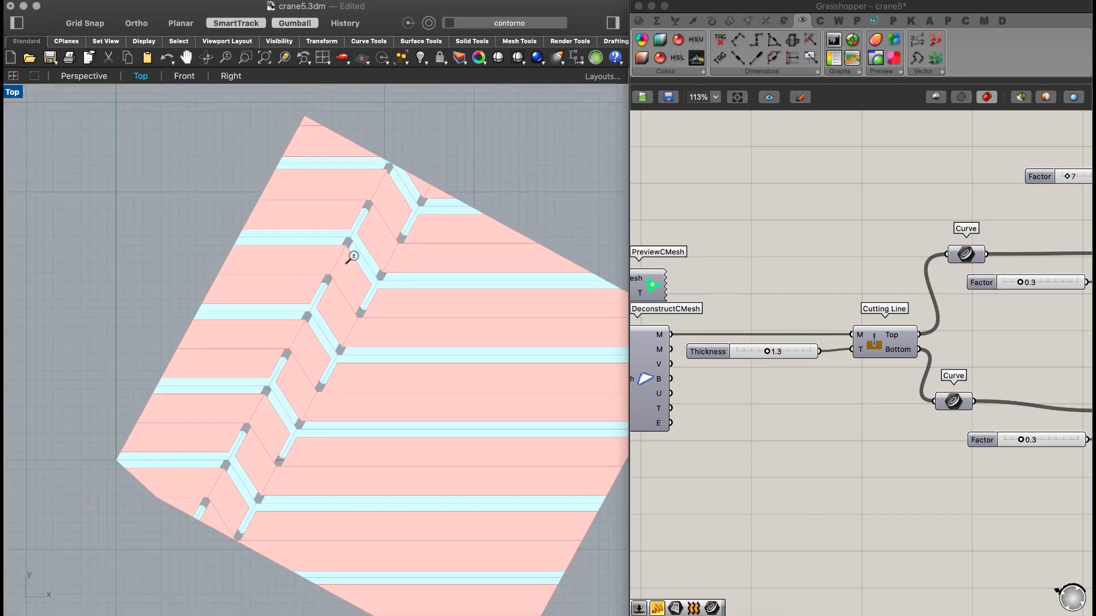
- Set the Factor slider of the red panels' Unit Z to 20 and examine the separated layers in the Perspective view
click(98, 77)
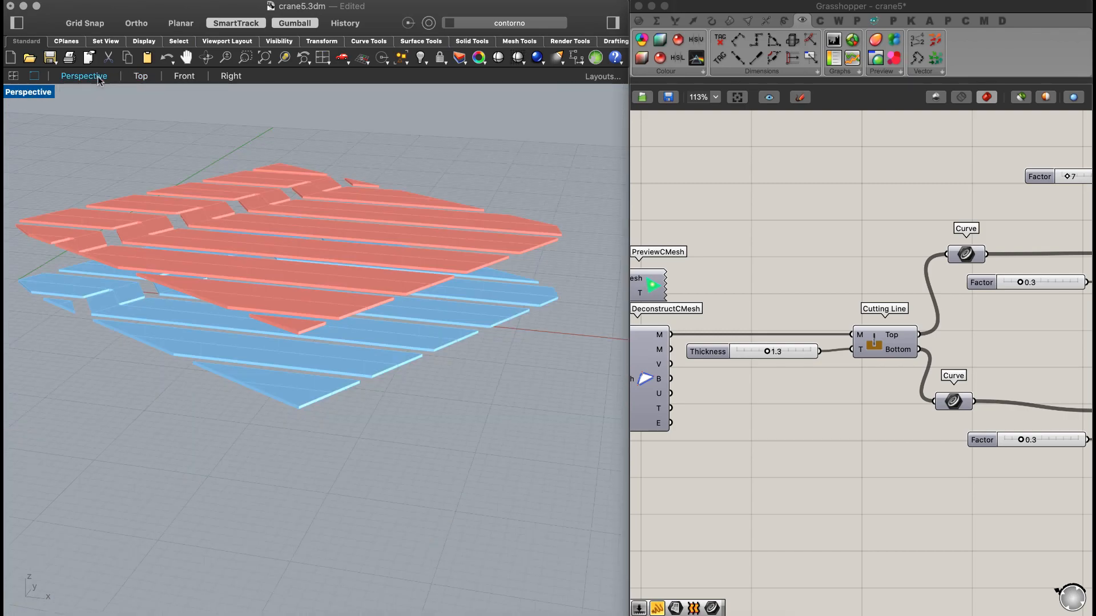
mouse_move(314, 248)
right_down()
mouse_move(316, 233)
mouse_move(311, 251)
right_up()
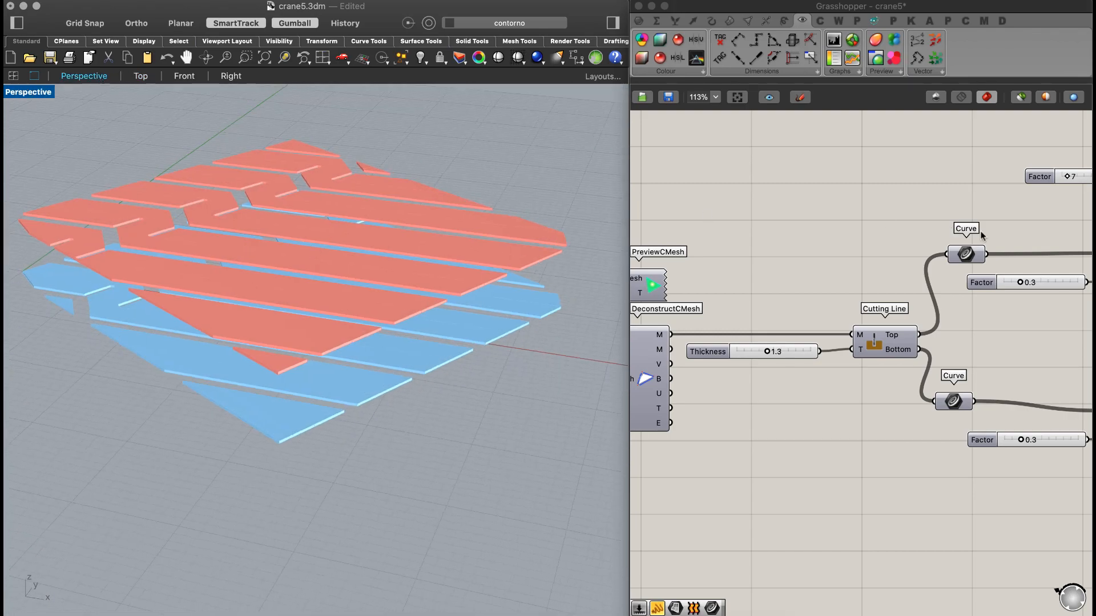
scroll(738, 245, right, 10)
right_drag(736, 242, 686, 251)
right_drag(894, 249, 962, 245)
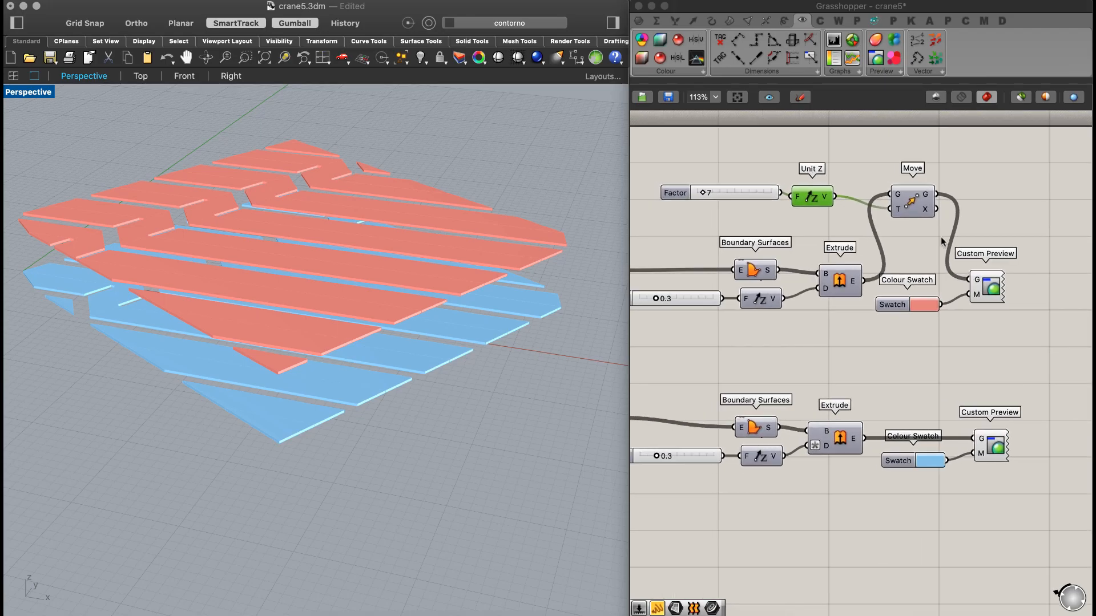
drag(707, 195, 714, 195)
scroll(383, 303, up, 3)
scroll(384, 303, down, 5)
mouse_move(369, 286)
right_down()
mouse_move(369, 355)
mouse_move(362, 269)
right_up()
scroll(385, 282, up, 5)
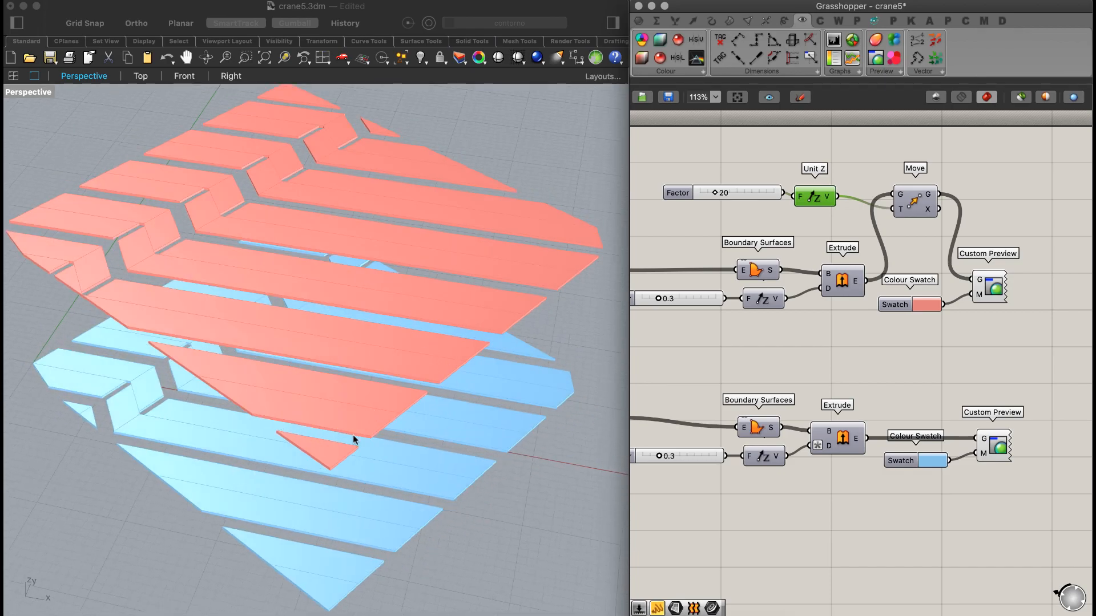
click(306, 376)
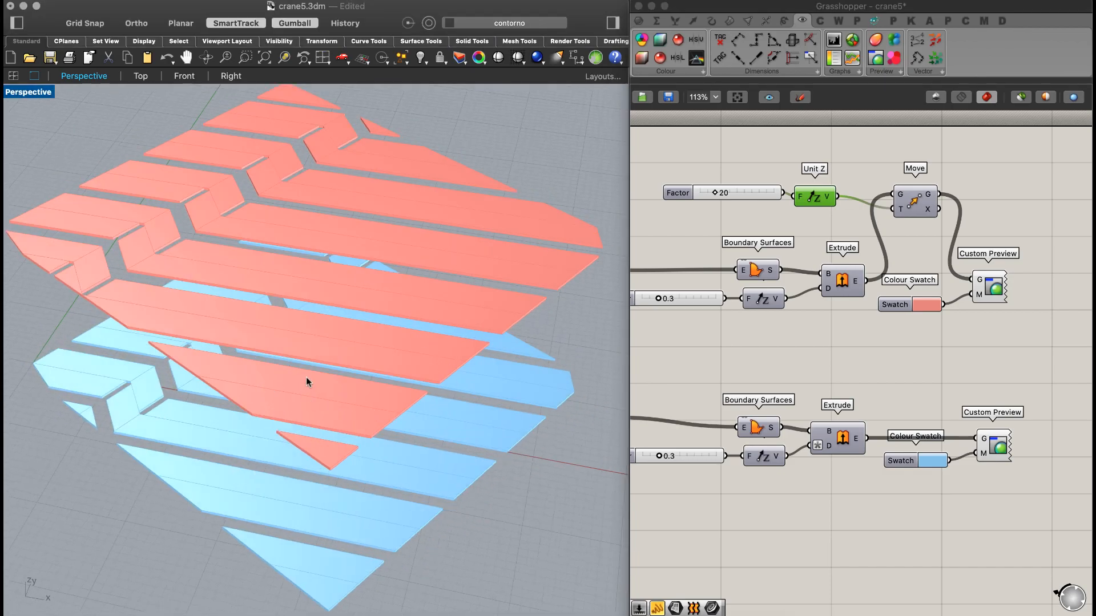
right_drag(409, 333, 400, 286)
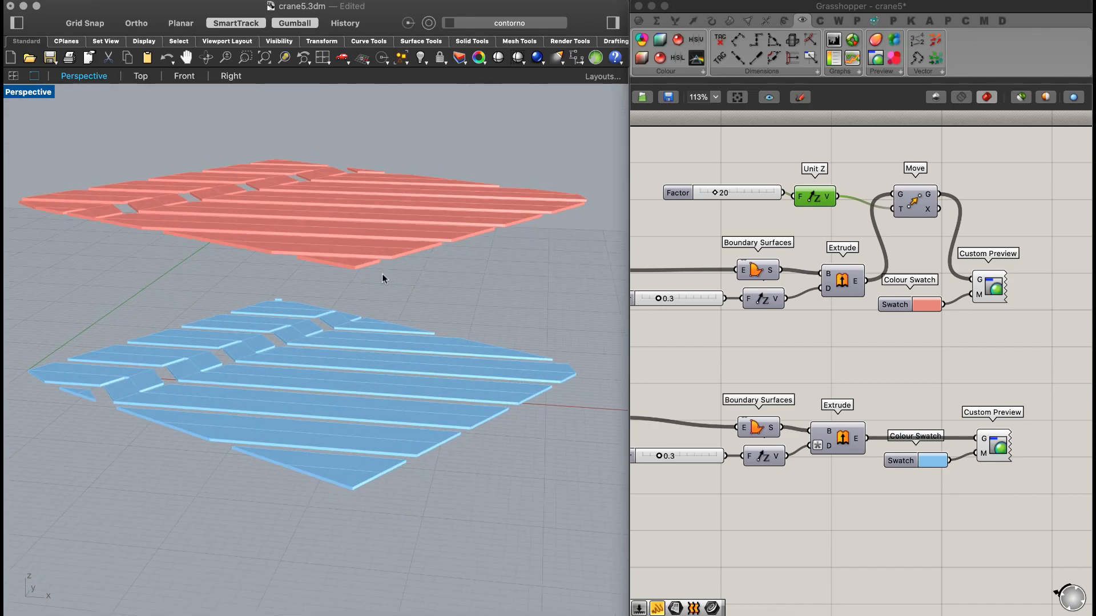
- Sketch an annotation outline of an intermediate sheet between the red top panels and the blue bottom panels
key(ctrl+shift+a)
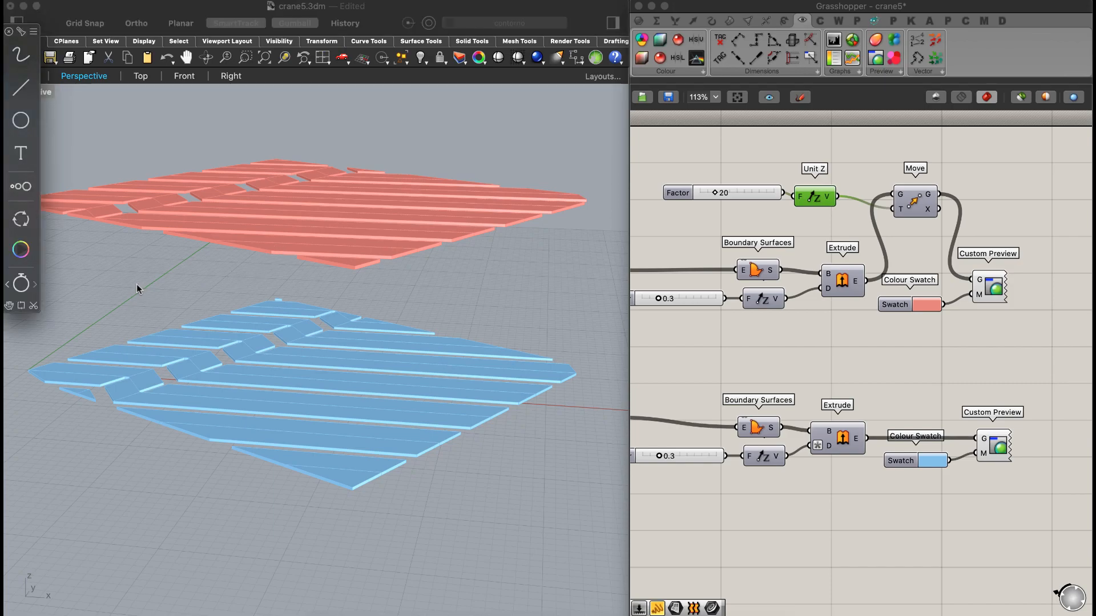
key(ctrl+shift+a)
mouse_move(42, 333)
mouse_down()
mouse_move(244, 255)
mouse_move(573, 300)
mouse_move(361, 434)
mouse_up()
drag(48, 332, 282, 404)
mouse_move(112, 335)
mouse_down()
mouse_move(205, 282)
mouse_move(288, 295)
mouse_move(310, 394)
mouse_move(474, 329)
mouse_move(555, 313)
mouse_move(380, 287)
mouse_move(319, 318)
mouse_up()
key(super+z)
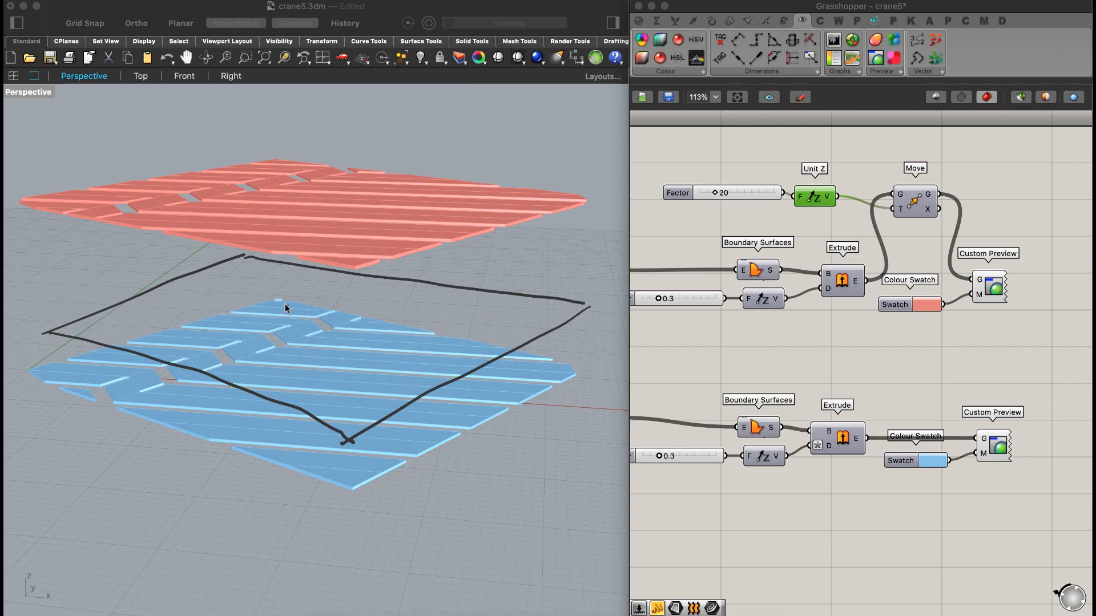
- Hatch the sketched intermediate sheet with annotation strokes and label it "Tela"
drag(177, 280, 163, 357)
drag(205, 273, 192, 370)
drag(239, 274, 222, 375)
drag(265, 278, 252, 400)
drag(303, 279, 277, 390)
drag(338, 287, 326, 422)
drag(391, 287, 374, 368)
drag(361, 433, 361, 442)
drag(430, 297, 395, 417)
drag(462, 304, 436, 378)
drag(500, 303, 481, 361)
drag(540, 296, 521, 344)
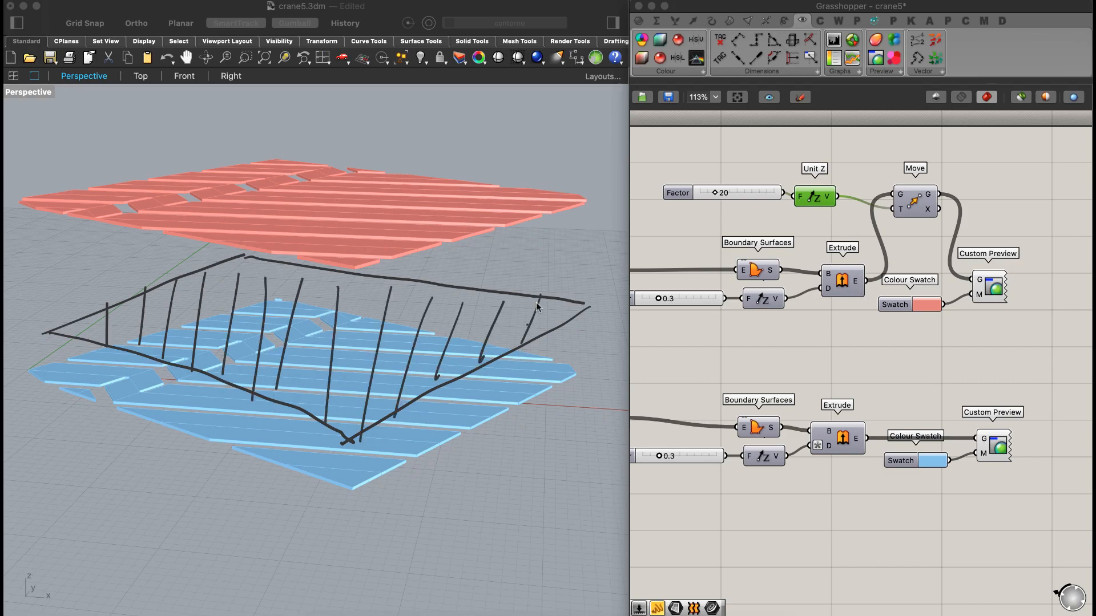
drag(670, 243, 694, 245)
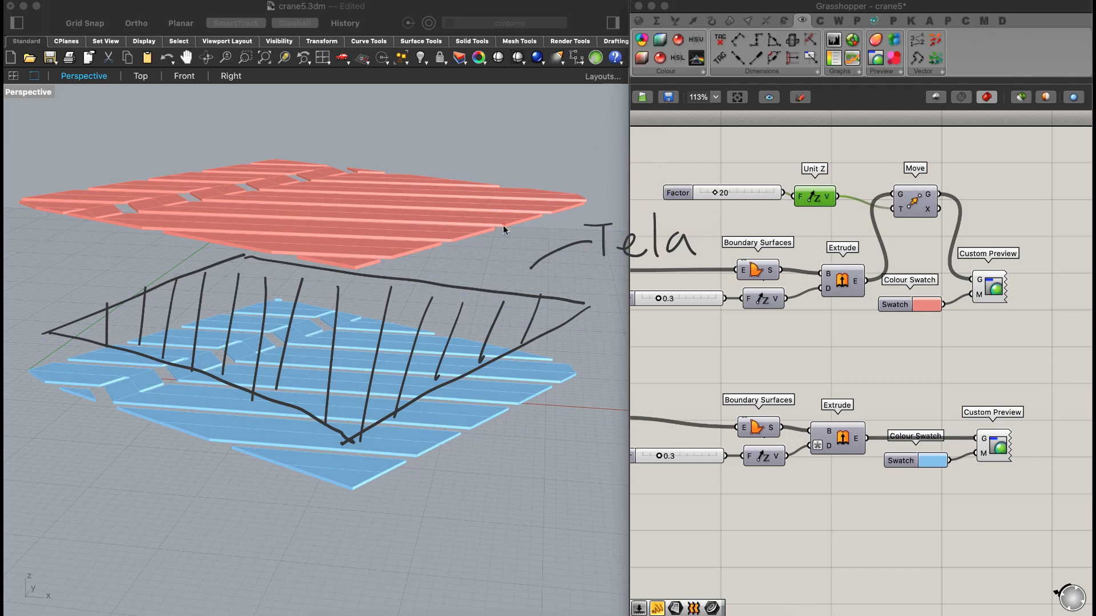
- Mark the red panels and the blue panels with arrows pointing towards the sheet between them, and clear all annotations
drag(122, 174, 119, 206)
mouse_move(373, 125)
mouse_down()
mouse_move(158, 168)
mouse_move(337, 112)
mouse_up()
mouse_move(509, 222)
mouse_down()
mouse_move(512, 310)
mouse_move(528, 284)
mouse_up()
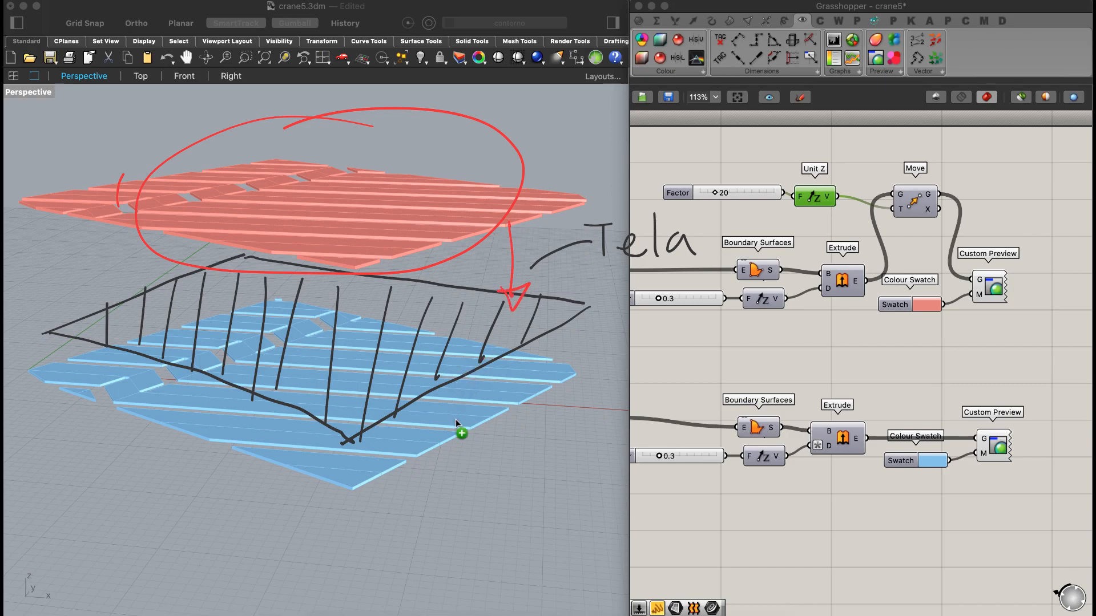
drag(556, 430, 417, 440)
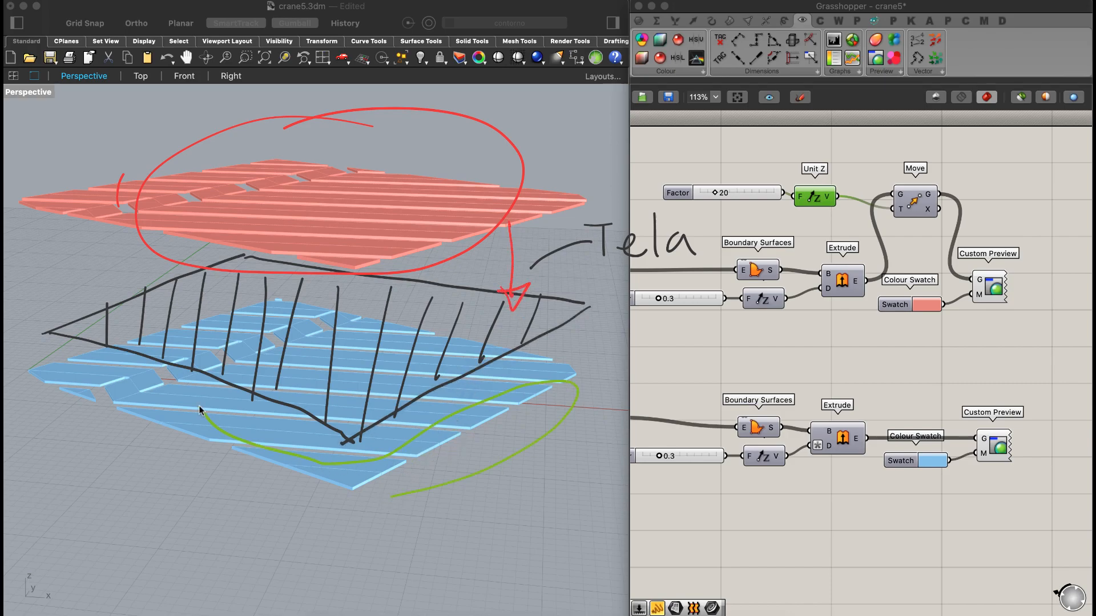
drag(518, 413, 514, 362)
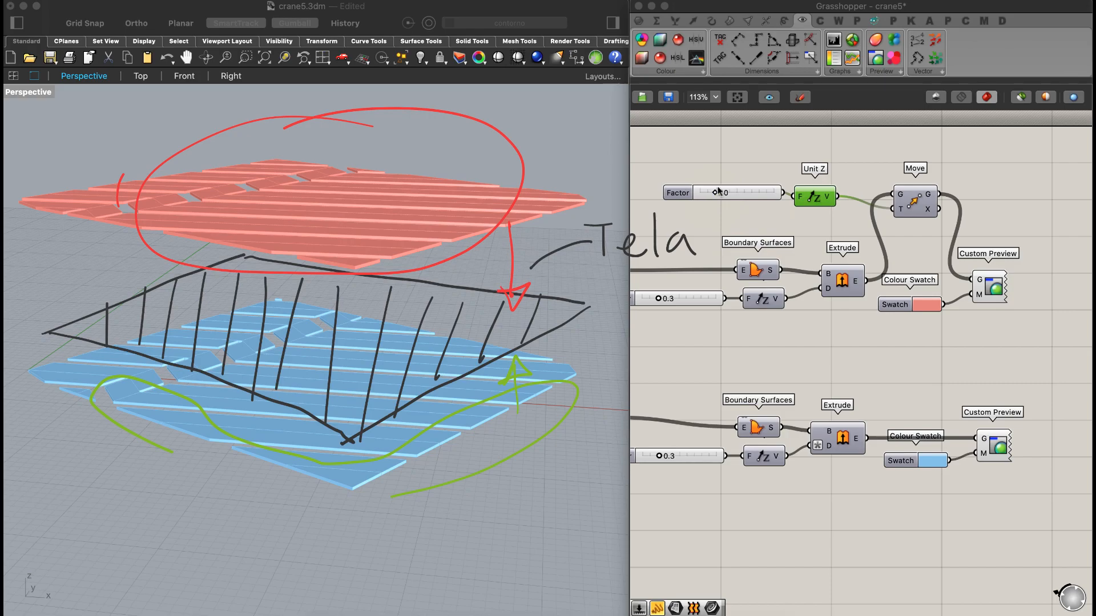
key(Escape)
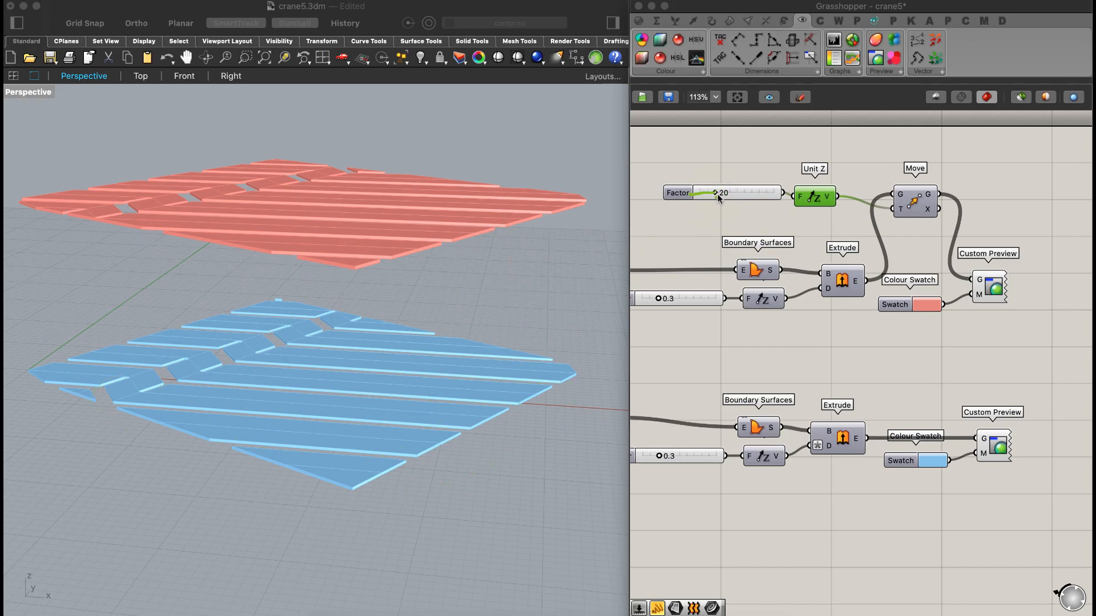
- Set the Factor slider of the red panels' Unit Z to 0 and inspect the closed stack of panels
drag(715, 192, 693, 195)
scroll(315, 390, up, 3)
right_drag(315, 390, 342, 359)
right_drag(303, 310, 302, 307)
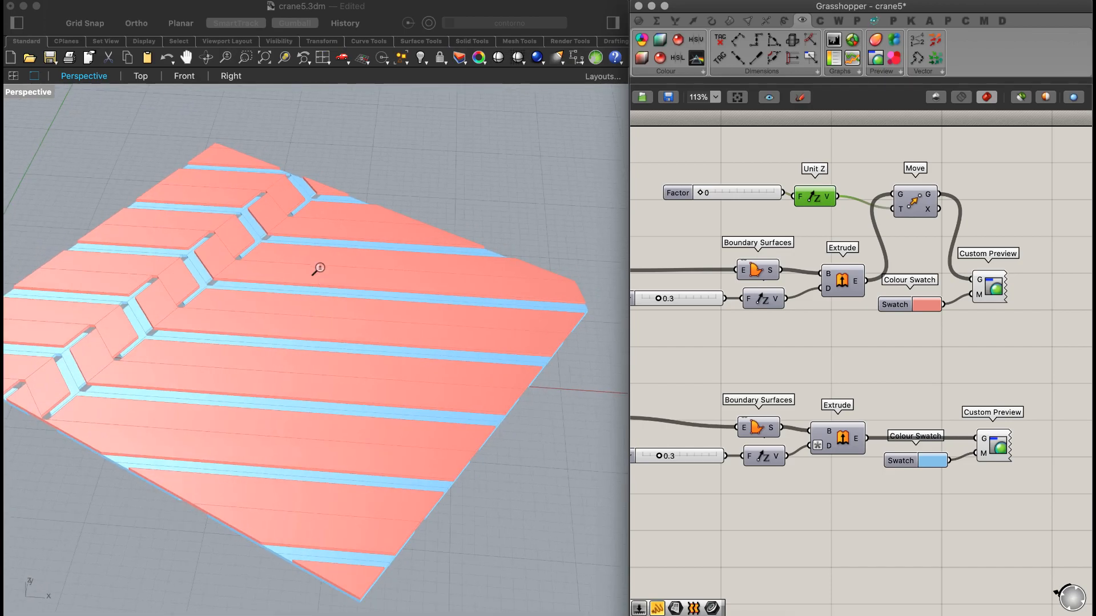
scroll(317, 270, down, 5)
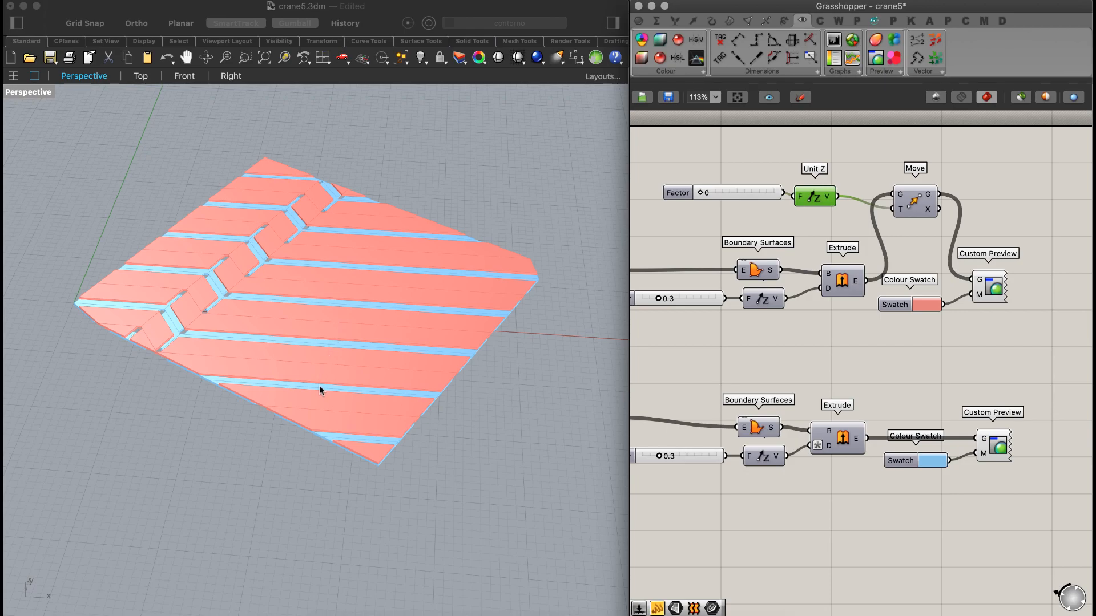
scroll(853, 265, down, 2)
- Move the extrusion and preview components farther from Cutting Line and place the two Curve containers close to its outputs
right_drag(800, 307, 889, 283)
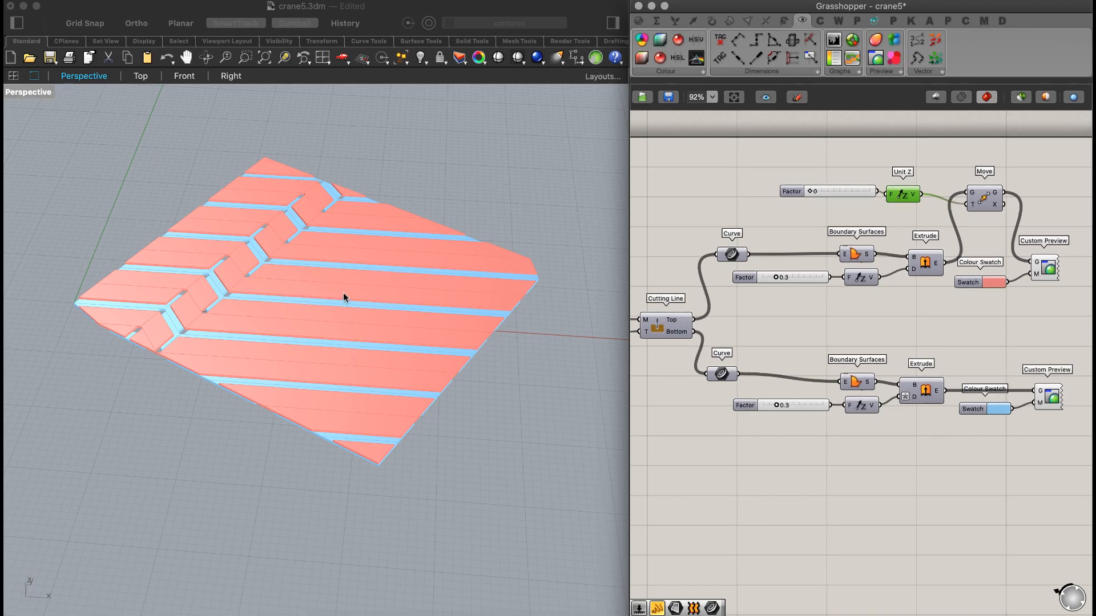
right_drag(746, 271, 959, 263)
right_drag(657, 296, 832, 283)
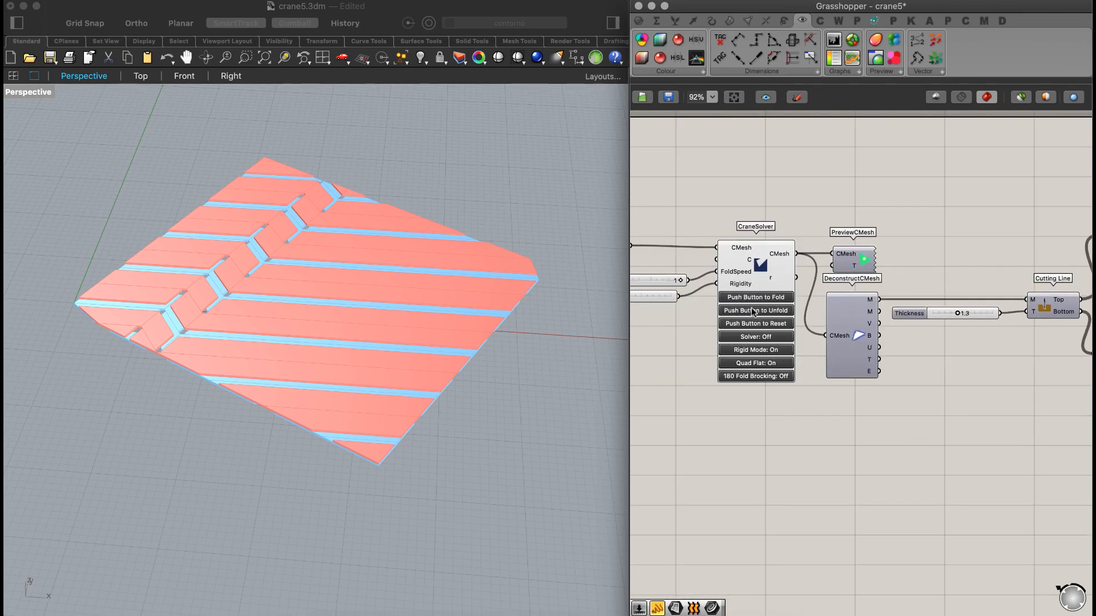
right_drag(936, 254, 820, 253)
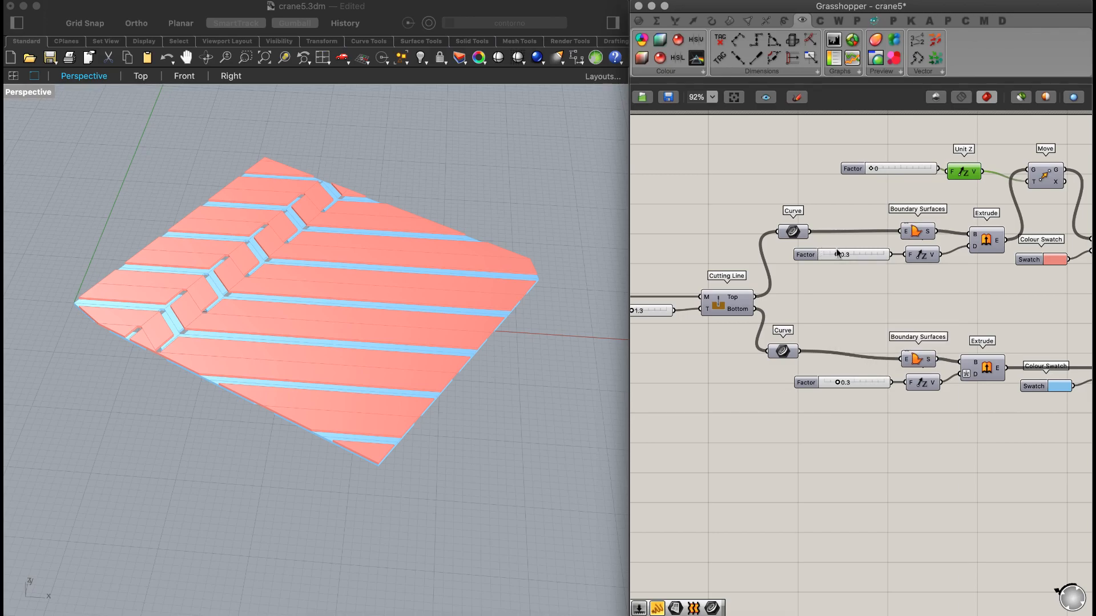
right_drag(902, 266, 831, 266)
scroll(822, 251, down, 2)
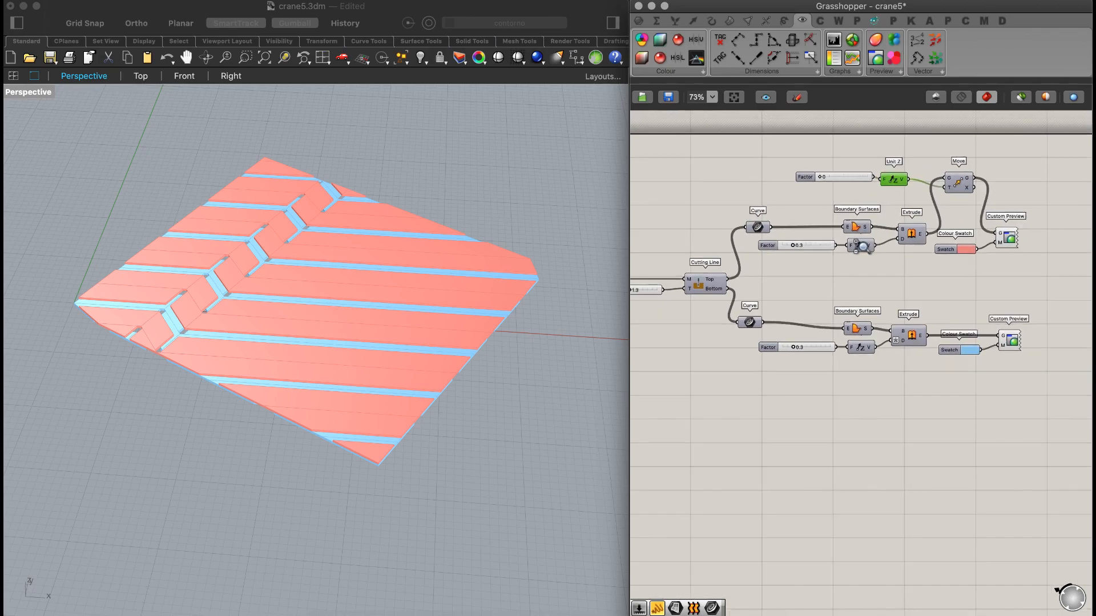
drag(1000, 162, 732, 407)
drag(791, 250, 923, 231)
drag(706, 321, 729, 299)
drag(716, 234, 728, 267)
- Disable and group all the extrusion, Move and Custom Preview components, and shift the group slightly upward on the canvas
right_drag(921, 223, 778, 232)
drag(984, 159, 691, 392)
middle_click(986, 207)
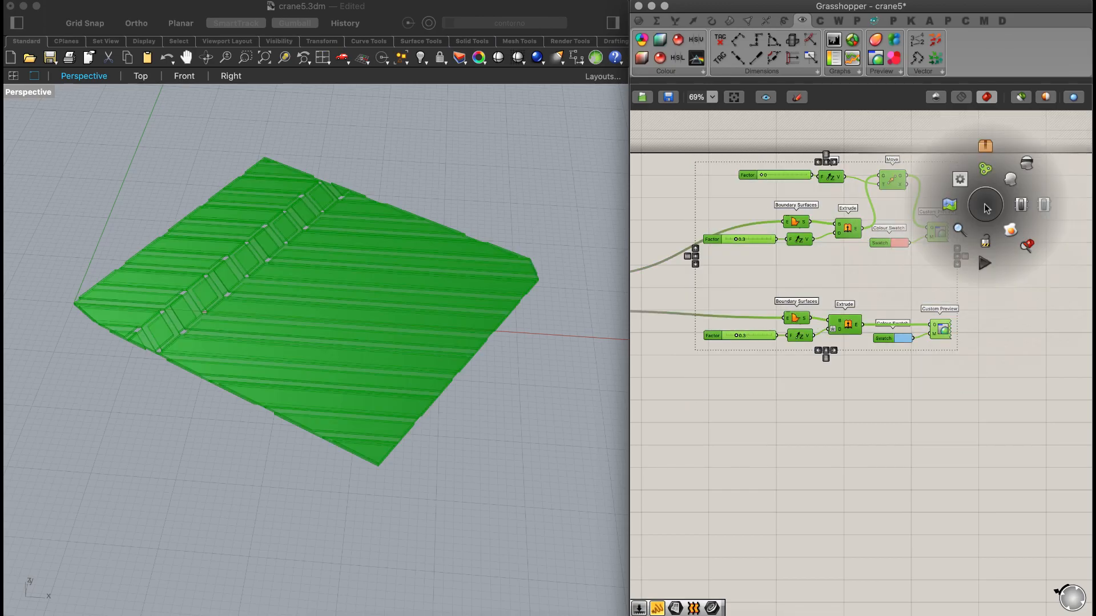
click(1044, 204)
right_drag(763, 376, 827, 389)
key(ctrl+g)
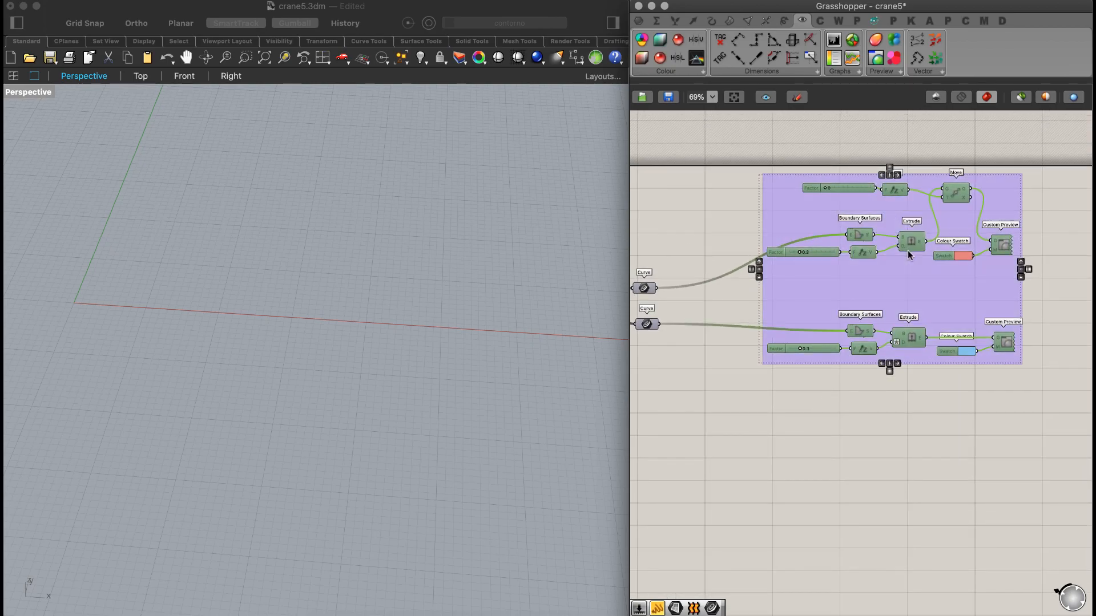
drag(959, 296, 962, 251)
click(875, 330)
- Turn on the preview of the PreviewCMesh component and view the folded crease mesh up close
right_drag(739, 338, 842, 332)
scroll(799, 289, up, 2)
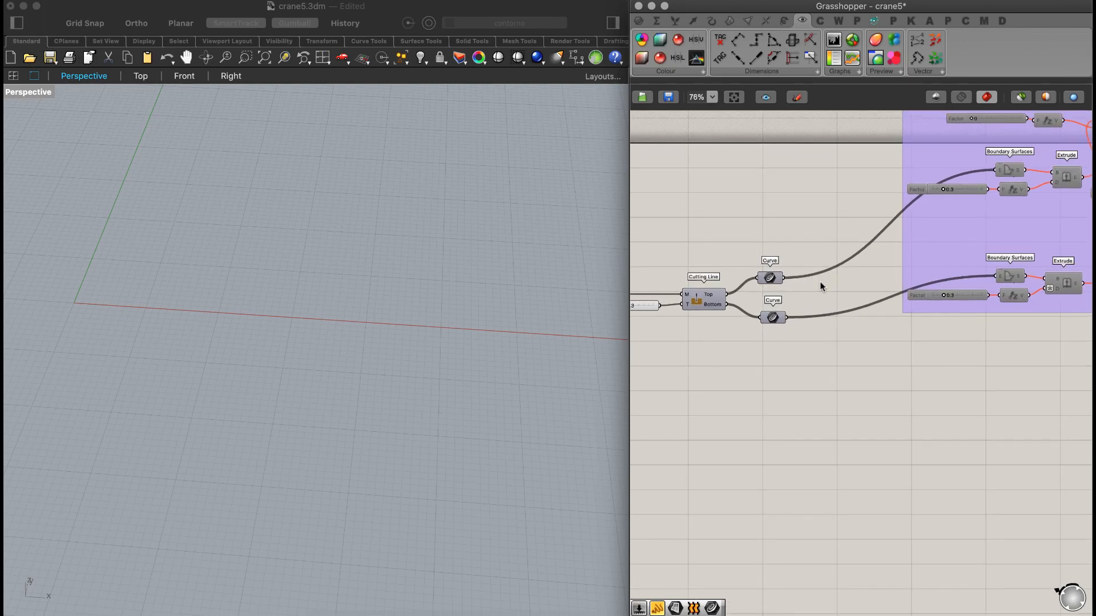
right_drag(703, 234, 811, 260)
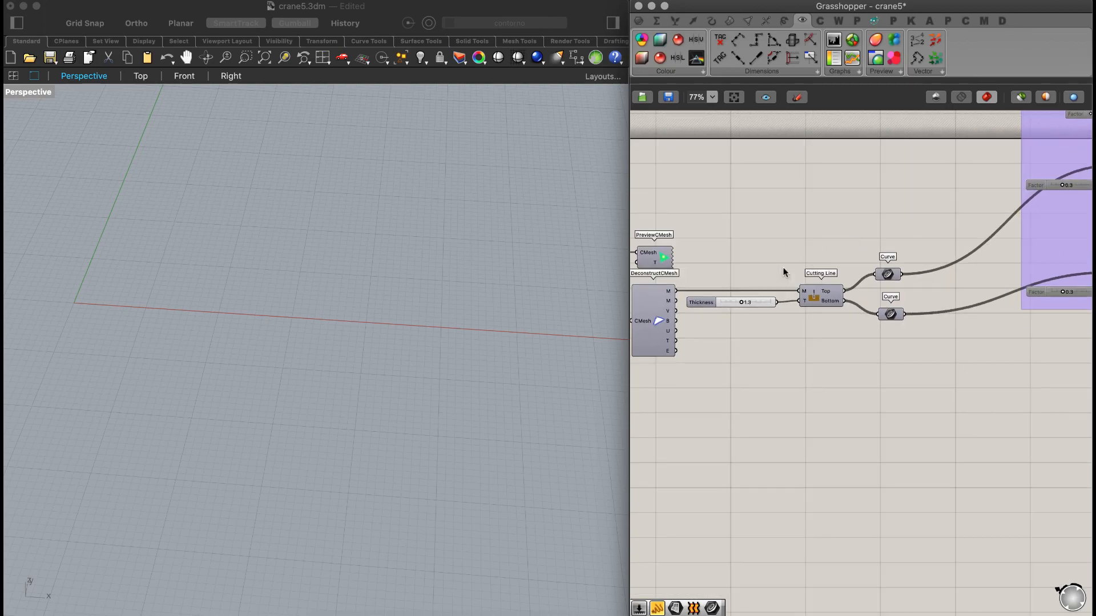
click(662, 258)
key(space)
click(748, 204)
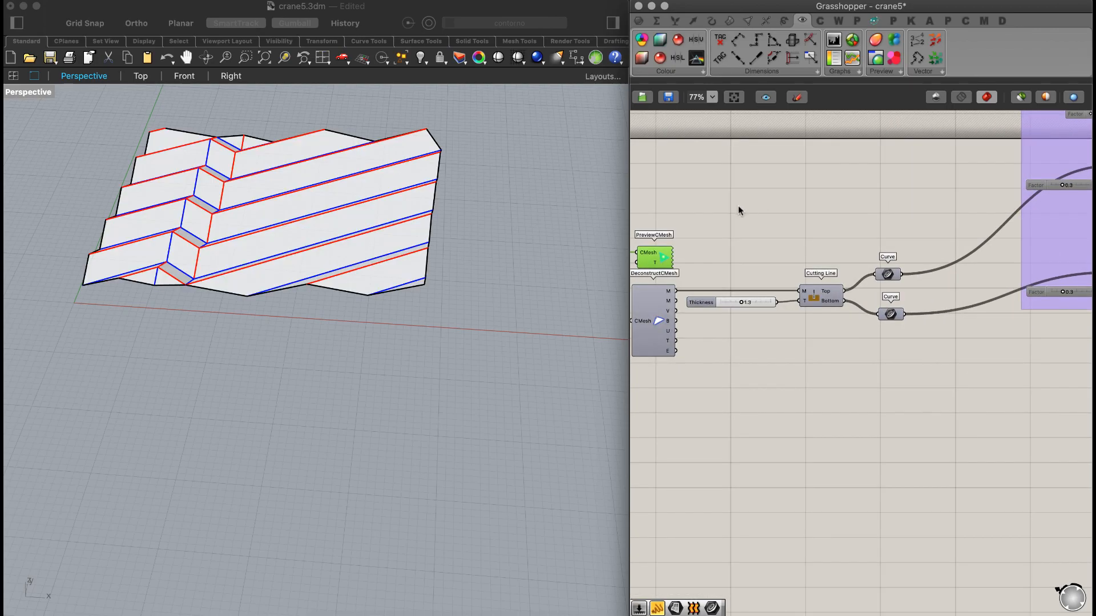
right_drag(230, 197, 337, 179)
scroll(354, 188, up, 3)
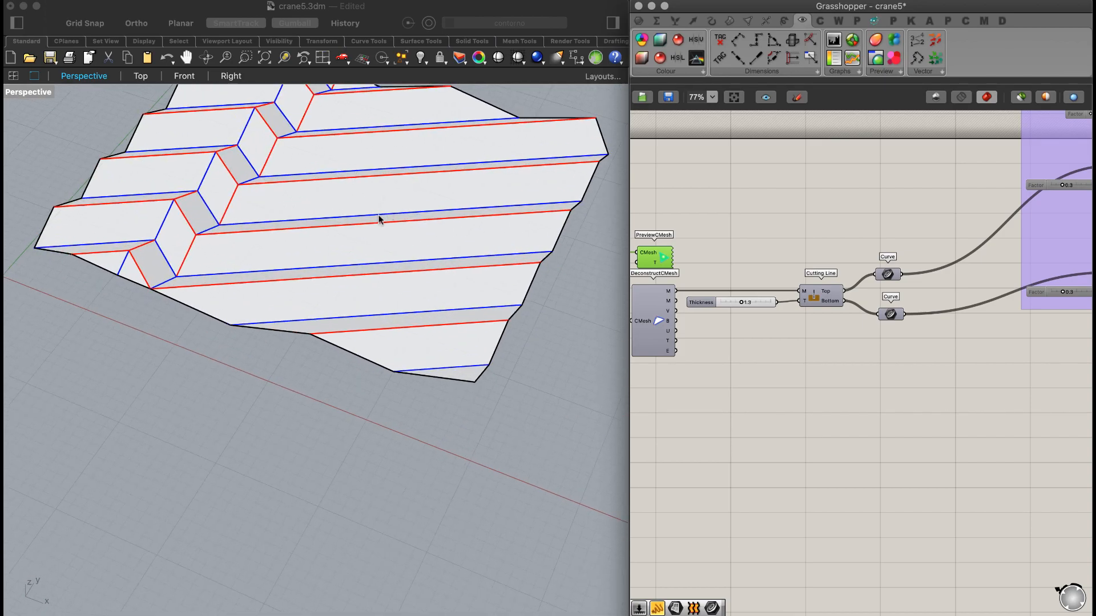
- Place a Panels with Thickness component from Crane's FabTools below the two Curve containers
right_drag(328, 290, 360, 227)
click(822, 21)
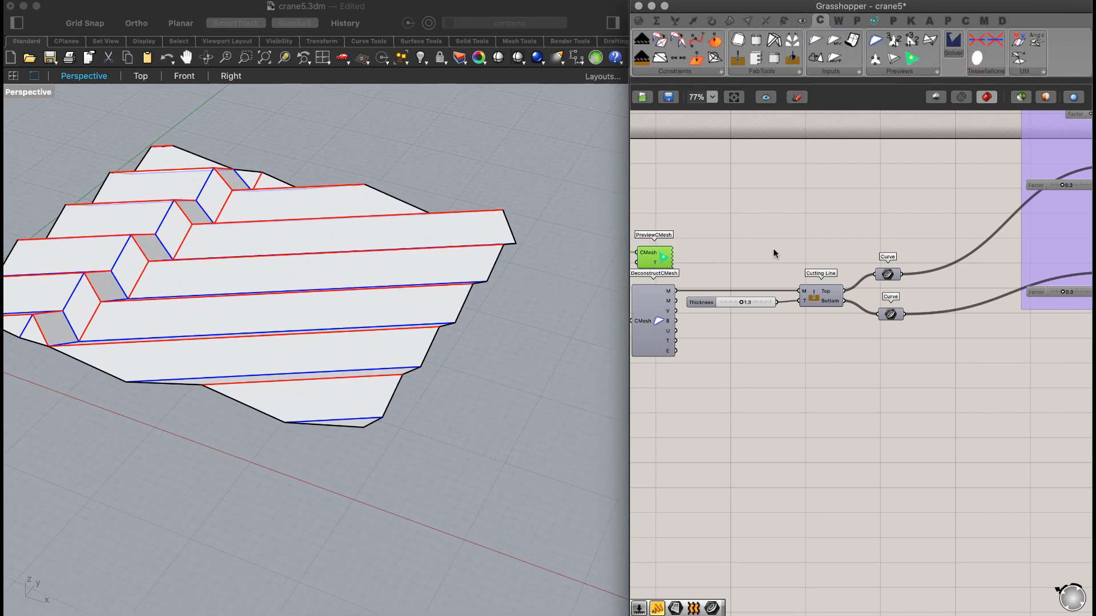
click(793, 70)
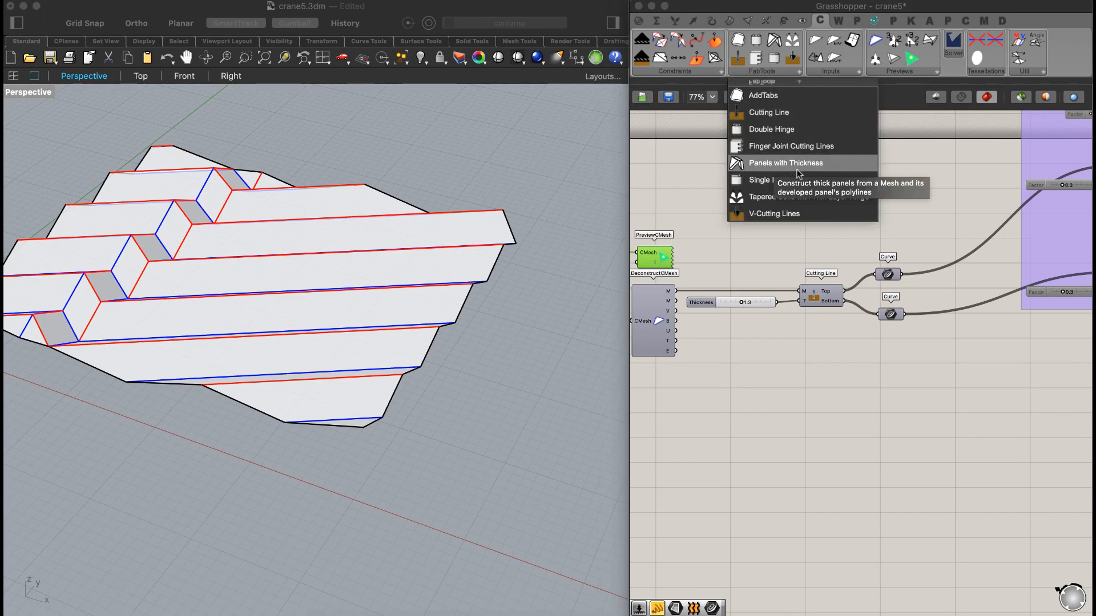
drag(801, 166, 1004, 375)
right_drag(932, 360, 891, 349)
scroll(932, 299, up, 5)
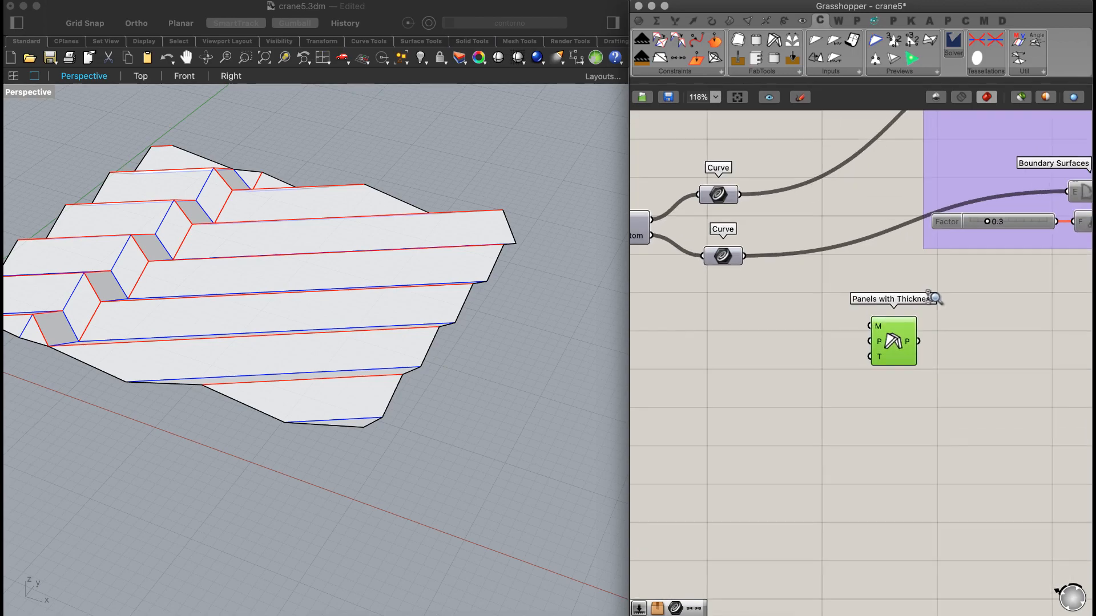
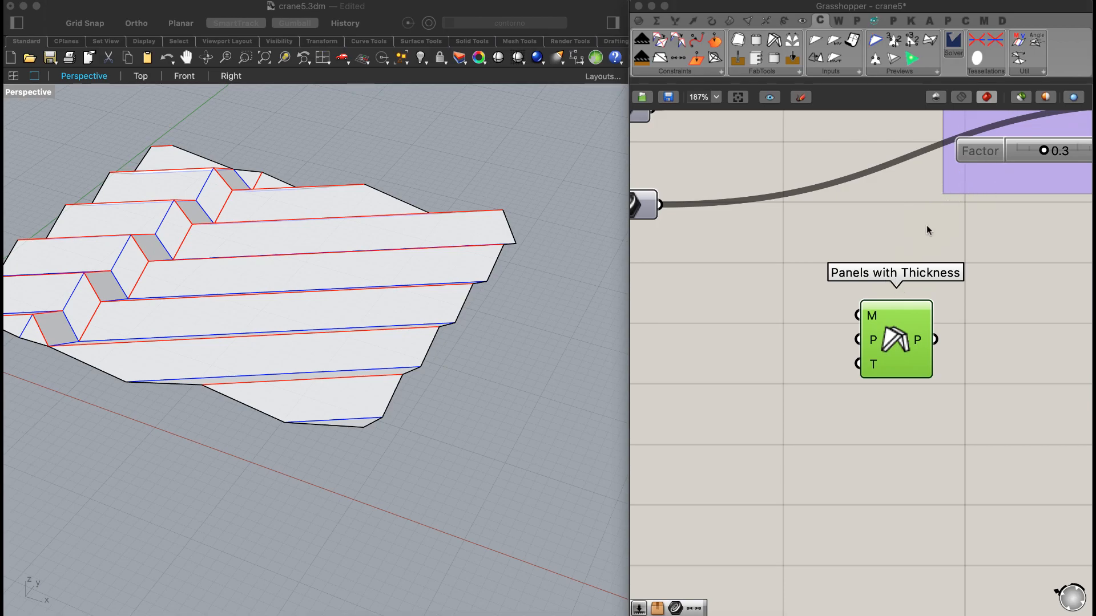
right_click(877, 286)
right_drag(973, 192, 961, 204)
scroll(961, 204, down, 5)
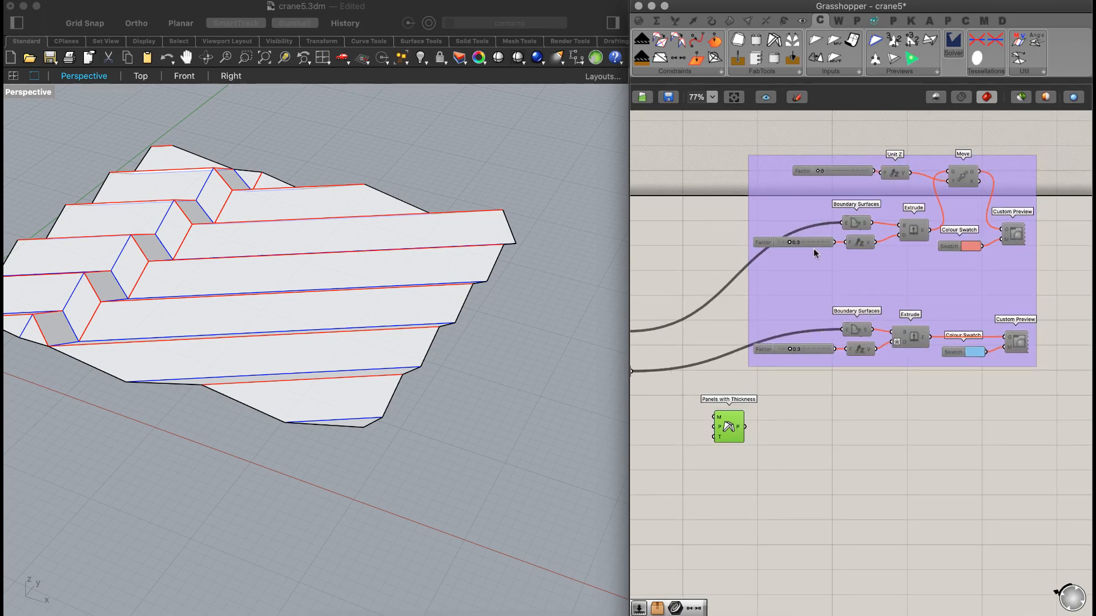
right_drag(820, 362, 917, 256)
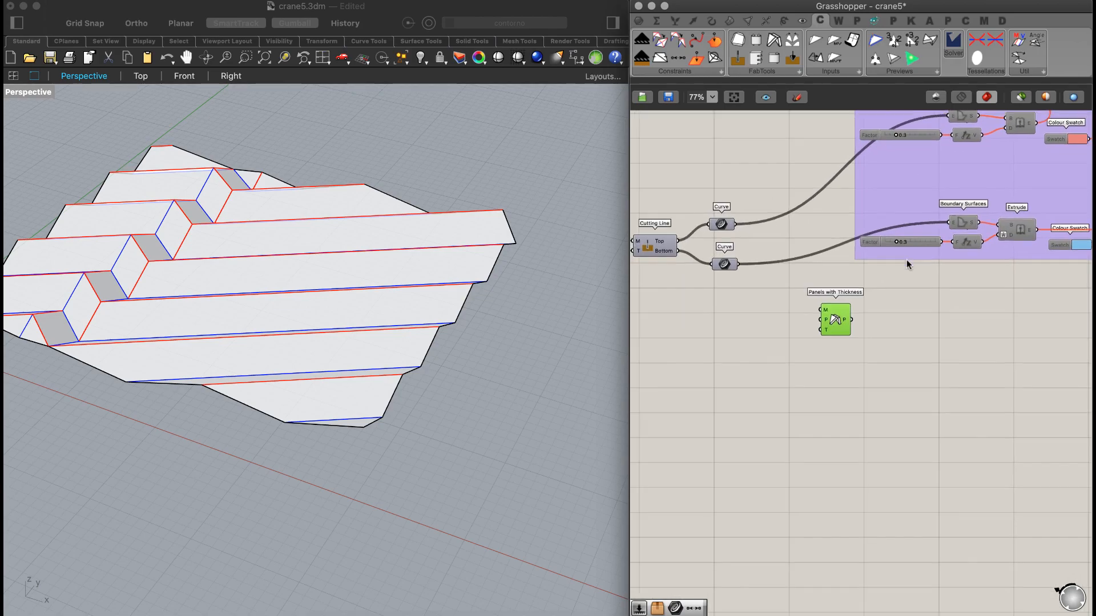
scroll(837, 320, up, 2)
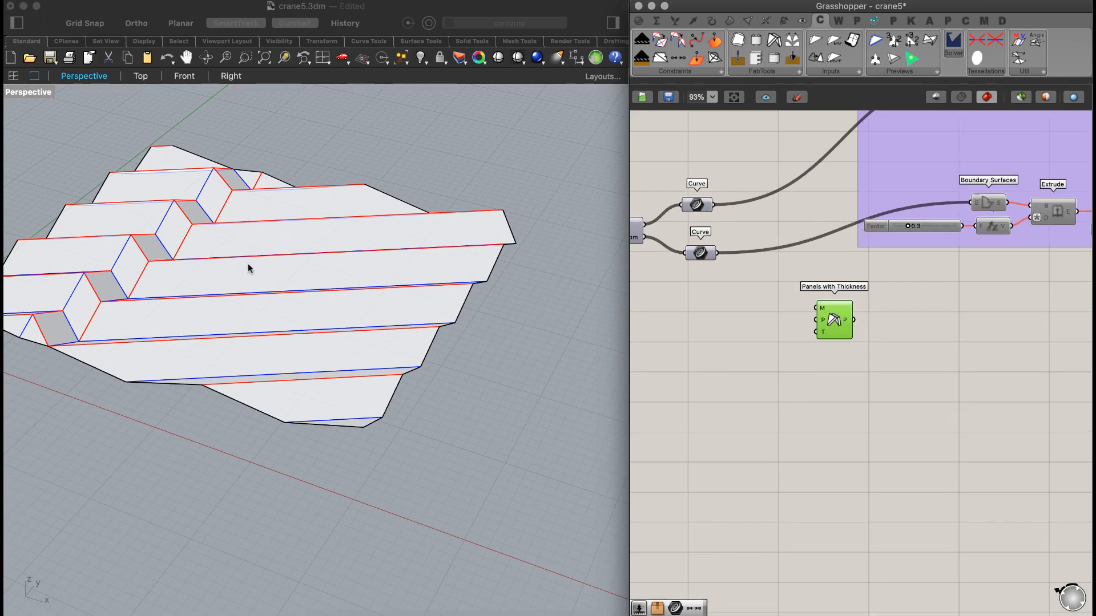
right_drag(840, 324, 865, 329)
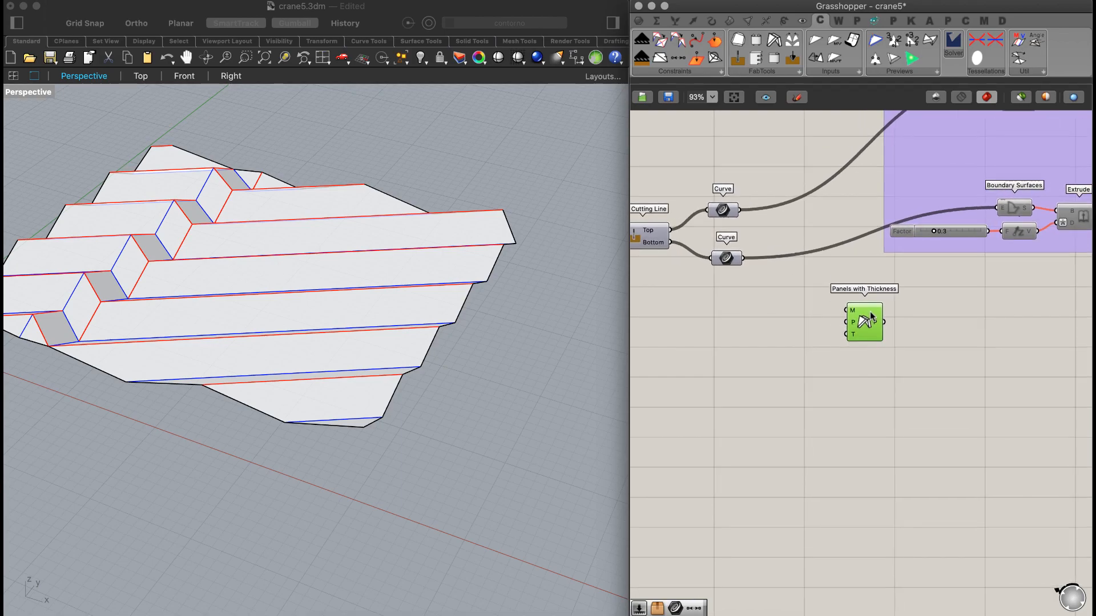
scroll(842, 312, up, 1)
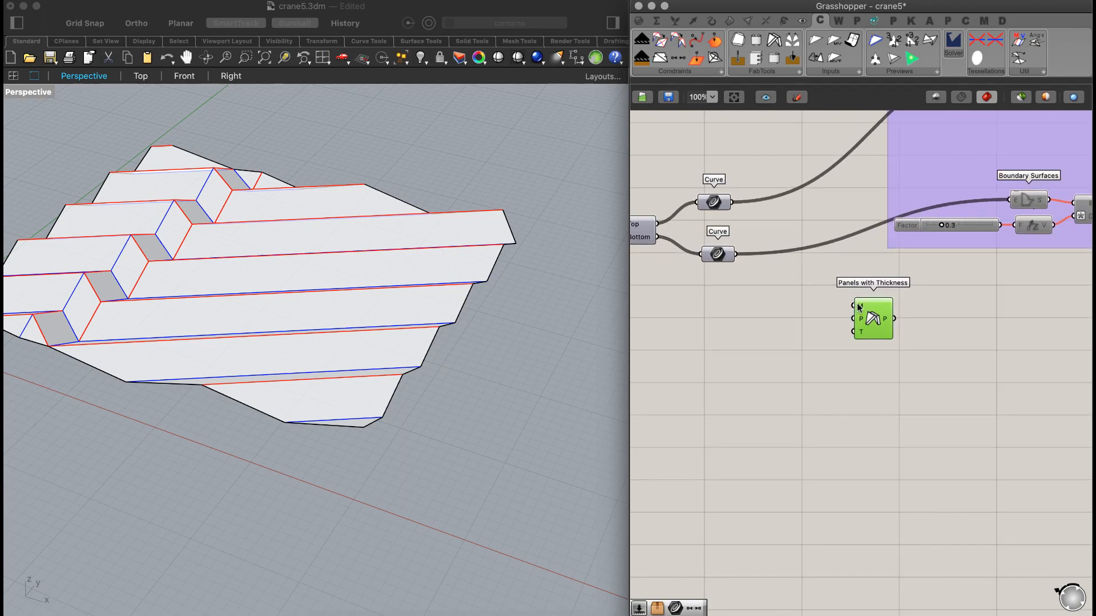
- Wire DeconstructCMesh's mesh output and the Curve container of Cutting Line's Top output into the M and P inputs of Panels with Thickness
right_drag(856, 306, 963, 308)
scroll(878, 279, down, 2)
right_drag(828, 283, 872, 287)
drag(709, 247, 1048, 315)
right_drag(1048, 315, 867, 314)
scroll(868, 314, up, 4)
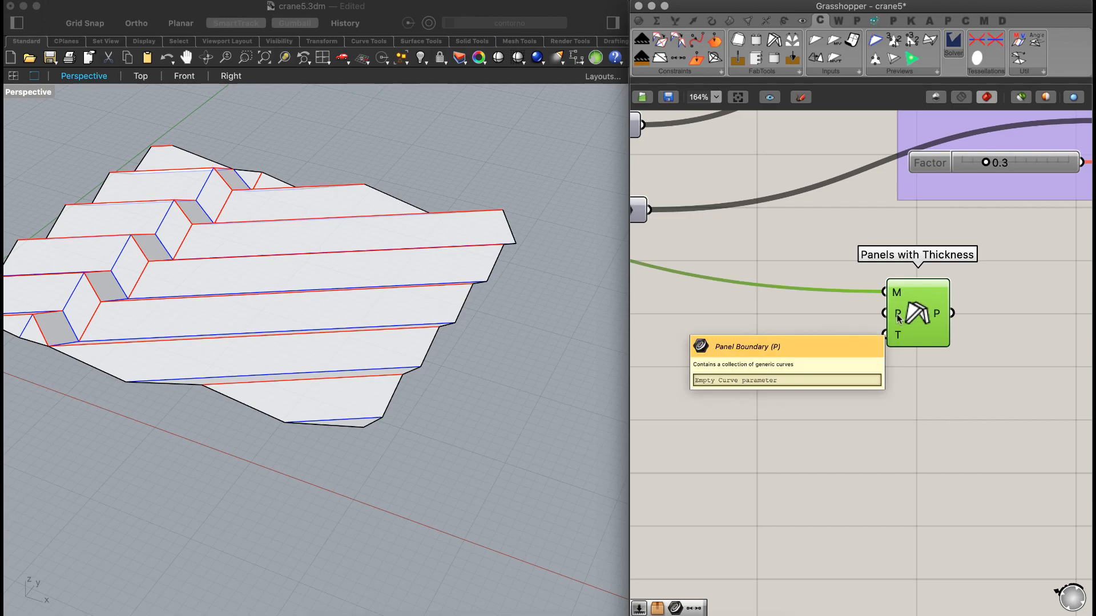
scroll(807, 295, down, 2)
scroll(807, 295, down, 1)
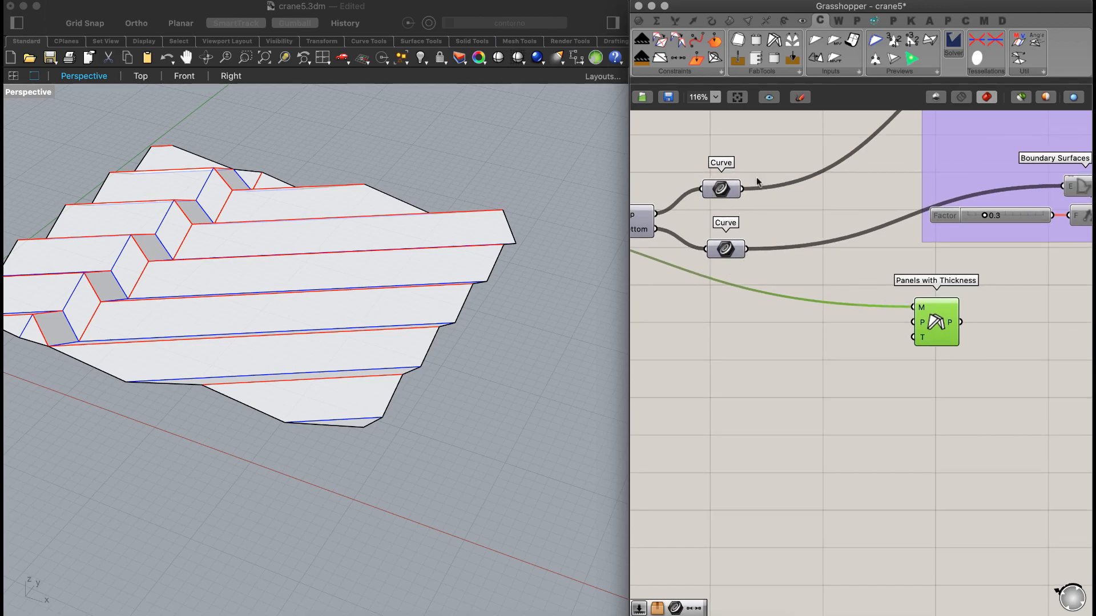
drag(711, 193, 908, 324)
- Turn off the preview of the PreviewCMesh component
right_drag(756, 259, 1001, 264)
drag(867, 192, 810, 248)
middle_click(895, 228)
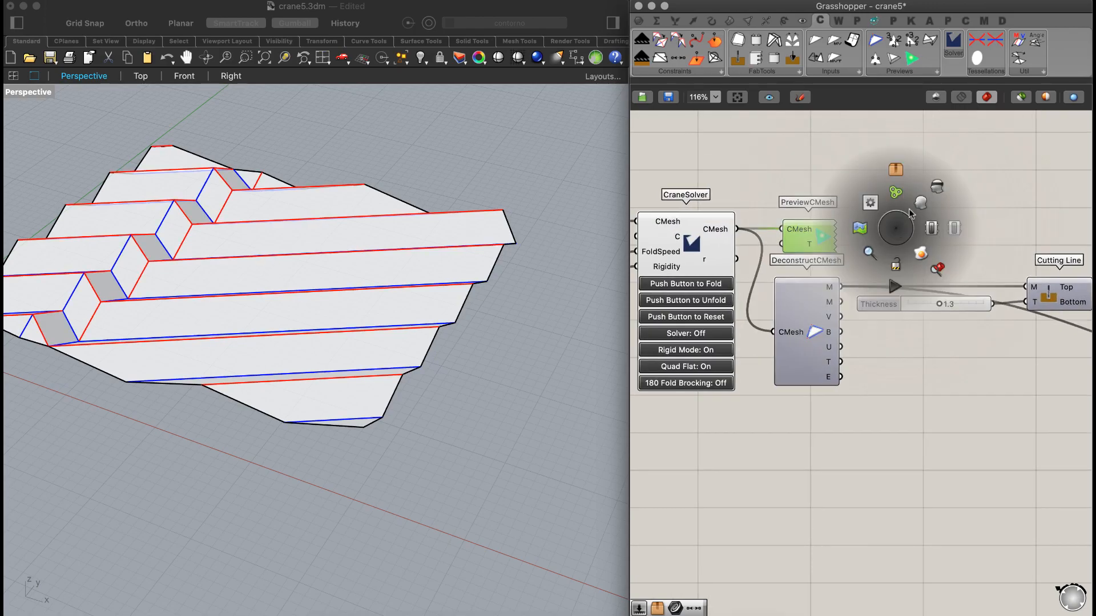
click(937, 186)
- Add a number slider defined as .1<2 beside the T input of Panels with Thickness
right_drag(936, 210, 841, 172)
right_drag(1039, 320, 829, 267)
right_drag(998, 310, 855, 296)
right_drag(928, 295, 832, 319)
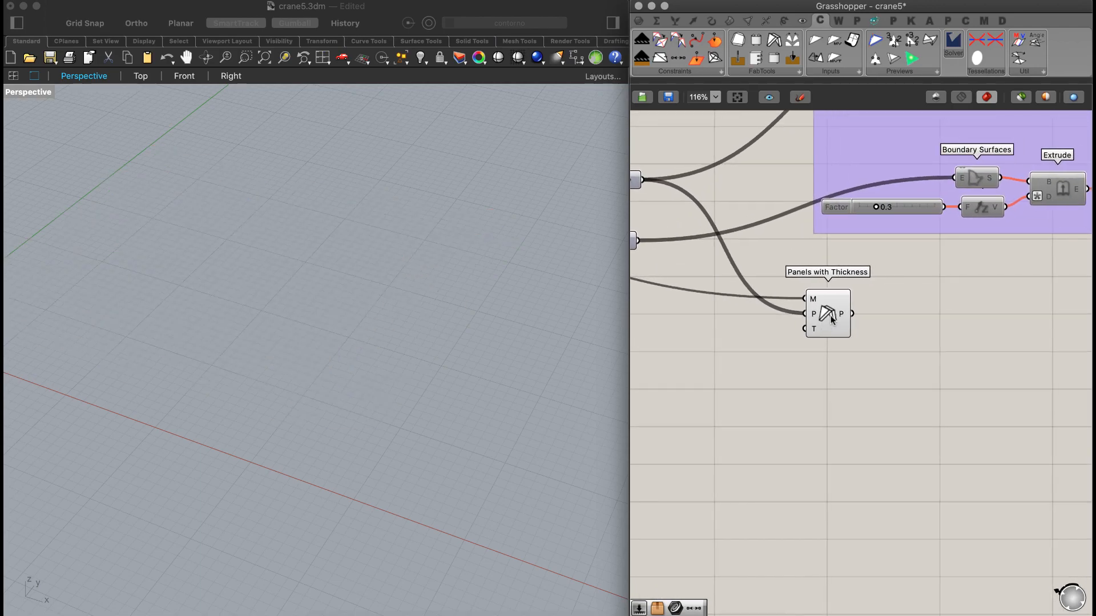
mouse_move(843, 317)
right_drag(680, 341, 778, 339)
double_click(779, 341)
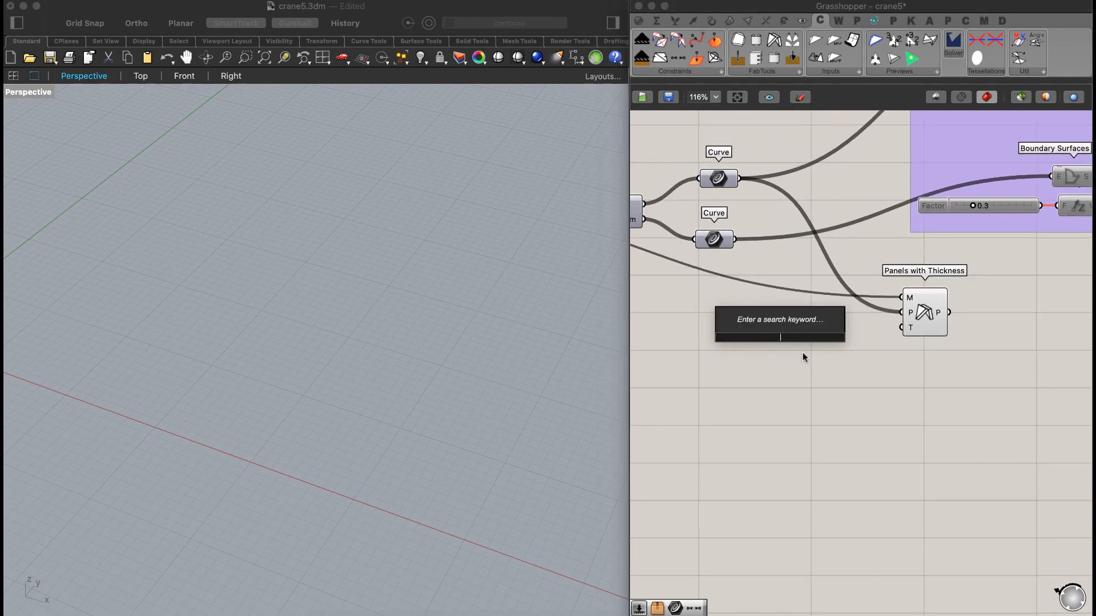
text(.1<2)
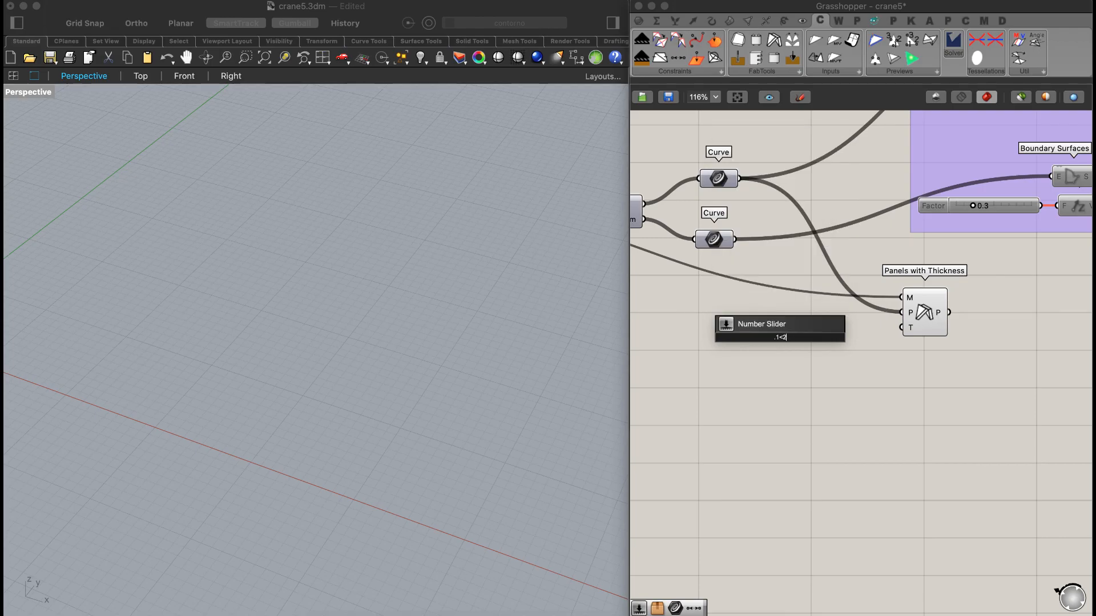
- Add a number slider set to 0.3, connect it to the T input of Panels with Thickness, and place it beside that component
key(Return)
double_click(785, 342)
key(BackSpace)
text(3)
key(Return)
drag(840, 338, 901, 328)
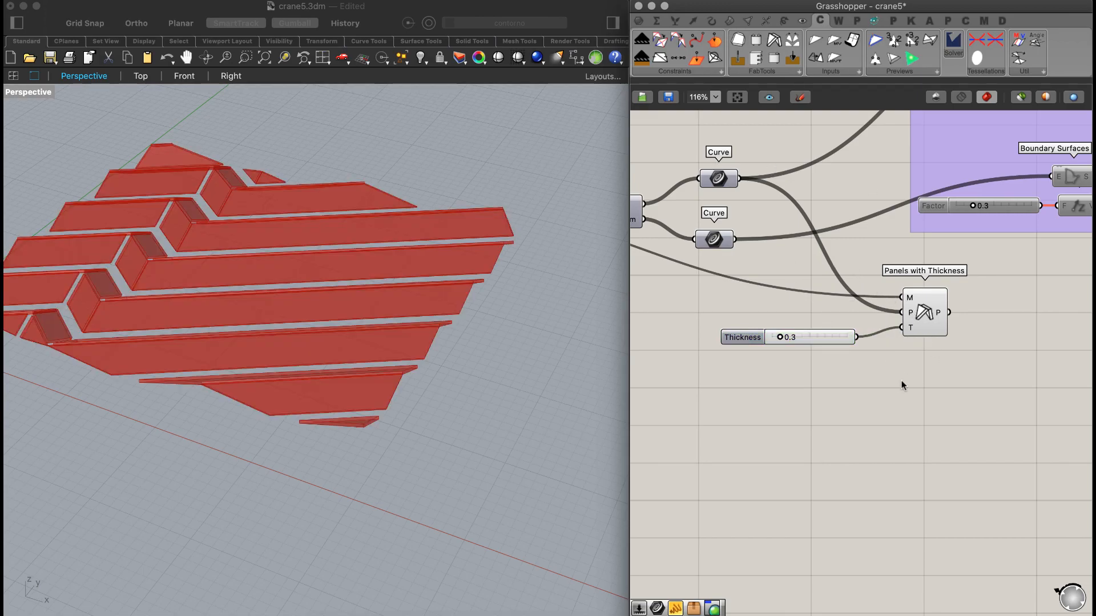
drag(831, 341, 850, 331)
- Examine the thickened panels and their edges along the folds from several angles in the perspective view
right_drag(222, 272, 286, 313)
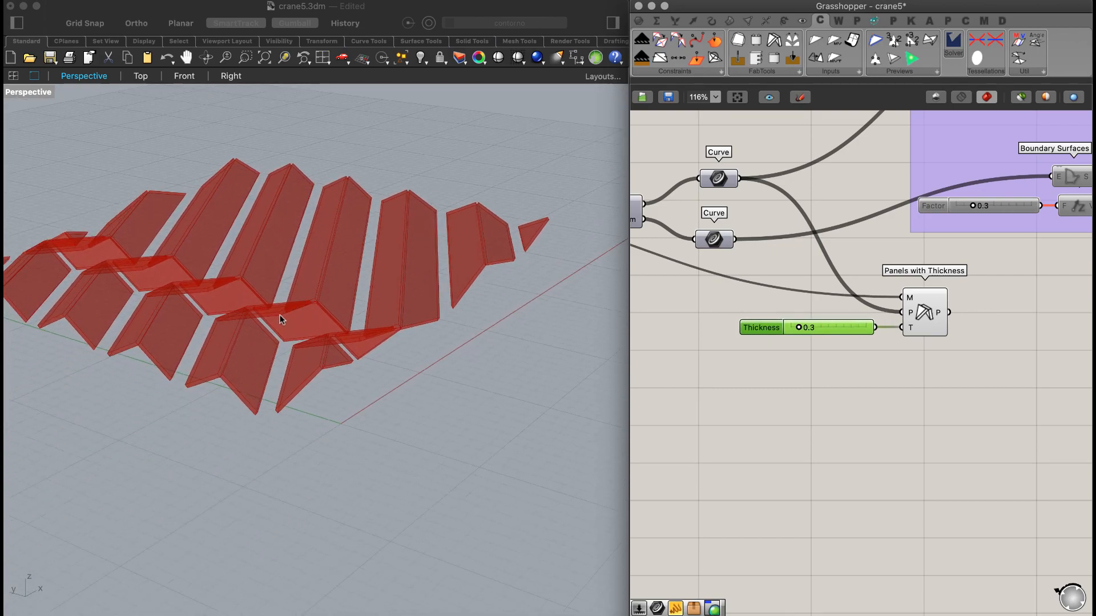
scroll(289, 299, up, 5)
scroll(292, 294, up, 2)
scroll(298, 298, down, 10)
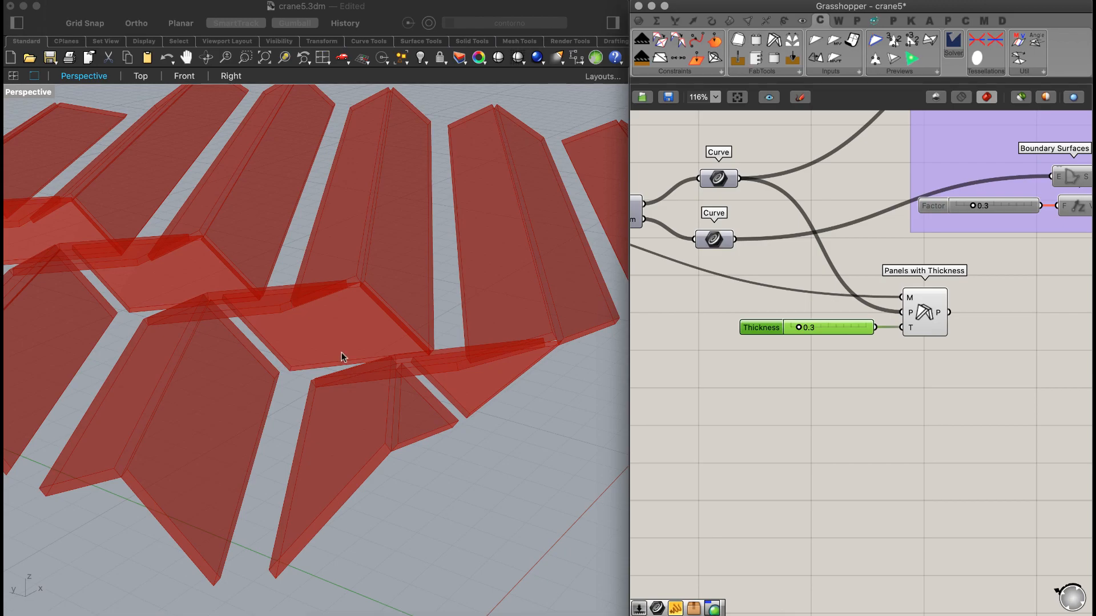
scroll(396, 289, up, 8)
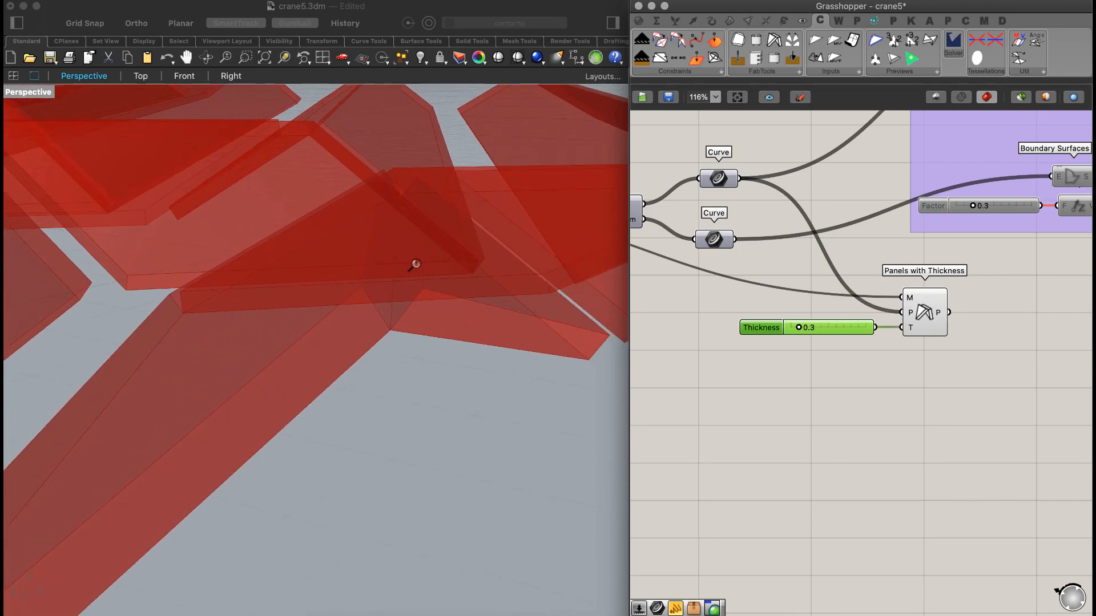
right_drag(403, 300, 379, 299)
scroll(379, 302, down, 3)
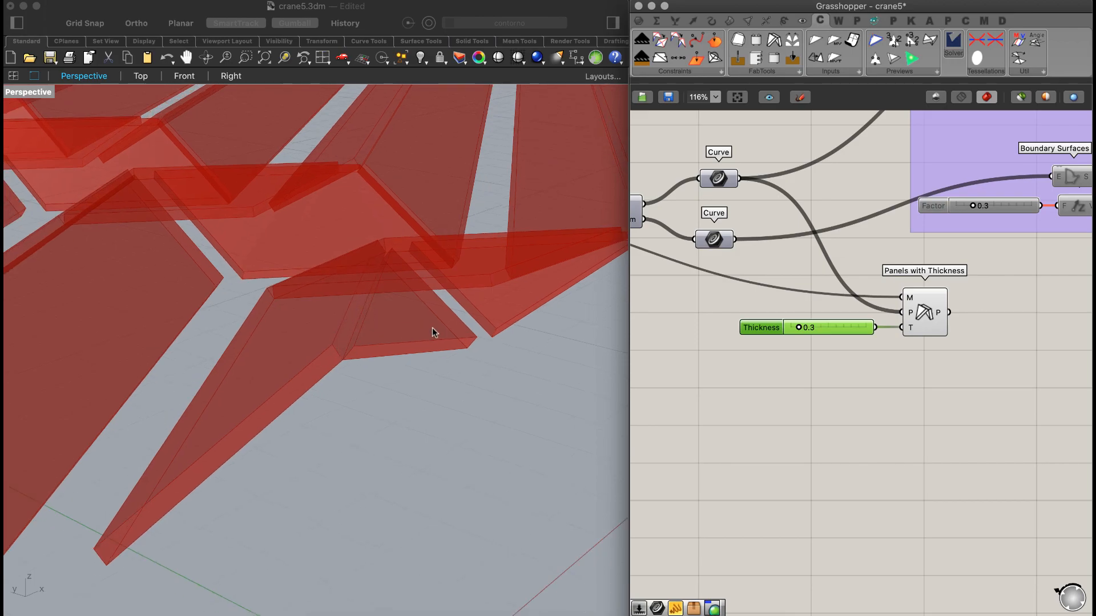
- Duplicate the upper Custom Preview with its red swatch beside Panels with Thickness, enable the copies, and connect the P output as preview geometry
scroll(904, 287, down, 4)
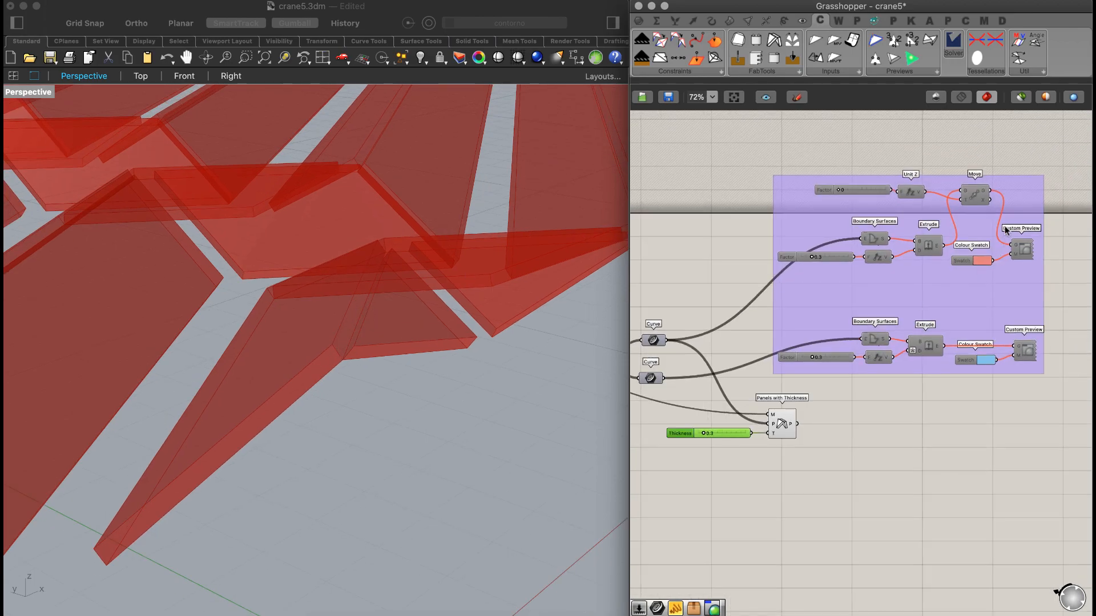
right_drag(876, 313, 835, 282)
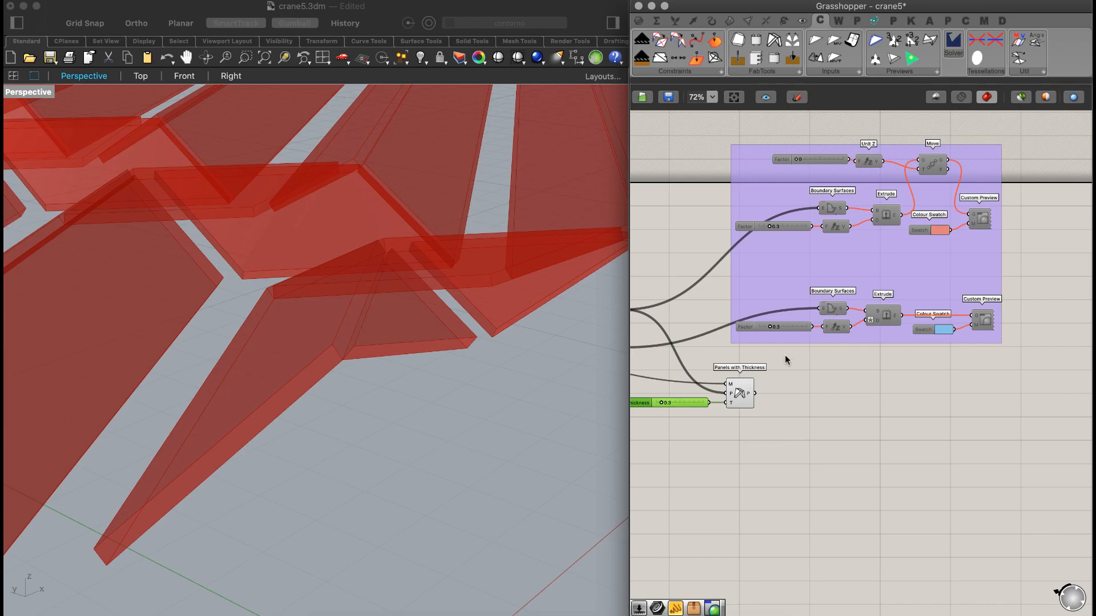
click(973, 210)
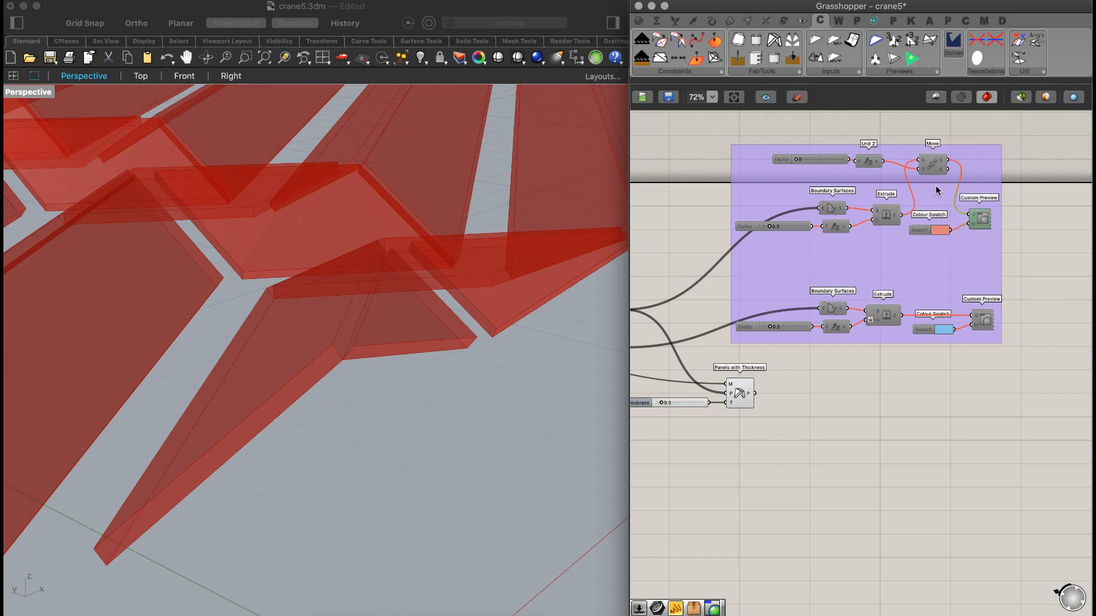
shift+click(939, 235)
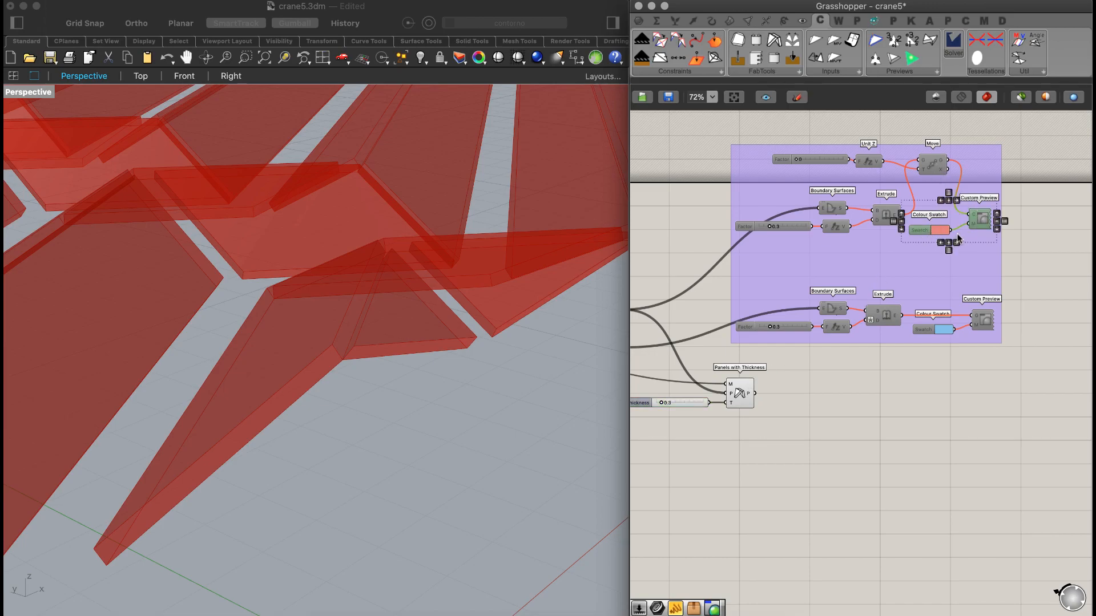
alt+drag(969, 232, 867, 412)
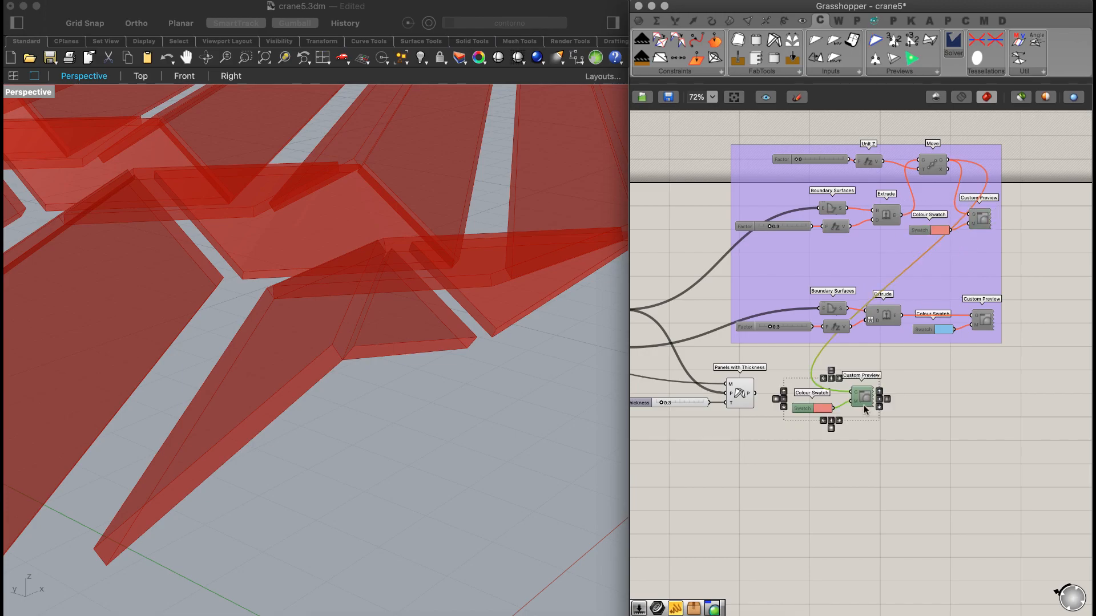
middle_click(891, 406)
click(927, 407)
drag(755, 393, 855, 394)
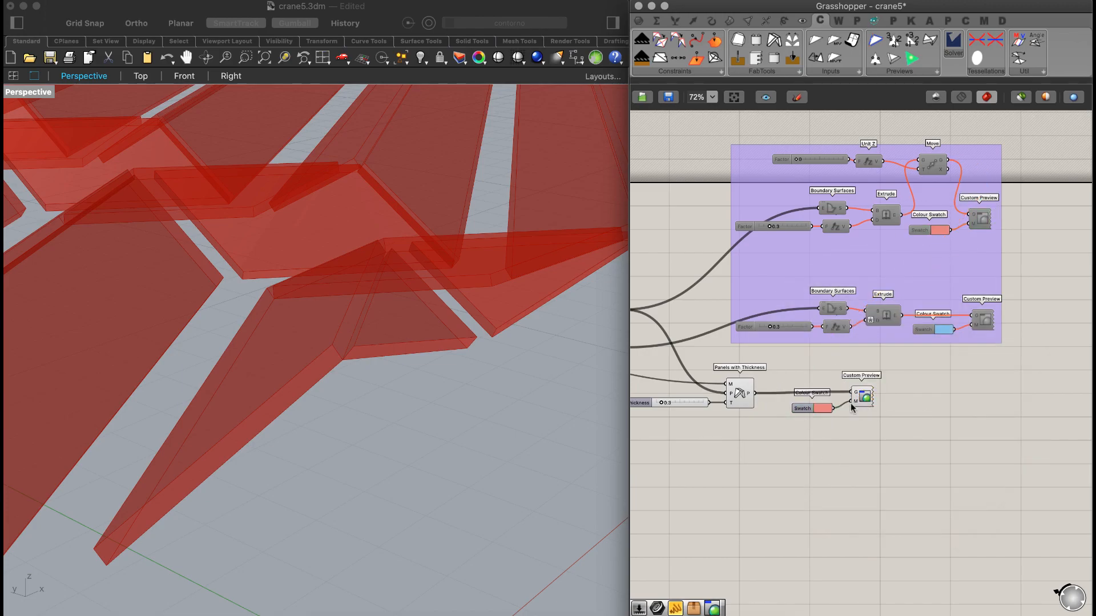
- Turn off the preview of the Panels with Thickness component so only the red custom preview displays the panels
click(742, 399)
middle_click(779, 371)
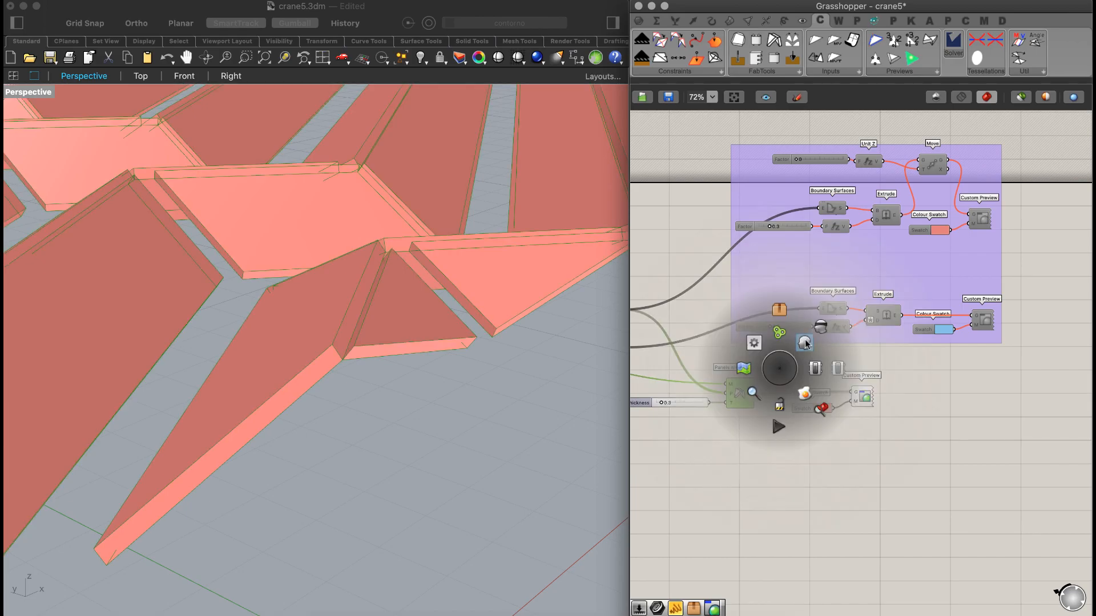
click(821, 327)
scroll(432, 247, up, 2)
scroll(432, 248, down, 5)
right_drag(420, 276, 391, 254)
scroll(391, 254, up, 5)
scroll(379, 285, down, 3)
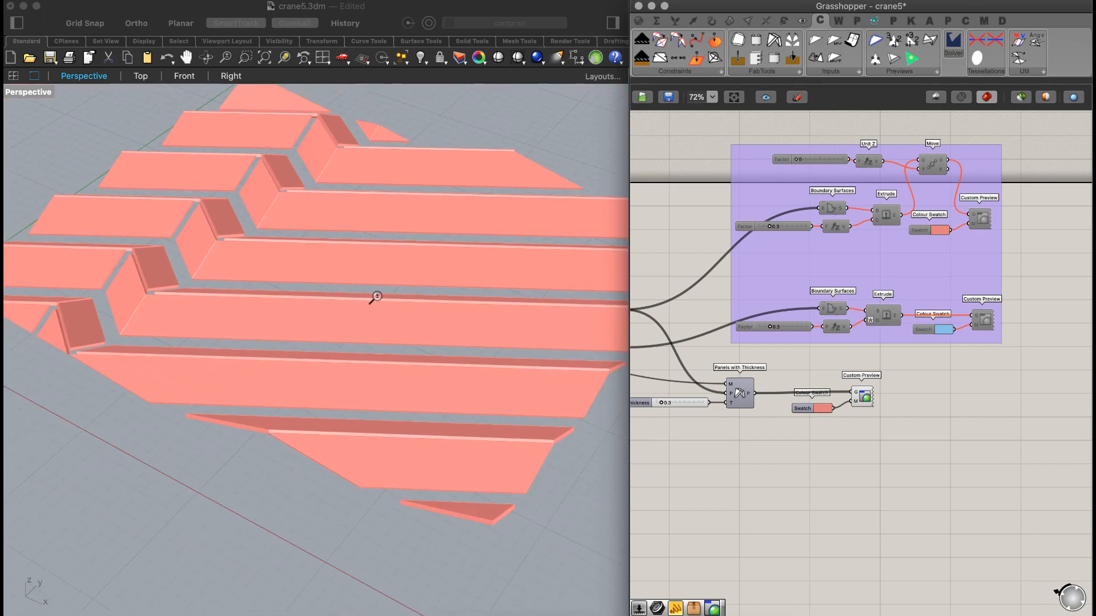
- Duplicate the slider, Panels with Thickness, swatch and Custom Preview below, and feed the lower Curve into the copy's P input
right_drag(836, 406, 954, 384)
drag(988, 433, 745, 364)
alt+drag(859, 382, 860, 440)
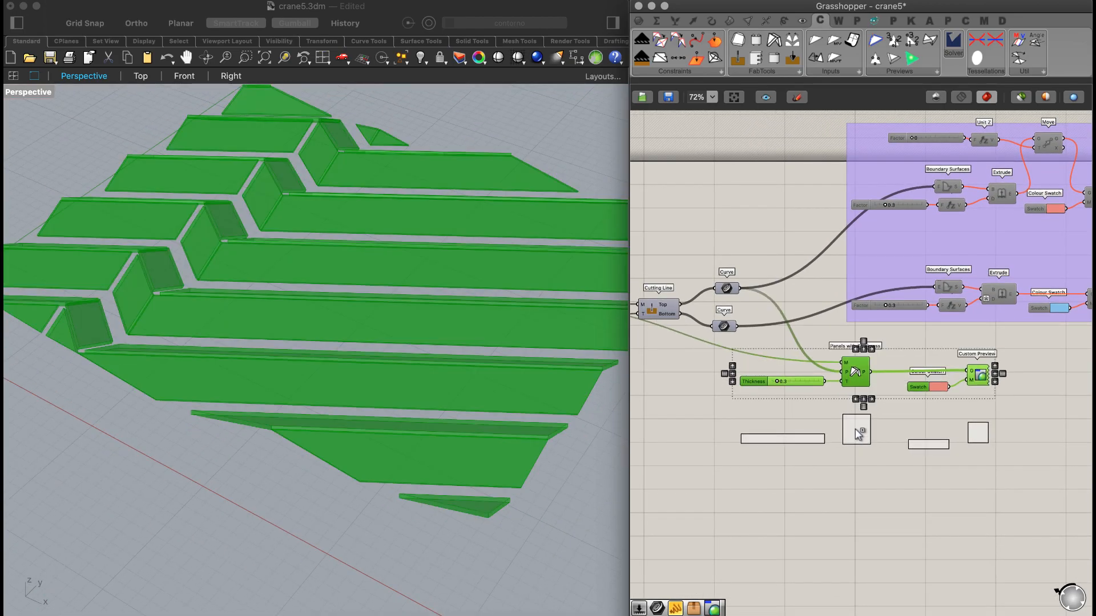
click(846, 493)
drag(737, 327, 843, 430)
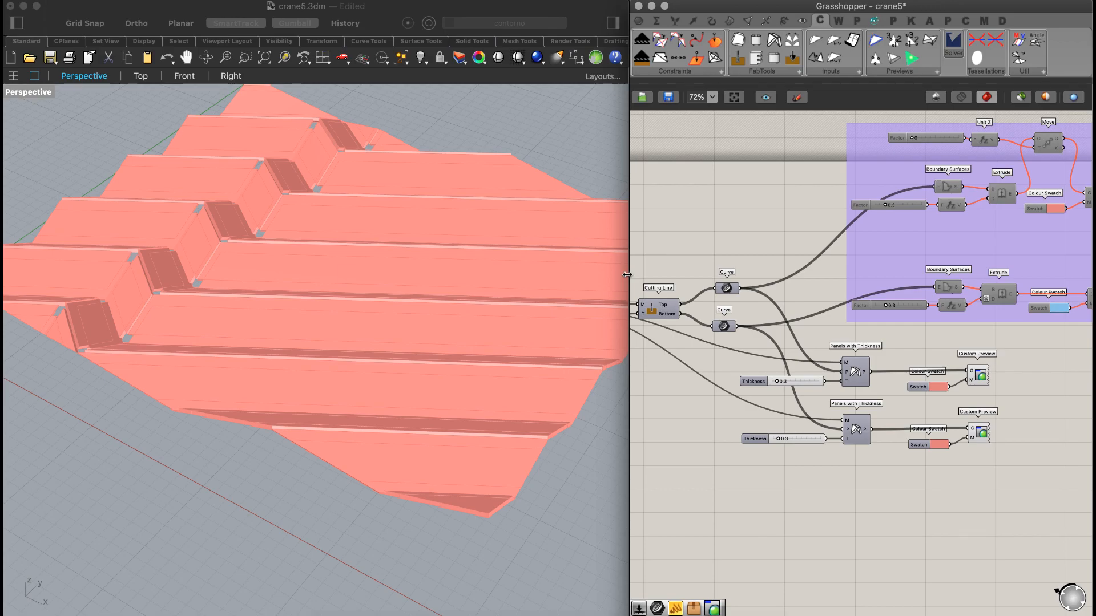
- Replace the red swatch of the lower Custom Preview with an enabled copy of the blue swatch
scroll(952, 361, right, 3)
scroll(971, 331, down, 1)
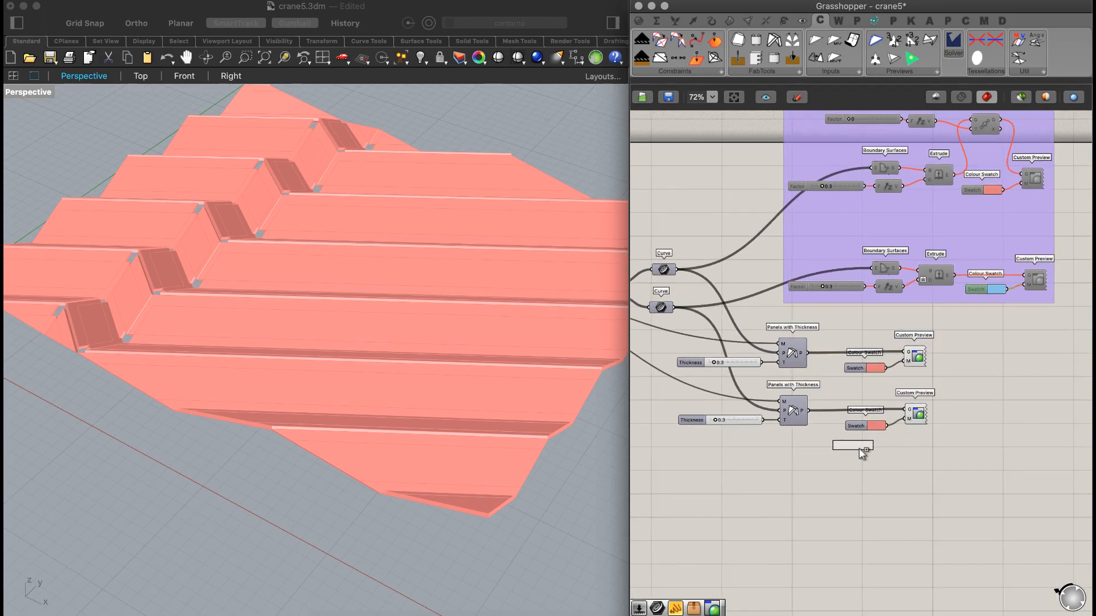
click(877, 428)
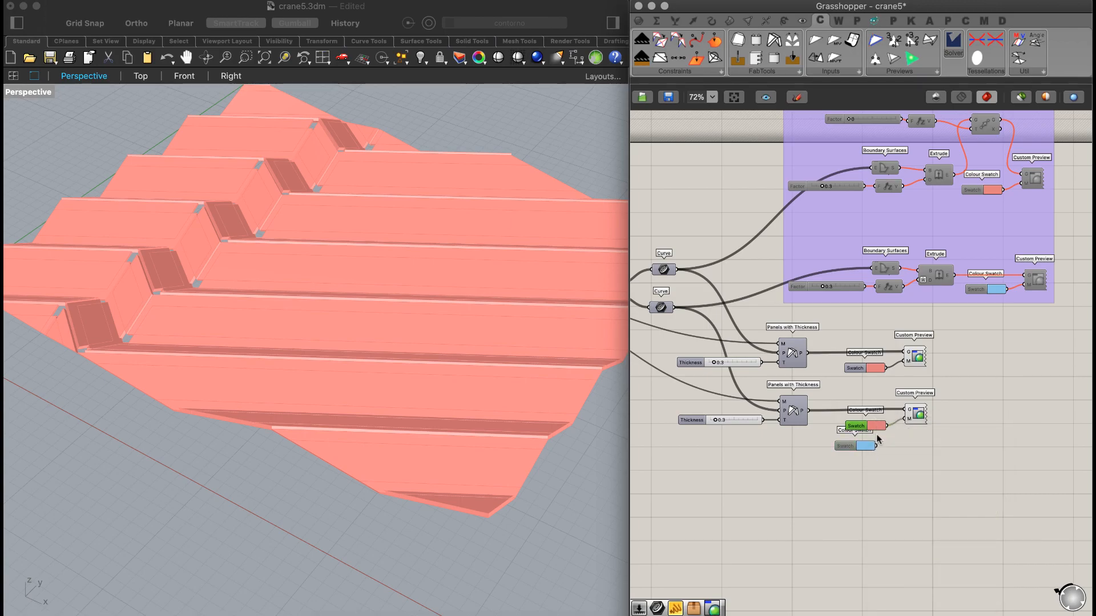
key(Delete)
mouse_move(876, 446)
mouse_down()
mouse_move(909, 419)
mouse_move(878, 425)
mouse_up()
middle_click(902, 443)
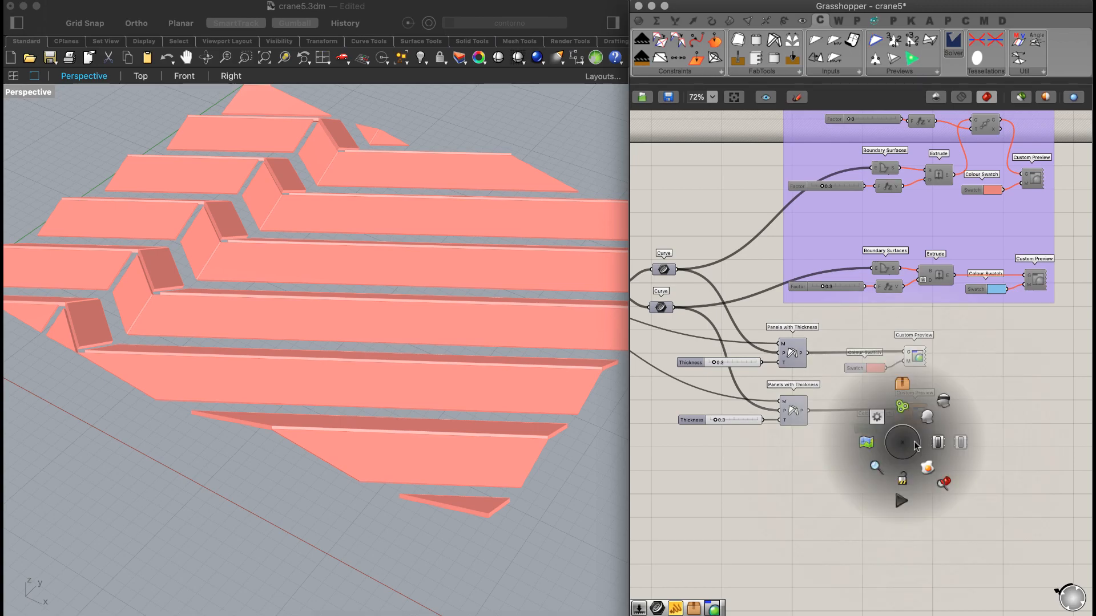
click(938, 443)
click(904, 477)
- Set the expression x*-1 on the T input of the lower Panels with Thickness component
right_drag(428, 348, 388, 319)
scroll(388, 318, up, 10)
scroll(389, 291, up, 1)
right_drag(460, 361, 402, 337)
scroll(954, 232, up, 6)
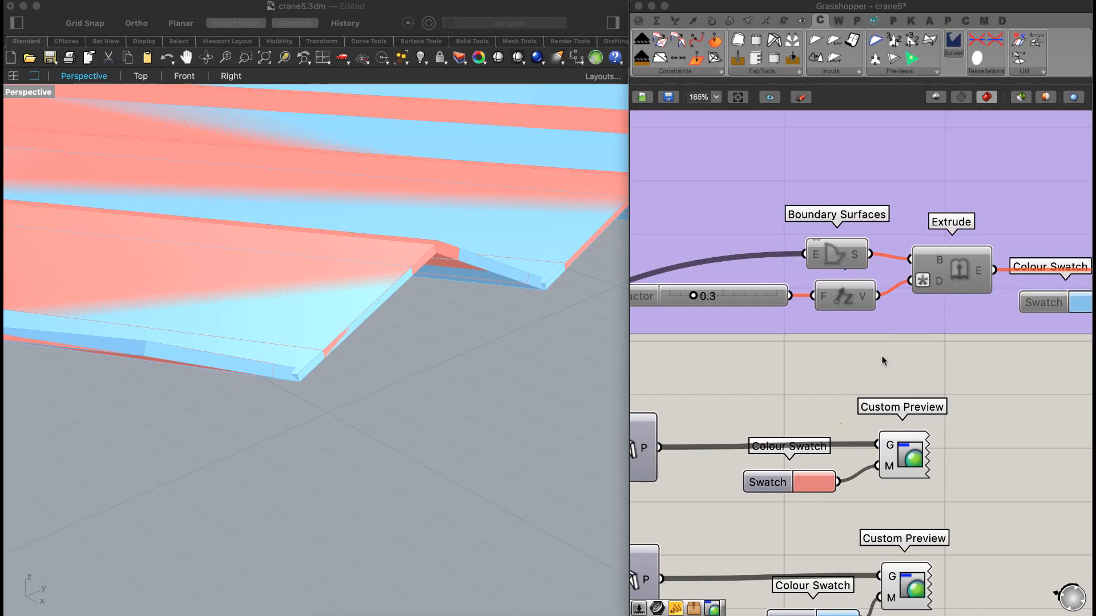
right_click(875, 330)
right_drag(826, 361, 951, 194)
right_drag(749, 428, 887, 419)
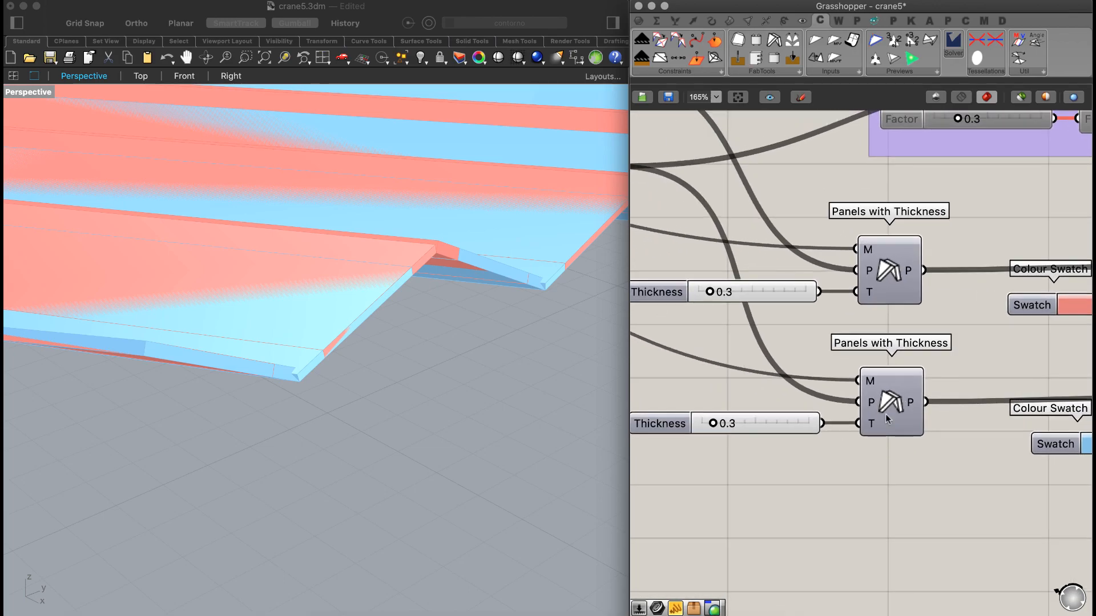
right_drag(735, 424, 829, 428)
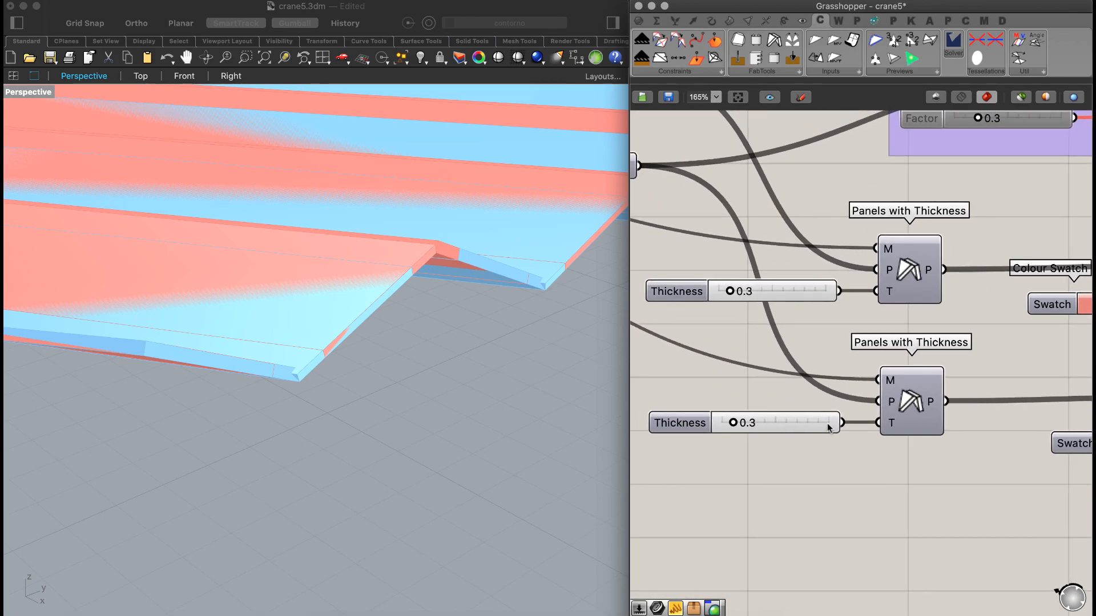
right_click(890, 429)
click(926, 512)
text(x*-1)
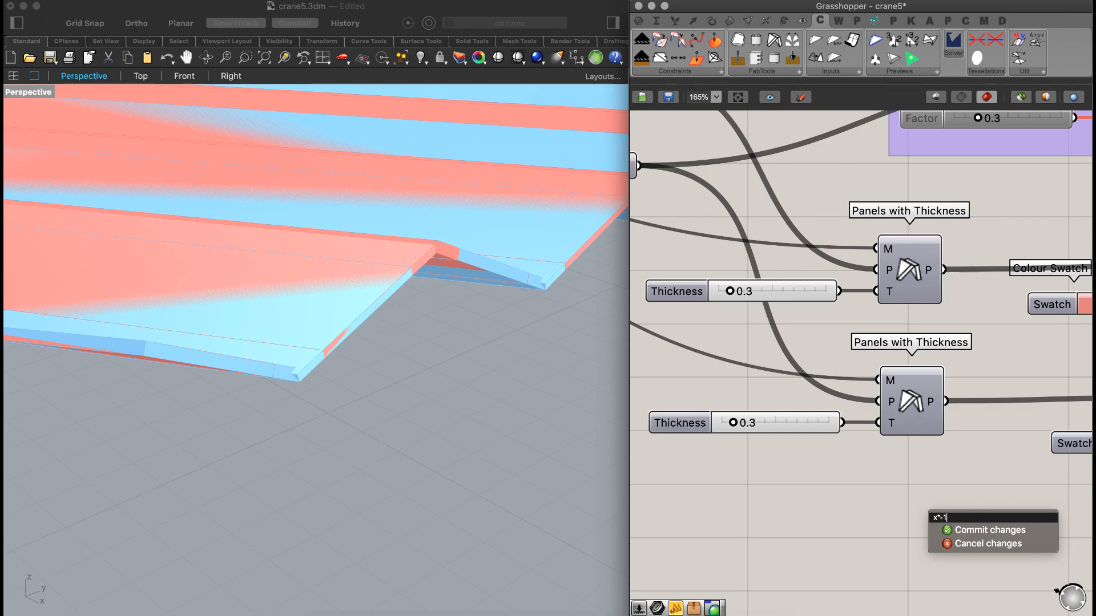
key(Return)
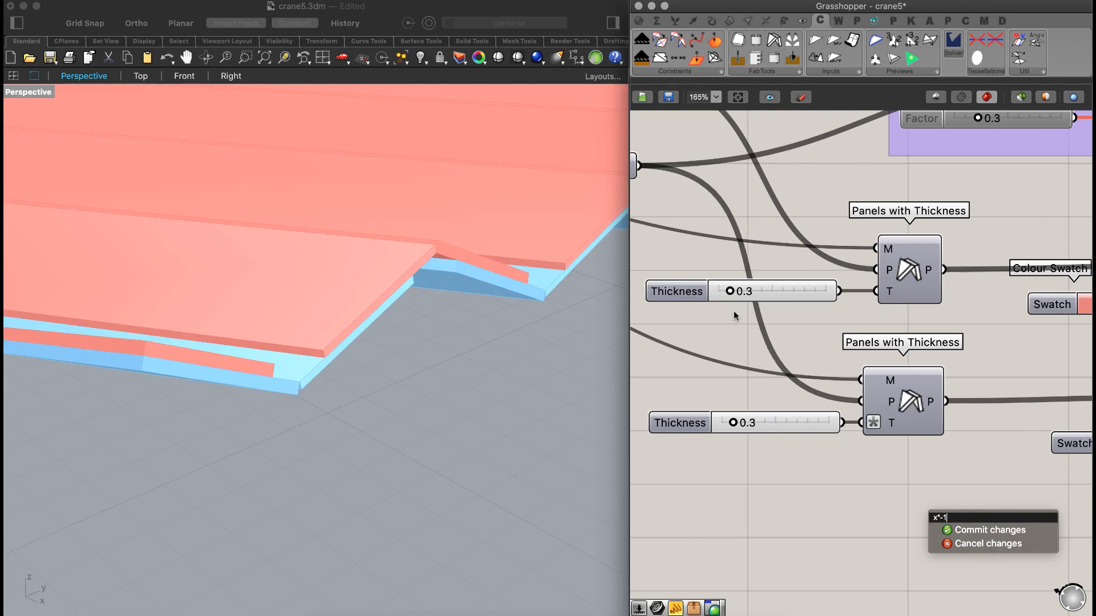
- Inspect the red and blue panel layers along the folded edge from several angles and distances
right_drag(393, 276, 343, 282)
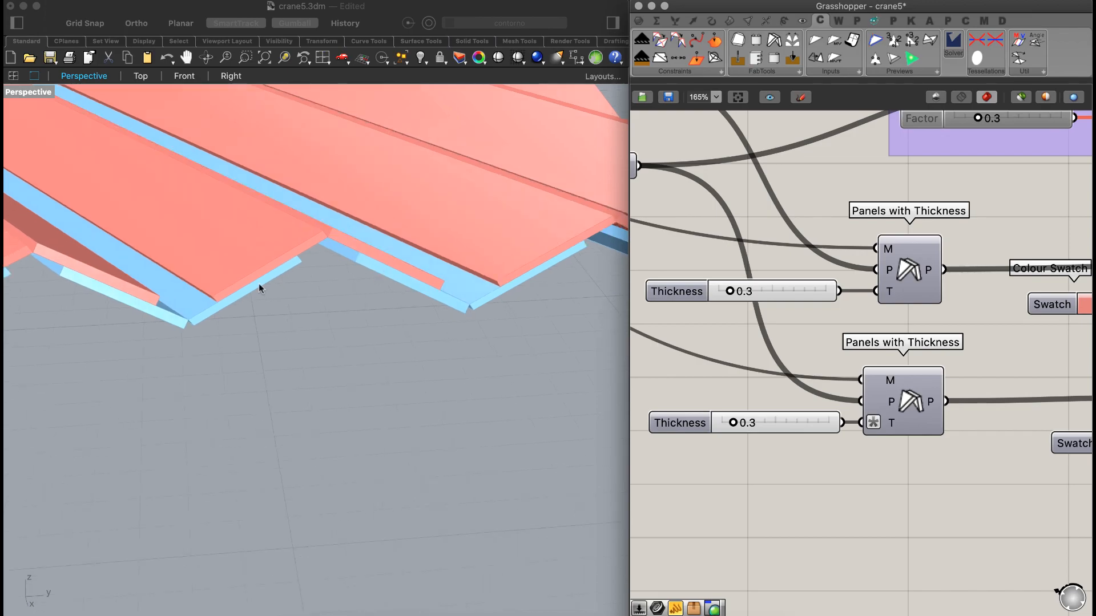
right_drag(198, 288, 403, 342)
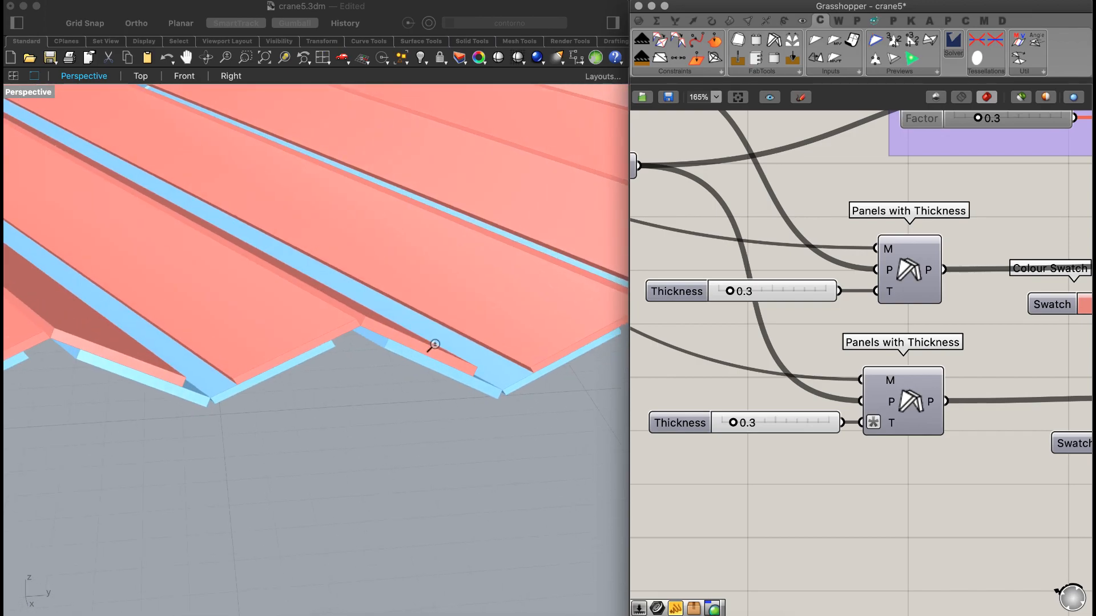
scroll(434, 344, up, 3)
scroll(428, 337, down, 10)
right_drag(429, 334, 403, 342)
scroll(753, 309, down, 6)
- Copy the Factor slider, Unit Z and Move components from the purple group and place them above the upper Panels with Thickness
drag(969, 407, 830, 342)
right_drag(830, 344, 730, 380)
click(892, 294)
right_drag(896, 324, 901, 366)
click(883, 167)
shift+click(831, 162)
shift+click(776, 164)
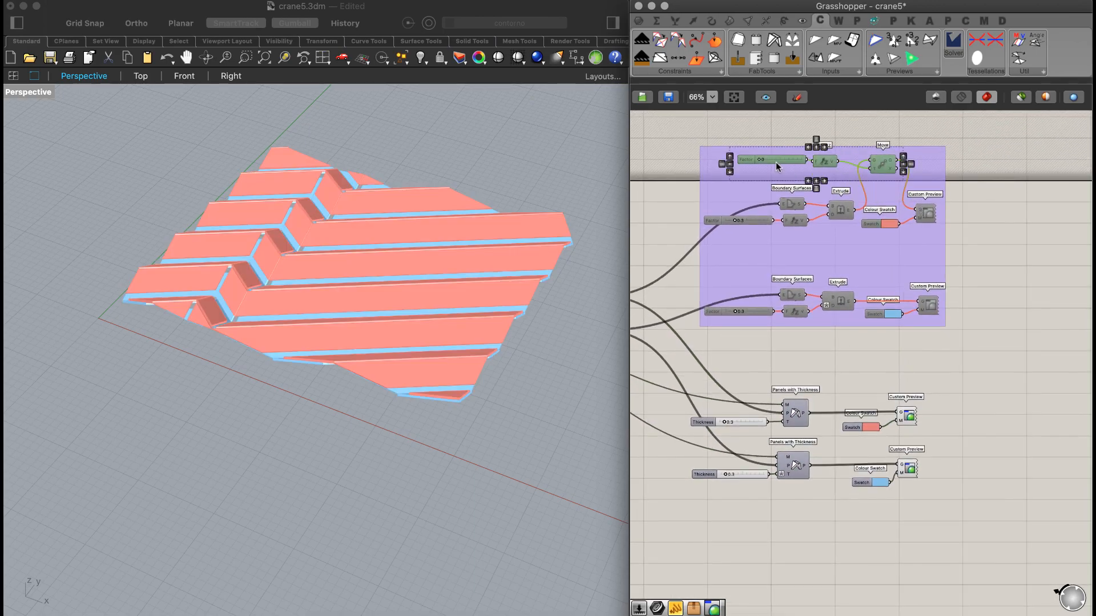
key(super+v)
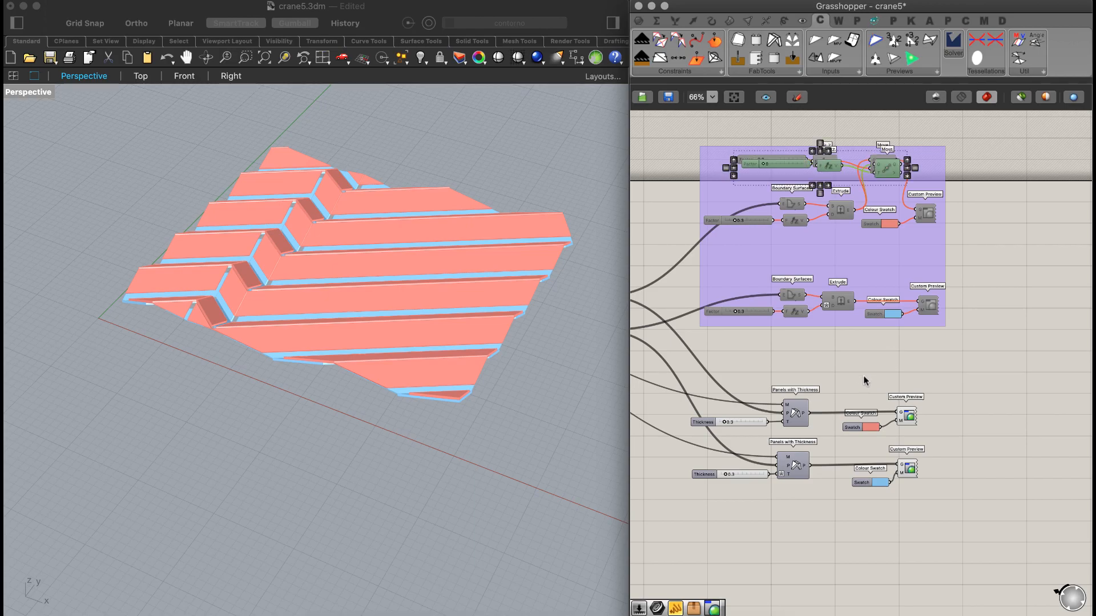
drag(908, 342, 910, 365)
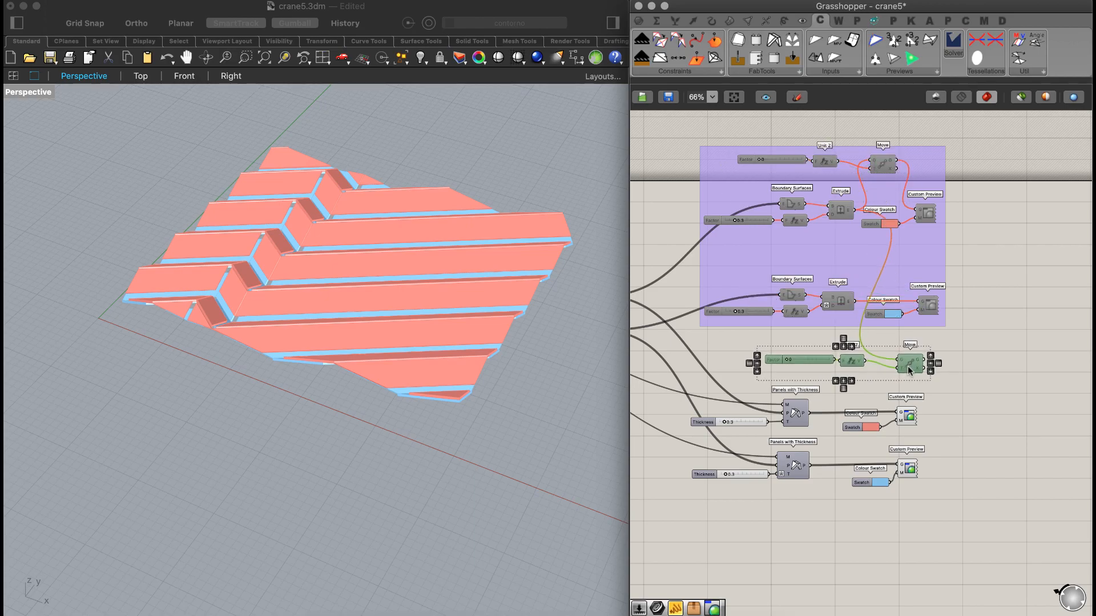
- Route the upper panels through the copied Move into the red Custom Preview, and enable the copied slider, Unit Z and Move
drag(811, 413, 901, 412)
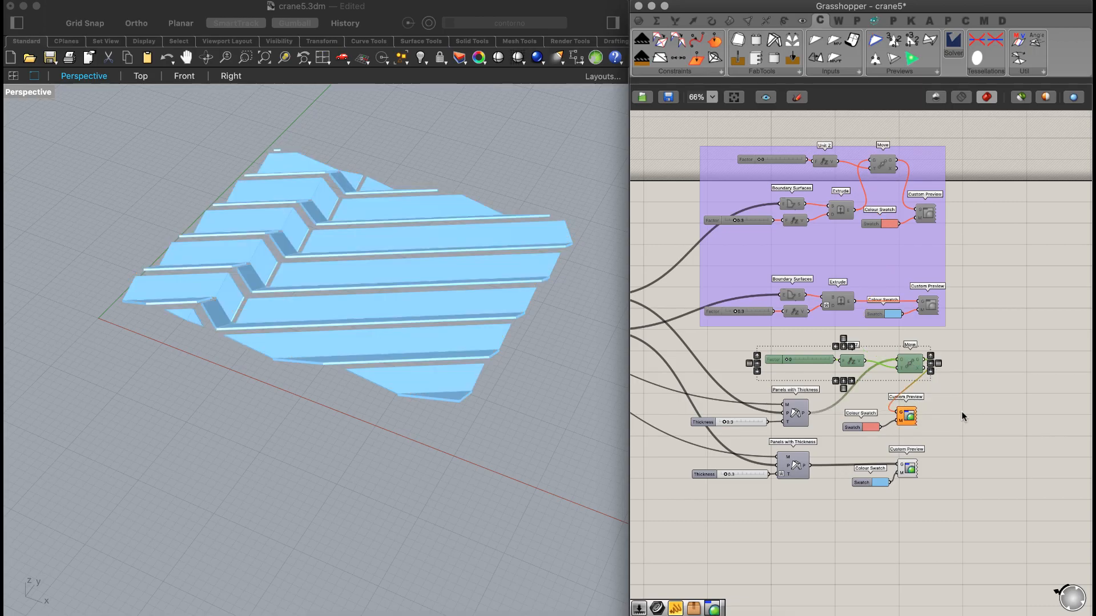
click(879, 377)
drag(970, 349, 759, 370)
key(space)
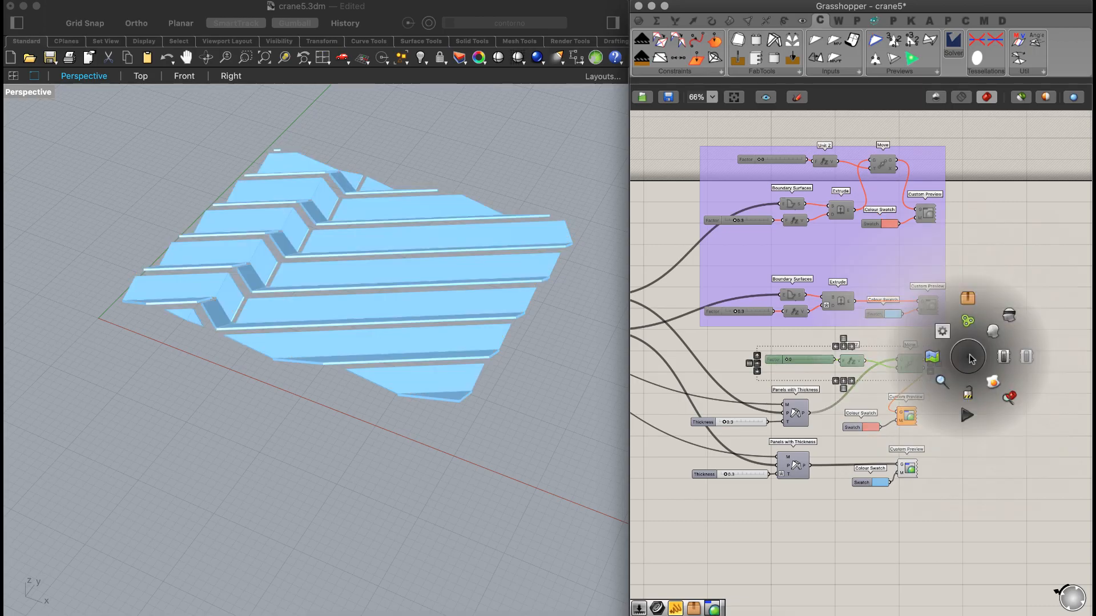
key(space)
click(1022, 361)
click(974, 368)
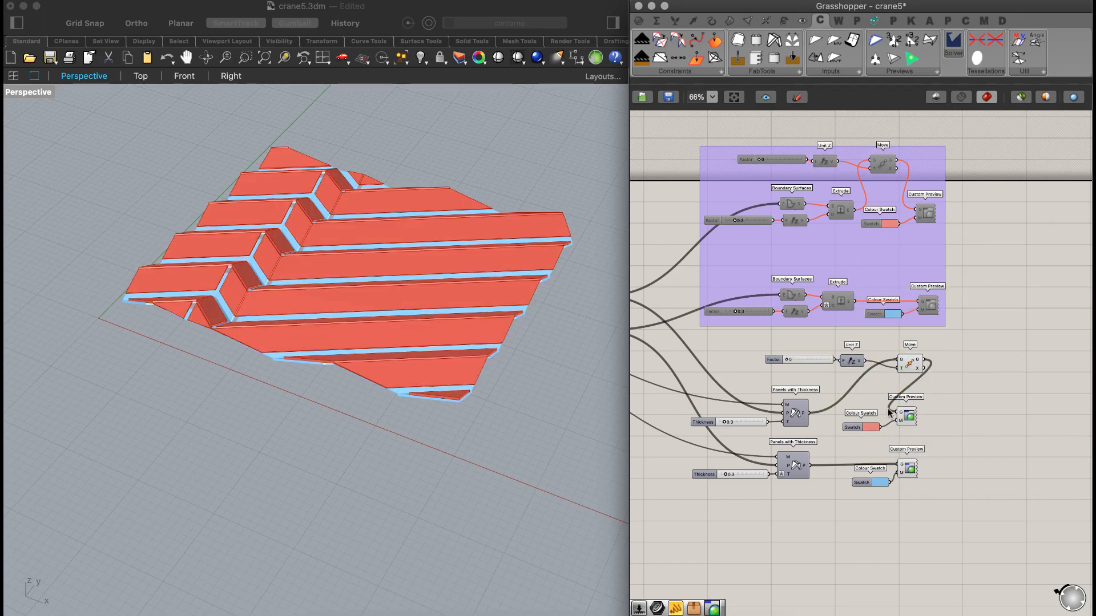
- Turn off the preview of the copied Move component
drag(779, 392, 811, 511)
click(981, 392)
drag(955, 358, 893, 376)
key(space)
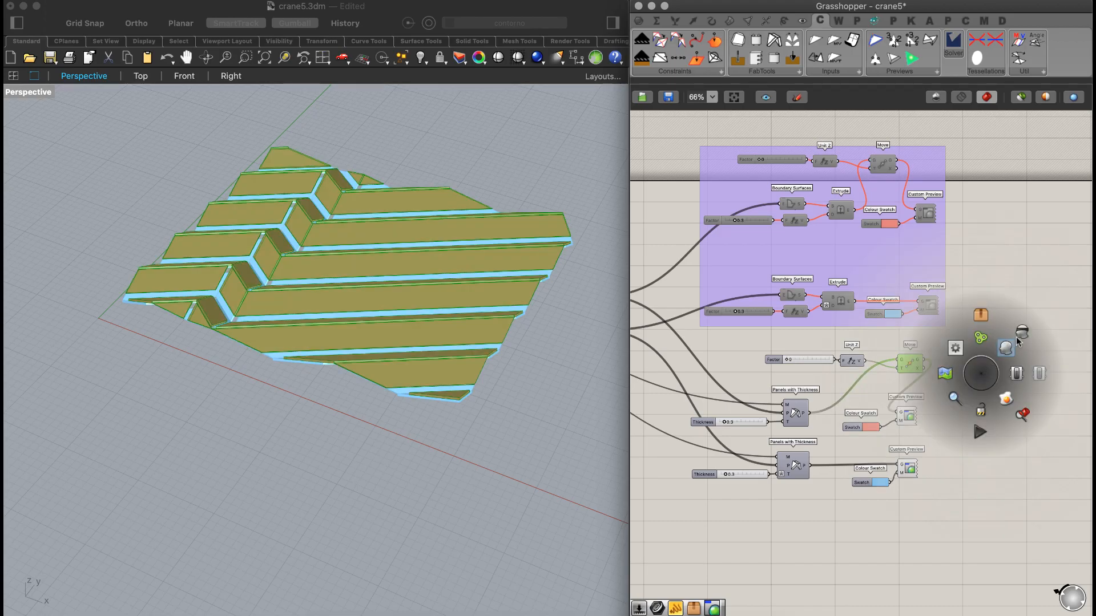
click(1015, 336)
click(1000, 347)
- Examine how the red and blue panel layers fit together by viewing the folded model from several angles
right_drag(318, 298, 367, 252)
scroll(352, 247, up, 8)
scroll(358, 239, down, 4)
scroll(294, 243, up, 6)
right_drag(294, 244, 344, 331)
scroll(351, 283, down, 10)
right_drag(352, 284, 394, 370)
scroll(412, 278, up, 5)
scroll(430, 242, up, 5)
- Lift the red panel layer off the blue one by setting the copied Factor slider to 21
right_drag(430, 234, 368, 330)
scroll(377, 279, down, 2)
drag(788, 360, 796, 360)
right_drag(287, 245, 299, 268)
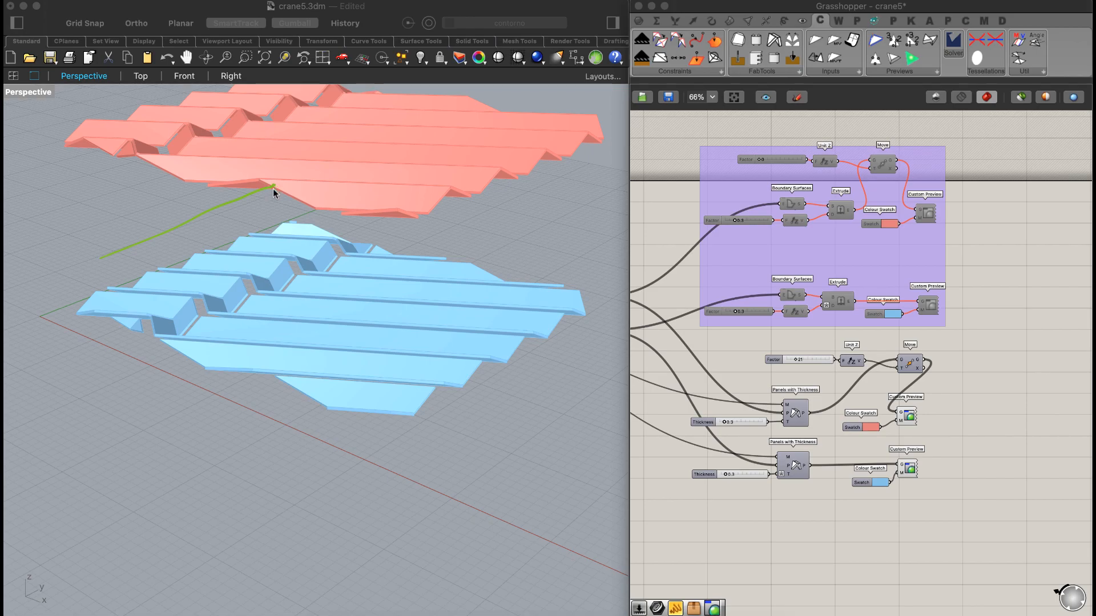
mouse_move(69, 275)
mouse_down()
mouse_move(275, 185)
mouse_move(501, 234)
mouse_move(479, 299)
mouse_move(336, 373)
mouse_move(77, 272)
mouse_up()
click(299, 262)
drag(617, 204, 617, 240)
mouse_move(600, 213)
mouse_down()
mouse_move(634, 214)
mouse_move(665, 239)
mouse_up()
mouse_move(675, 204)
mouse_down()
mouse_move(674, 245)
mouse_move(702, 246)
mouse_up()
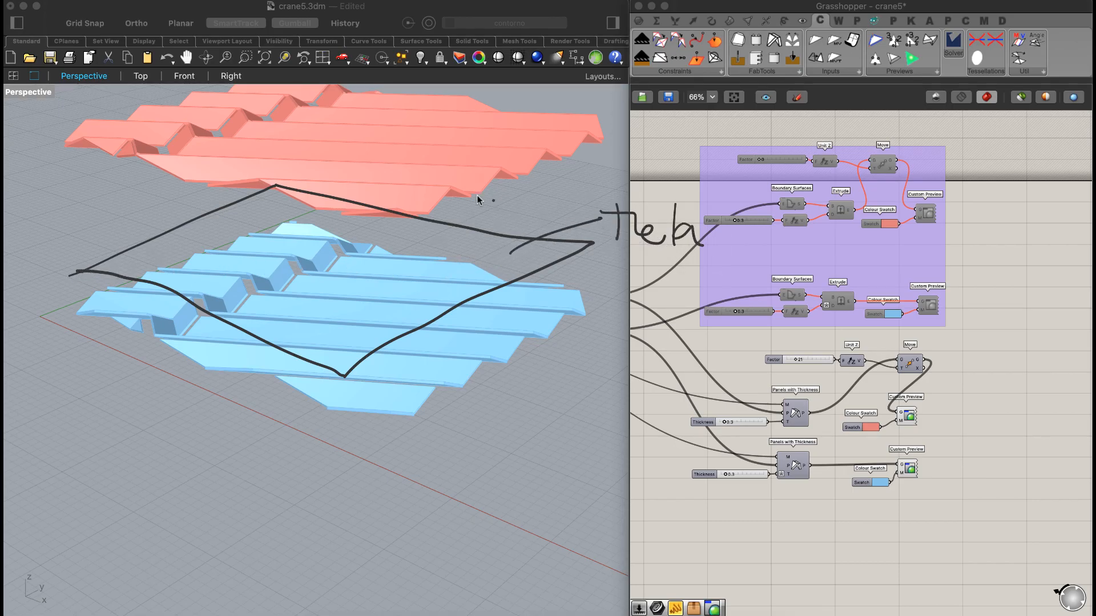
key(Escape)
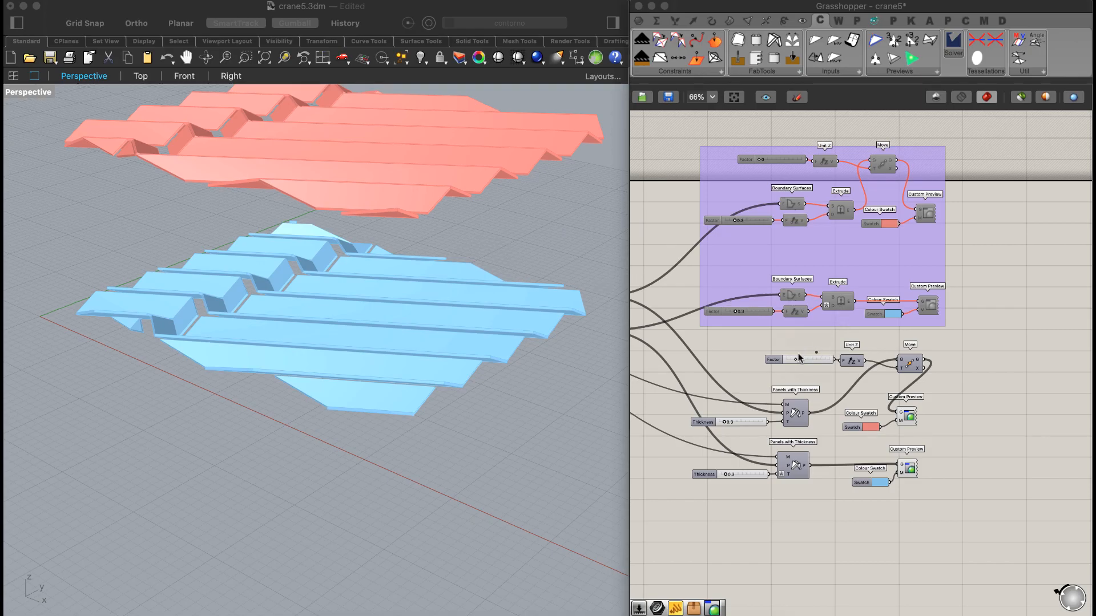
- Set the copied Factor slider to 0 to bring the red and blue panel layers back together
drag(797, 362, 768, 362)
right_drag(347, 337, 311, 271)
shift+right_drag(341, 310, 349, 492)
ctrl+right_drag(343, 276, 451, 273)
scroll(356, 222, down, 3)
right_drag(405, 313, 382, 276)
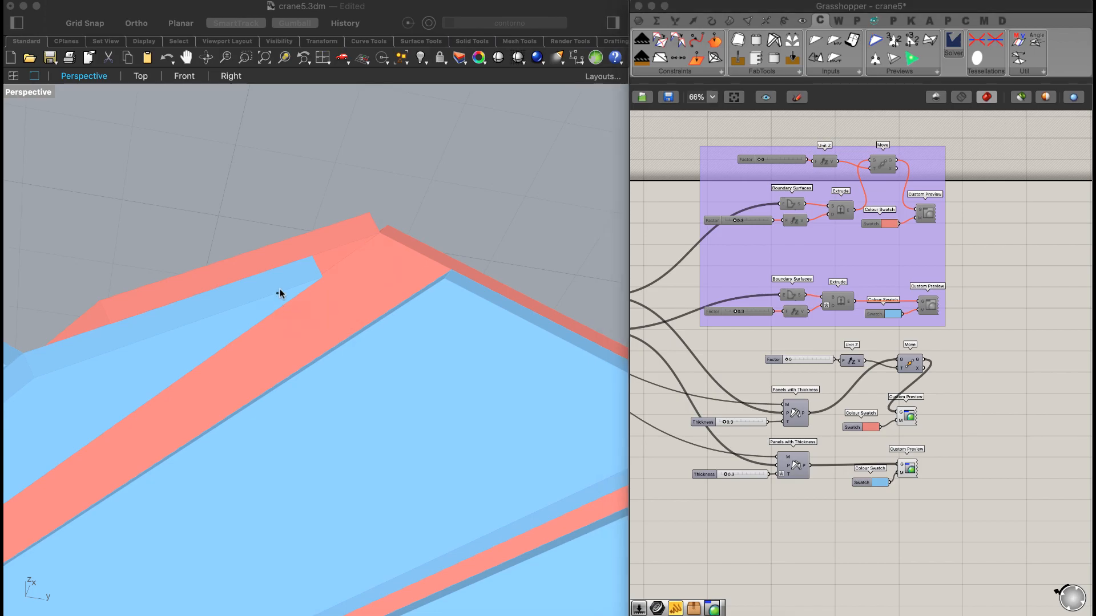
- Examine the model's edge profile and the fold seams between the thick panels up close
scroll(301, 285, up, 5)
scroll(309, 248, down, 3)
right_drag(320, 252, 317, 369)
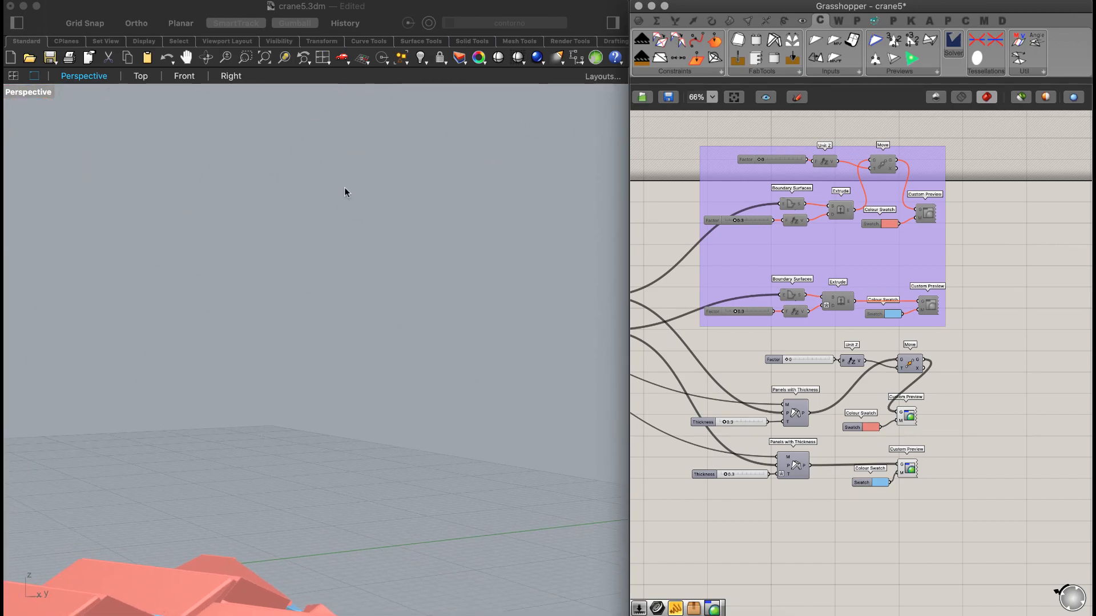
click(264, 57)
right_drag(338, 182, 286, 400)
scroll(399, 228, up, 6)
scroll(408, 242, down, 5)
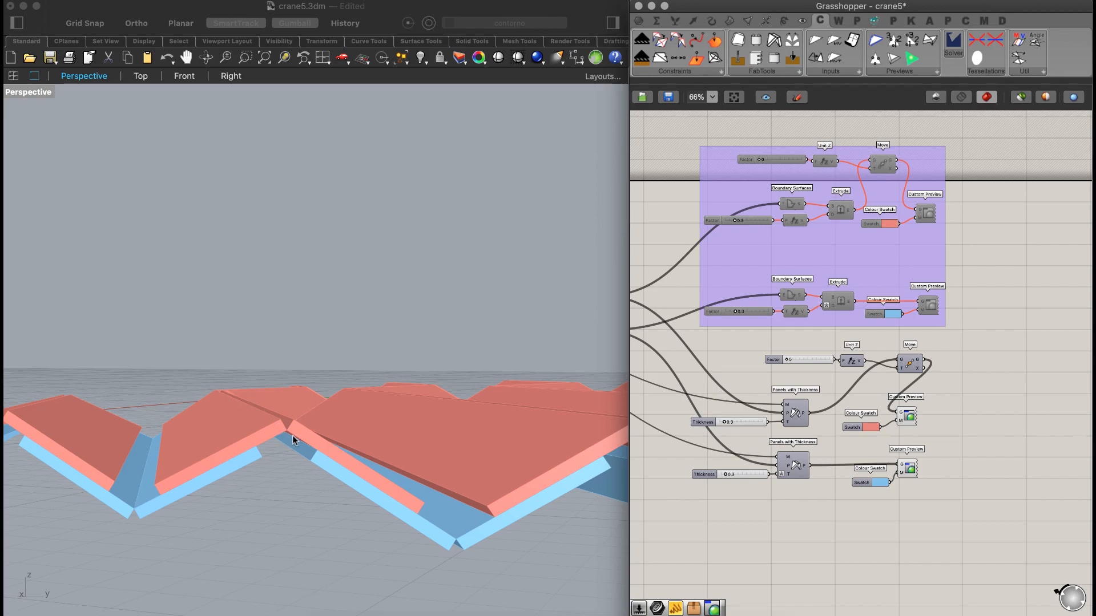
mouse_move(256, 412)
right_down()
mouse_move(235, 379)
mouse_move(286, 340)
mouse_move(255, 403)
right_up()
scroll(255, 403, up, 10)
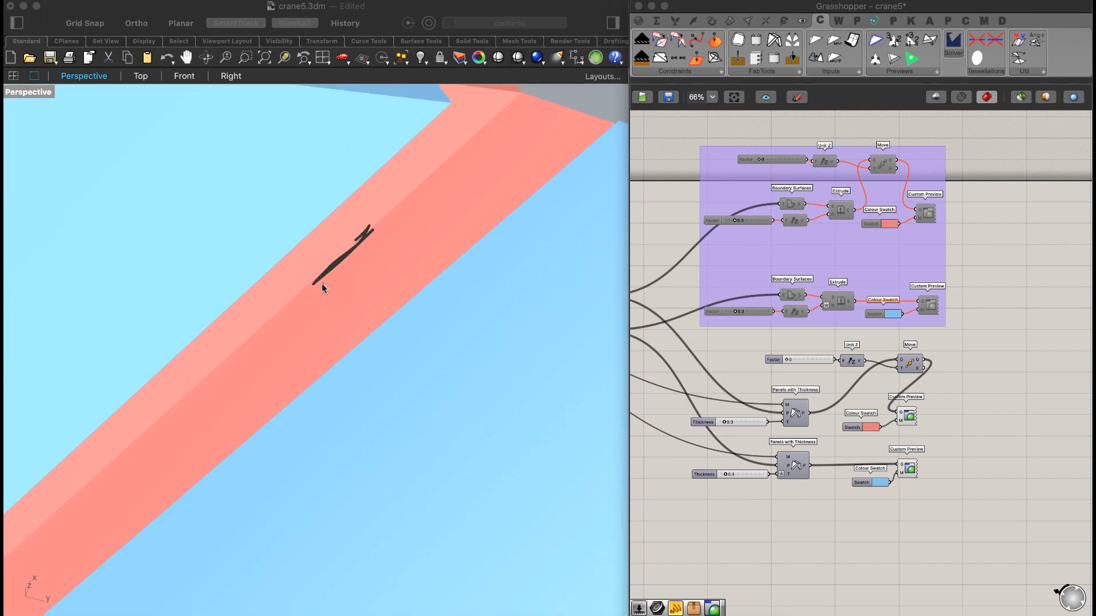
mouse_move(368, 229)
mouse_down()
mouse_move(323, 240)
mouse_move(314, 282)
mouse_up()
drag(315, 261, 317, 267)
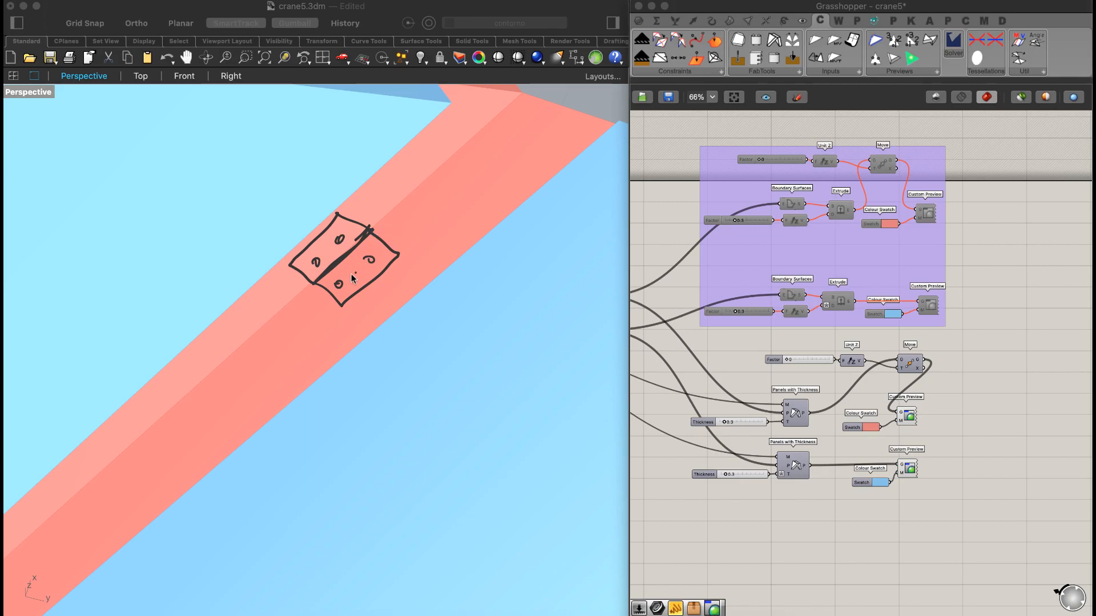
key(Escape)
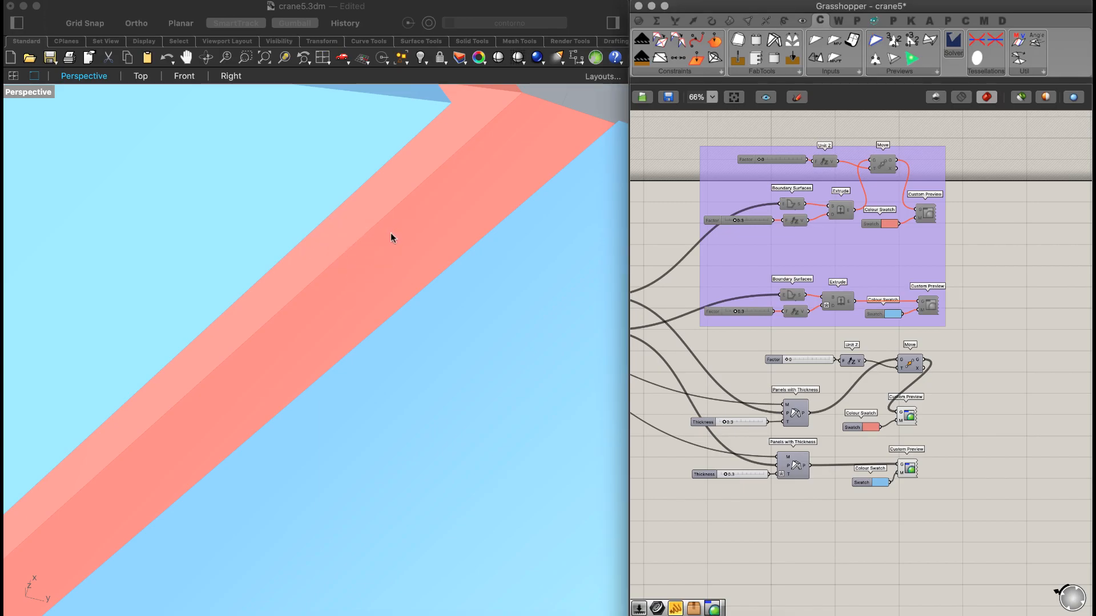
key(ctrl+a)
key(Escape)
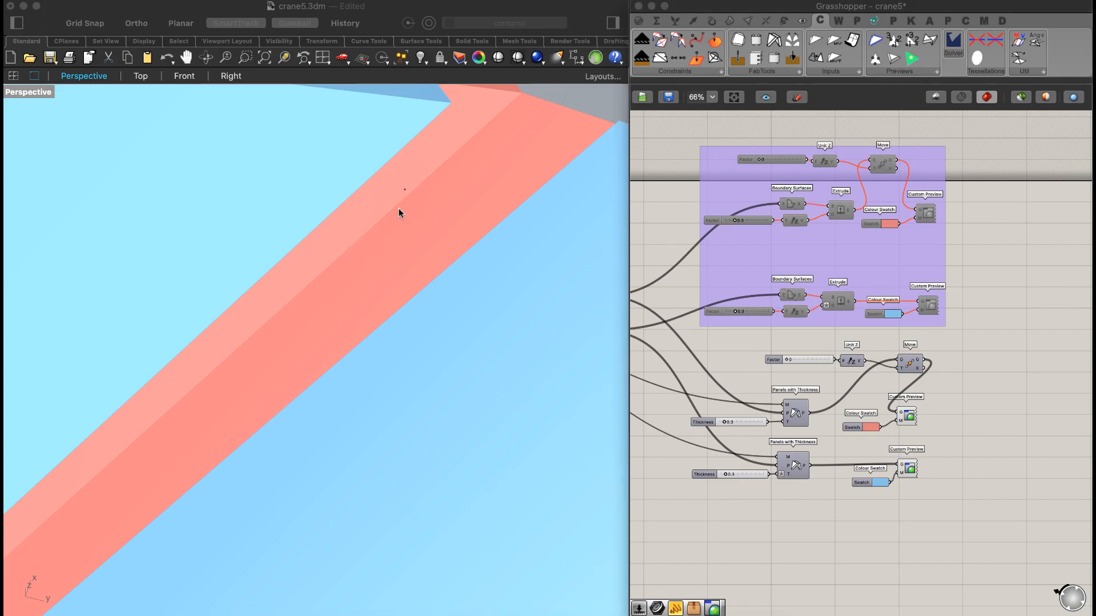
- Examine in profile where the overlapping red and blue panels touch along their shared faces
scroll(409, 184, down, 5)
right_drag(395, 159, 316, 317)
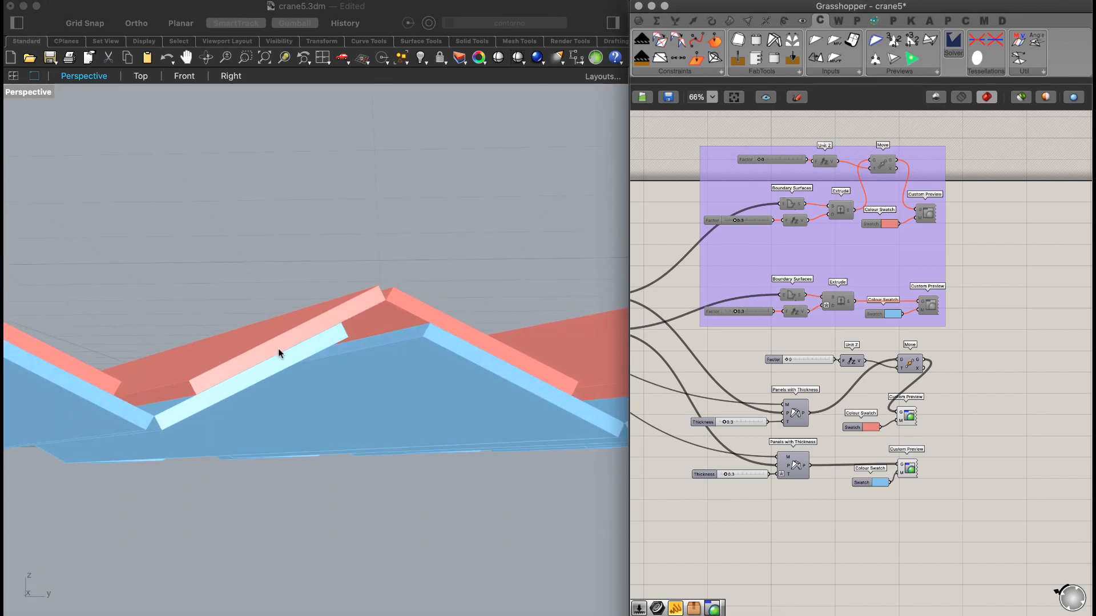
scroll(272, 338, up, 4)
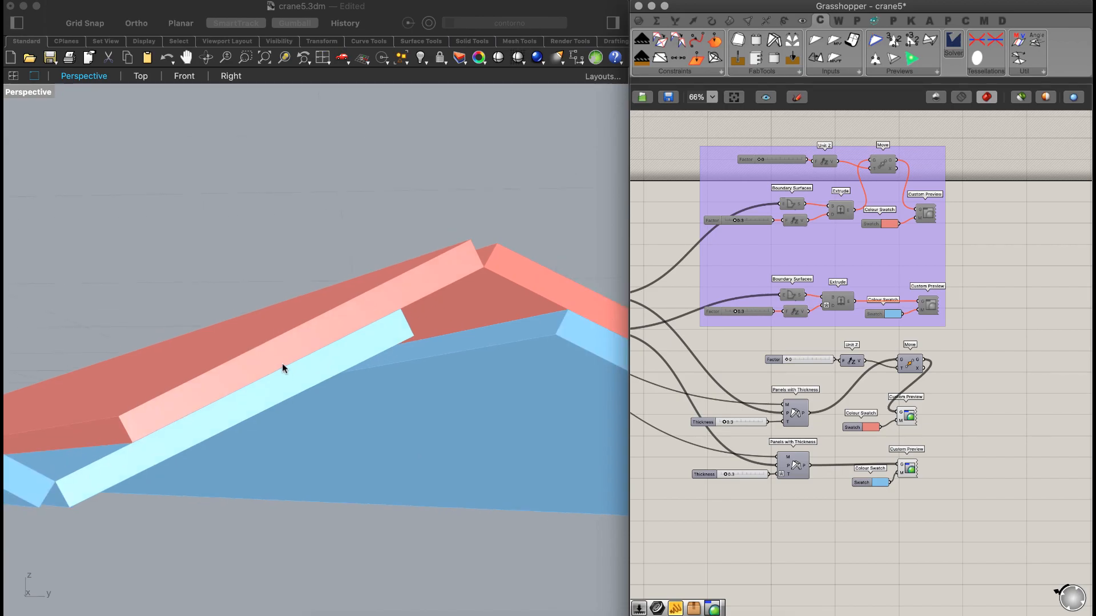
drag(291, 363, 403, 309)
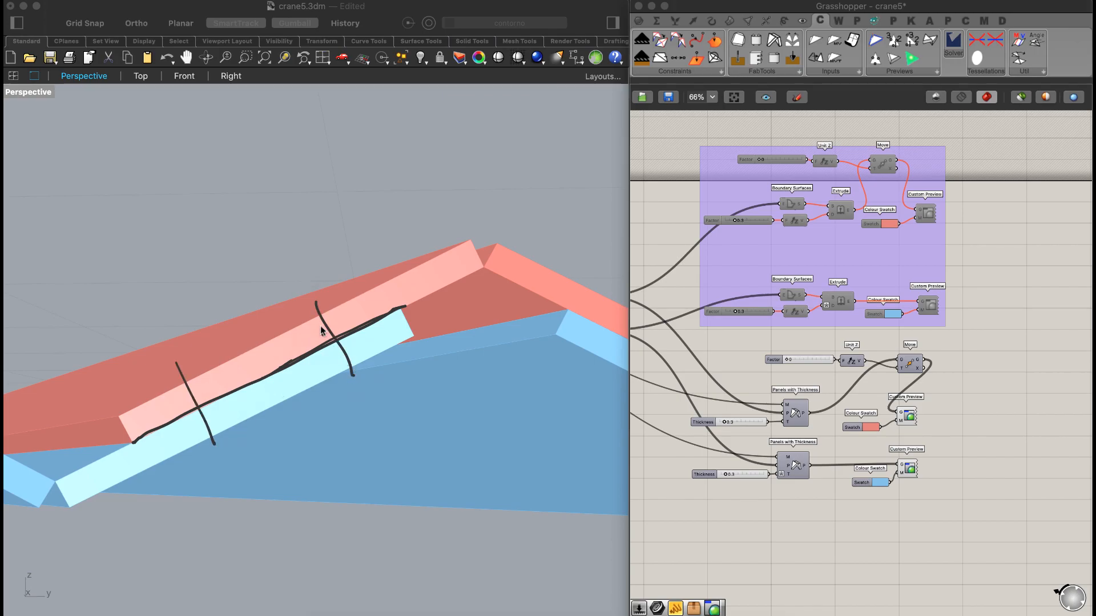
click(348, 212)
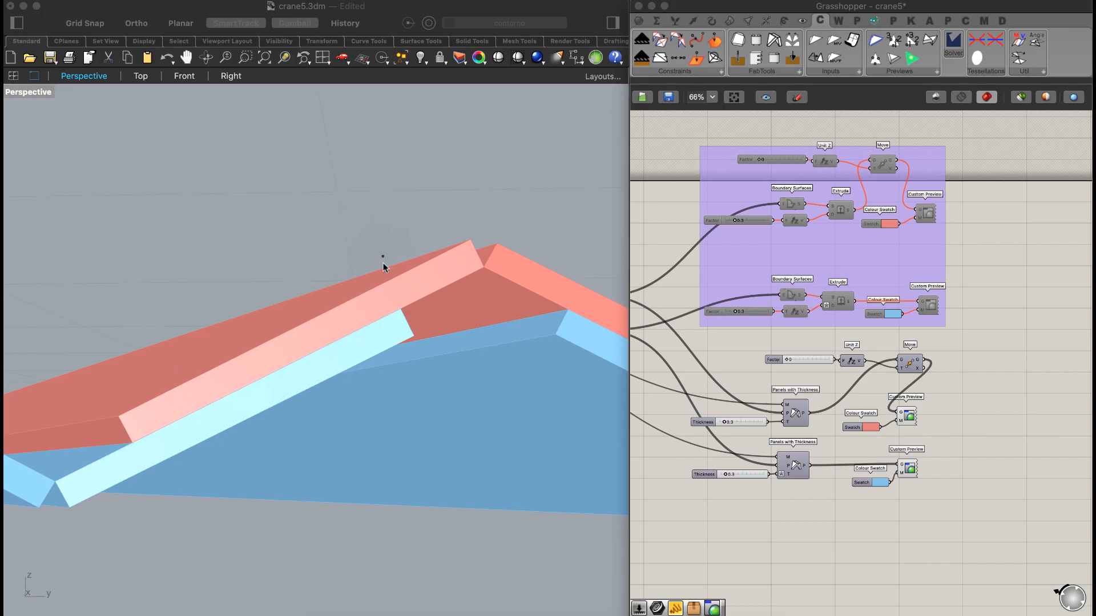
right_drag(372, 260, 422, 302)
scroll(361, 249, up, 5)
scroll(360, 249, down, 5)
- Unfold the model partway with the CraneSolver, turning the solver on for the motion and off again
scroll(701, 289, left, 10)
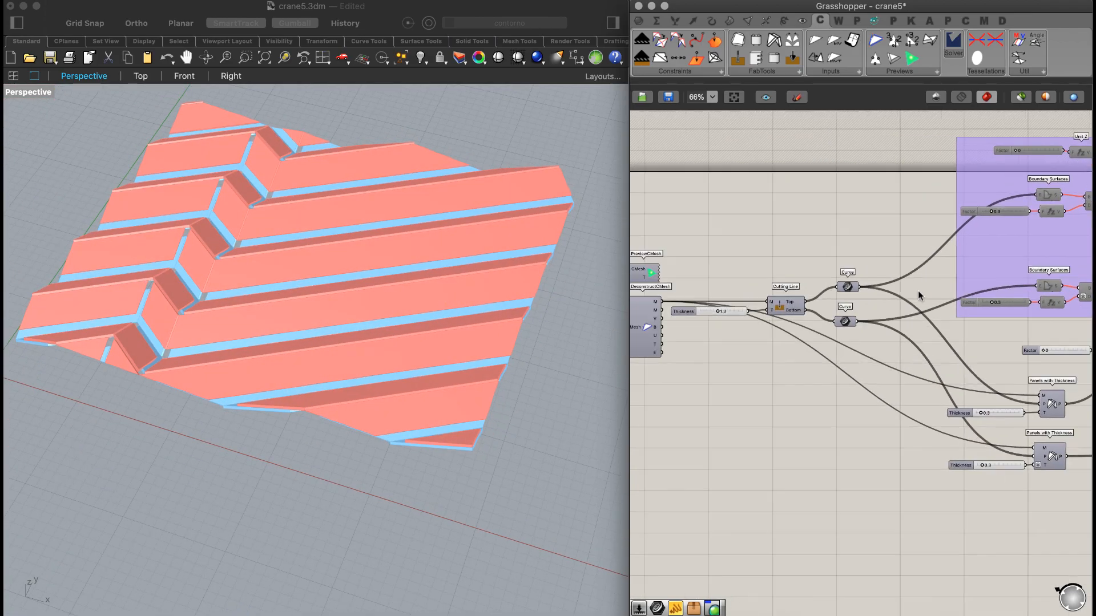
scroll(701, 289, left, 5)
scroll(829, 269, up, 6)
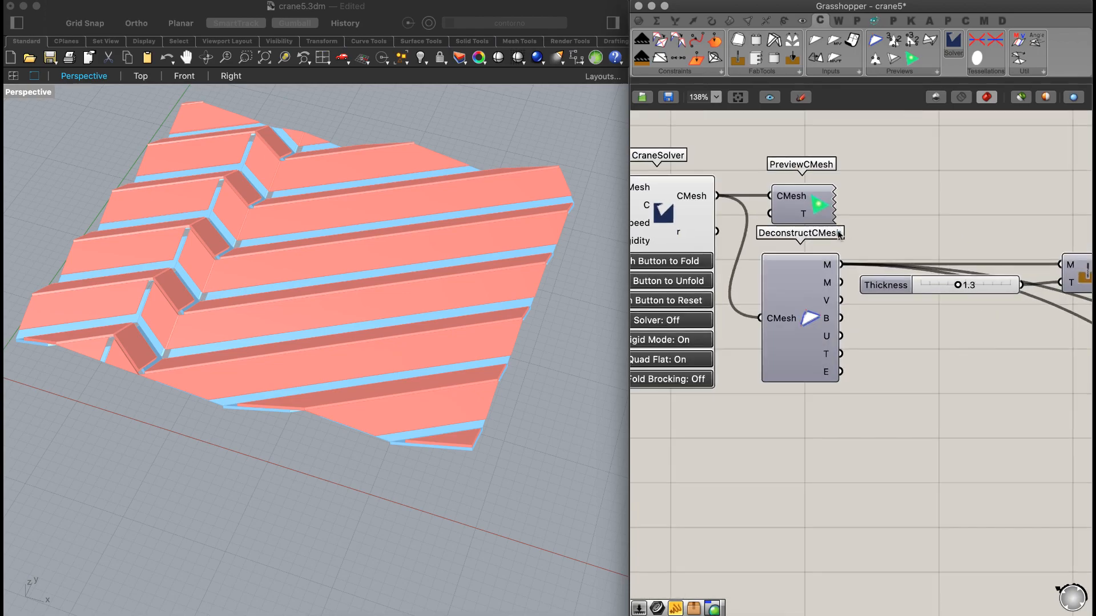
scroll(830, 269, left, 2)
right_drag(434, 285, 556, 294)
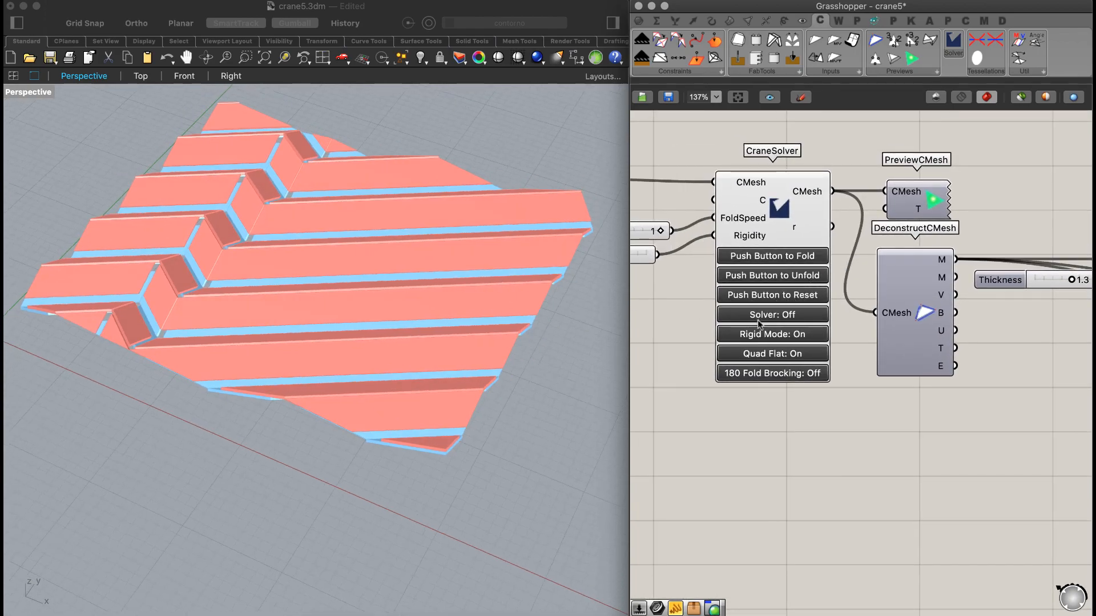
click(789, 314)
click(778, 278)
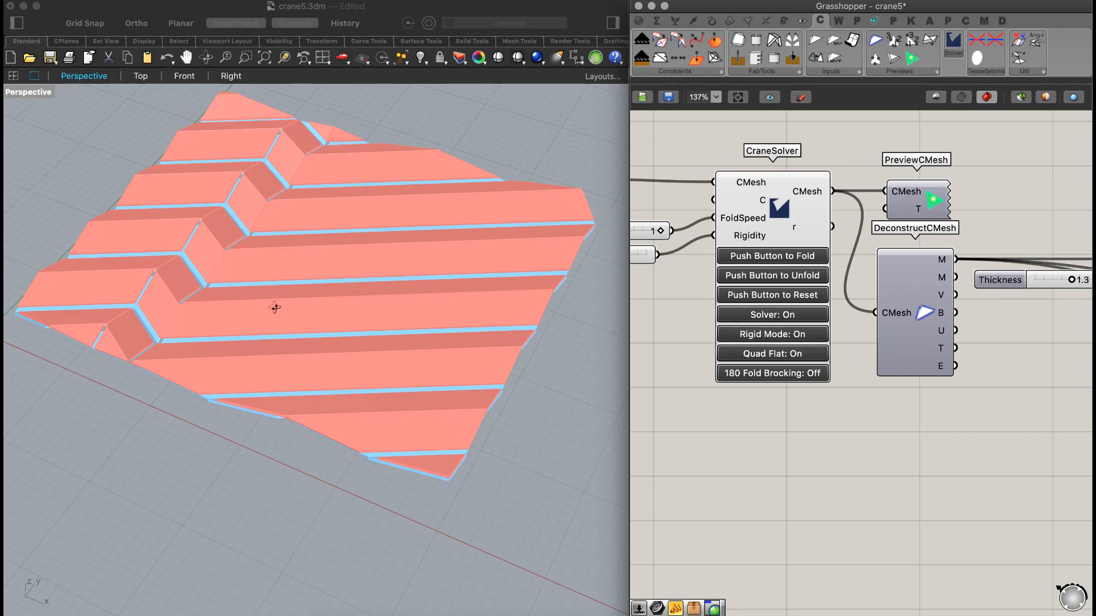
right_drag(274, 307, 284, 306)
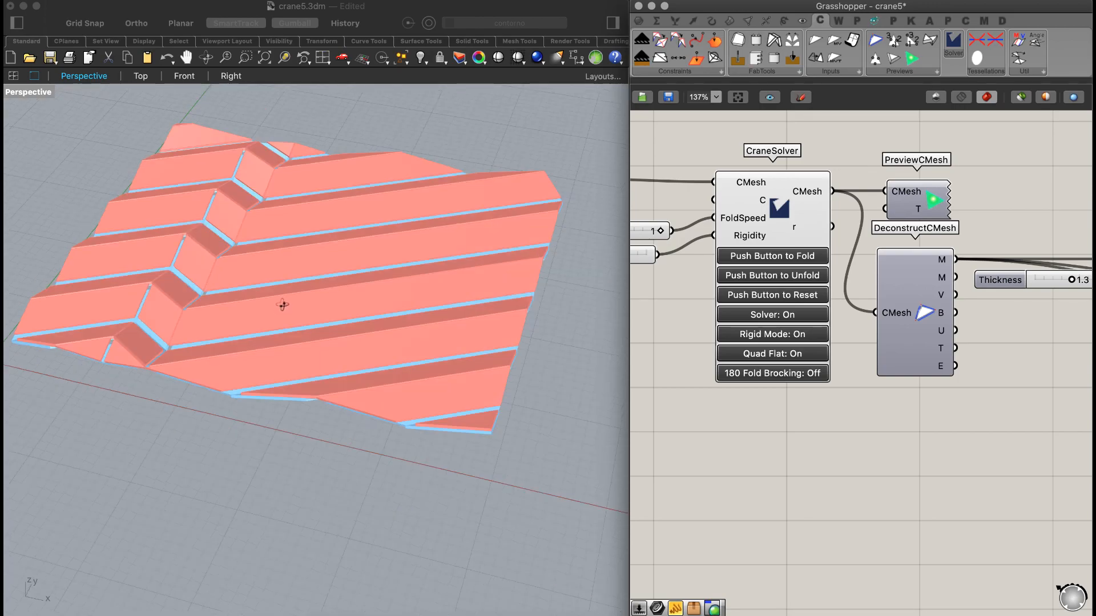
click(760, 319)
- Review the partly unfolded model and the component chain leading to the disabled extrusion group
right_drag(208, 301, 274, 291)
scroll(276, 283, up, 5)
right_drag(431, 271, 369, 348)
right_drag(959, 261, 679, 327)
right_drag(932, 269, 750, 295)
right_drag(1055, 166, 870, 334)
right_drag(1067, 224, 802, 263)
right_drag(868, 265, 864, 201)
right_drag(879, 224, 1013, 227)
right_drag(910, 283, 940, 280)
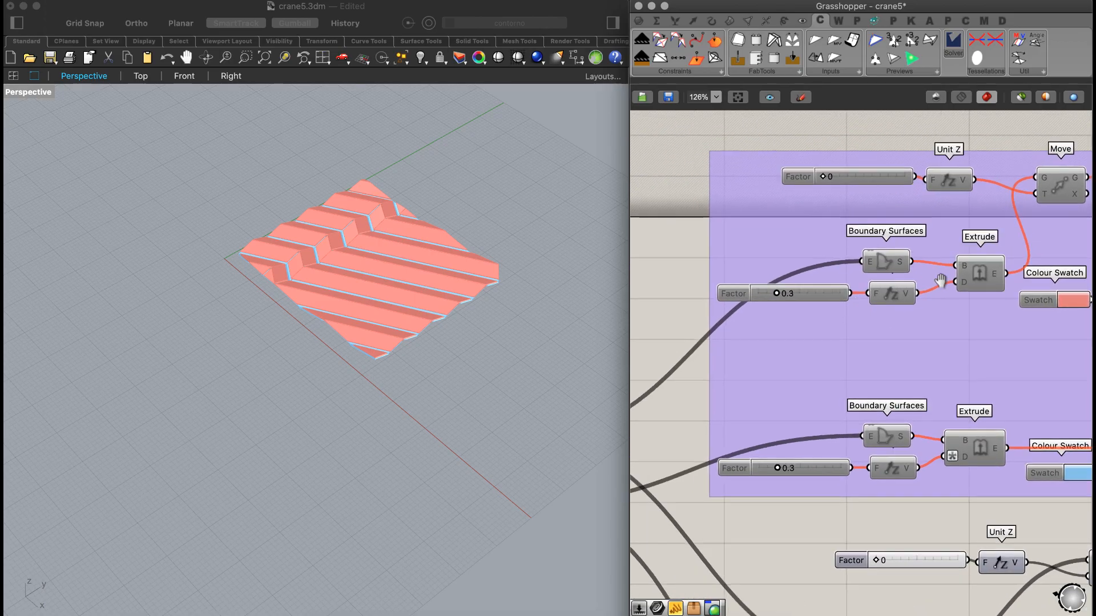
- Turn on the preview of the two Curve containers fed by the Cutting Line's Top and Bottom outputs
right_drag(662, 399, 839, 328)
right_drag(679, 365, 799, 367)
click(799, 368)
right_drag(778, 303, 854, 268)
drag(903, 435, 865, 425)
middle_click(898, 262)
click(923, 237)
middle_click(907, 306)
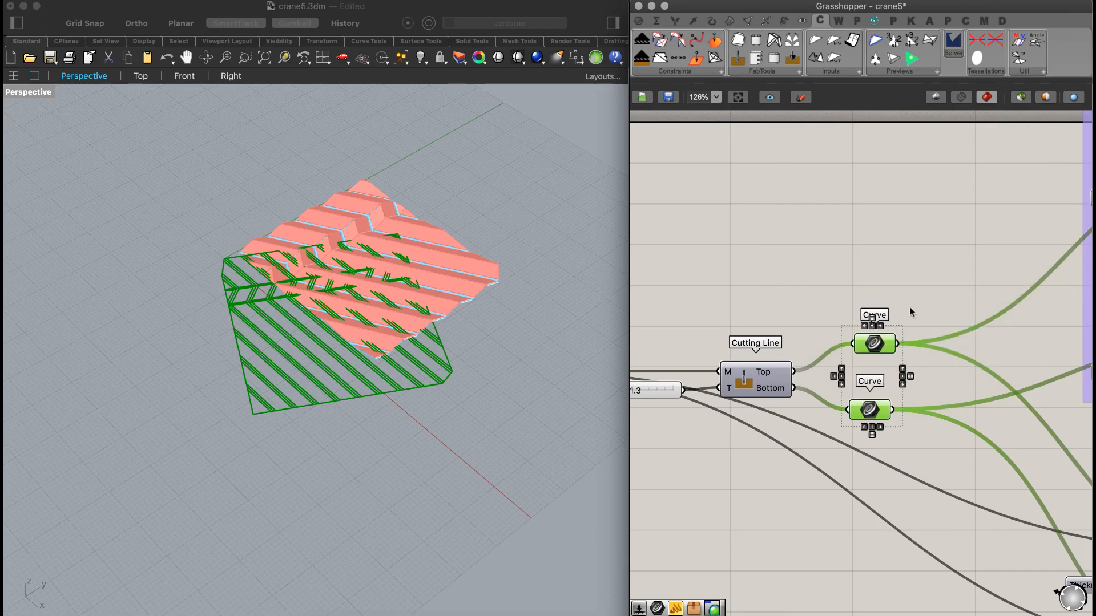
click(909, 307)
- Bake the Top cutting-line curves into Rhino and move them clear of the folded model
click(884, 339)
middle_click(922, 245)
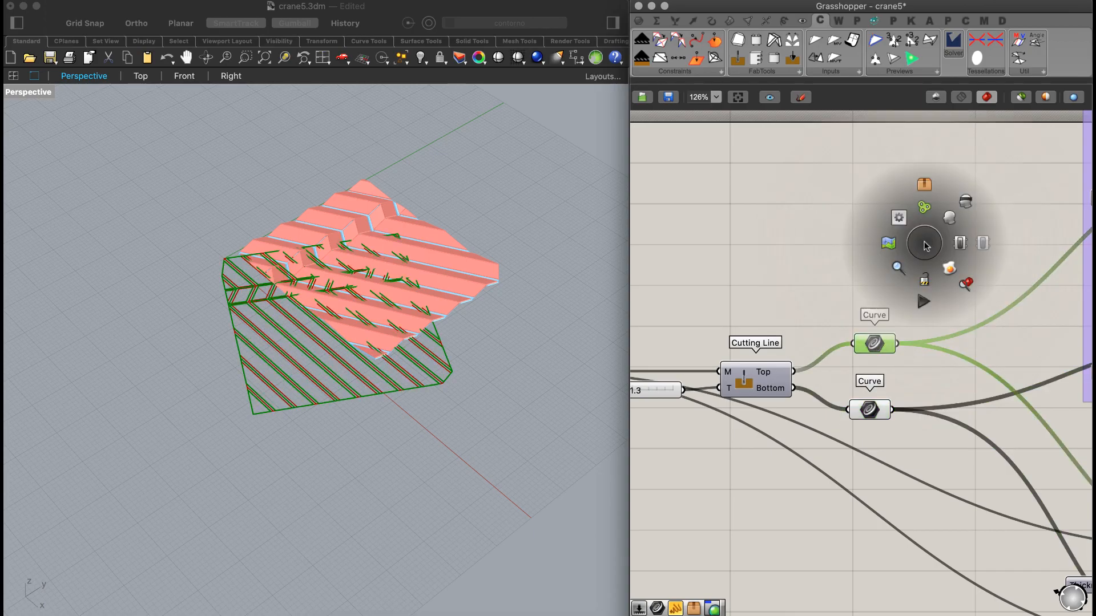
click(463, 181)
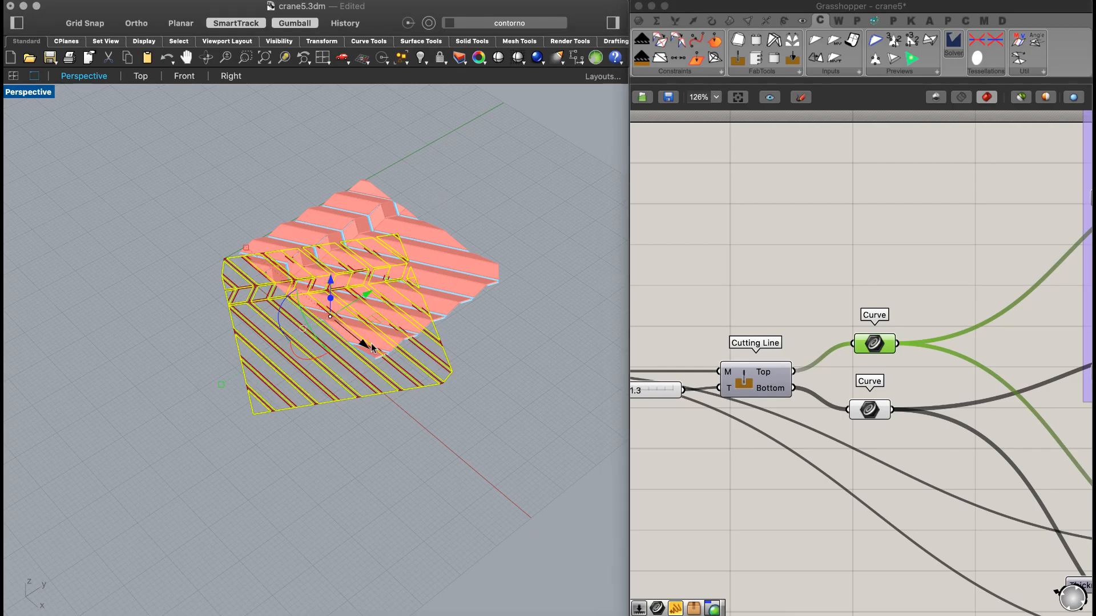
mouse_move(370, 351)
mouse_down()
mouse_move(147, 219)
mouse_move(231, 238)
mouse_up()
right_drag(231, 238, 347, 375)
key(Escape)
ctrl+right_drag(312, 267, 325, 232)
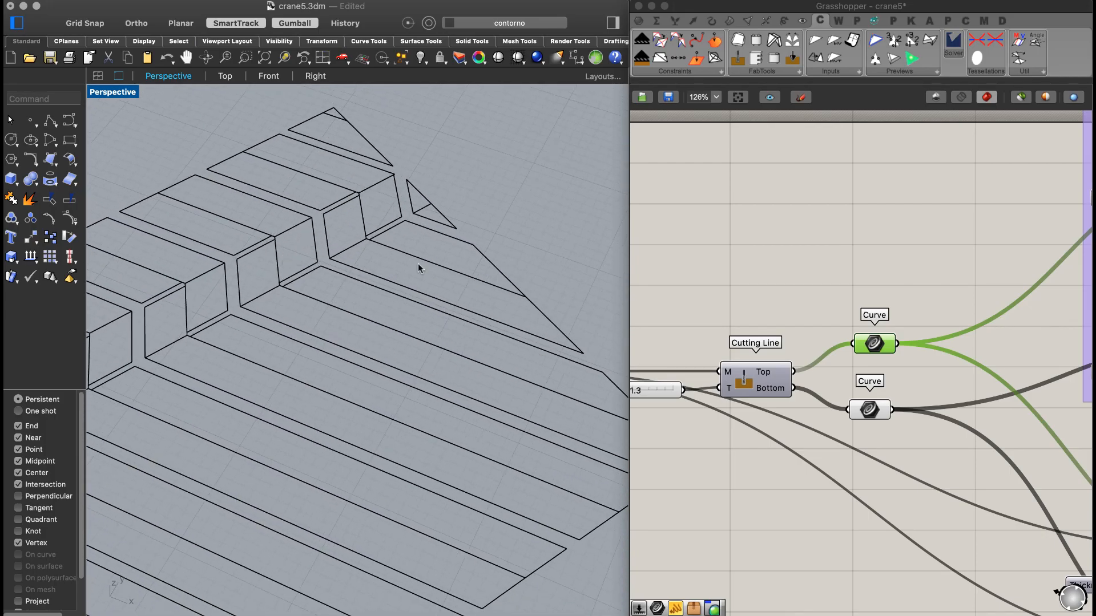
scroll(418, 269, down, 10)
shift+right_drag(379, 297, 225, 247)
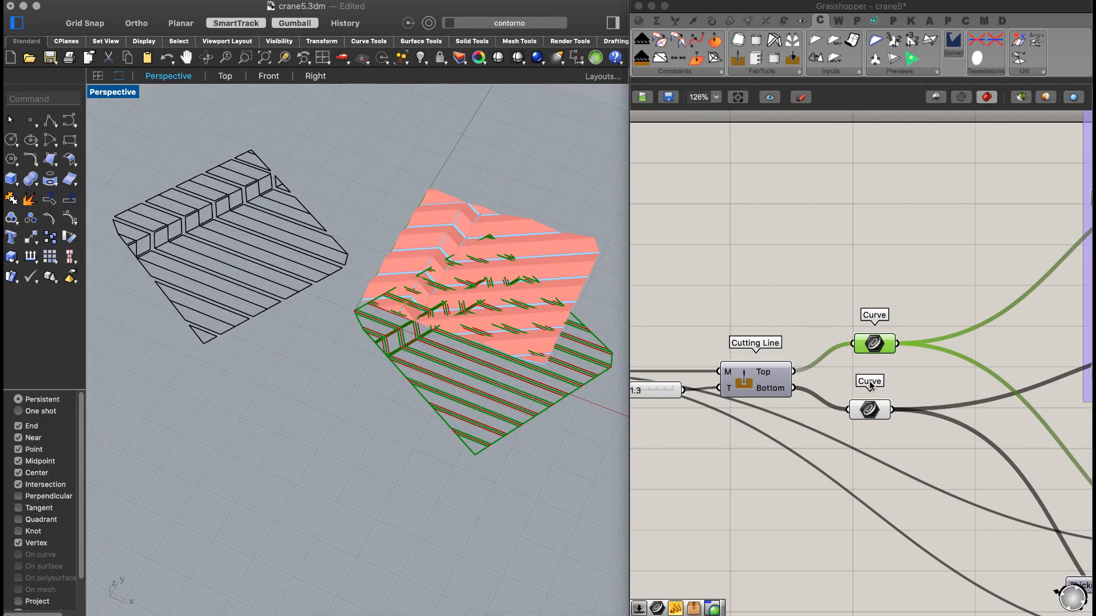
- Bake the Bottom cutting-line curves and move both baked curve sets away from the folded model
click(870, 408)
middle_click(903, 247)
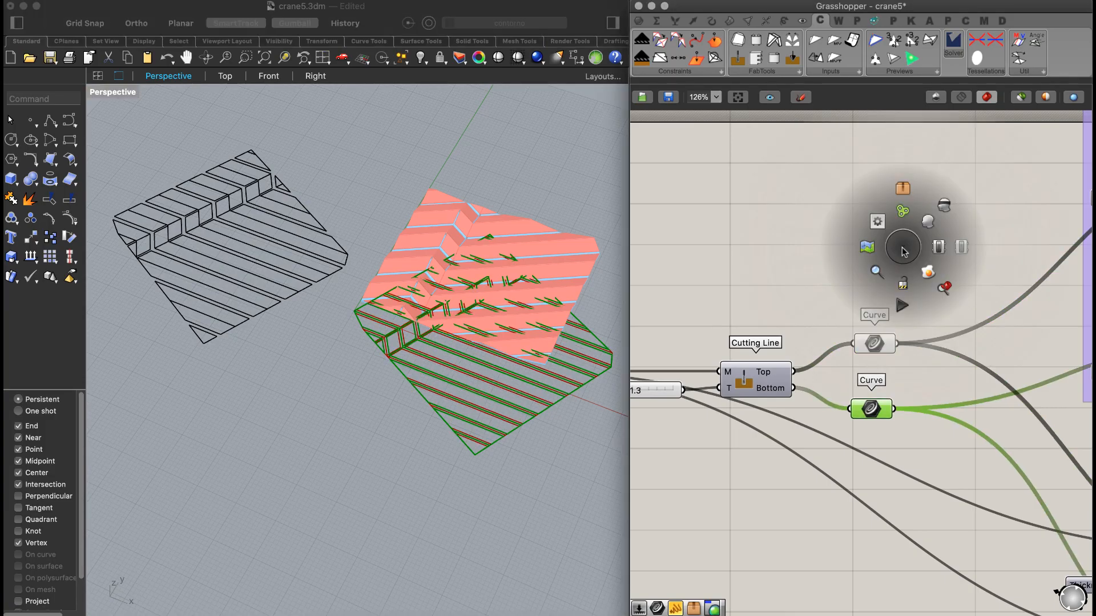
click(928, 273)
click(470, 240)
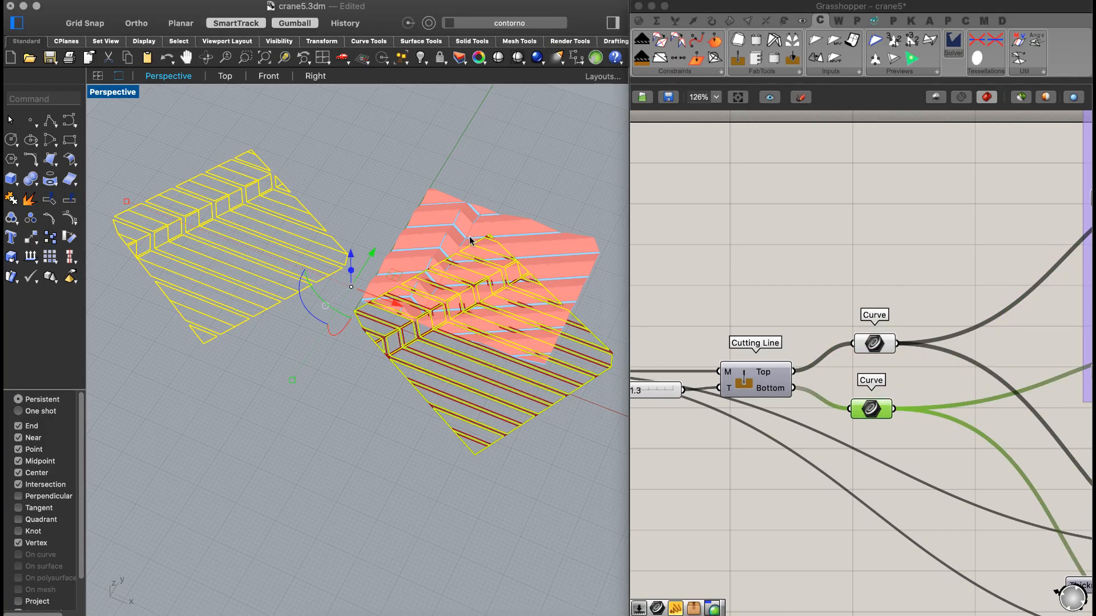
scroll(471, 251, down, 5)
drag(391, 276, 329, 243)
click(312, 249)
- Compare the baked upper and lower cutting patterns side by side
scroll(345, 221, up, 10)
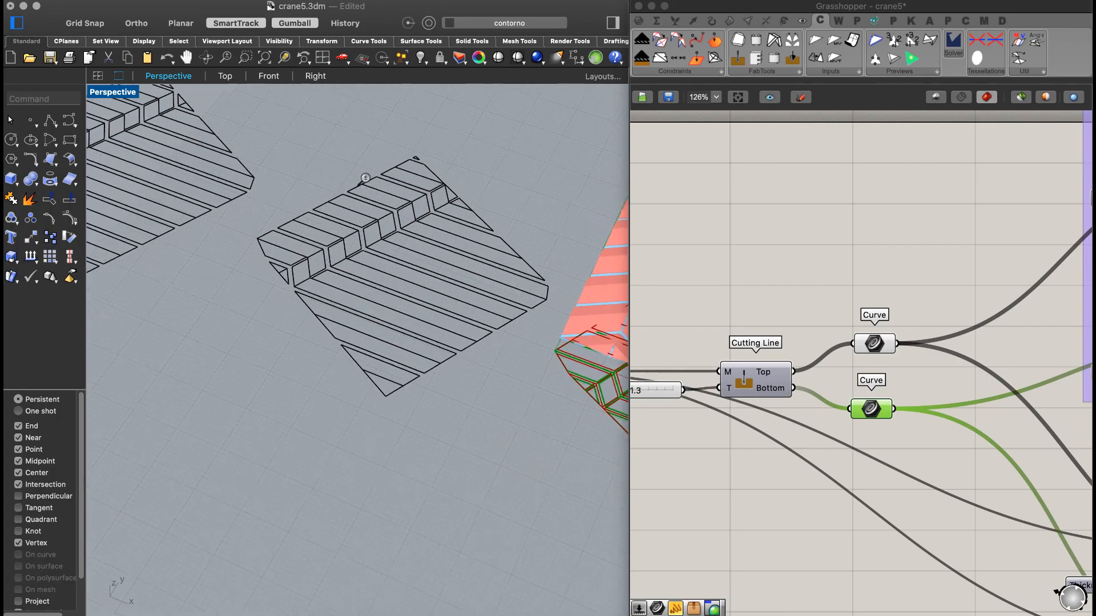
right_drag(289, 207, 280, 220)
shift+right_drag(267, 174, 334, 224)
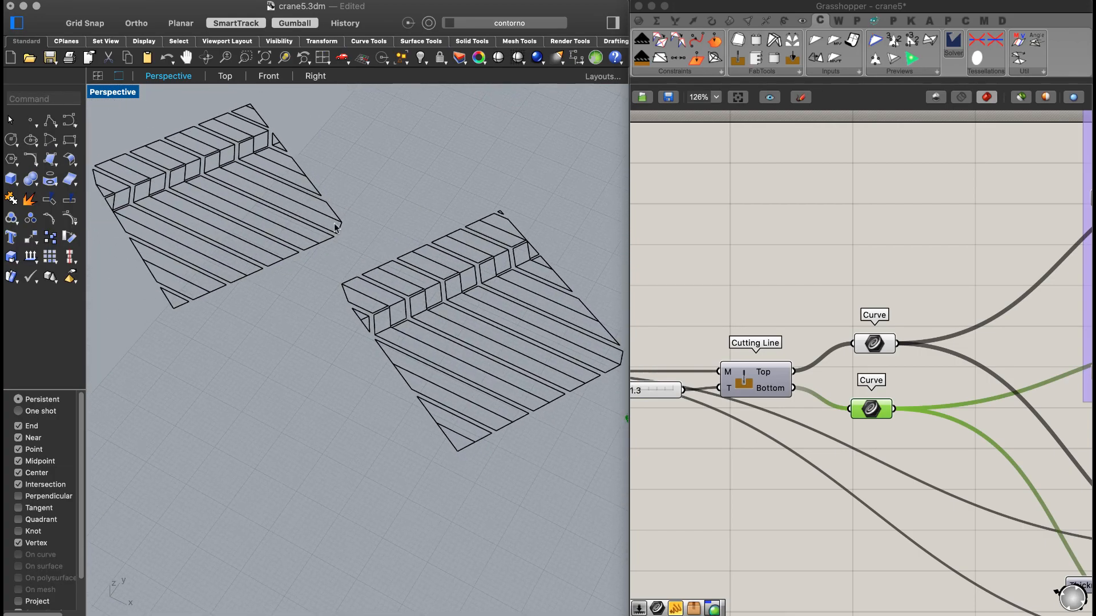
mouse_move(530, 289)
shift+right_down()
mouse_move(469, 262)
mouse_move(323, 261)
mouse_move(275, 284)
mouse_move(286, 288)
mouse_move(303, 259)
shift+right_up()
shift+right_drag(243, 204, 400, 239)
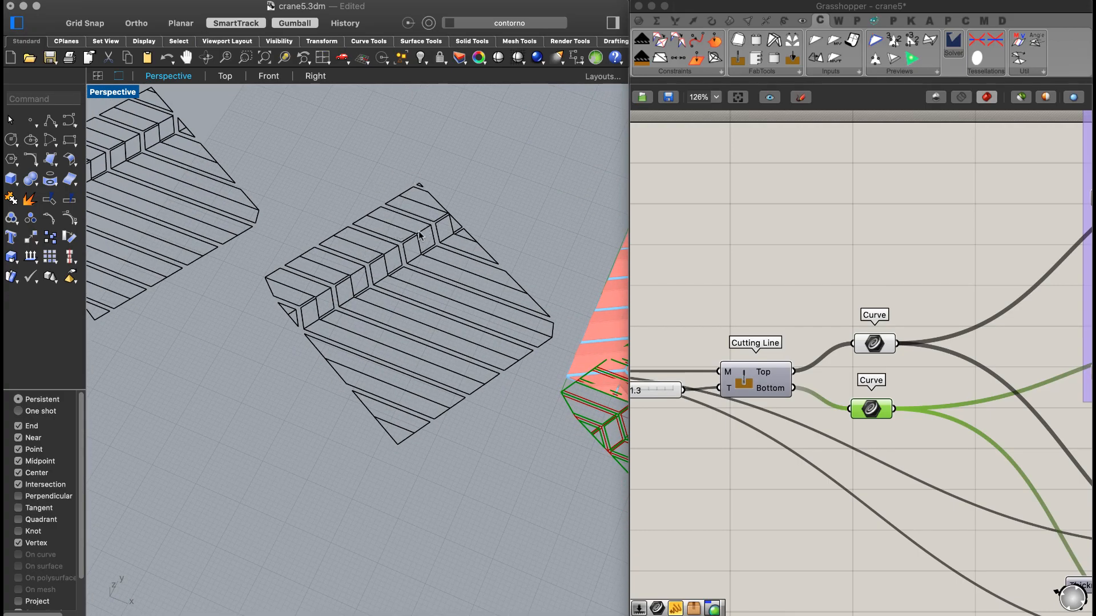
drag(460, 196, 495, 177)
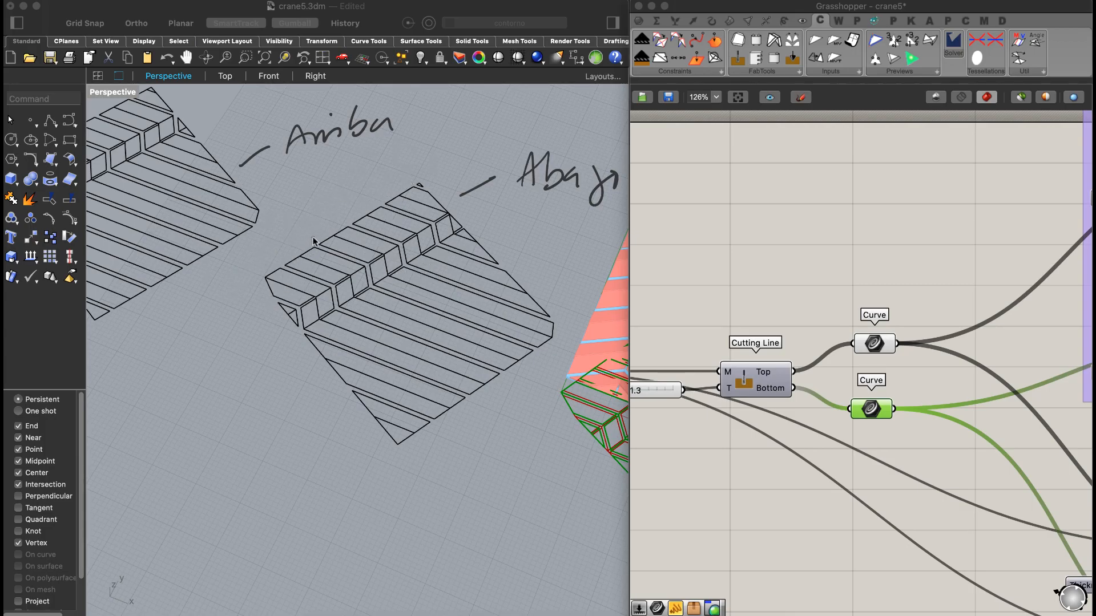
click(502, 183)
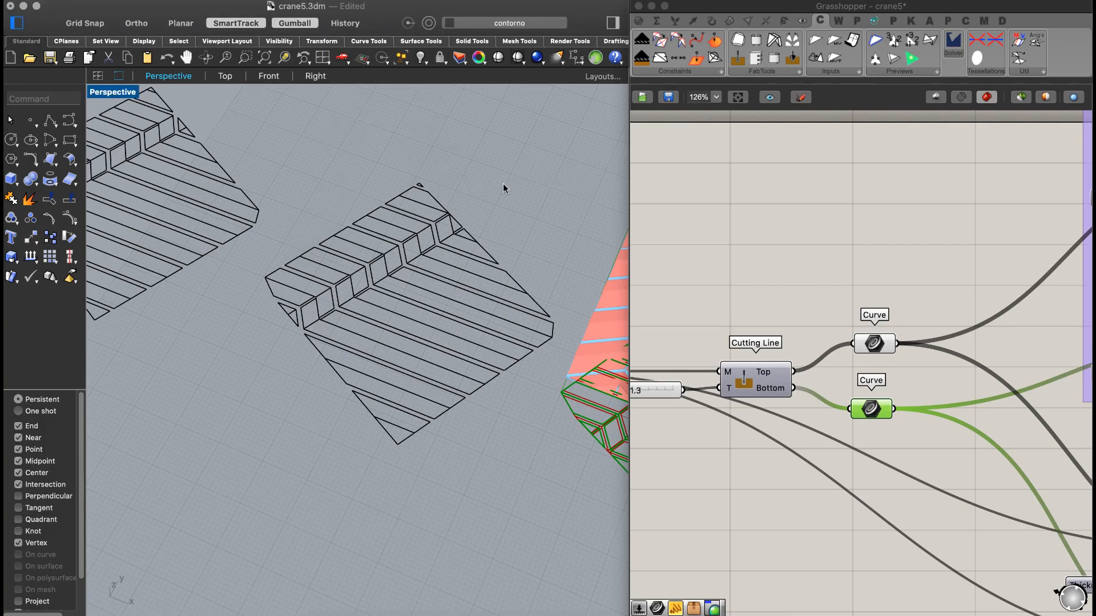
scroll(469, 184, down, 5)
shift+right_drag(569, 261, 439, 256)
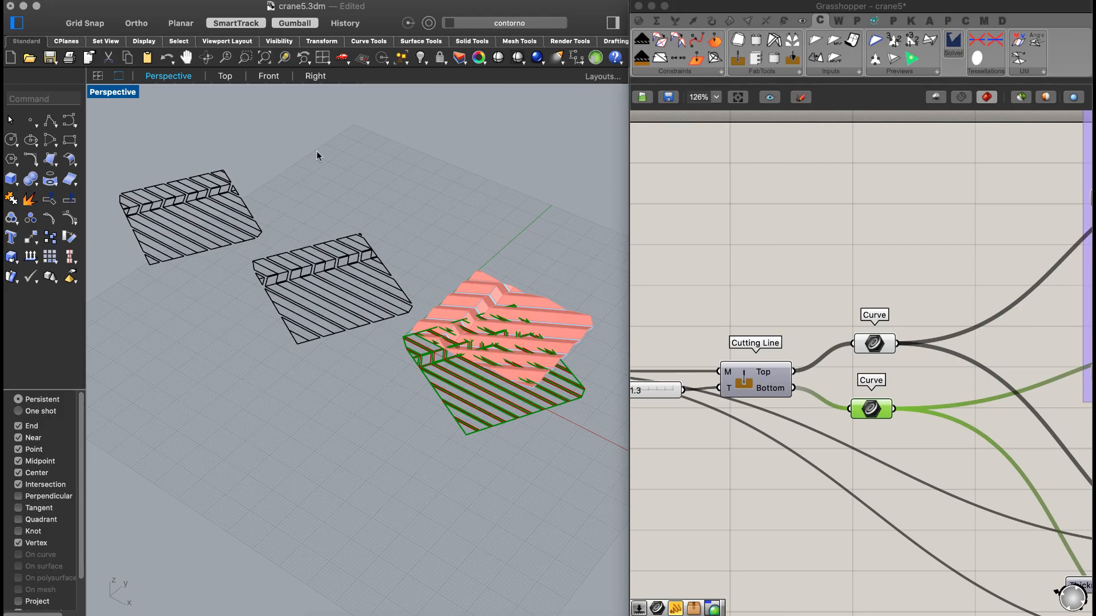
- Review the definition from the Cutting Line to both panel branches, and inspect the thick model against its cutting lines
scroll(913, 223, down, 5)
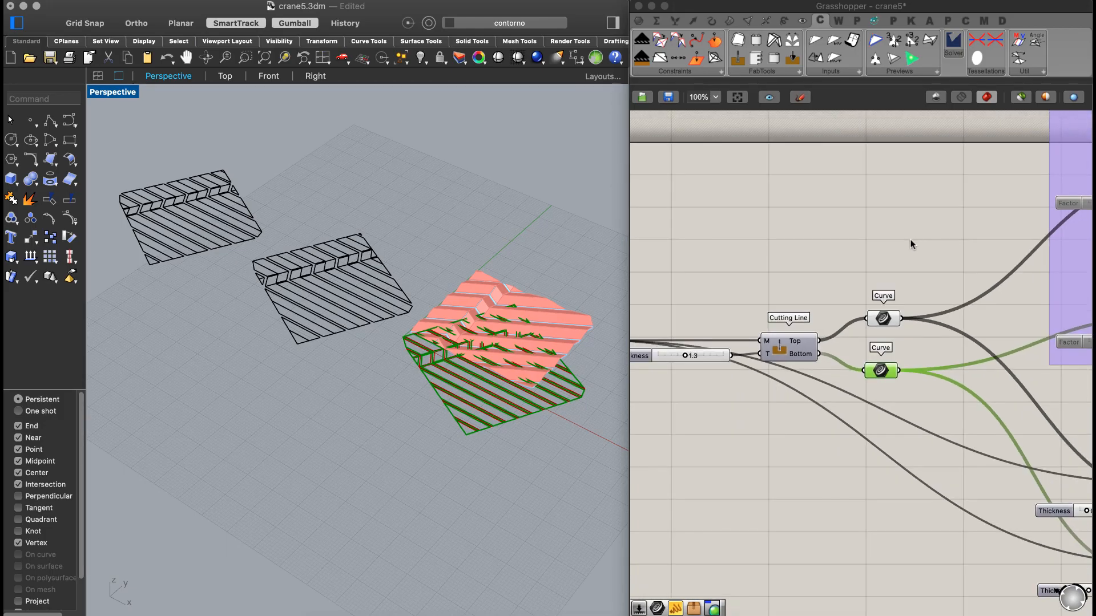
right_drag(1048, 249, 834, 246)
right_drag(917, 223, 916, 277)
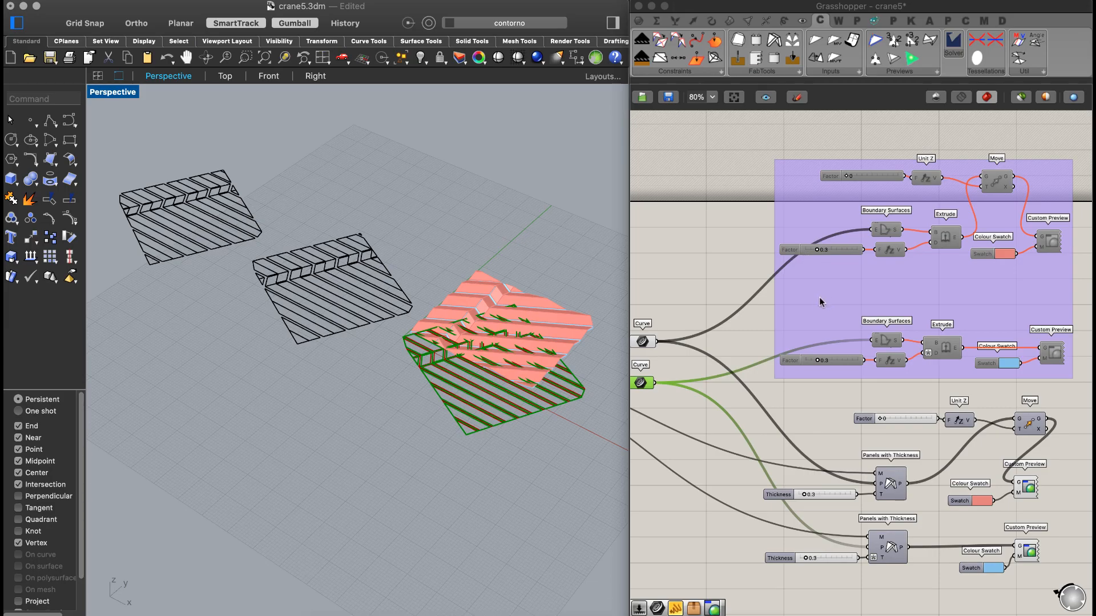
scroll(827, 315, left, 5)
scroll(826, 315, left, 1)
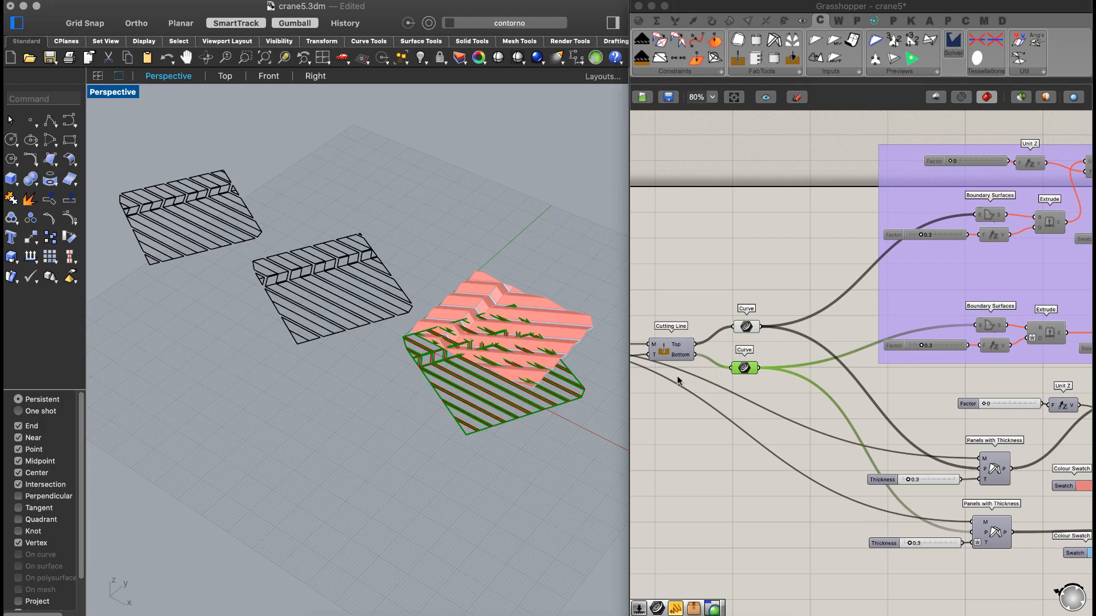
right_drag(492, 346, 504, 343)
scroll(525, 331, up, 10)
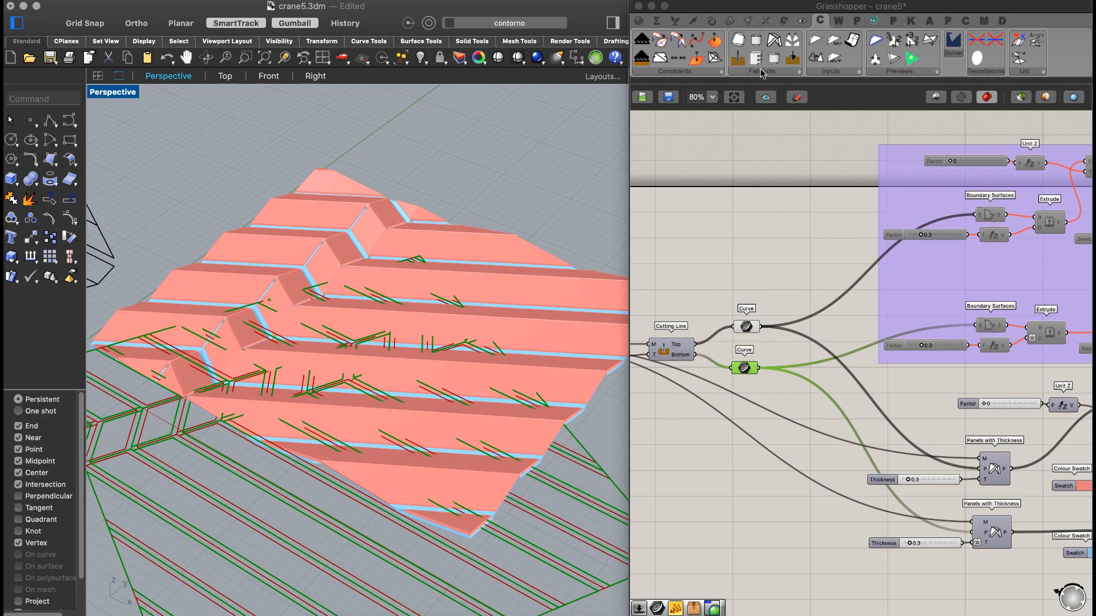
right_drag(466, 331, 437, 332)
right_drag(367, 319, 322, 326)
right_drag(356, 280, 364, 278)
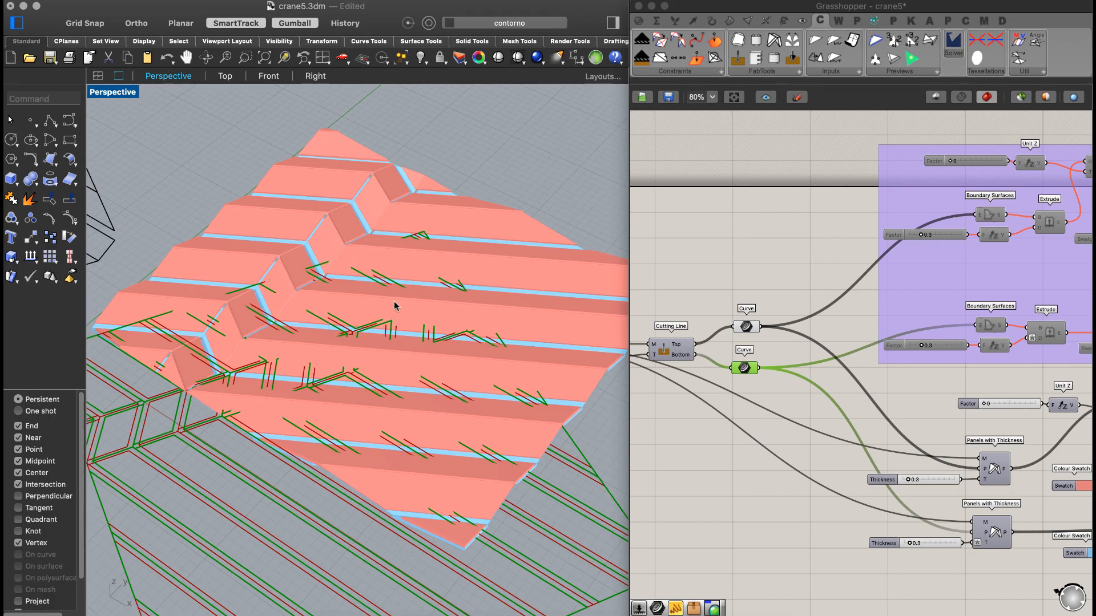
- Delete all the baked cutting-line curves and other Rhino geometry around the thick origami model
mouse_move(402, 325)
right_down()
mouse_move(398, 339)
mouse_move(409, 329)
right_up()
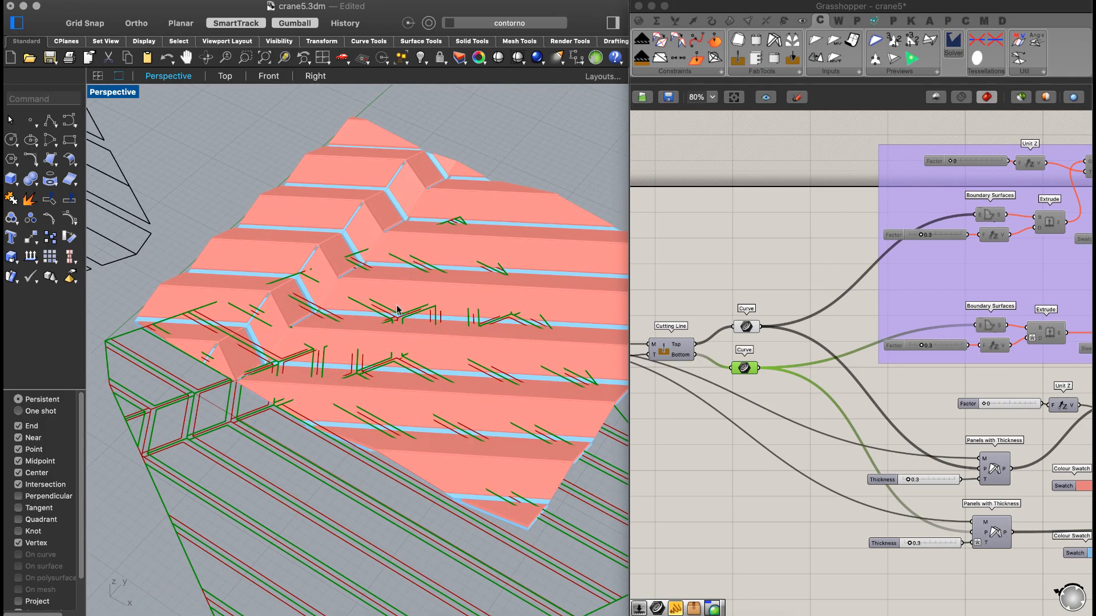
right_drag(435, 288, 409, 307)
right_drag(464, 280, 494, 280)
key(super+a)
key(Delete)
- Turn off the preview of the two Curve parameters fed by the Cutting Line component
right_drag(796, 234, 756, 196)
drag(694, 362, 736, 245)
middle_click(737, 214)
click(773, 176)
mouse_move(325, 277)
right_down()
mouse_move(343, 289)
mouse_move(336, 296)
right_up()
scroll(343, 289, down, 2)
scroll(342, 289, up, 3)
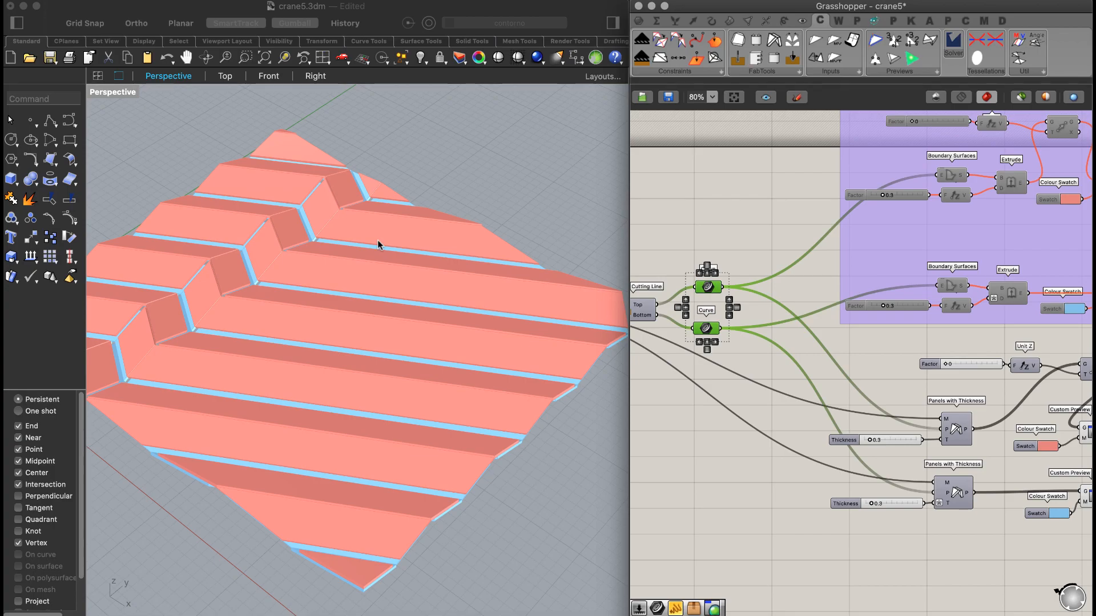
- Delete the Cutting Line, Curve and both panel-thickness branches from the definition, including the purple group
click(796, 278)
scroll(816, 282, down, 3)
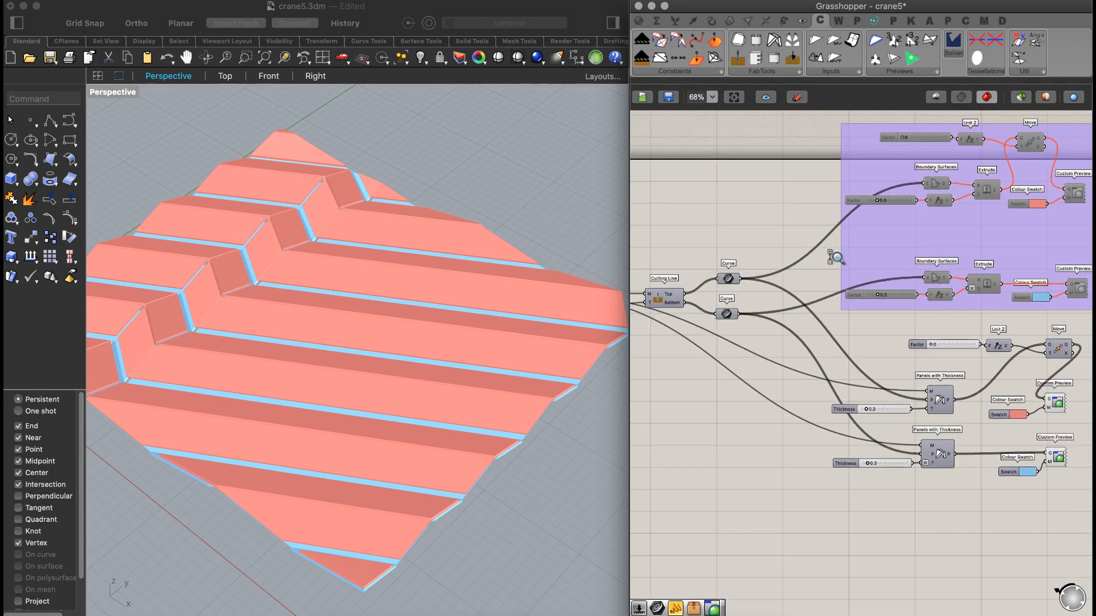
scroll(924, 197, down, 2)
drag(1034, 158, 673, 493)
key(Delete)
- Turn on the preview of the DeconstructCMesh component to show the folded mesh
right_drag(694, 375, 834, 317)
scroll(797, 285, up, 5)
click(753, 342)
middle_click(838, 299)
click(864, 273)
click(485, 165)
right_drag(440, 318, 304, 311)
scroll(807, 255, down, 1)
scroll(808, 255, down, 1)
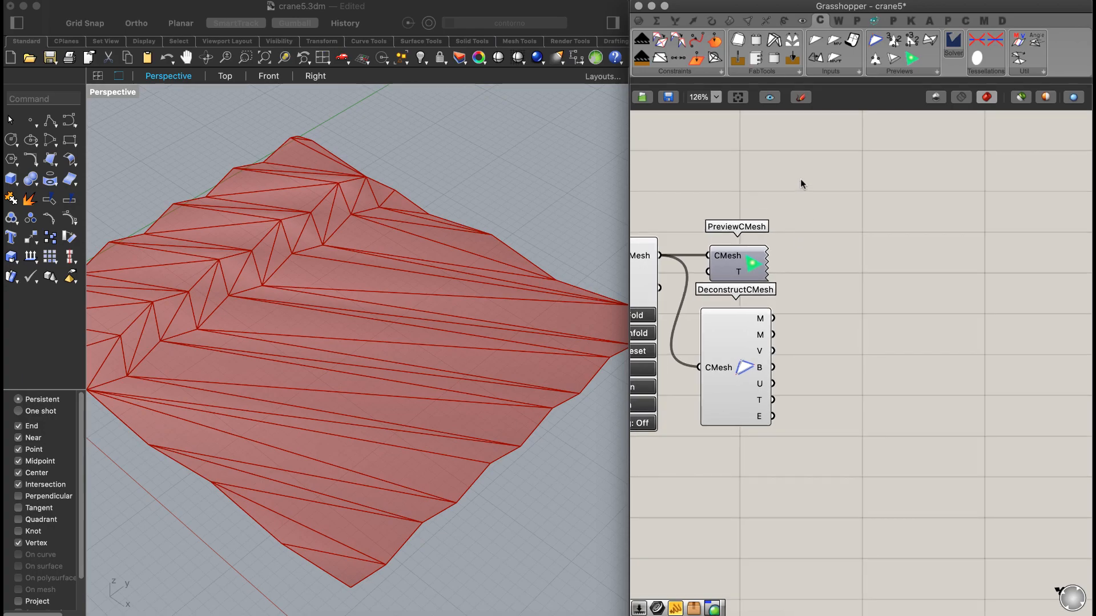
- Add a Double Hinge component from Crane's FabTools beside DeconstructCMesh
click(798, 72)
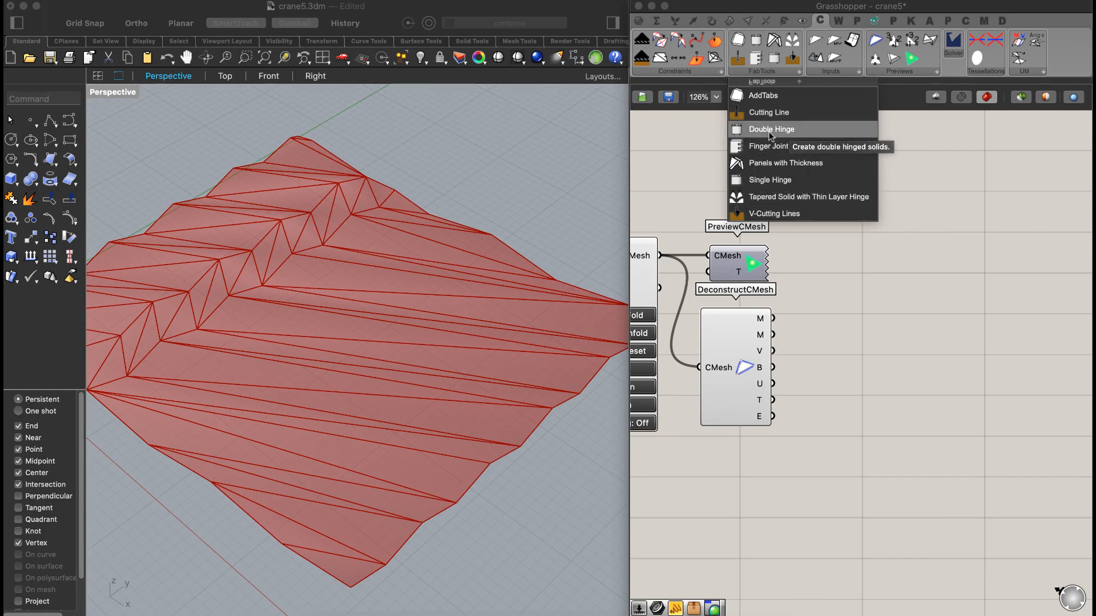
drag(794, 126, 922, 365)
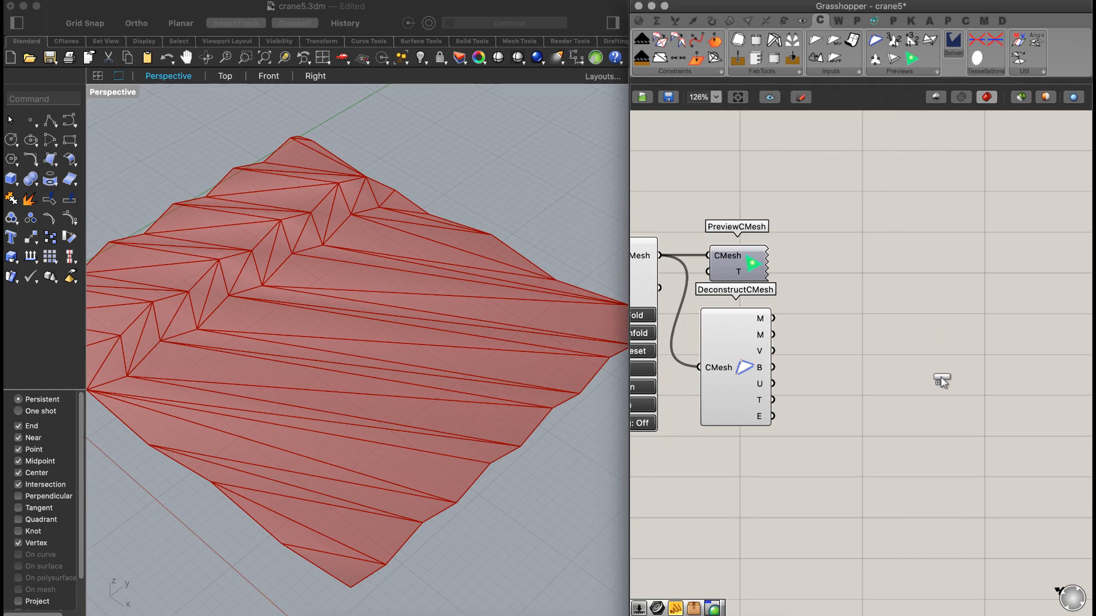
drag(940, 383, 911, 325)
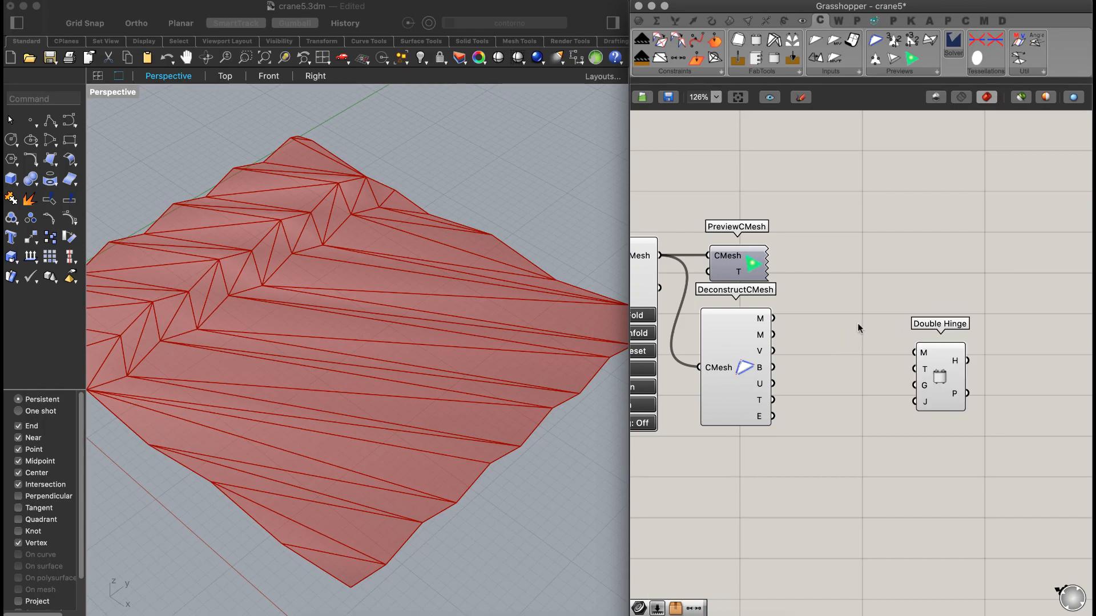
scroll(338, 253, down, 5)
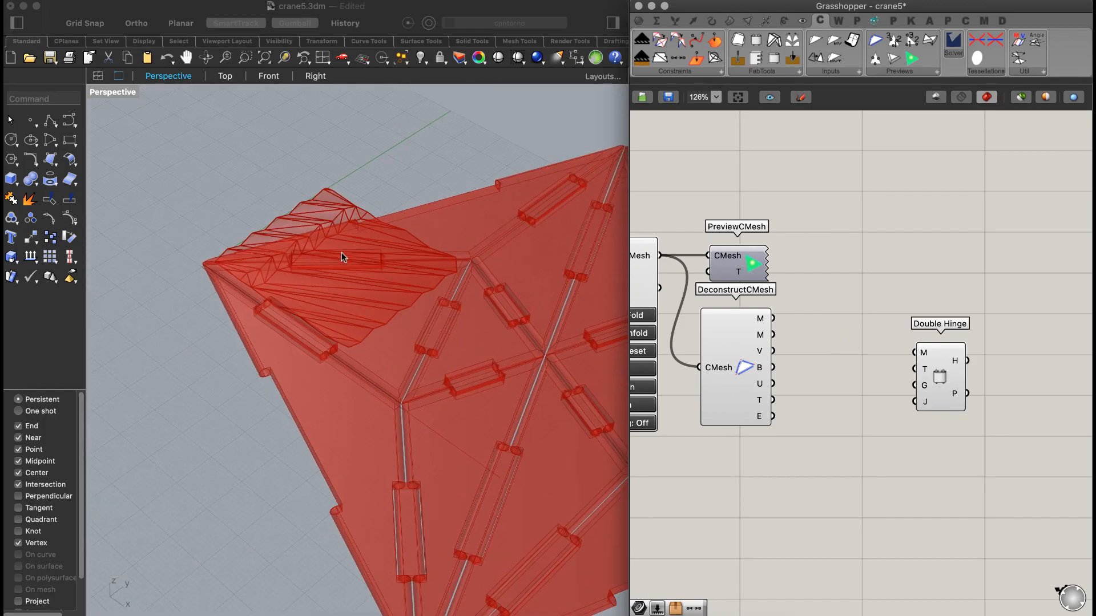
- Turn off the preview of the DeconstructCMesh component
click(742, 365)
key(space)
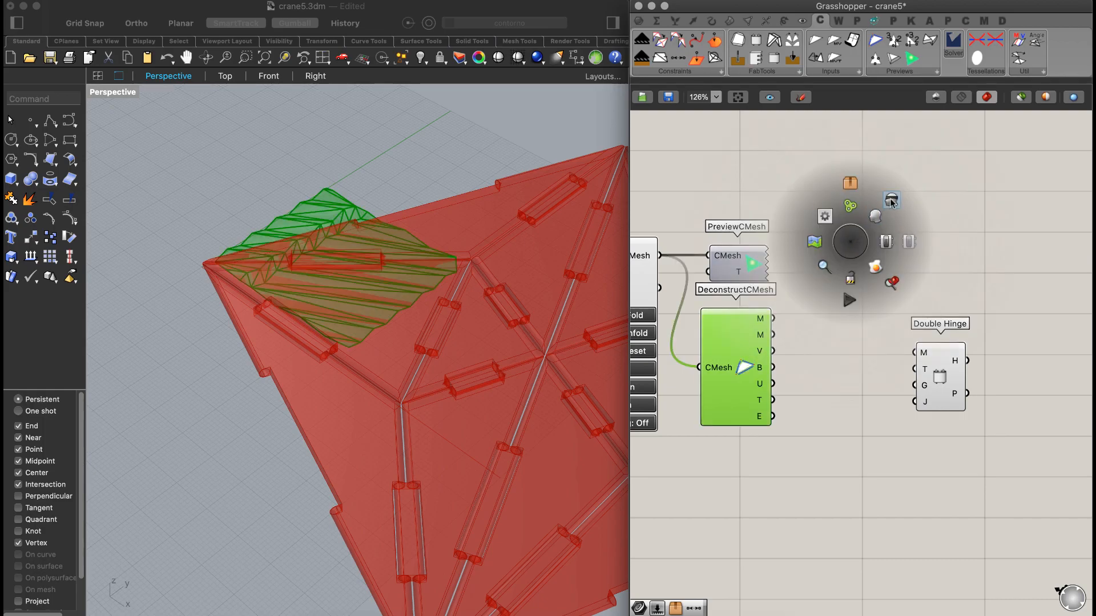
click(892, 201)
- Hide the Rhino sidebar to enlarge the Perspective viewport around the hinged sample
right_drag(340, 251, 564, 234)
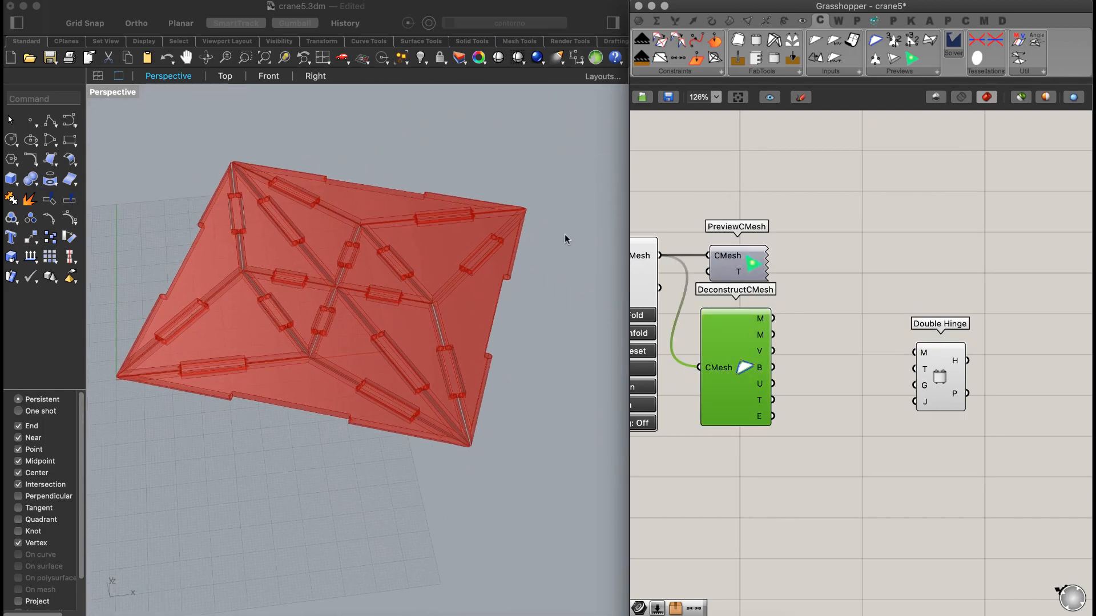
click(16, 23)
click(17, 23)
- Examine the default Double Hinge sample from several angles, including the hinge sockets and pins up close
right_drag(328, 244, 384, 238)
scroll(337, 243, up, 5)
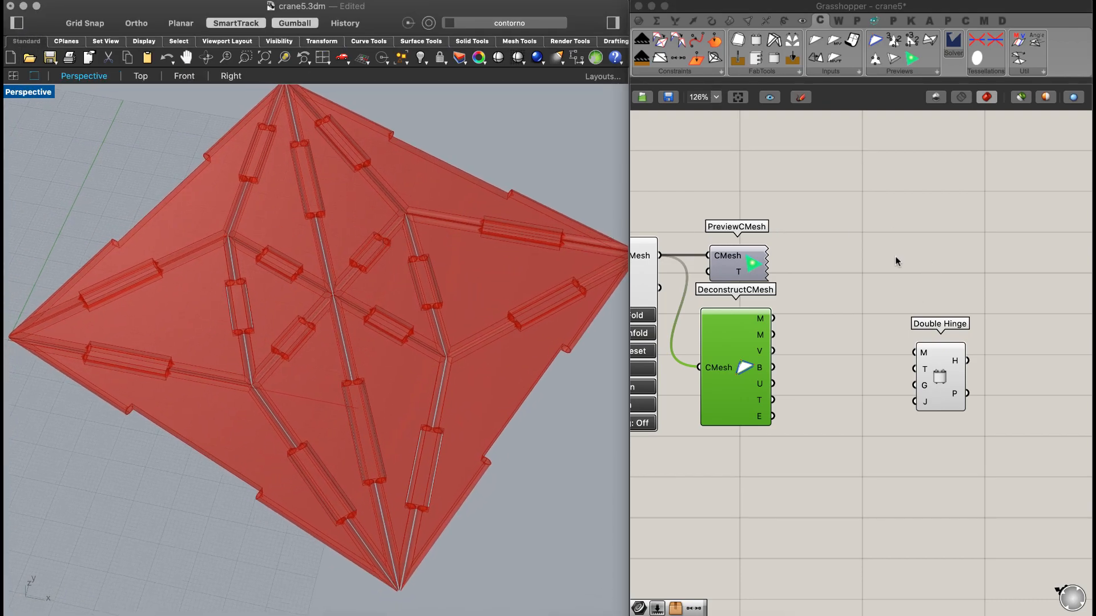
right_drag(348, 300, 327, 350)
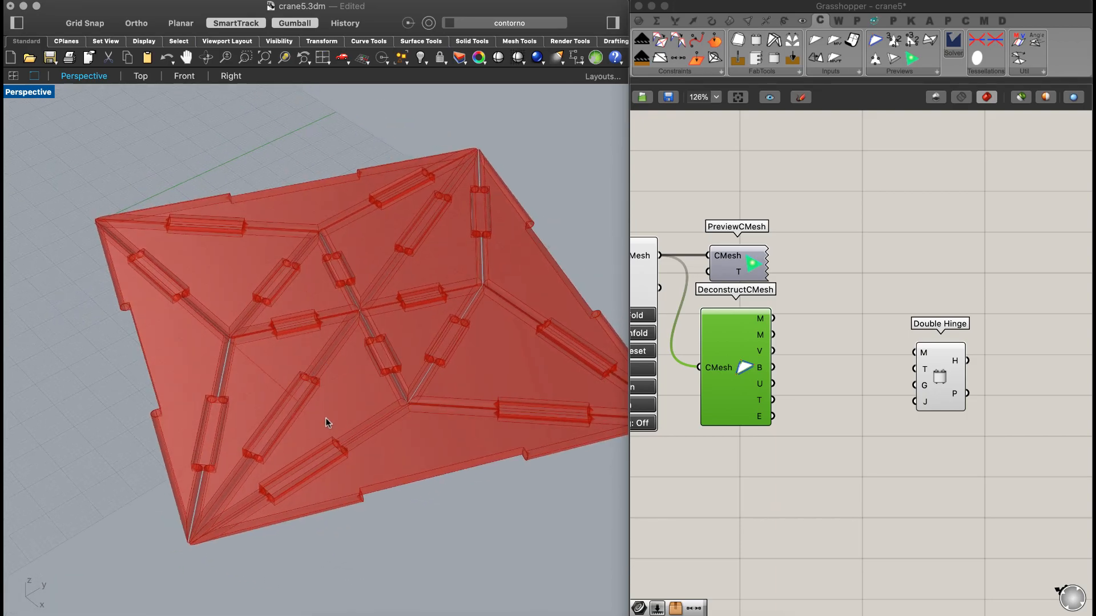
right_drag(372, 317, 436, 296)
scroll(379, 281, up, 5)
scroll(386, 269, down, 5)
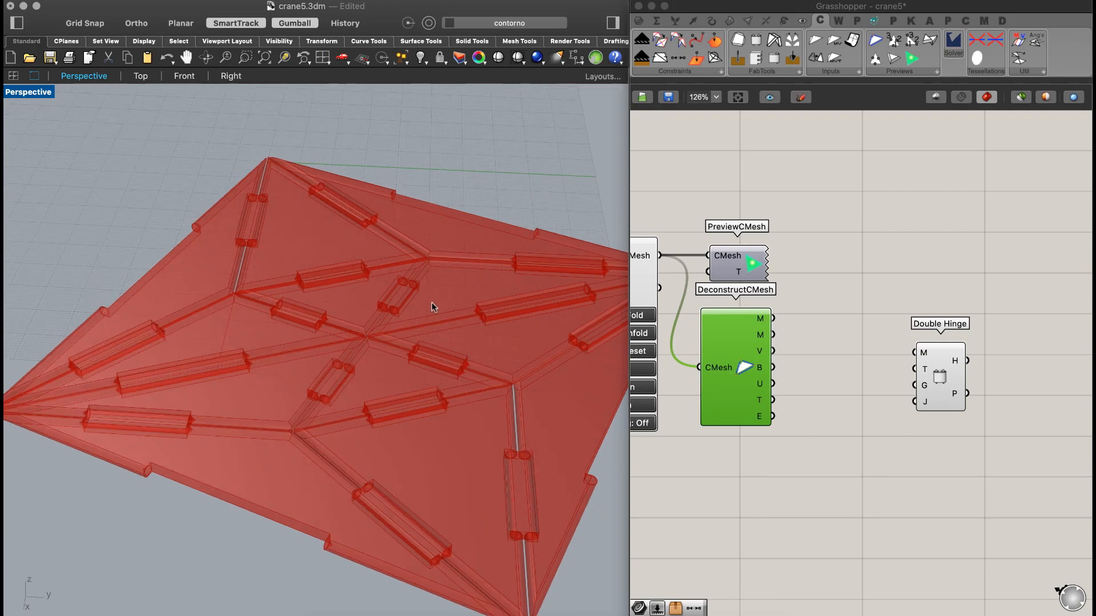
scroll(334, 370, up, 10)
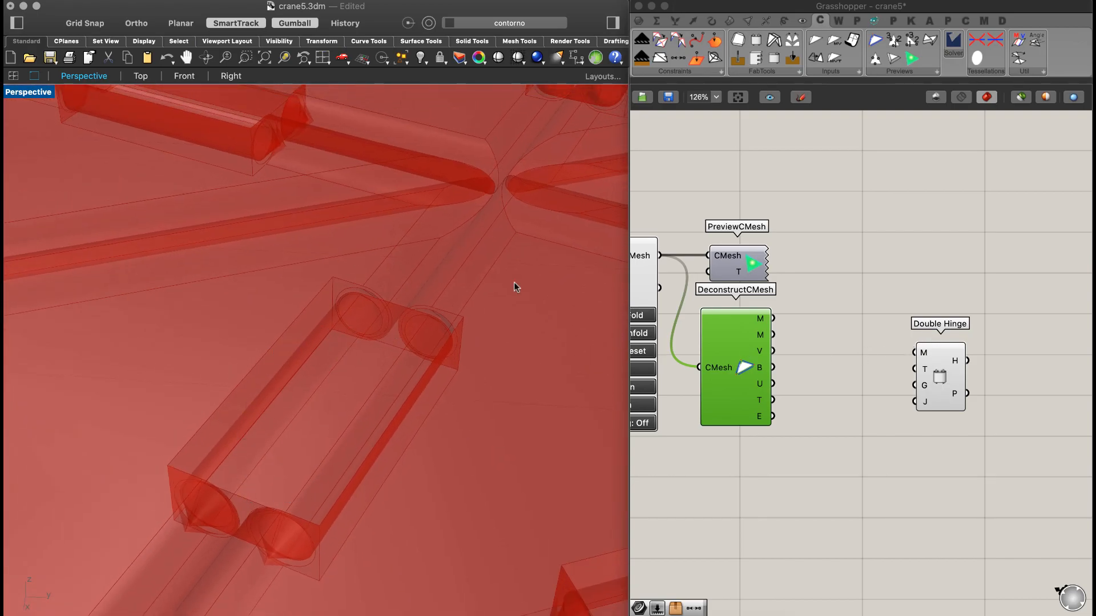
scroll(366, 215, down, 12)
scroll(316, 304, up, 5)
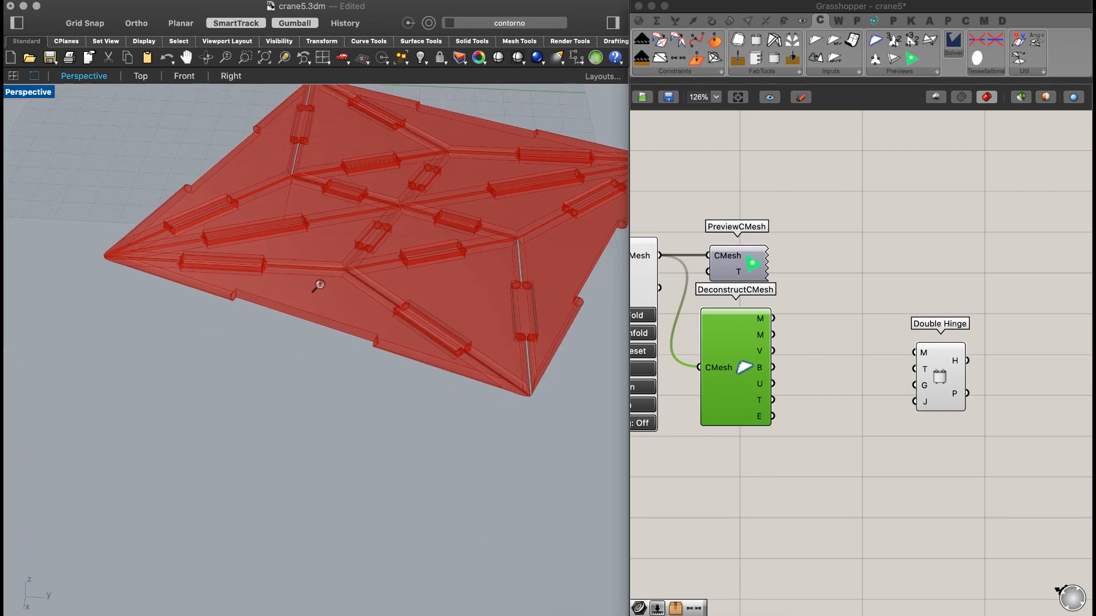
scroll(430, 191, up, 8)
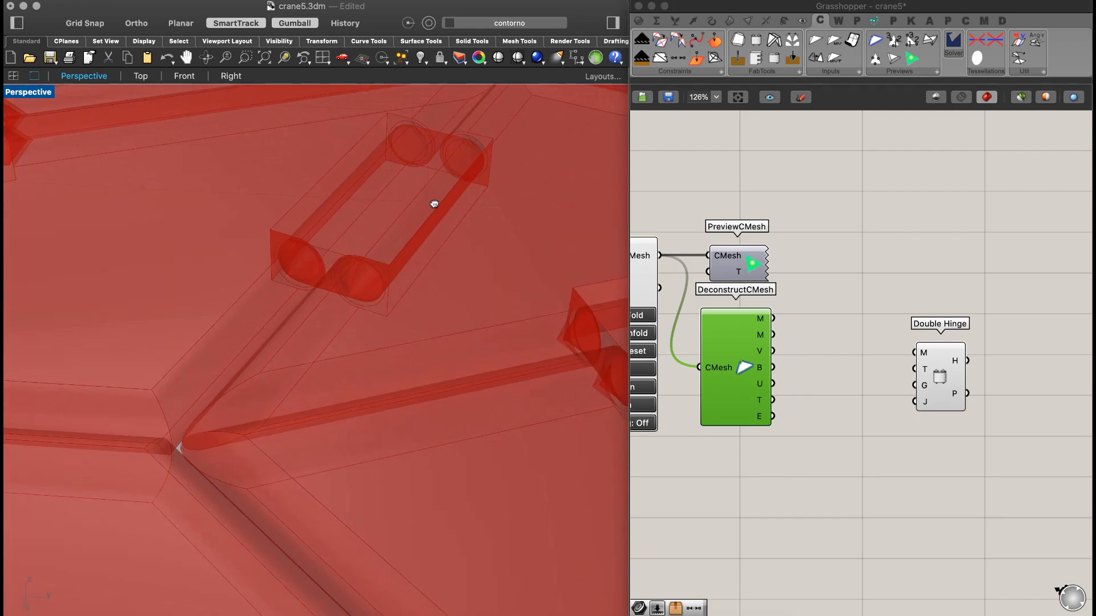
right_drag(383, 275, 363, 310)
scroll(333, 321, down, 10)
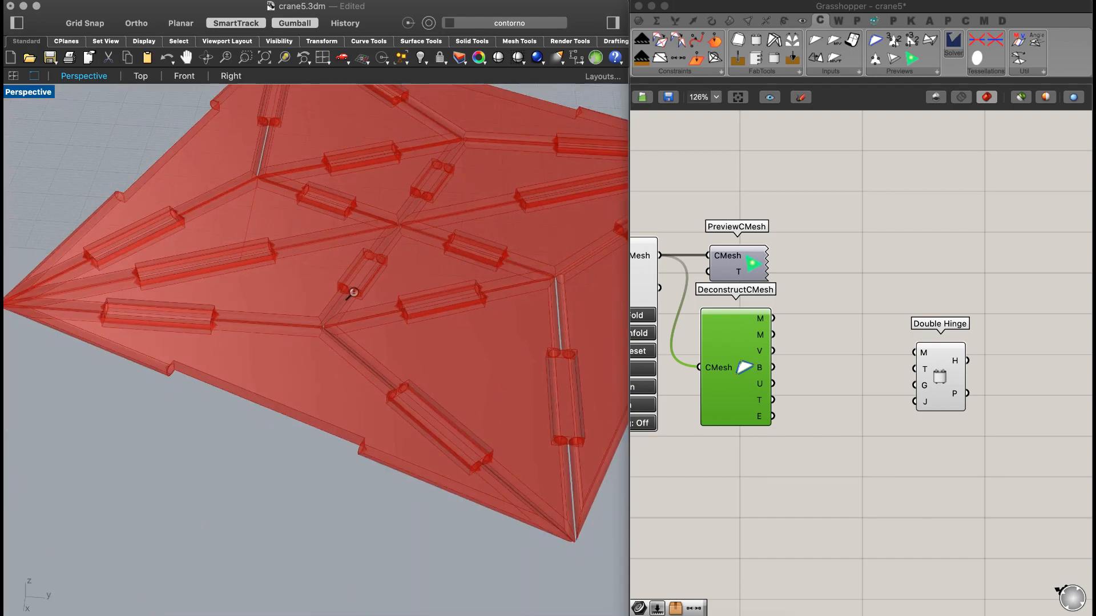
mouse_move(322, 279)
right_down()
mouse_move(335, 299)
mouse_move(338, 273)
right_up()
- Connect the first M output of DeconstructCMesh to the M input of Double Hinge and view the hinged model
drag(954, 345, 976, 312)
drag(774, 320, 939, 320)
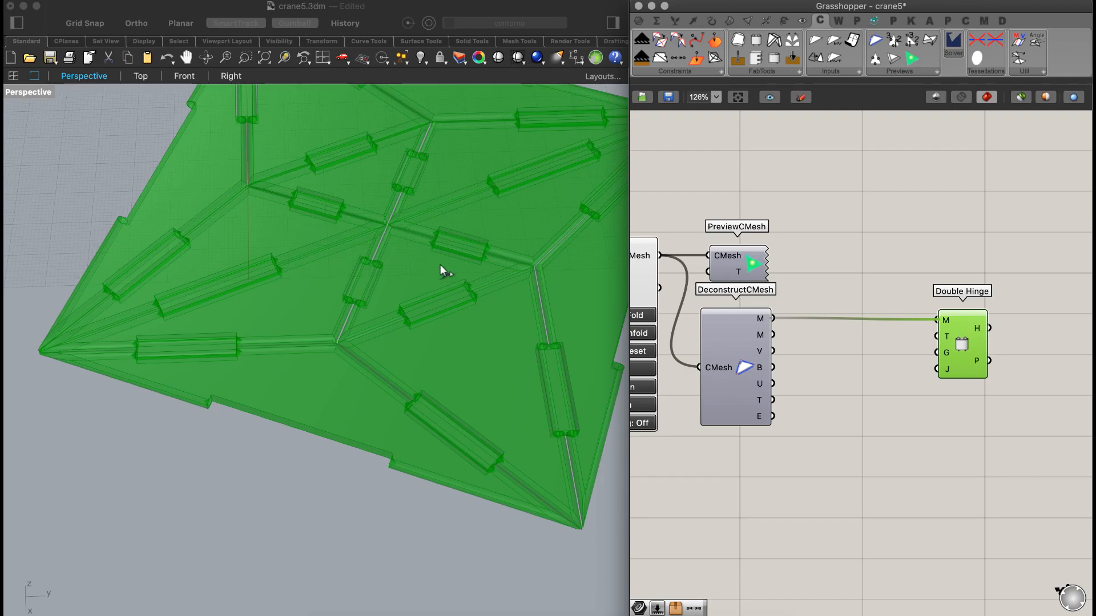
right_drag(350, 201, 362, 276)
scroll(351, 175, down, 3)
shift+right_drag(310, 154, 446, 214)
scroll(320, 323, up, 8)
scroll(372, 217, down, 2)
- Add a number slider from 0.1 to 2, set it to 0.3, and connect it to Double Hinge's T (Thickness) input
right_drag(932, 273, 776, 264)
drag(816, 329, 958, 324)
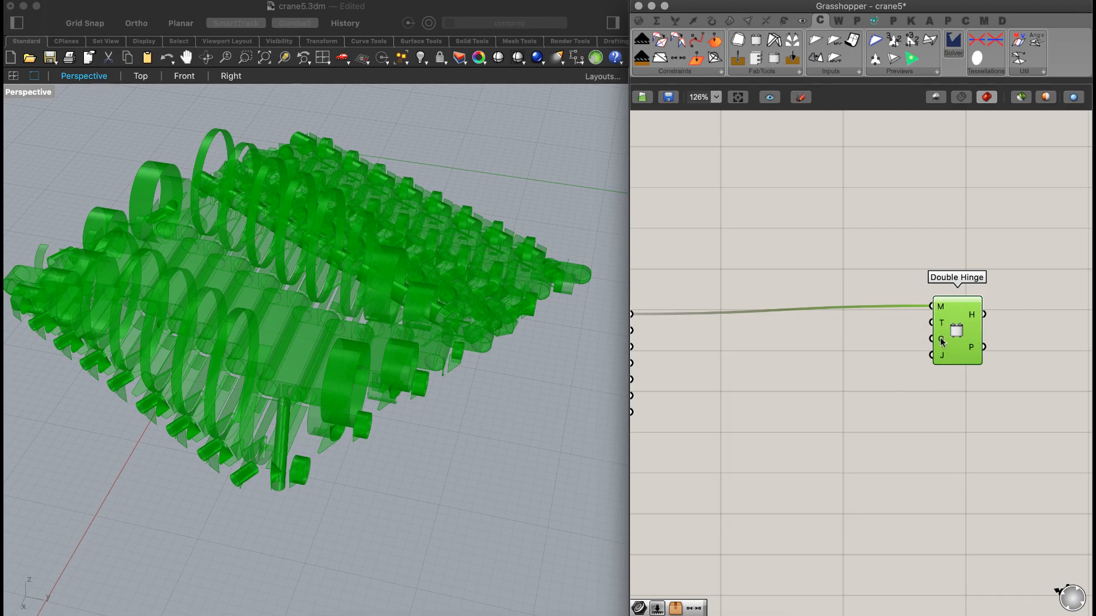
mouse_move(942, 341)
double_click(779, 328)
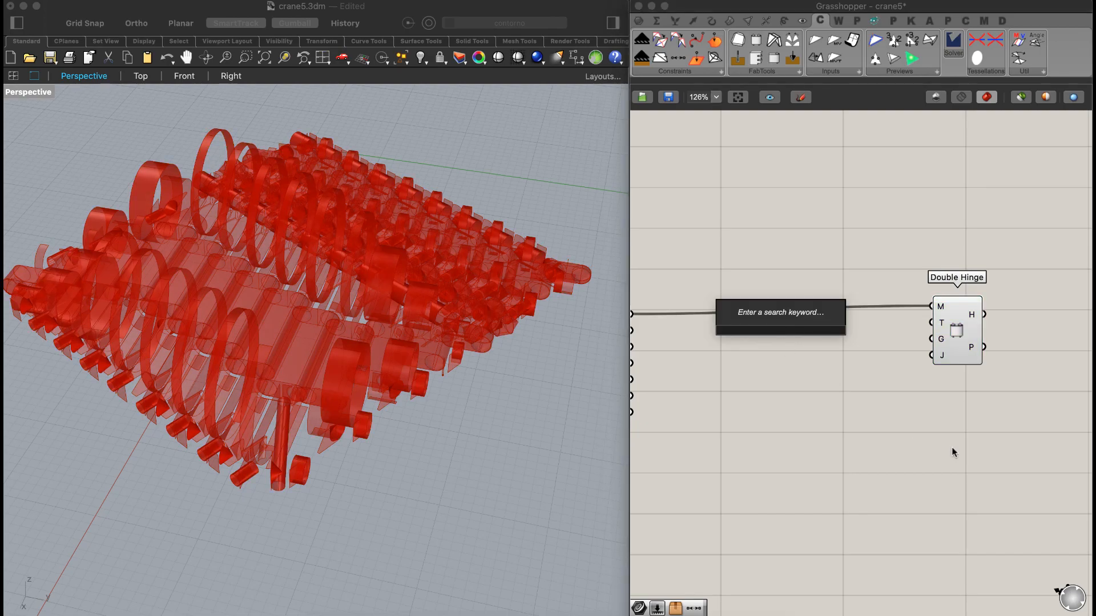
text(.1<2)
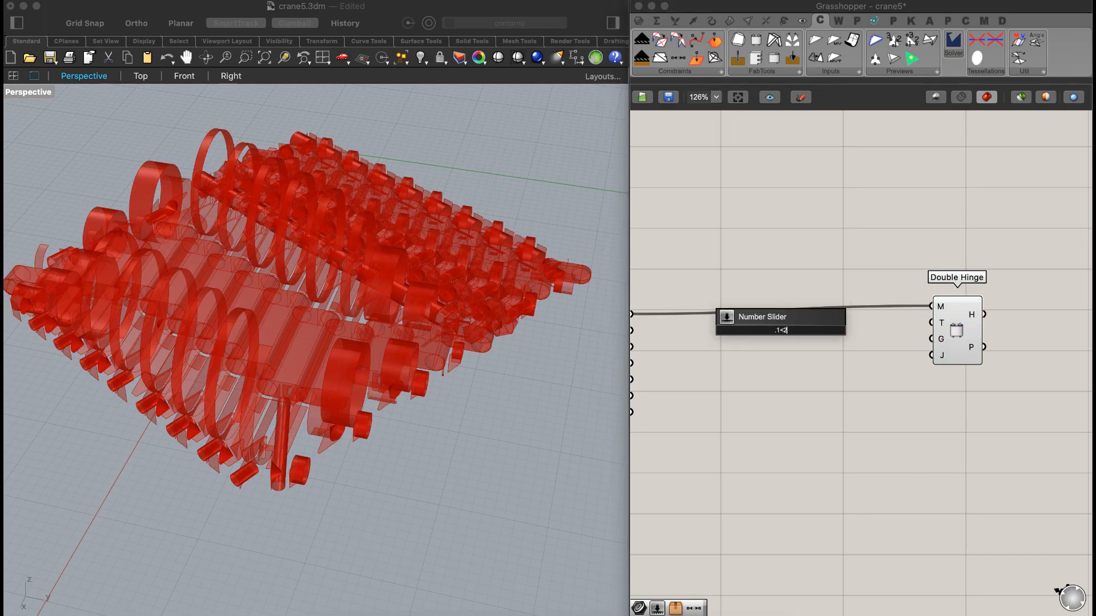
key(Return)
double_click(782, 330)
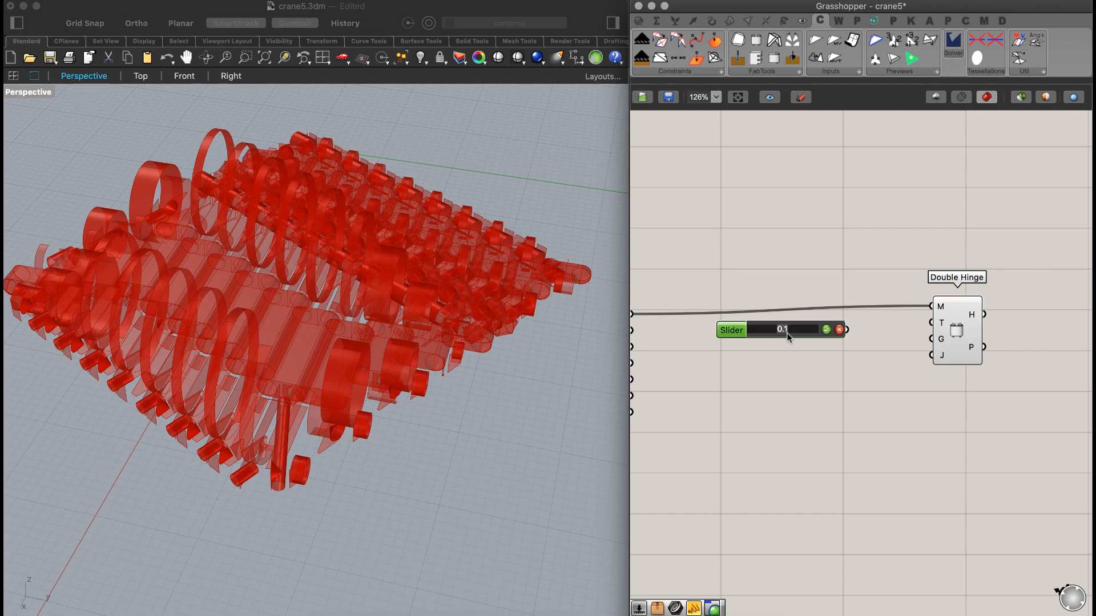
text(.3)
key(Return)
drag(848, 330, 941, 329)
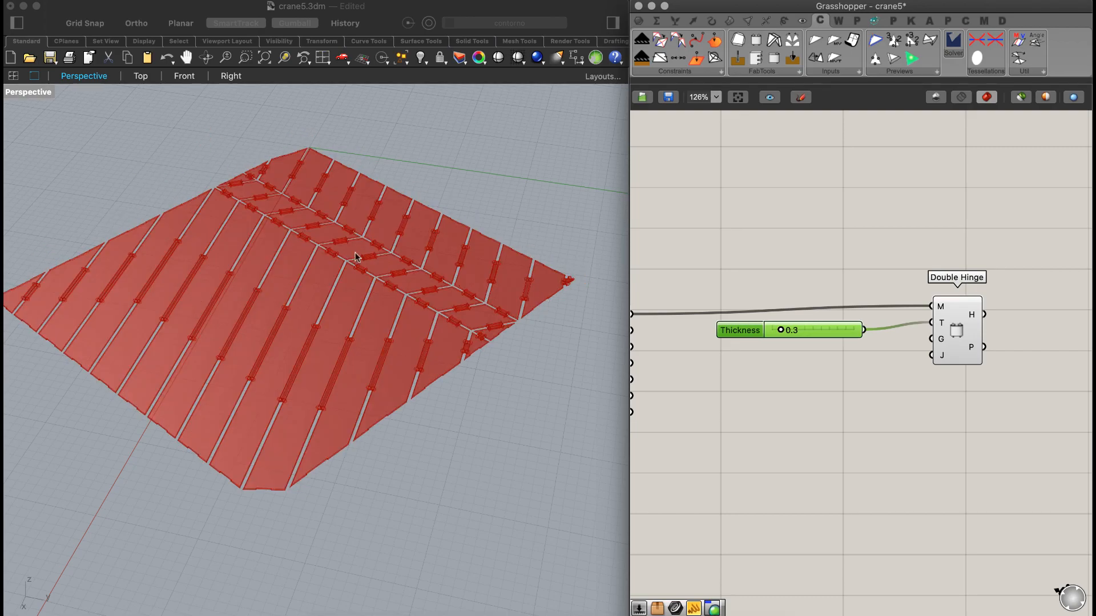
- Duplicate the Thickness slider, set the copy to 0.2, and connect it to Double Hinge's G (Gap) input
right_drag(267, 264, 323, 337)
scroll(313, 392, up, 10)
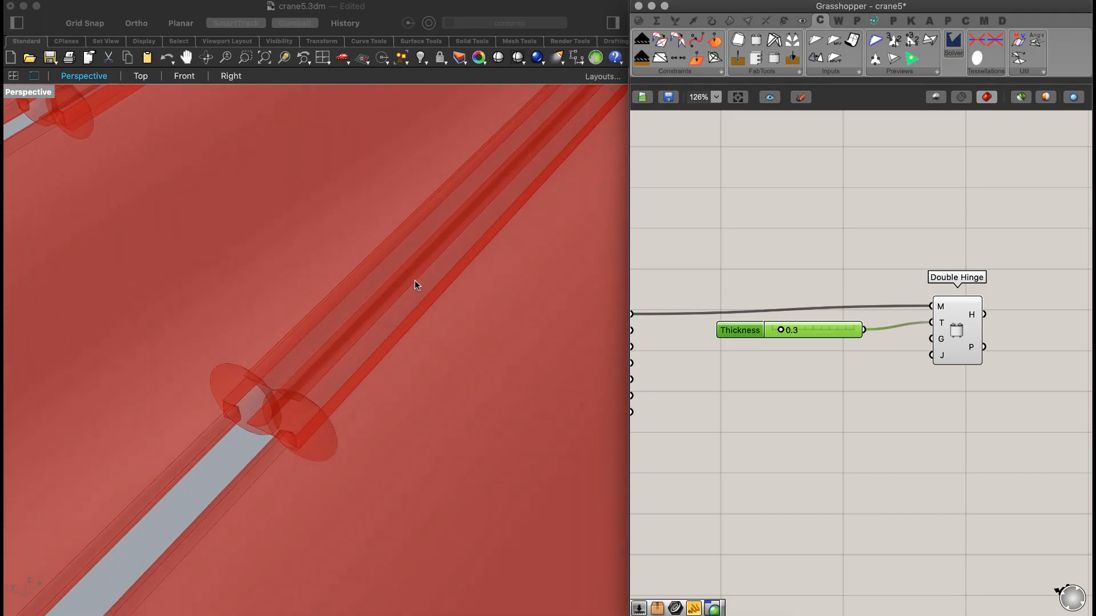
scroll(415, 280, down, 1)
scroll(416, 279, up, 2)
scroll(415, 281, down, 1)
mouse_move(366, 321)
right_down()
mouse_move(375, 316)
mouse_move(366, 323)
right_up()
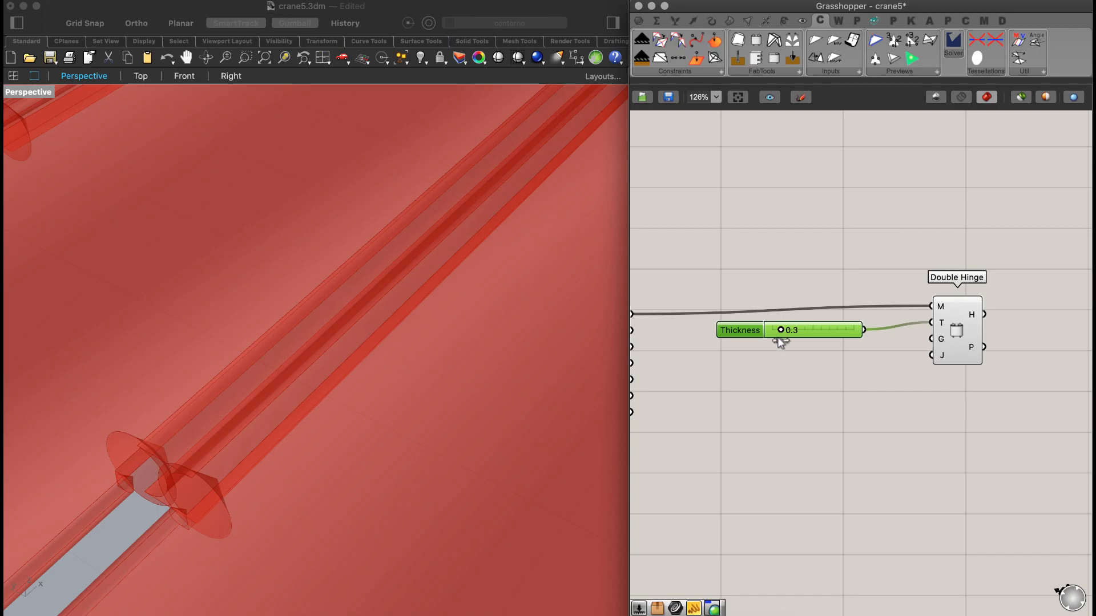
alt+drag(746, 336, 753, 359)
double_click(777, 354)
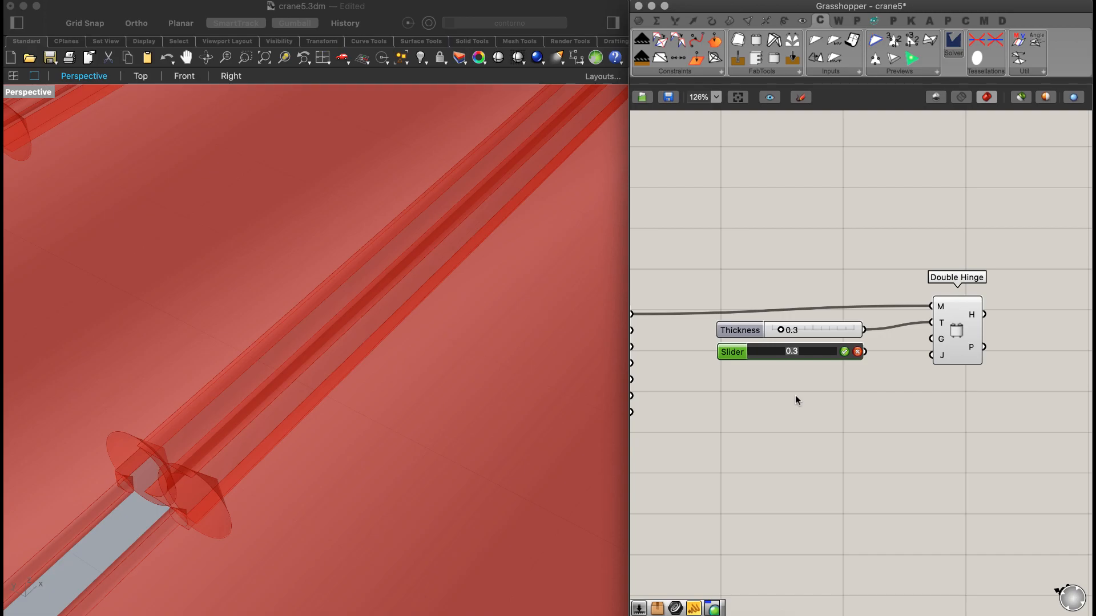
text(0.2)
key(Return)
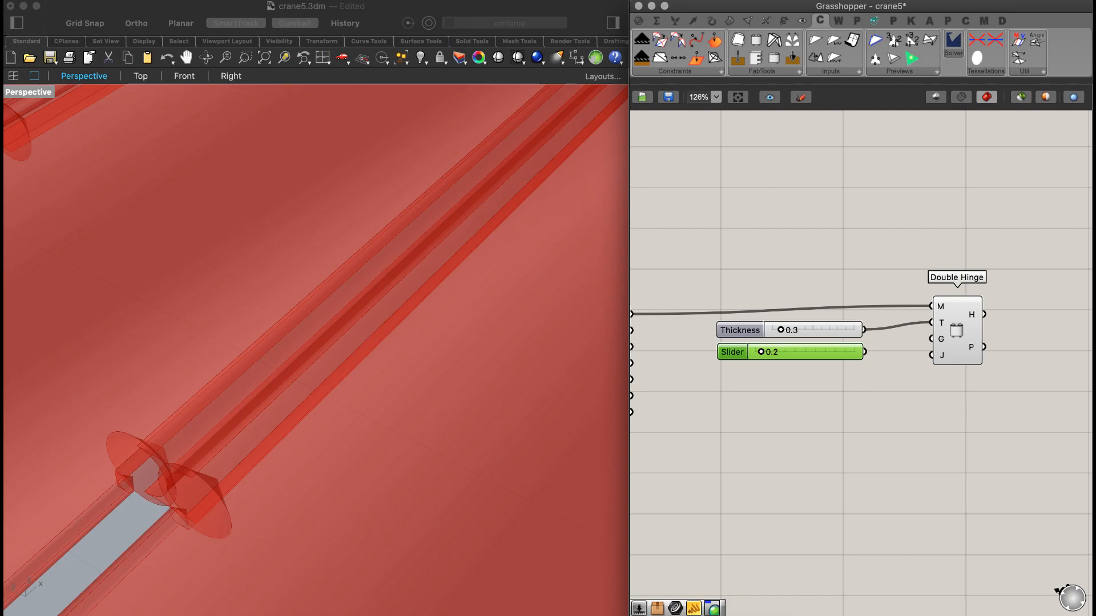
double_click(778, 353)
text(0.1)
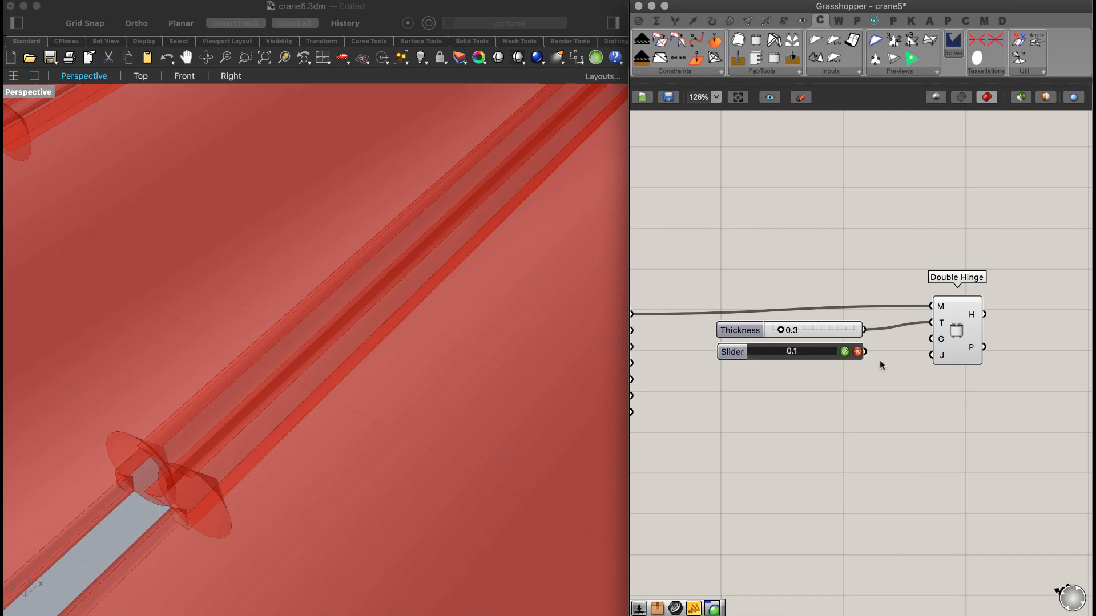
key(Return)
drag(865, 351, 926, 338)
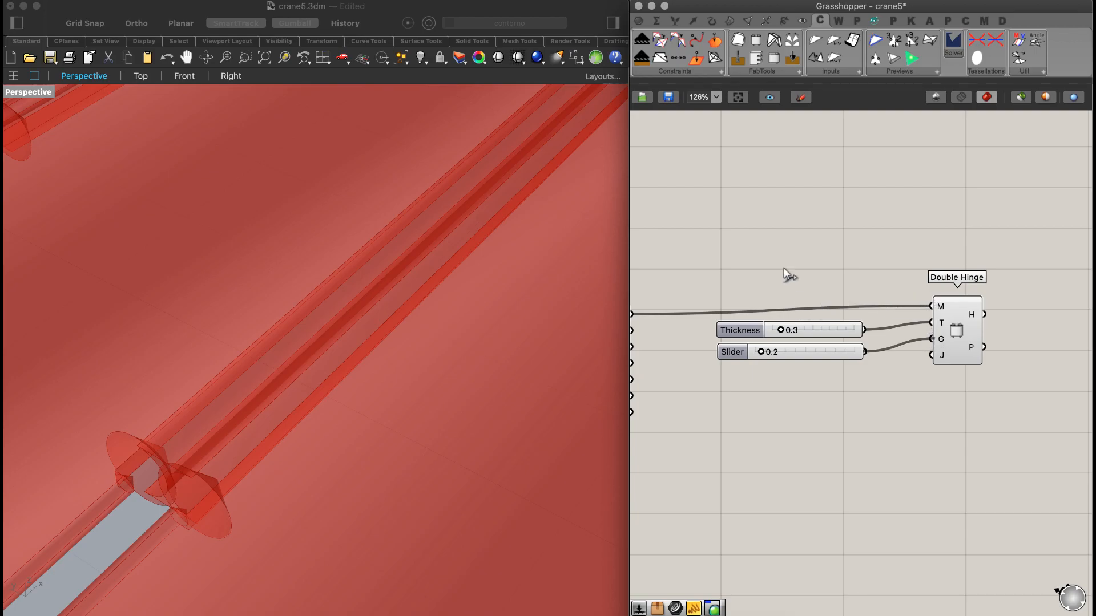
- Set the hinge Thickness to 1.2 and check the enlarged hinges up close
right_drag(232, 290, 247, 292)
double_click(802, 330)
text(1)
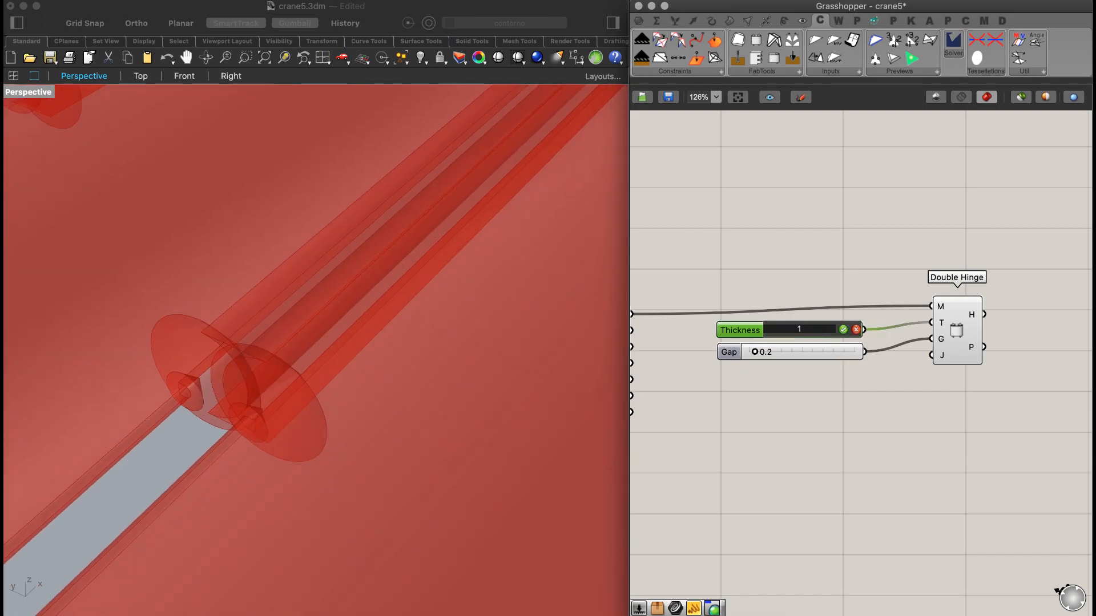
text(.2)
key(Return)
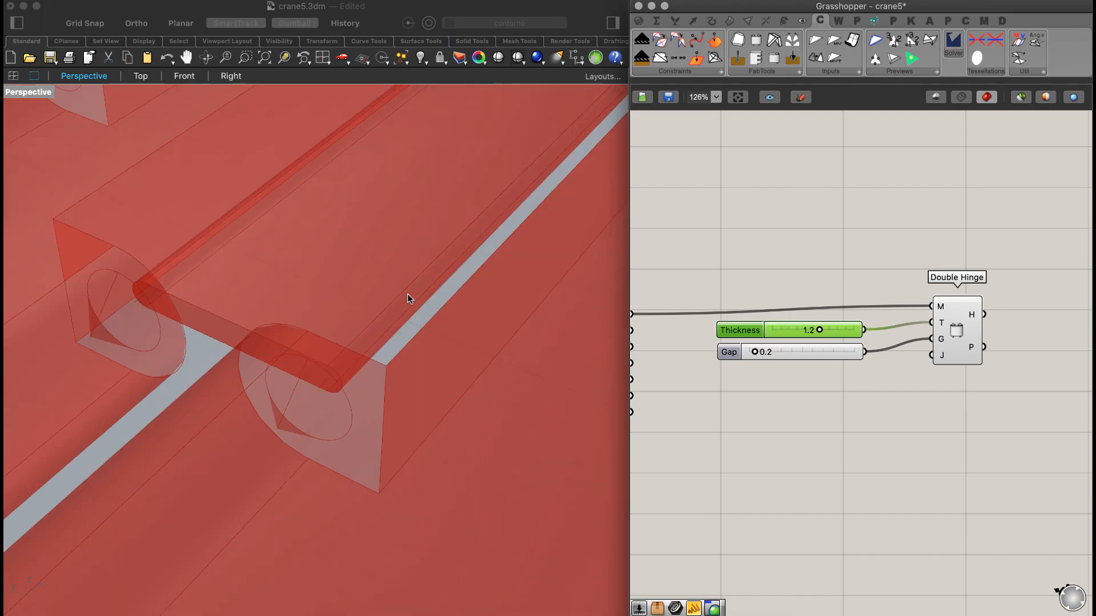
scroll(382, 248, down, 6)
scroll(411, 308, up, 5)
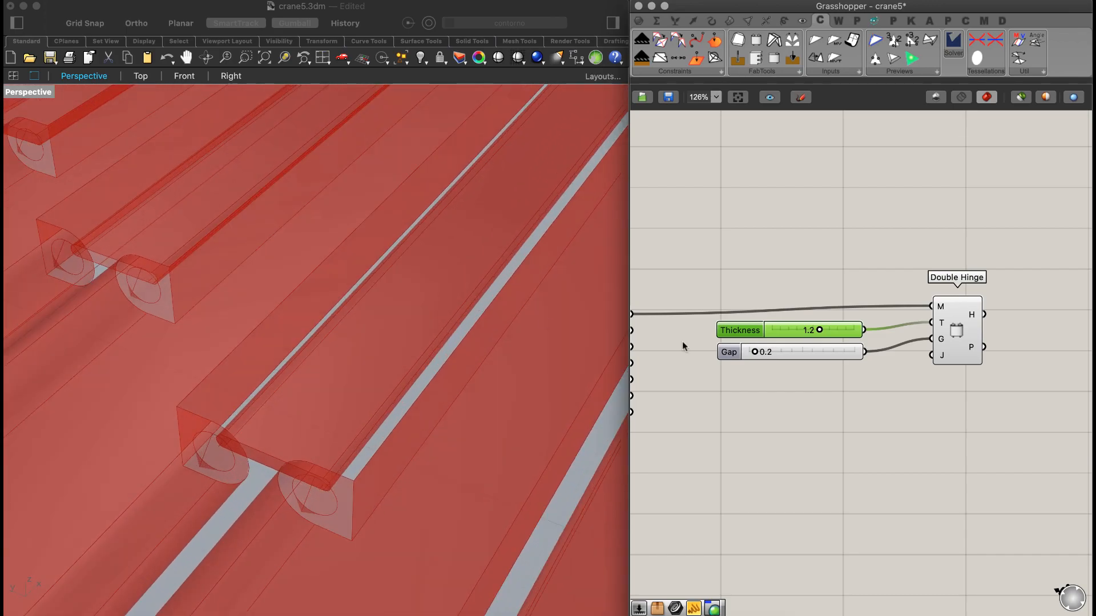
- Set the hinge Gap to 0.1 and check the spacing between the panels
double_click(785, 355)
key(BackSpace)
key(BackSpace)
key(BackSpace)
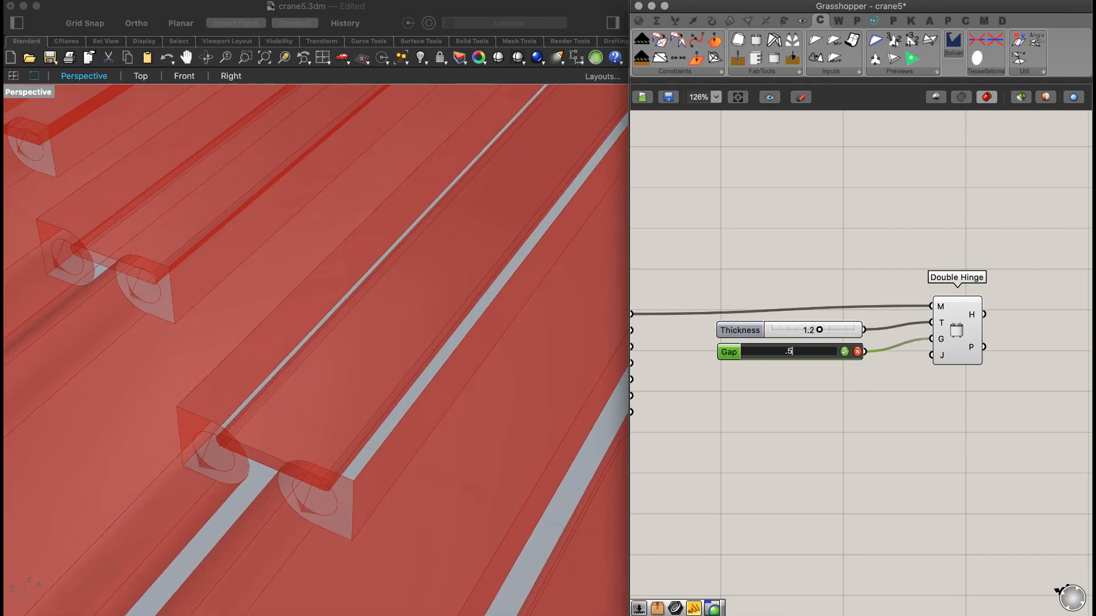
text(.01)
key(Return)
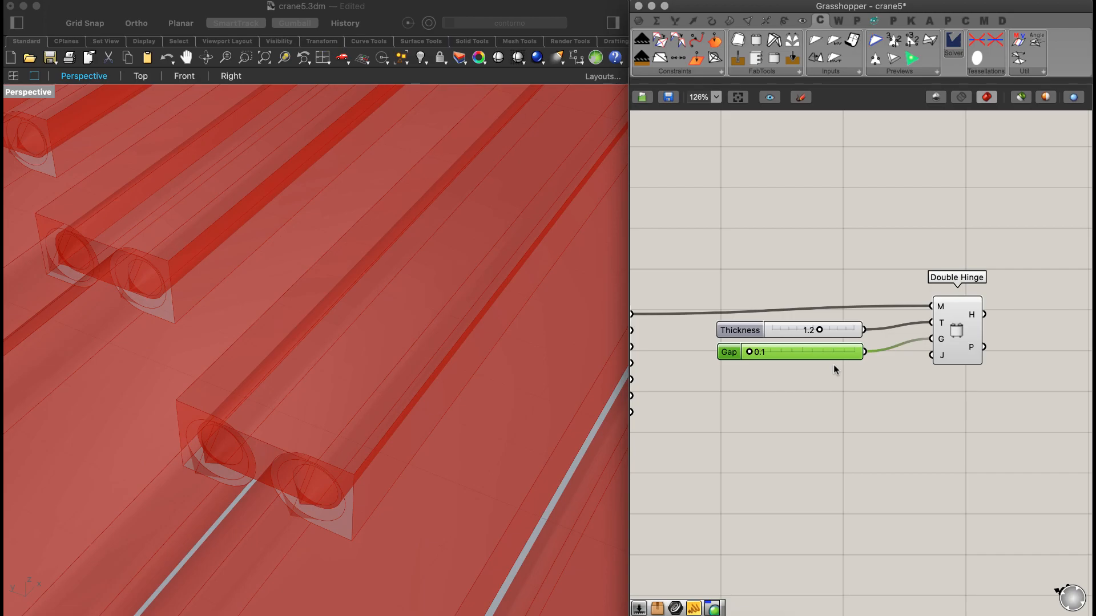
right_drag(242, 267, 287, 290)
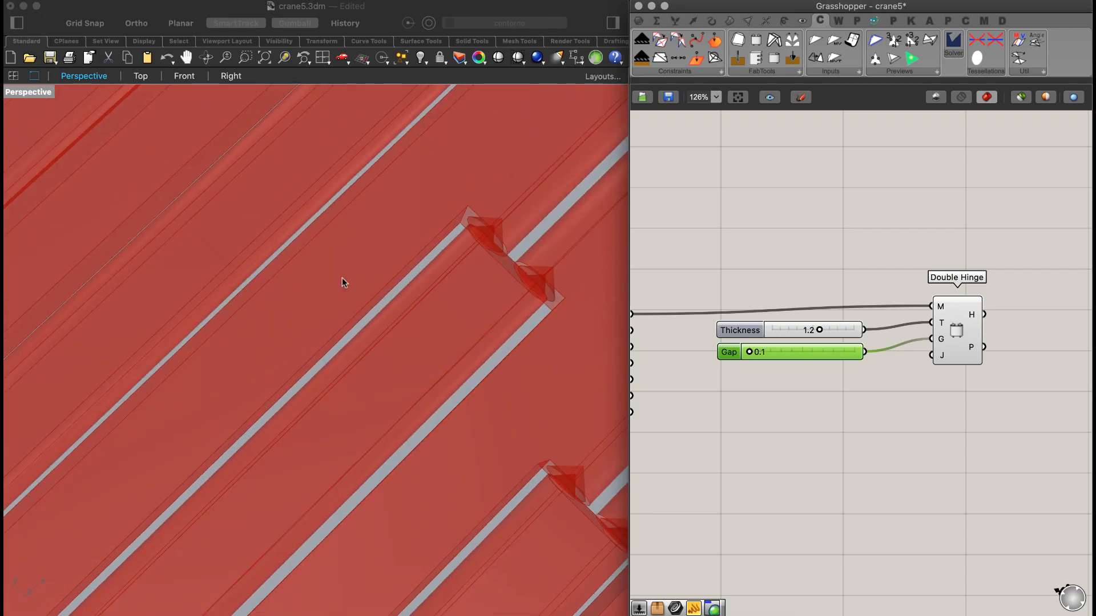
- Examine the Double Hinge geometry up close and across the whole sheet from several angles
scroll(545, 237, up, 10)
scroll(552, 235, down, 10)
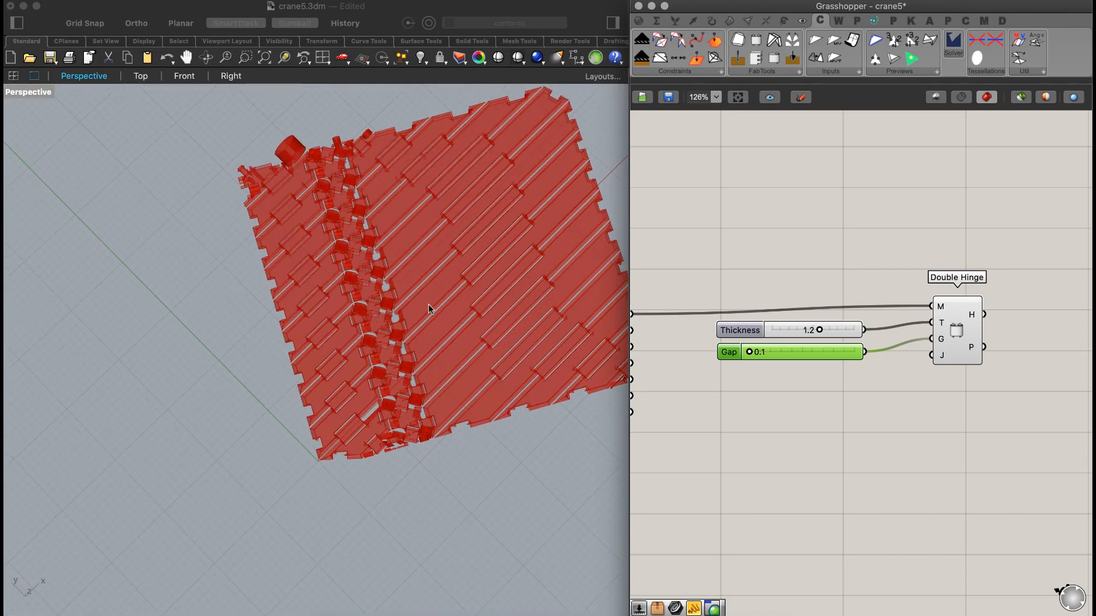
right_drag(428, 309, 451, 335)
scroll(294, 232, up, 5)
right_drag(555, 386, 323, 348)
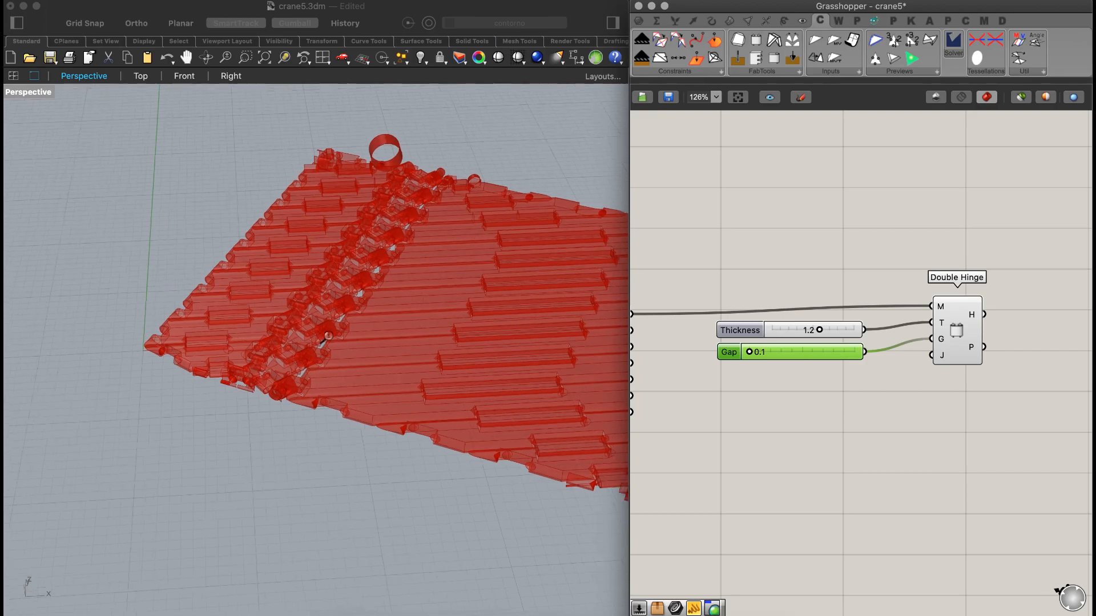
scroll(339, 307, up, 5)
scroll(337, 309, down, 4)
scroll(329, 333, up, 2)
scroll(330, 334, down, 5)
right_drag(460, 247, 409, 320)
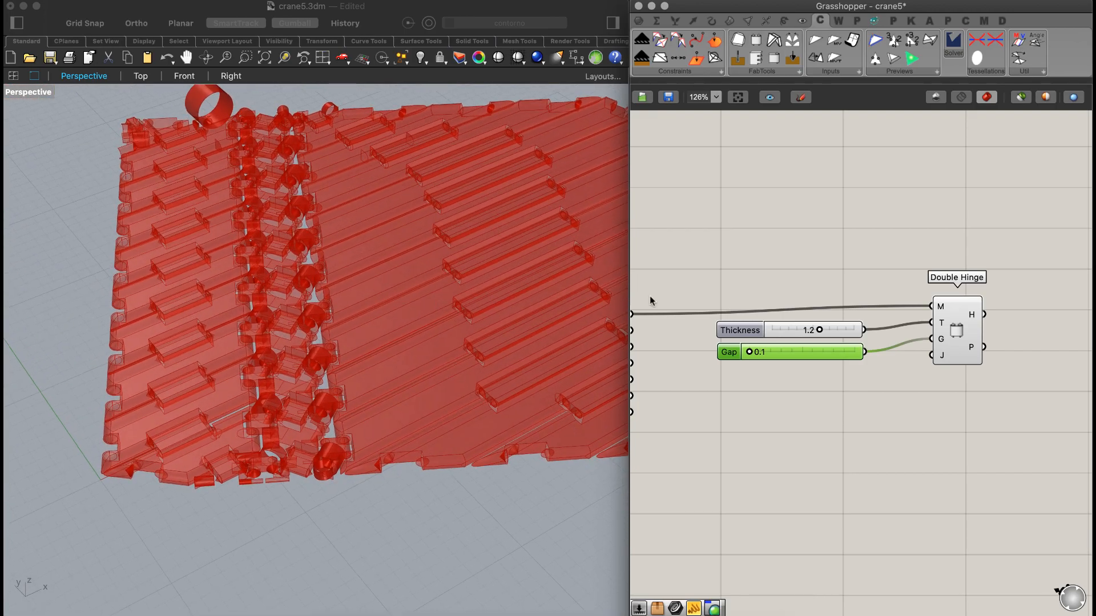
- Test the hinge Thickness at its 2.0 maximum and at 1.0, checking the hinges along the narrow folded strip
double_click(807, 331)
text(3)
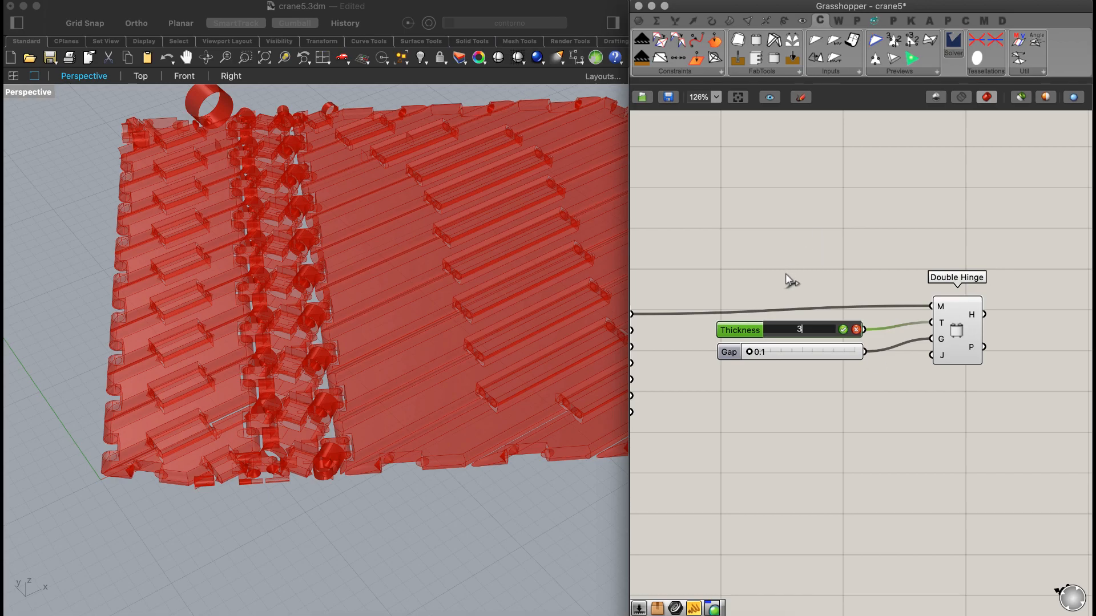
key(Return)
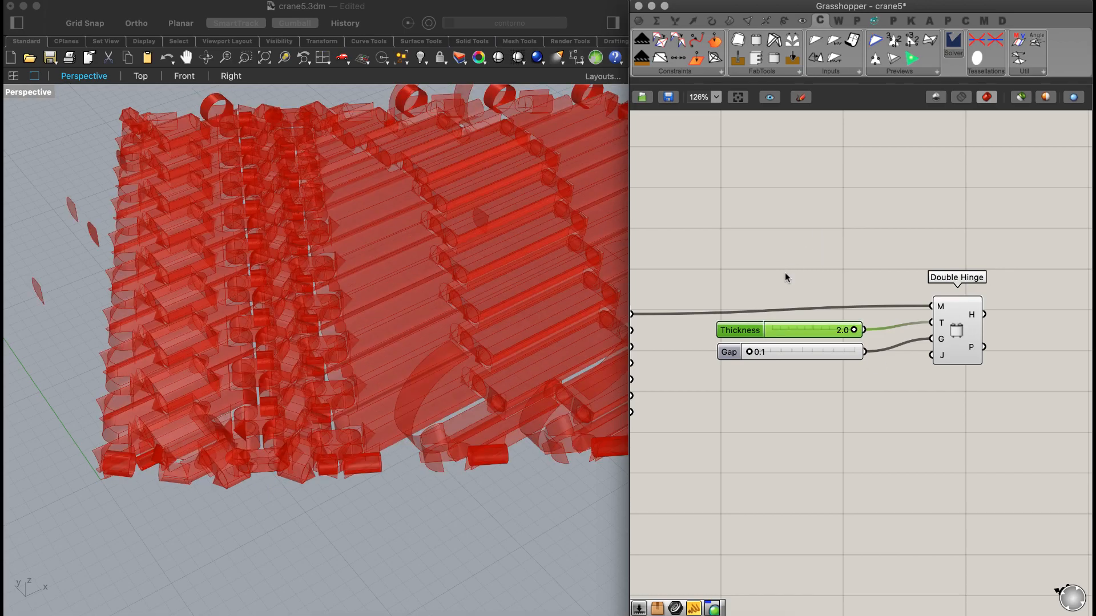
double_click(803, 328)
text(1)
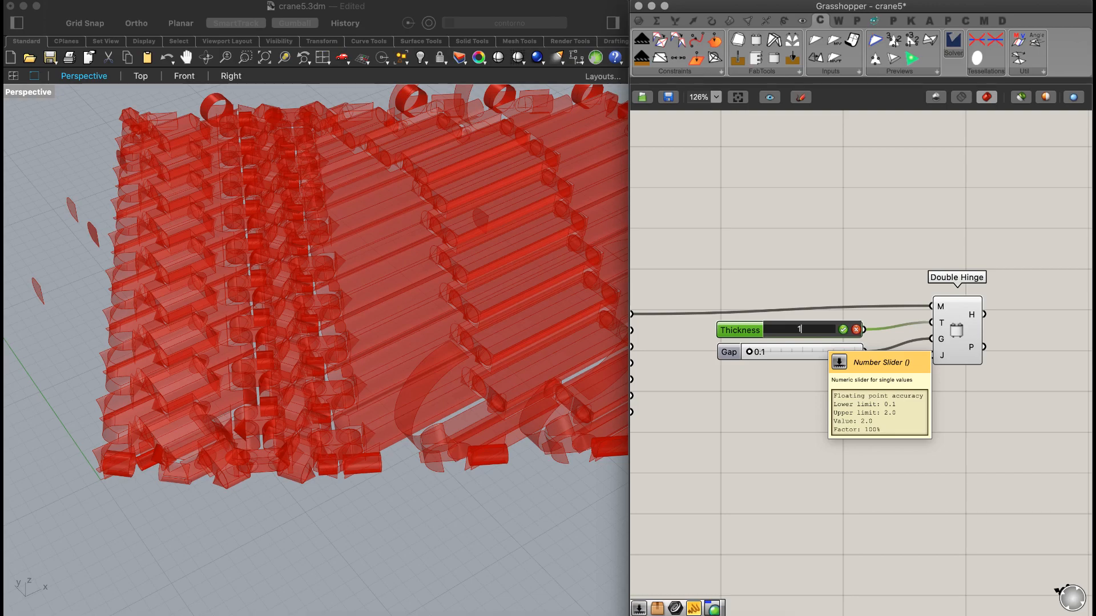
key(Return)
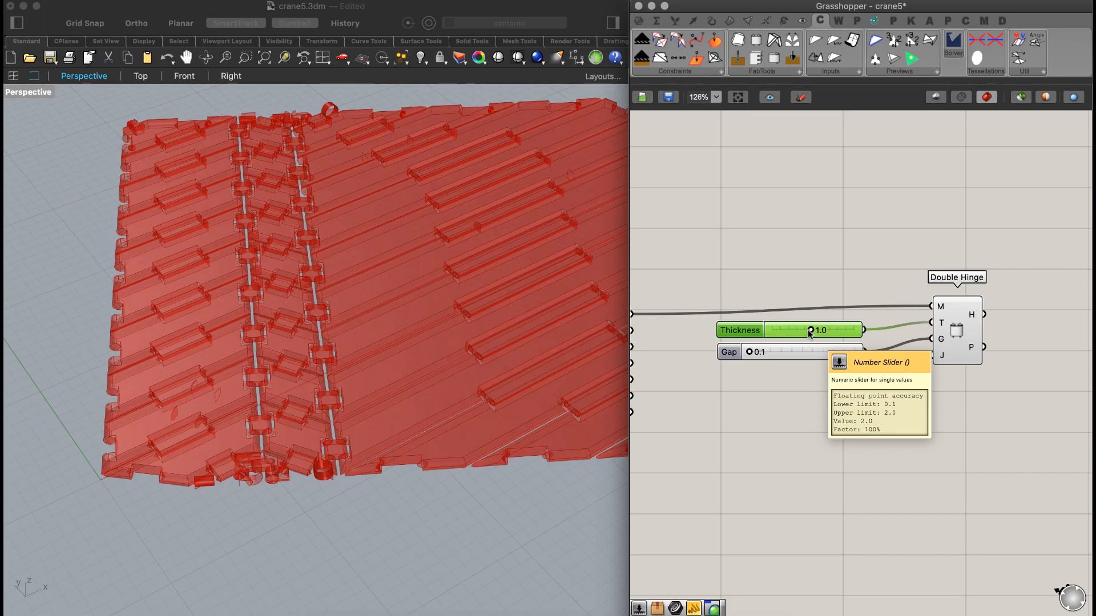
right_drag(299, 318, 297, 289)
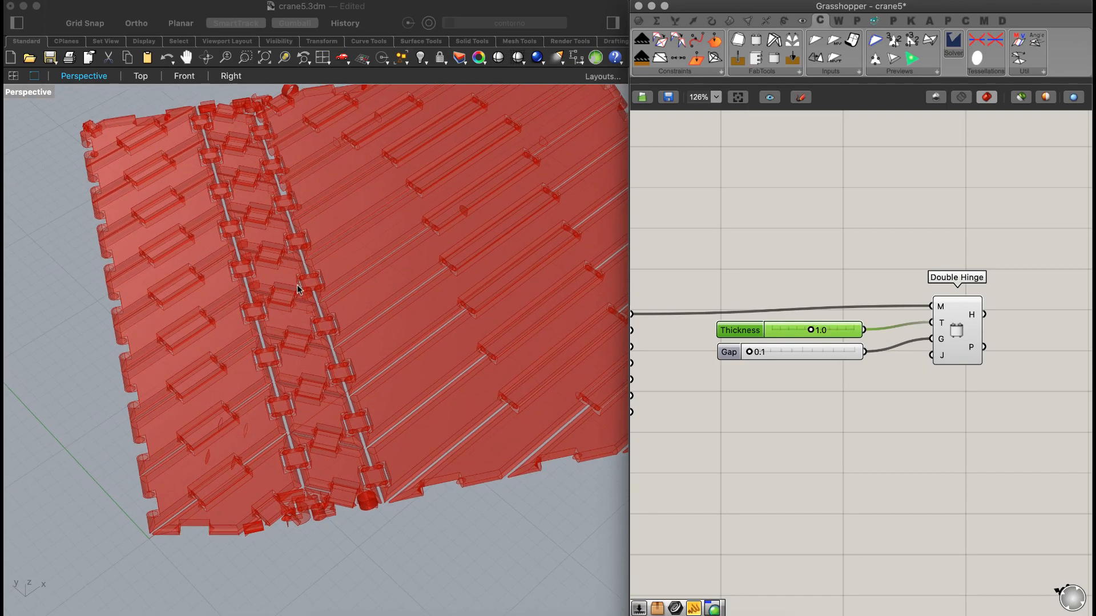
scroll(297, 289, up, 10)
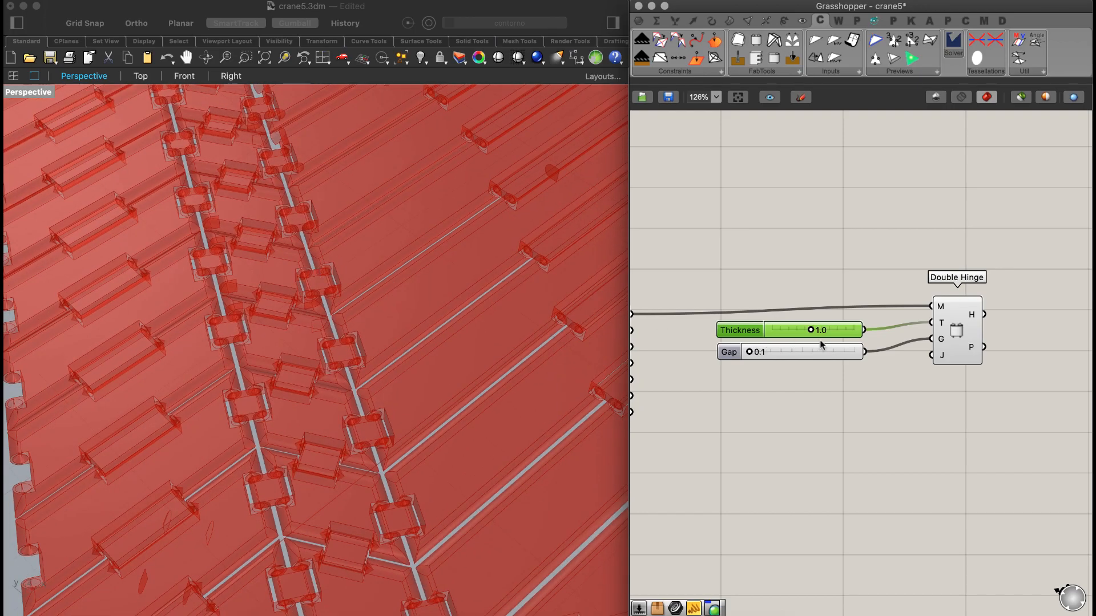
- Compare the hinges at Thickness 0.5 and 0.8, including those near the sheet's edge
double_click(827, 331)
text(.5)
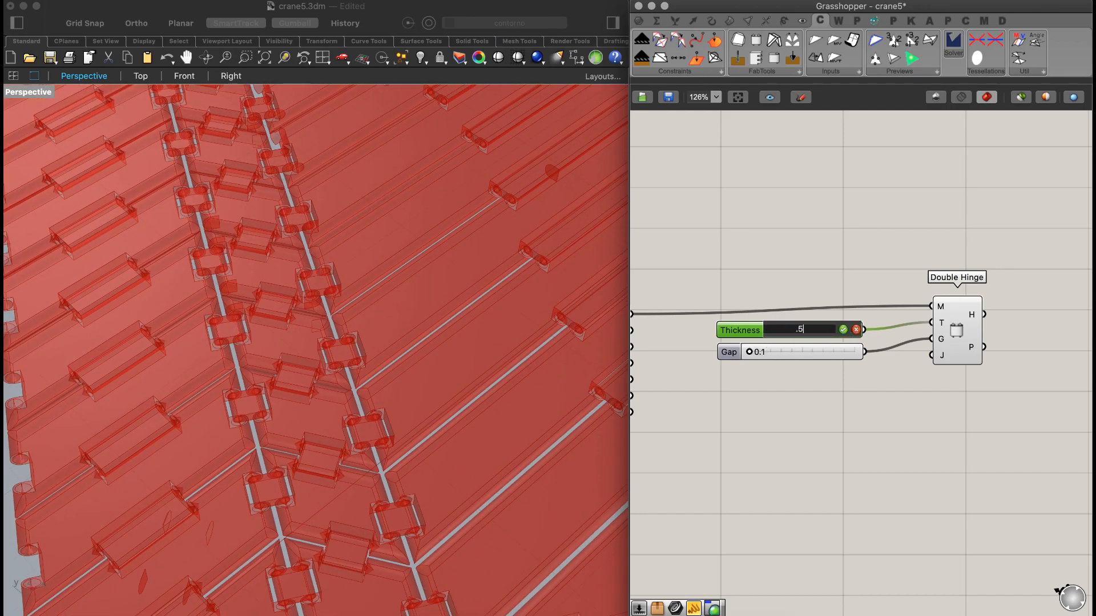
key(Return)
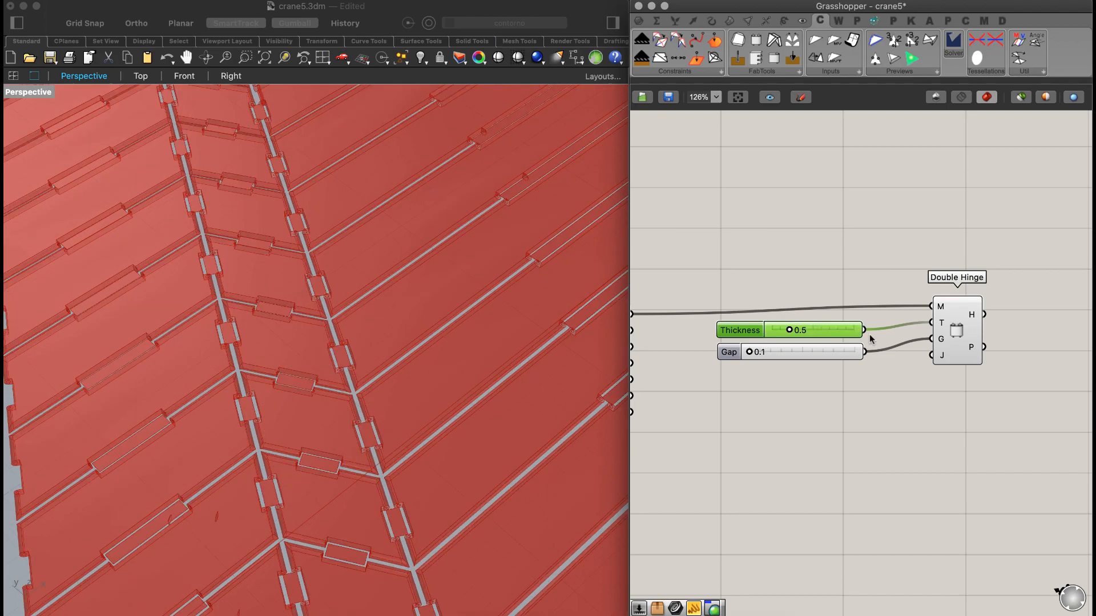
double_click(804, 332)
text(.8)
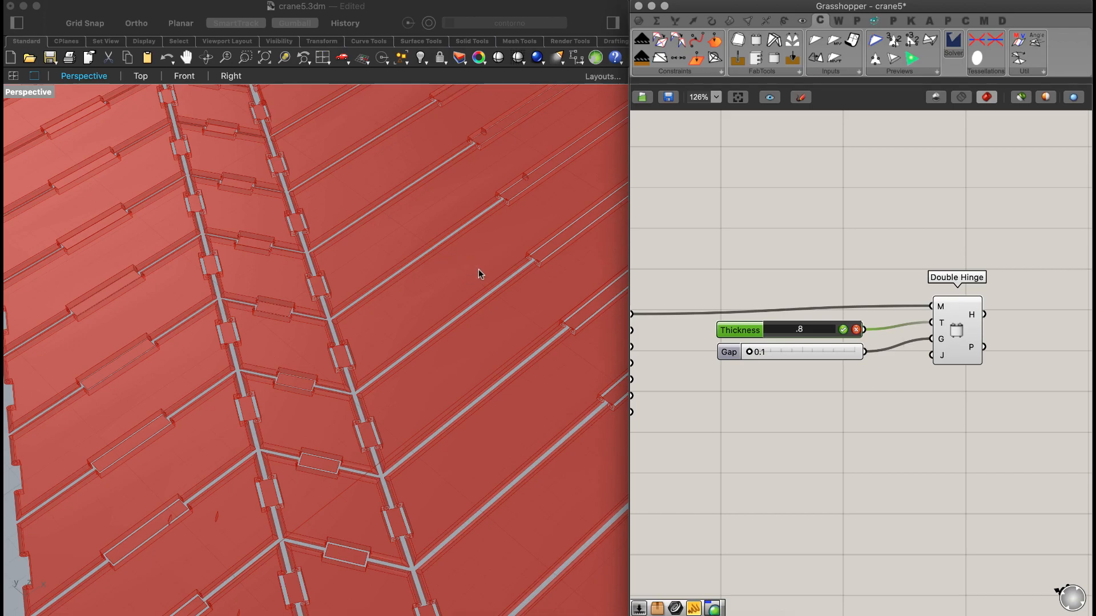
key(Return)
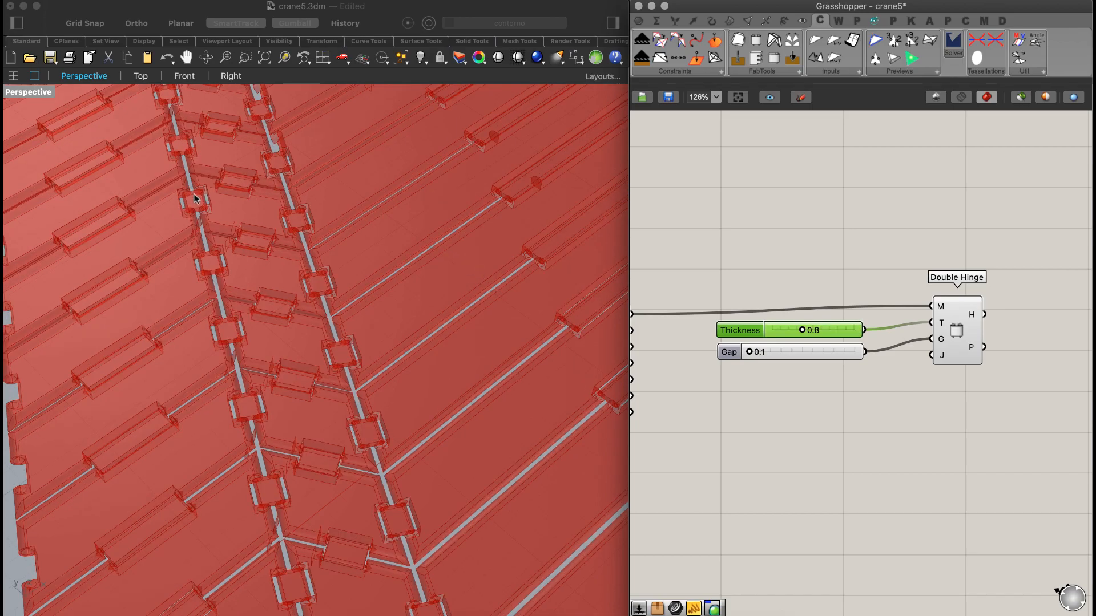
scroll(194, 223, down, 5)
shift+right_drag(264, 251, 306, 227)
- Replace the Gap slider with a finer number slider starting at 0.001, connected to Double Hinge's G input and placed below Thickness
right_drag(789, 394, 848, 188)
double_click(806, 291)
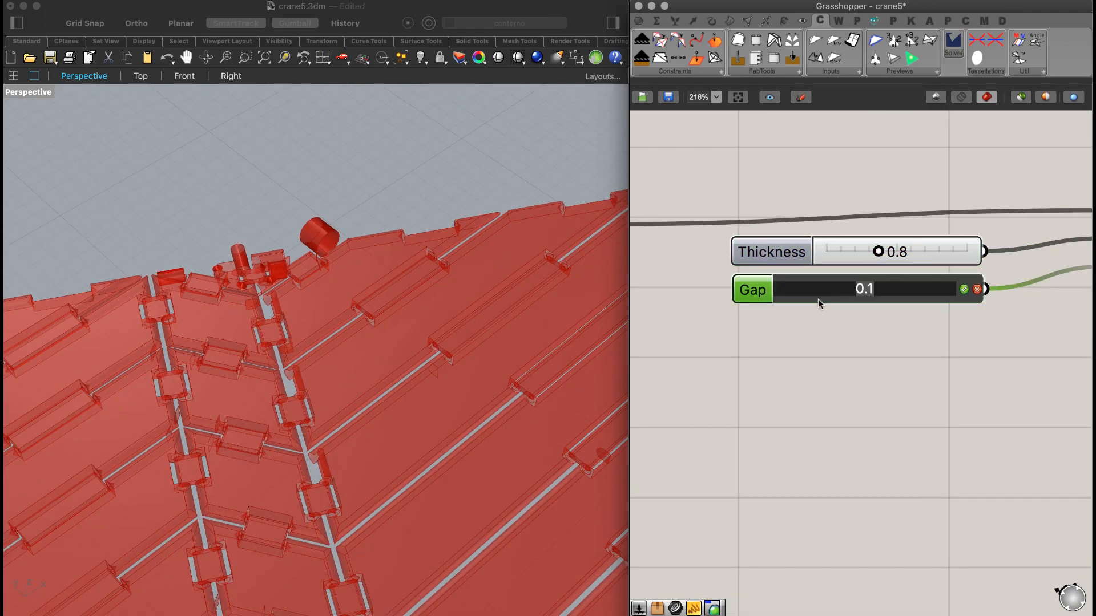
double_click(784, 390)
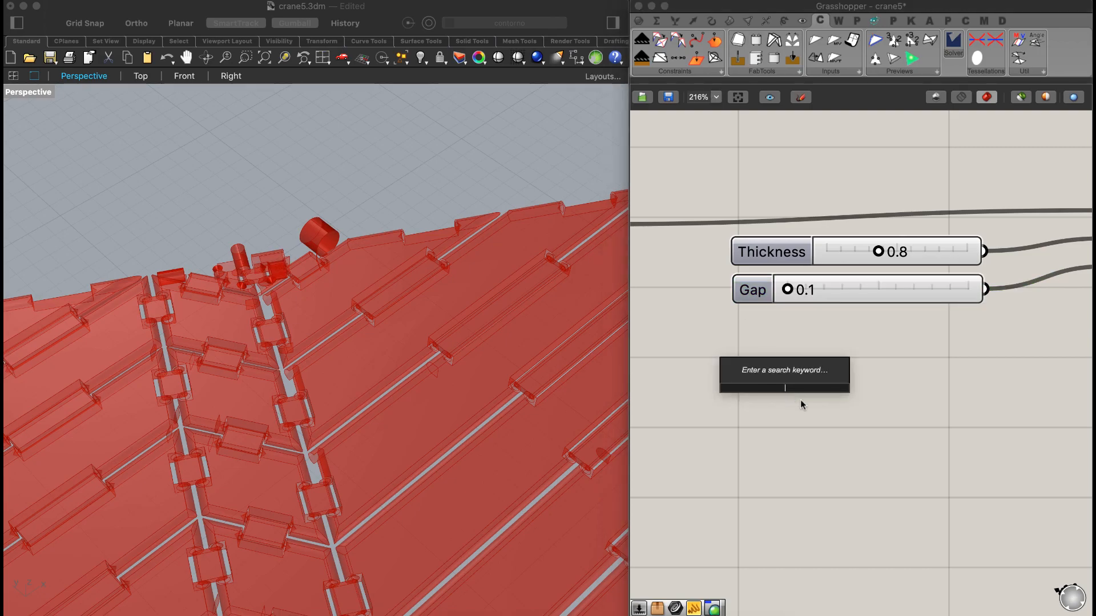
text(.001<)
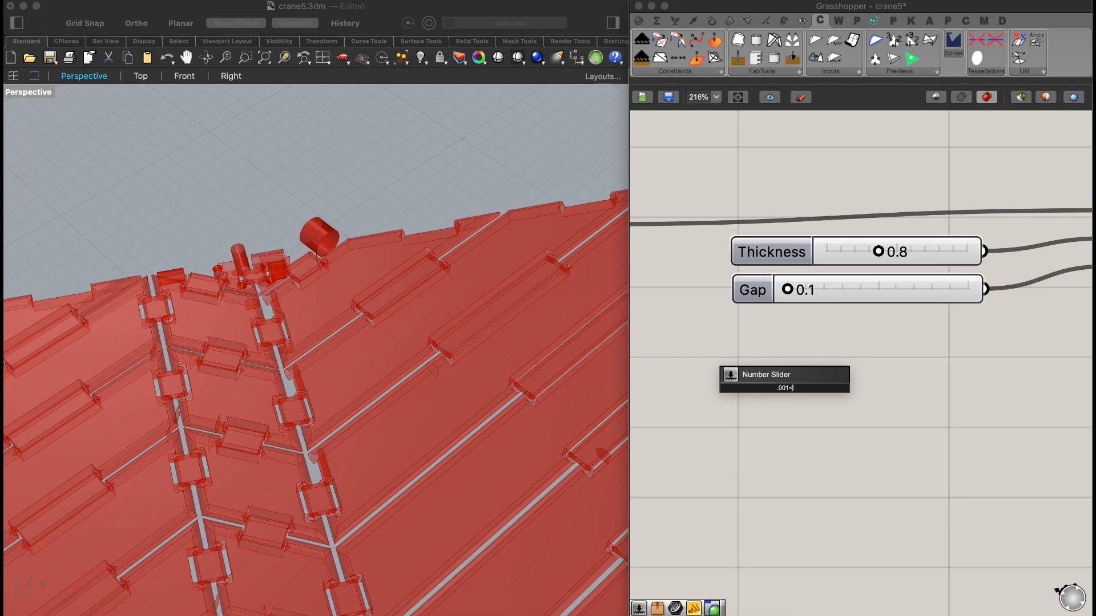
key(Return)
scroll(810, 339, down, 1)
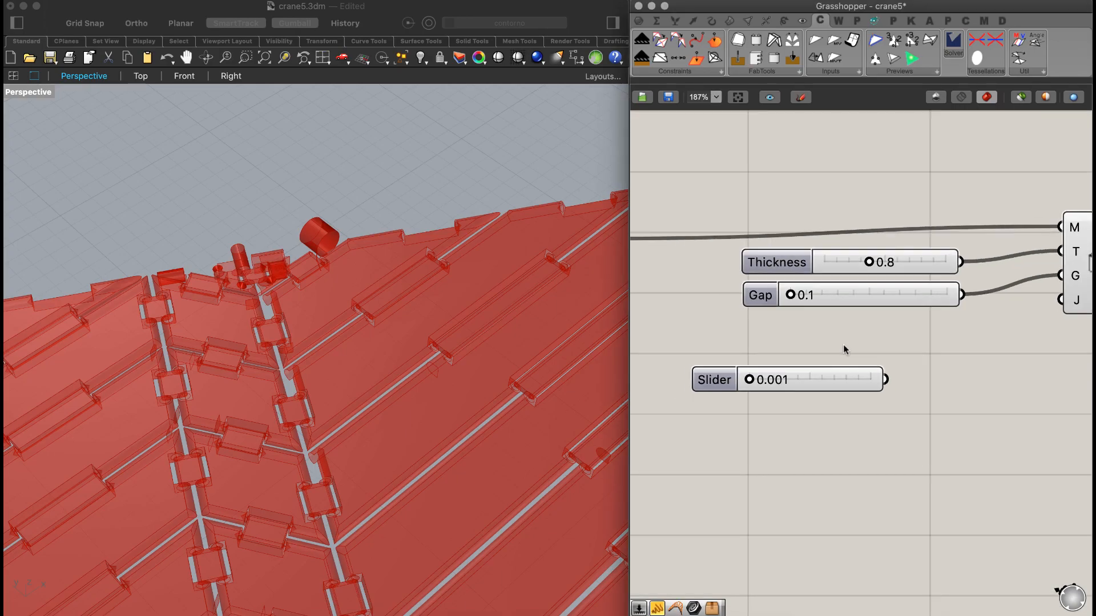
scroll(846, 347, right, 2)
drag(825, 379, 999, 276)
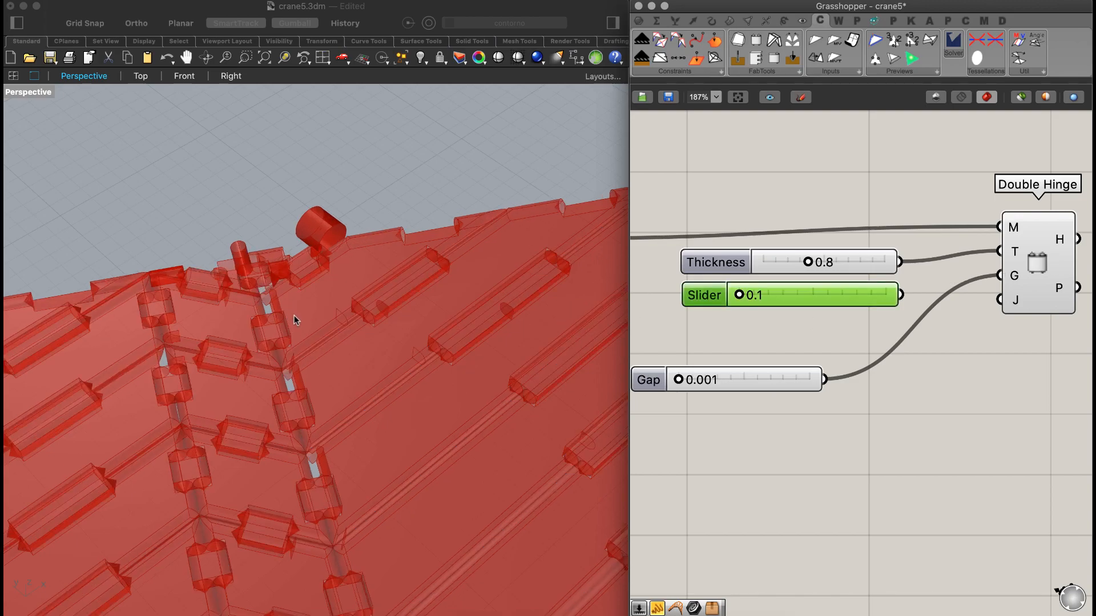
right_drag(303, 343, 361, 251)
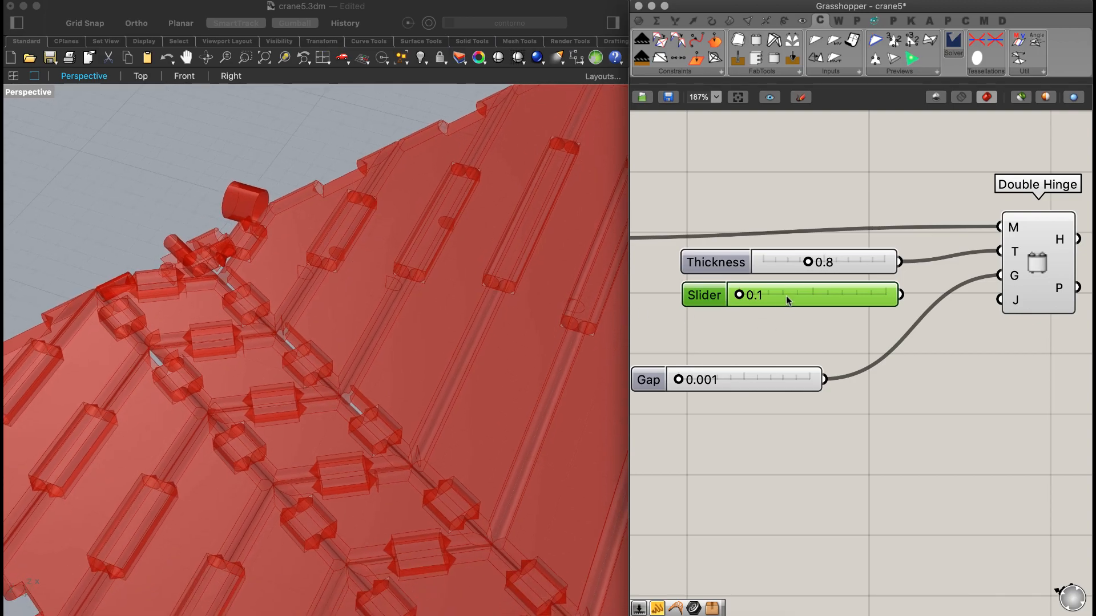
key(Delete)
drag(745, 388, 805, 314)
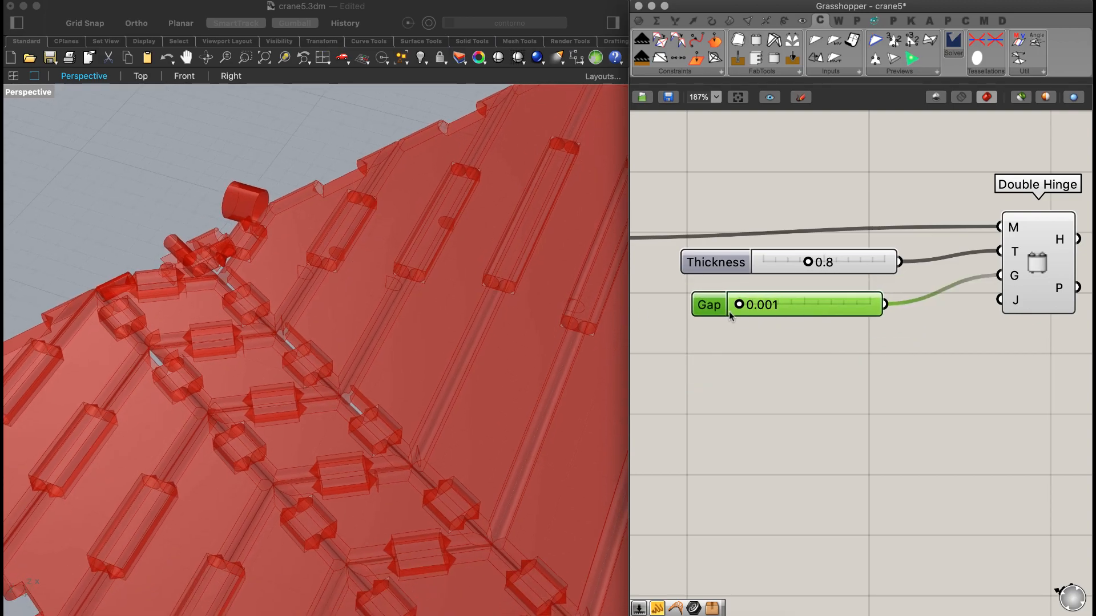
- Set the hinge Gap to 0.05 and check the spacing between the panels
double_click(781, 313)
text(.05)
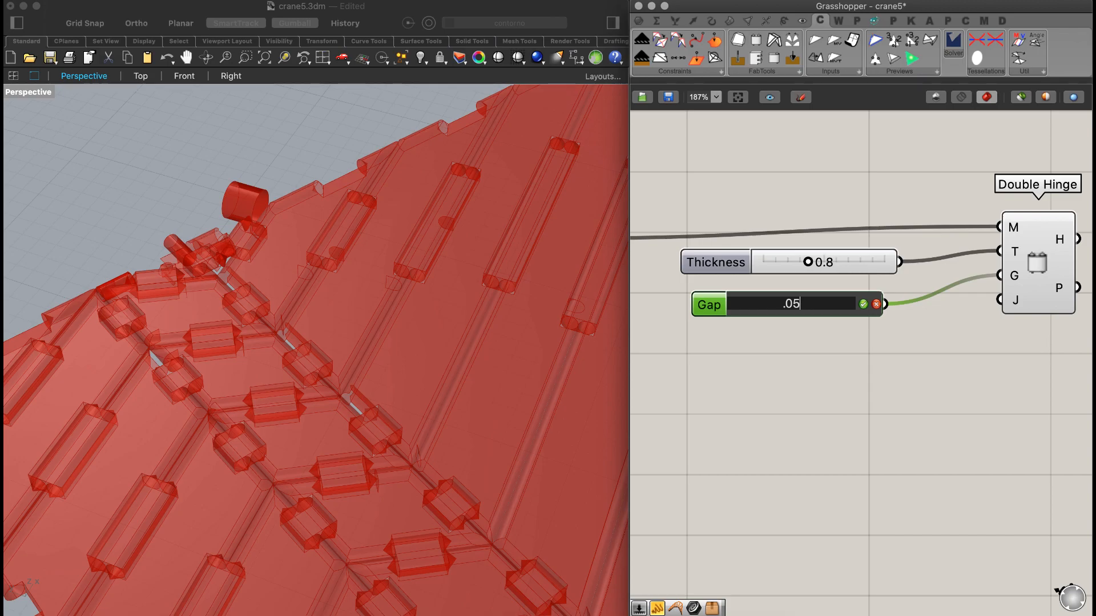
key(Return)
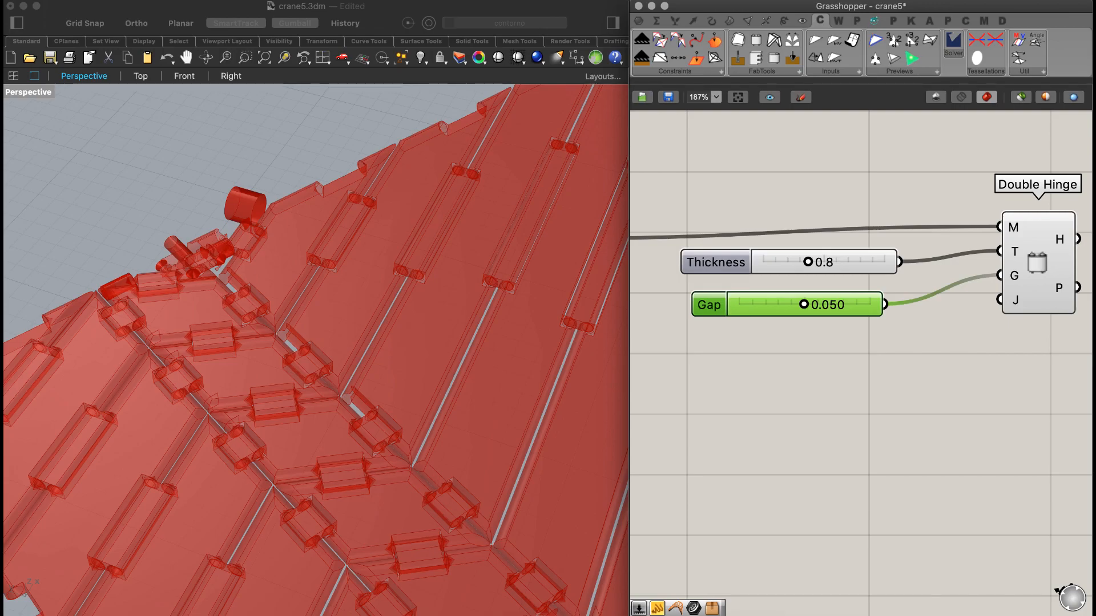
right_drag(307, 240, 282, 278)
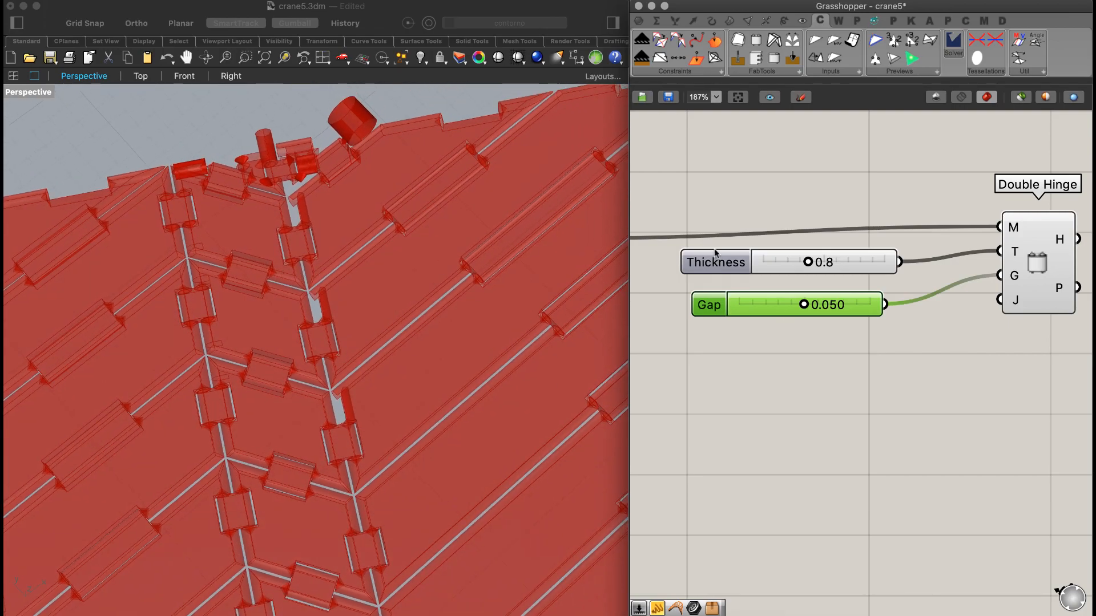
- Set the hinge Thickness to 0.3 and the Gap to 0.020
double_click(865, 265)
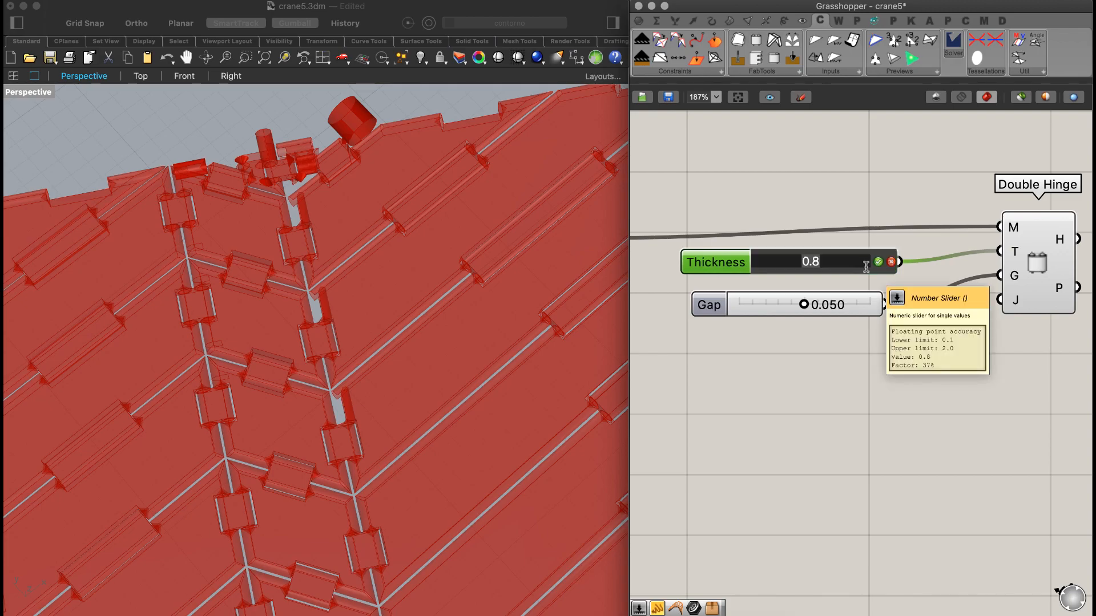
key(Return)
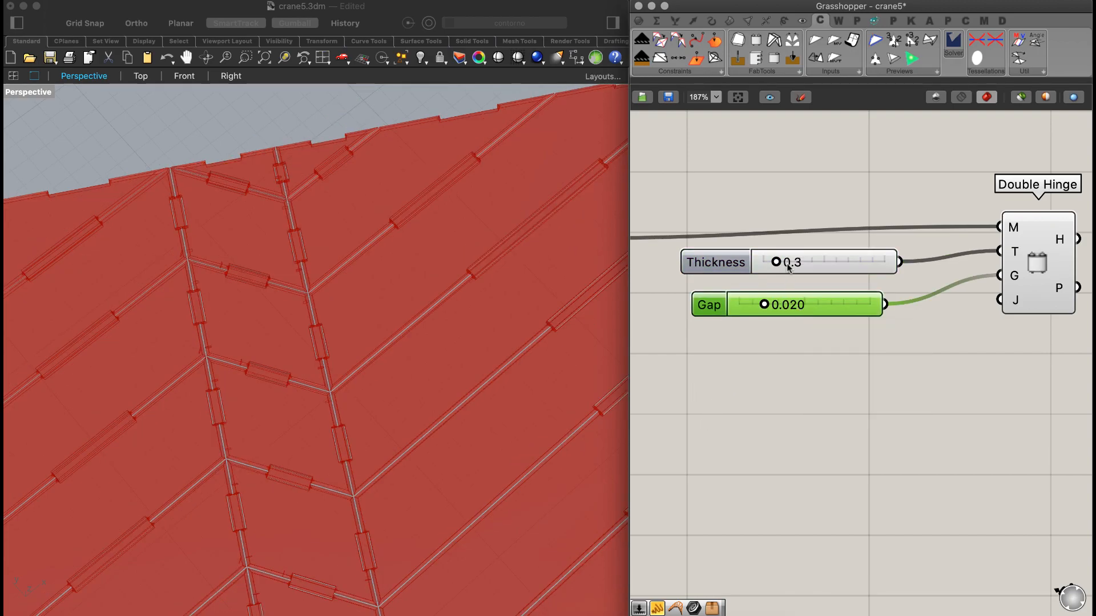
- Examine individual hinges and panel gaps up close, as well as the overall hinged sheet
ctrl+right_drag(437, 276, 383, 297)
right_drag(208, 203, 409, 396)
scroll(432, 367, up, 10)
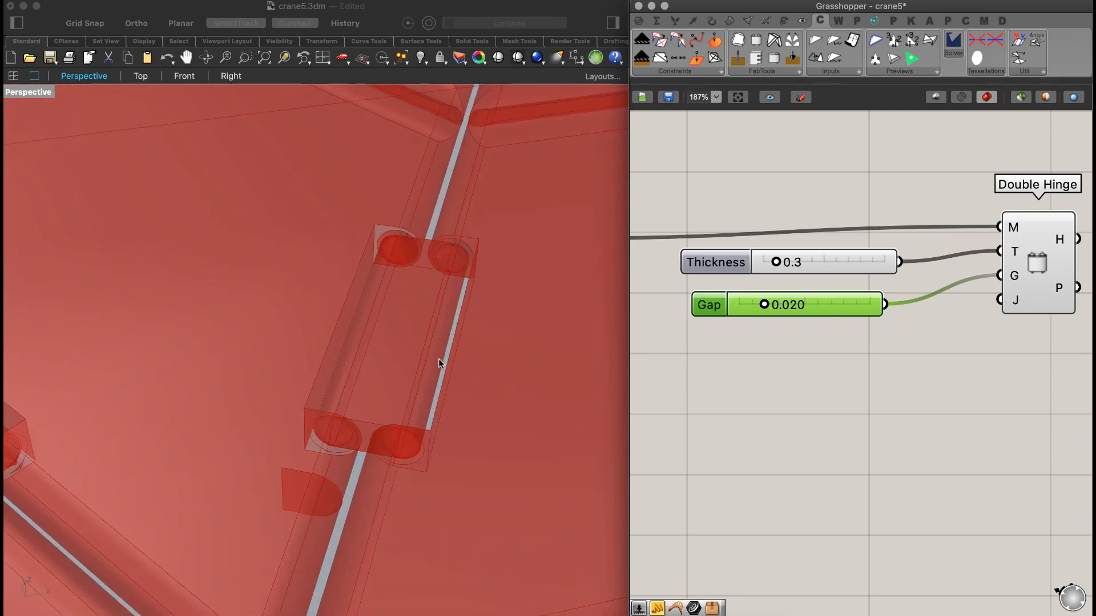
scroll(441, 364, down, 12)
right_drag(391, 376, 426, 365)
scroll(422, 365, up, 10)
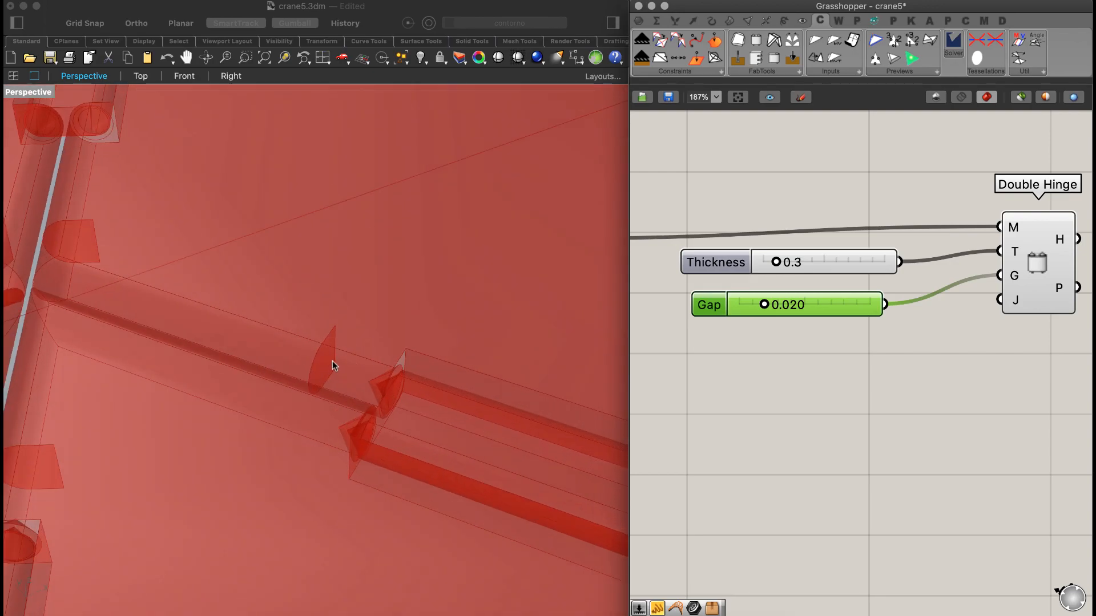
scroll(408, 338, down, 12)
shift+right_drag(550, 324, 306, 343)
scroll(387, 289, down, 10)
right_drag(387, 314, 420, 352)
scroll(416, 311, down, 8)
scroll(421, 352, down, 3)
scroll(343, 359, down, 5)
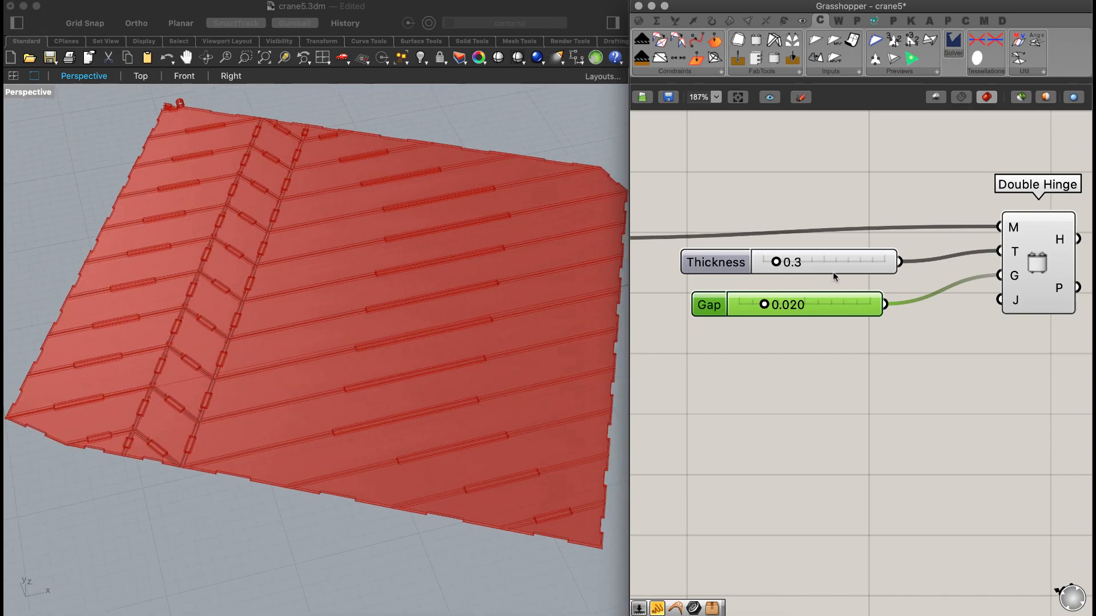
- Align the Thickness and Gap sliders along their left edges and check the hinges at the sheet's corner
drag(807, 349, 742, 247)
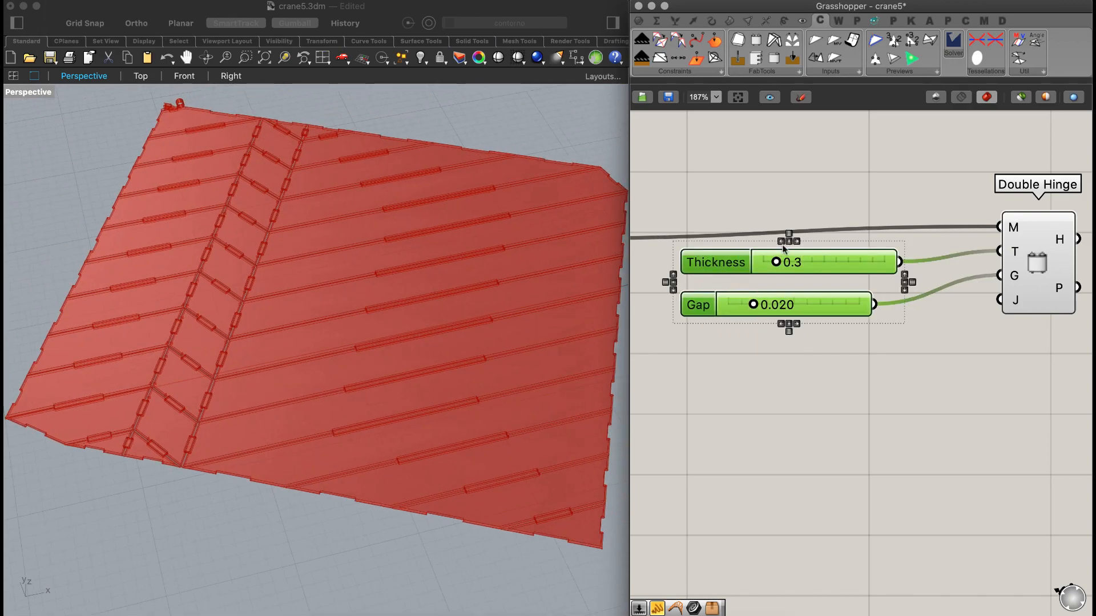
click(763, 376)
right_drag(245, 375, 140, 339)
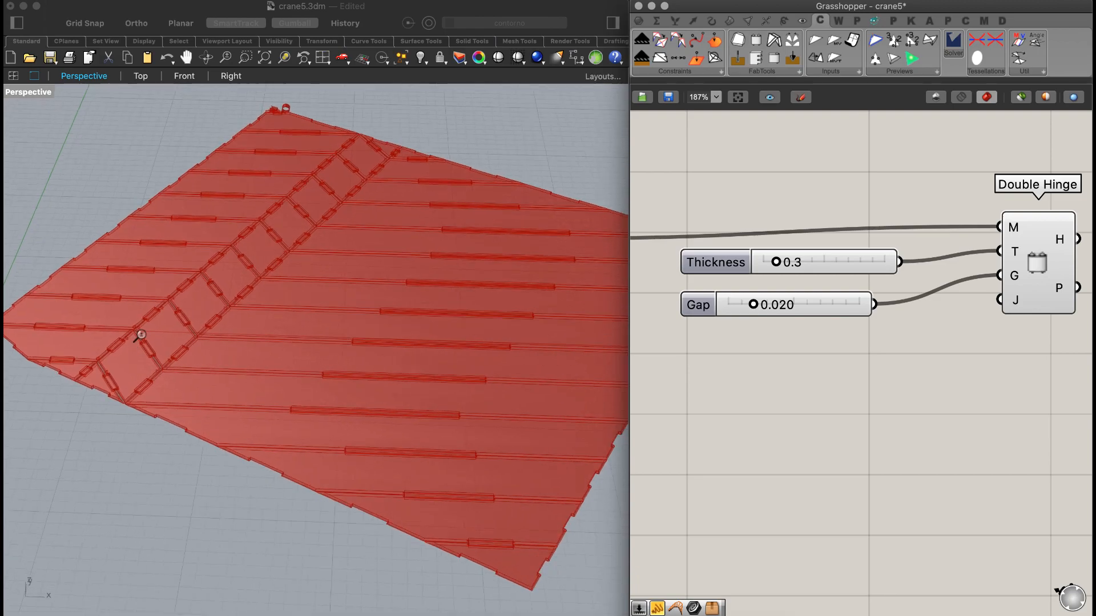
scroll(140, 339, up, 10)
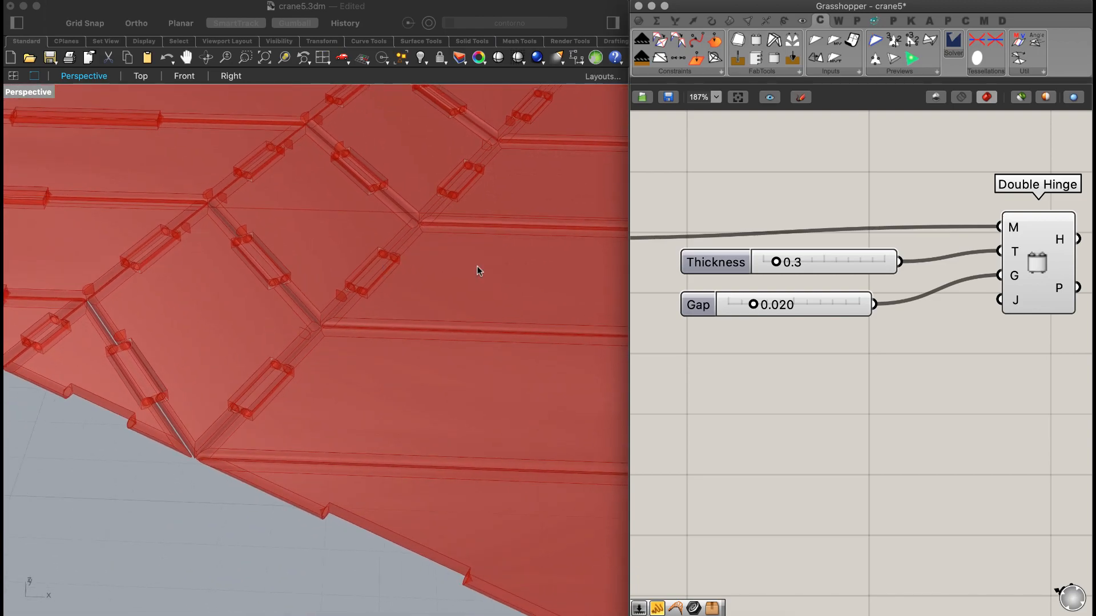
right_drag(228, 337, 301, 345)
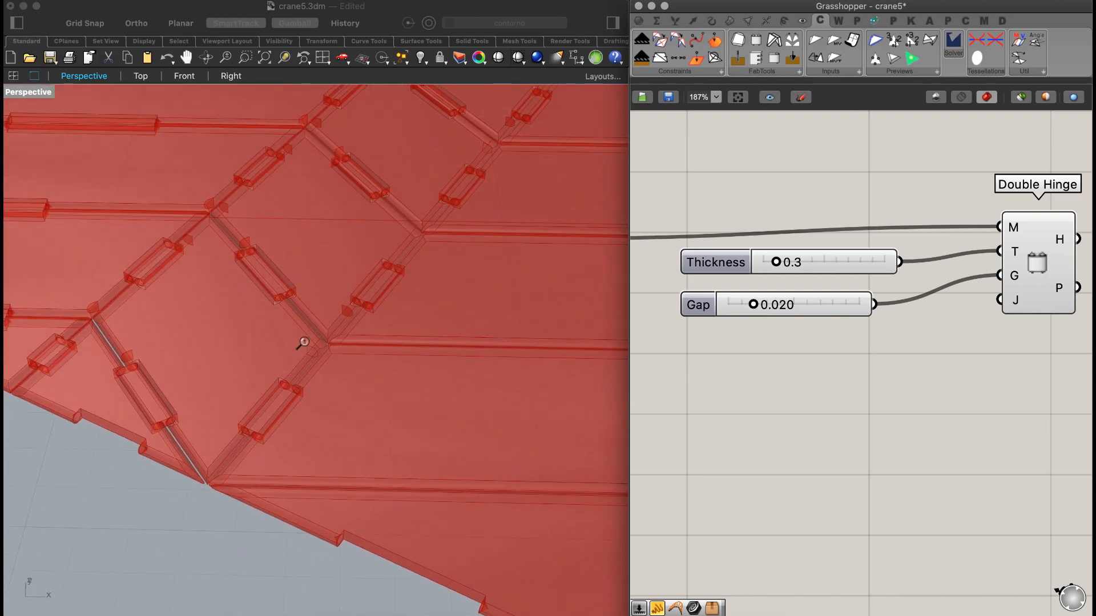
scroll(301, 344, up, 4)
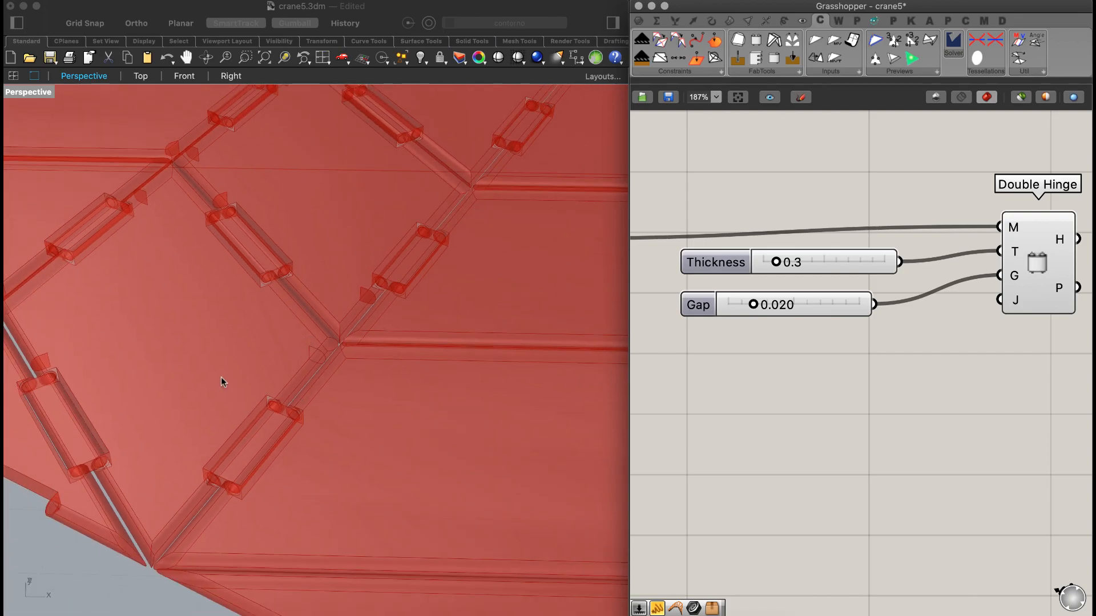
scroll(416, 301, down, 15)
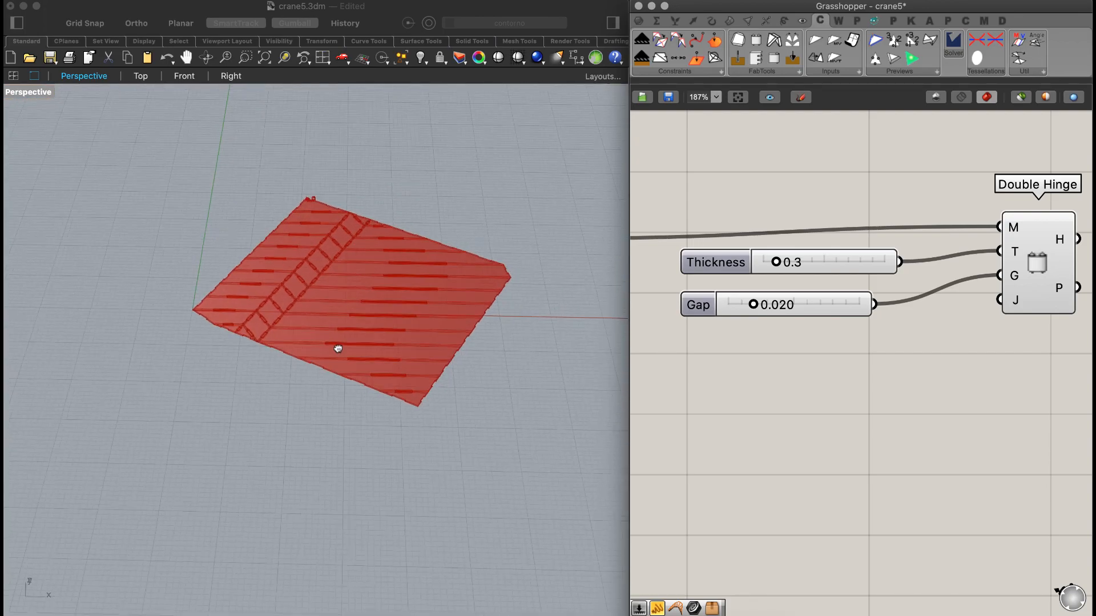
- Bake the Double Hinge geometry and move the baked sheet along the X axis, clear of the preview
click(1035, 262)
middle_click(1034, 261)
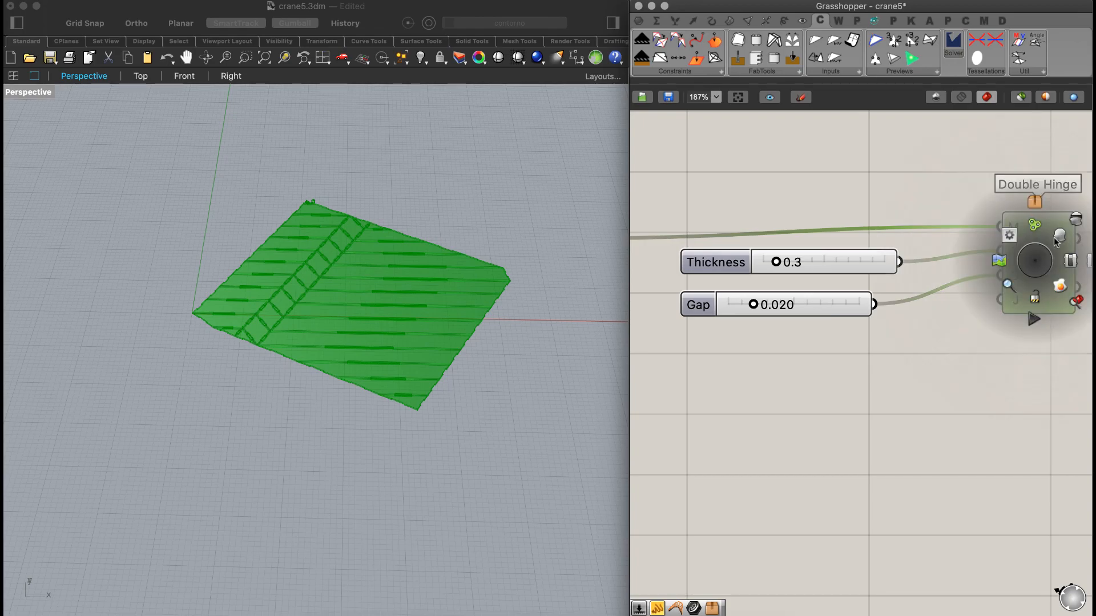
click(426, 197)
click(436, 190)
click(357, 212)
shift+right_drag(357, 212, 610, 433)
drag(590, 429, 247, 440)
click(22, 25)
key(Escape)
- Pull the triangular corner panel away from the baked sheet to expose its hinge joint
right_drag(248, 358, 216, 361)
scroll(215, 361, up, 7)
shift+right_drag(298, 291, 394, 166)
right_drag(225, 335, 474, 313)
shift+right_drag(576, 382, 460, 340)
scroll(464, 262, up, 15)
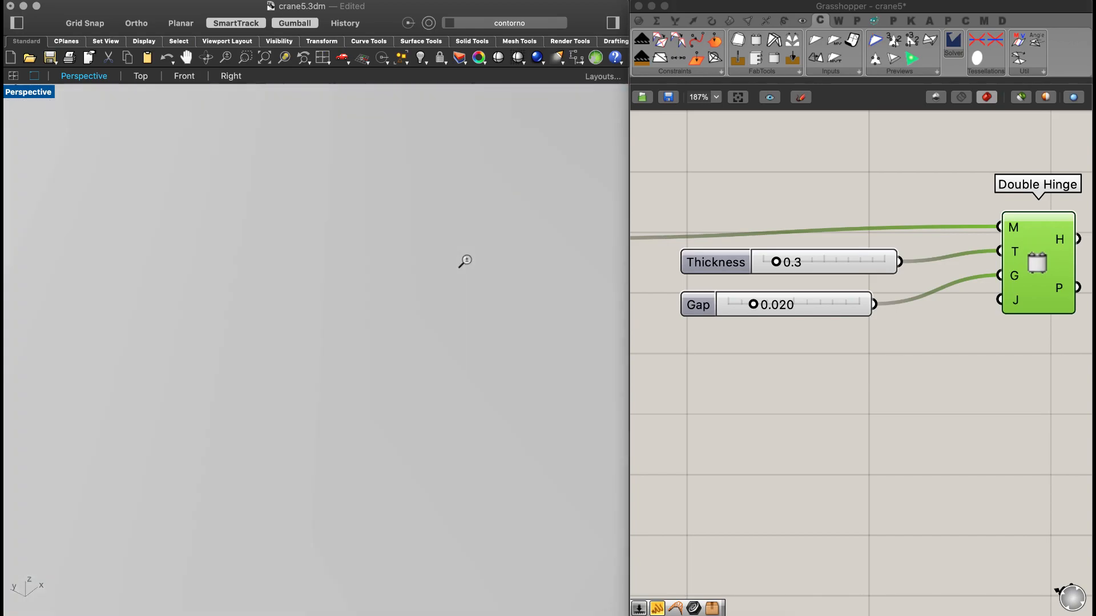
scroll(452, 279, down, 6)
click(419, 320)
mouse_move(323, 256)
right_down()
mouse_move(335, 242)
mouse_move(330, 250)
right_up()
shift+right_drag(358, 286, 397, 225)
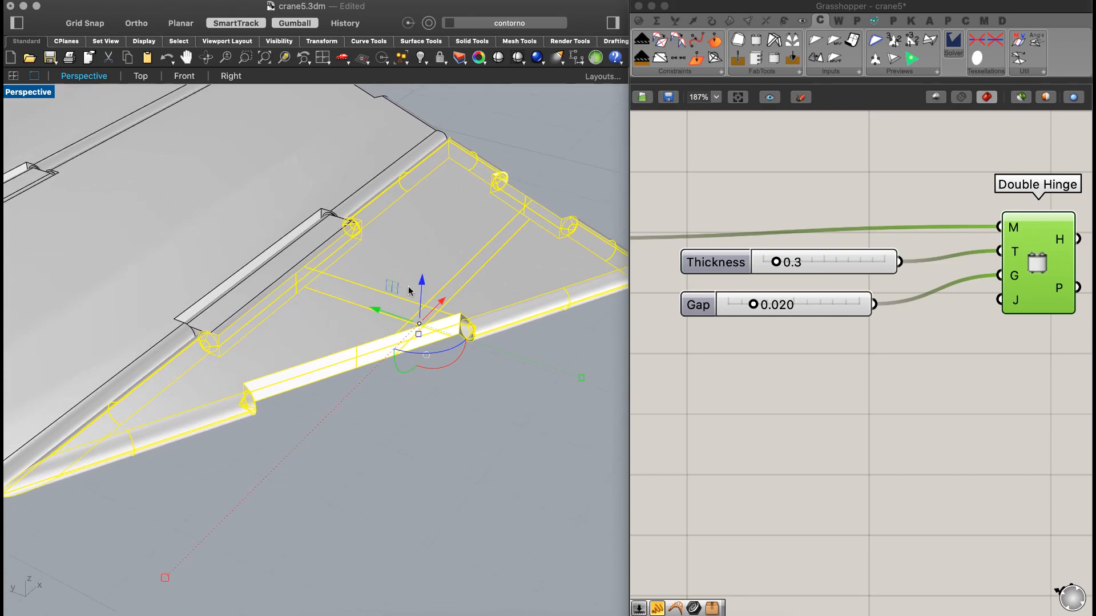
drag(424, 342, 421, 409)
click(437, 210)
- Move the loose hinge link out of its slot between the corner panel and the neighbouring panel
right_drag(416, 258, 320, 279)
scroll(317, 258, up, 7)
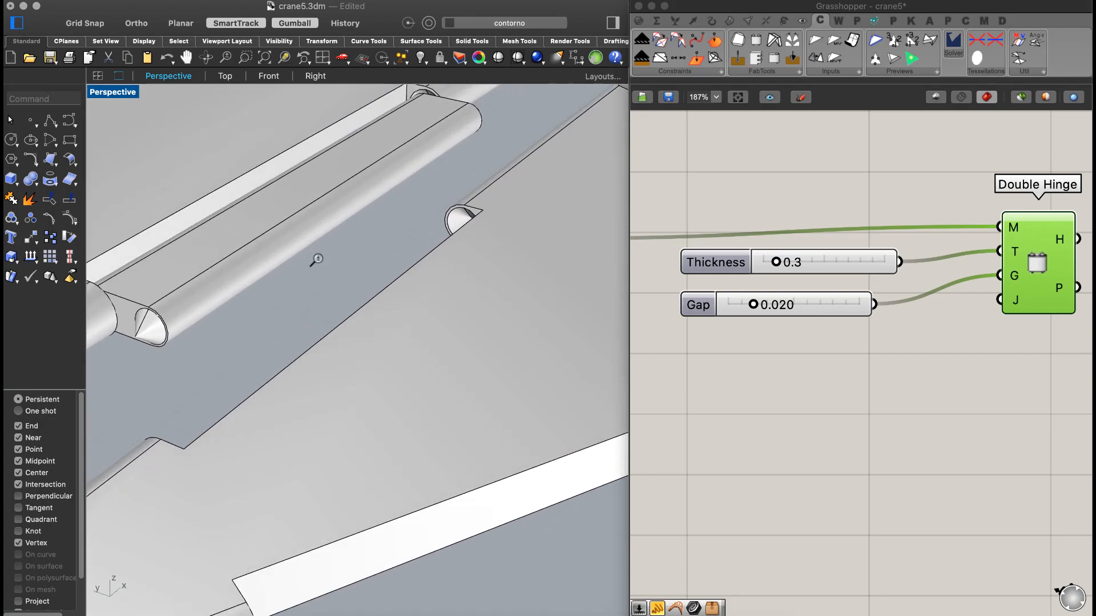
scroll(334, 256, down, 3)
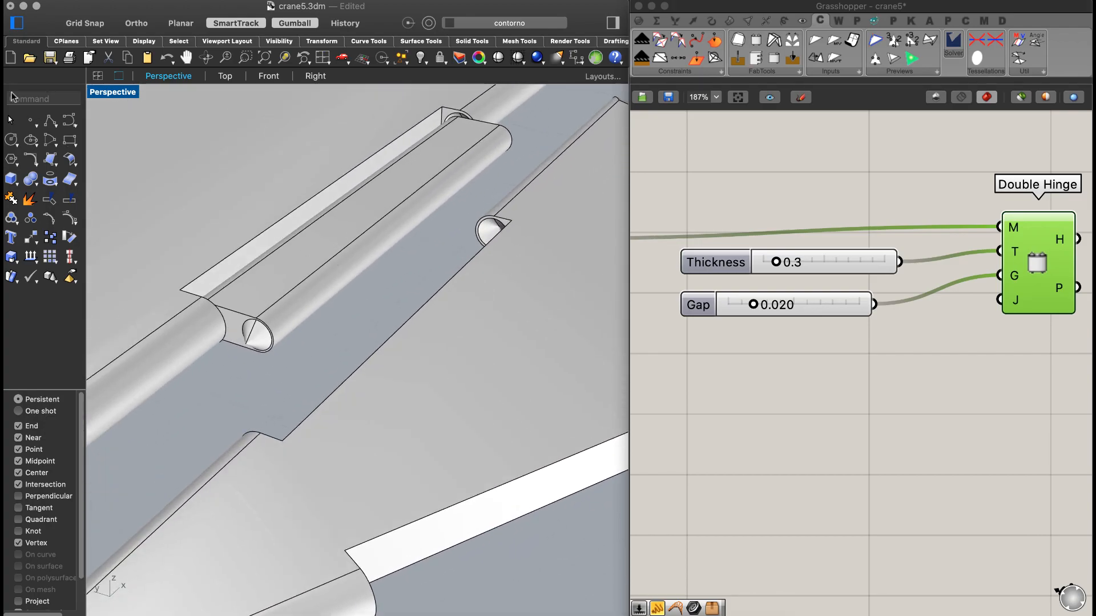
click(15, 22)
click(297, 234)
drag(333, 172, 341, 276)
click(526, 153)
- Select the separated corner panel and examine how its conical pins and sockets match the hinge link
click(508, 265)
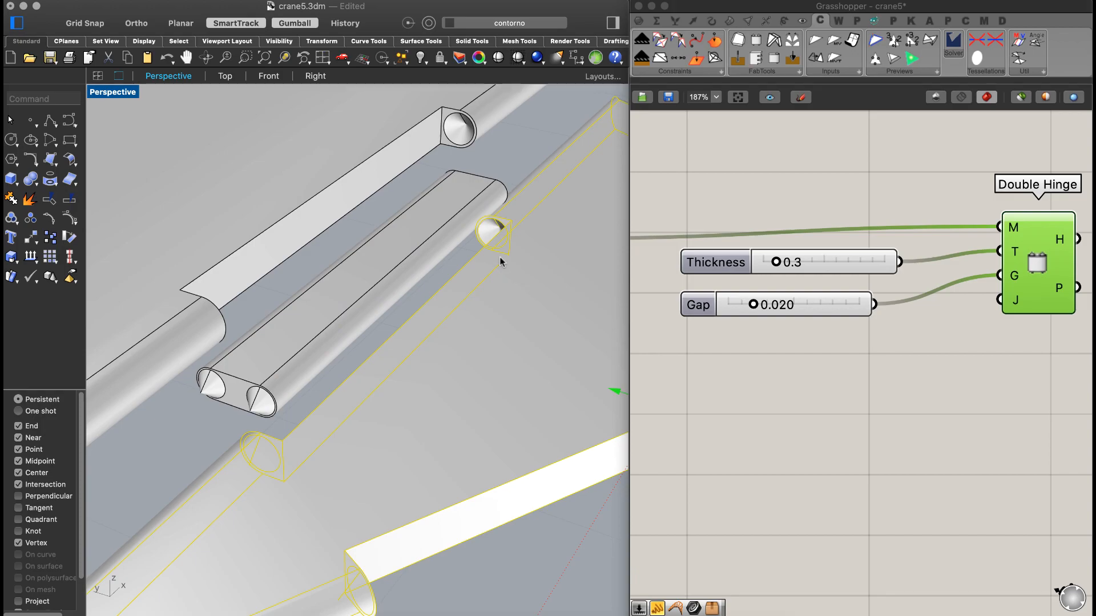
scroll(508, 265, down, 1)
shift+right_drag(481, 259, 435, 313)
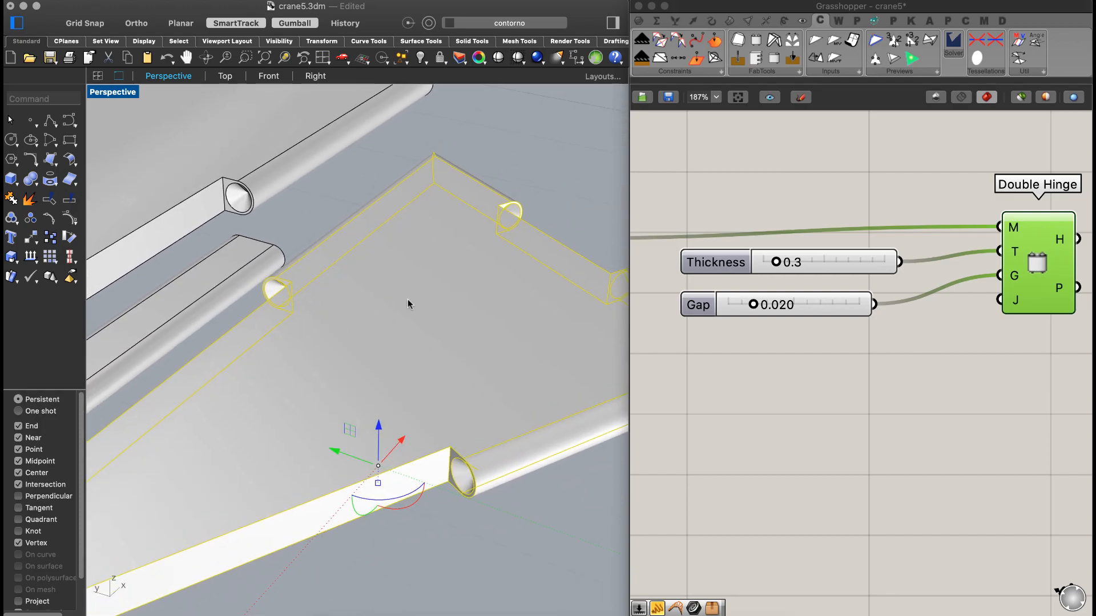
right_drag(316, 287, 428, 188)
right_drag(460, 246, 337, 358)
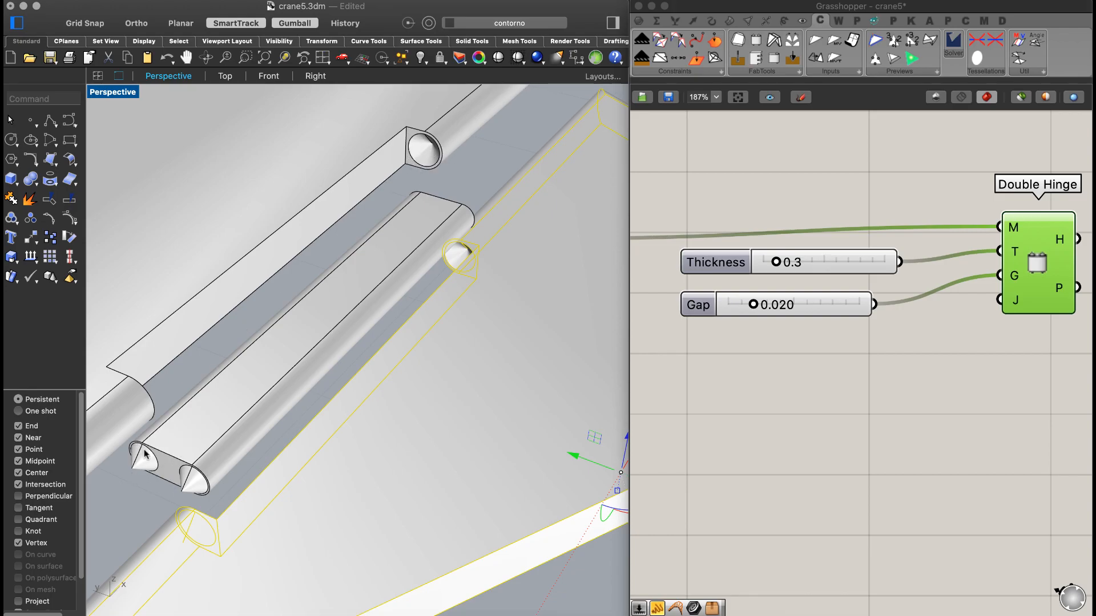
scroll(438, 262, down, 5)
shift+right_drag(438, 261, 457, 250)
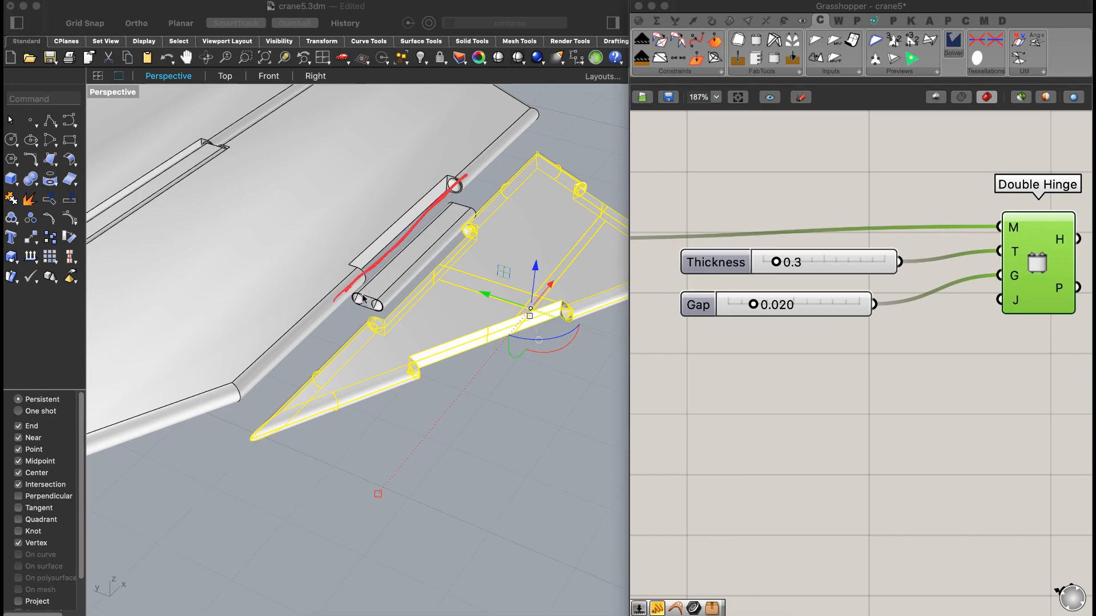
- Mark the hinge's rotation axes and the panel's two folding directions with freehand lines and arrows
drag(412, 248, 361, 301)
drag(511, 217, 518, 193)
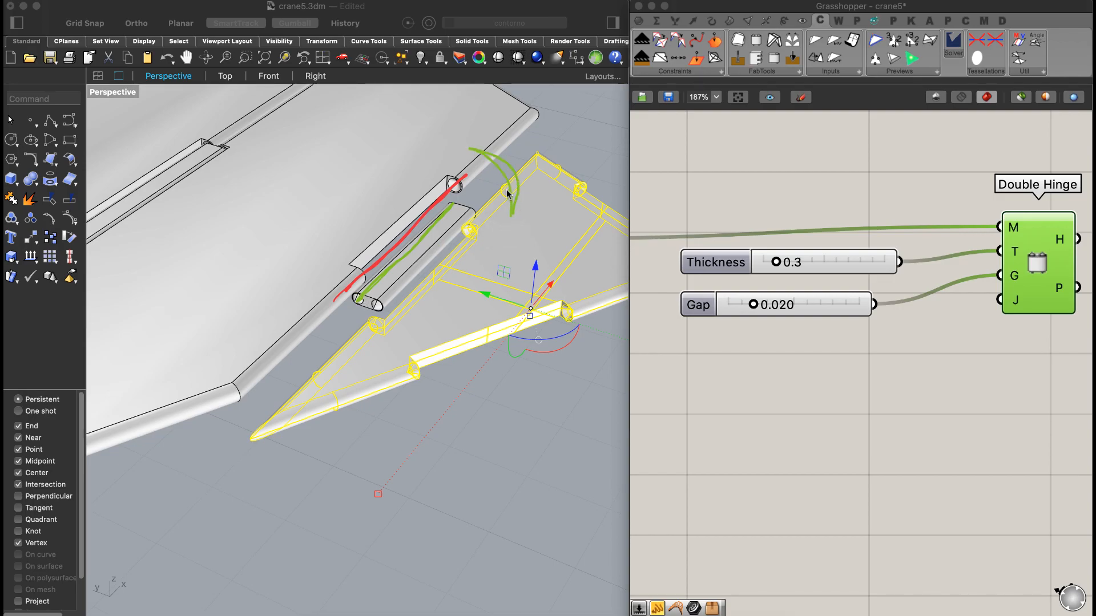
key(super+z)
mouse_move(547, 228)
mouse_down()
mouse_move(537, 168)
mouse_move(478, 117)
mouse_move(478, 131)
mouse_up()
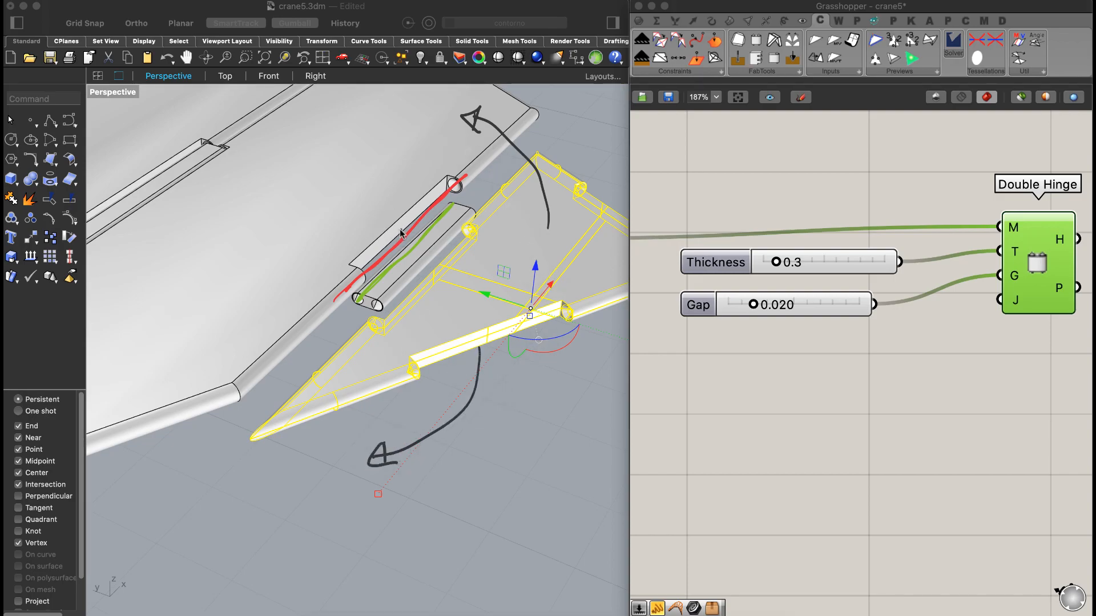
click(467, 219)
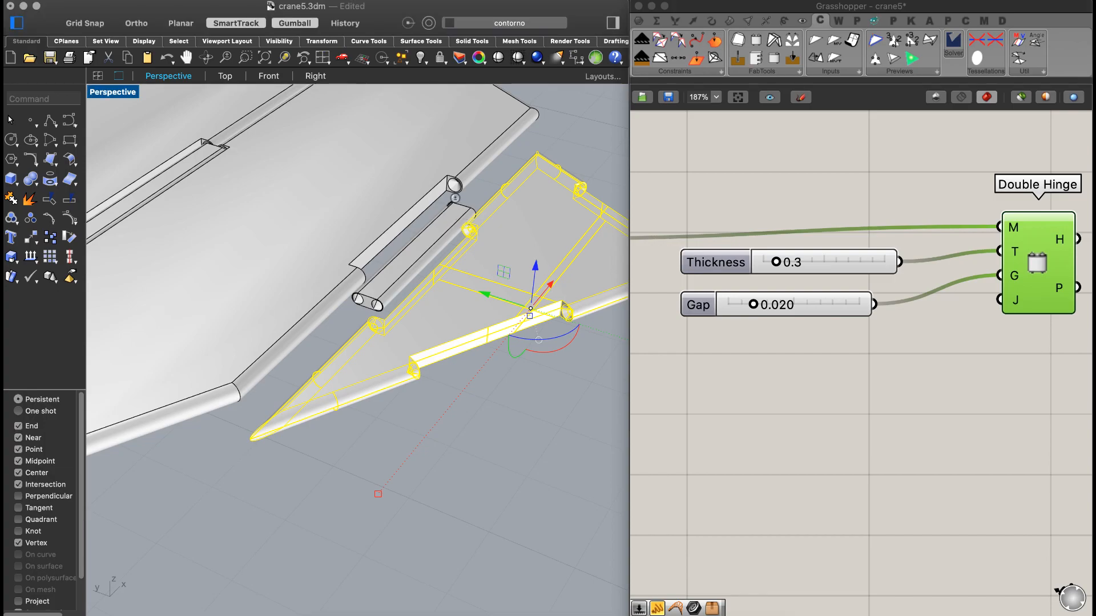
- Examine the separated corner panel, the sheet's far corner and the hinges along the narrow strip of small panels
scroll(463, 214, up, 5)
scroll(448, 202, down, 8)
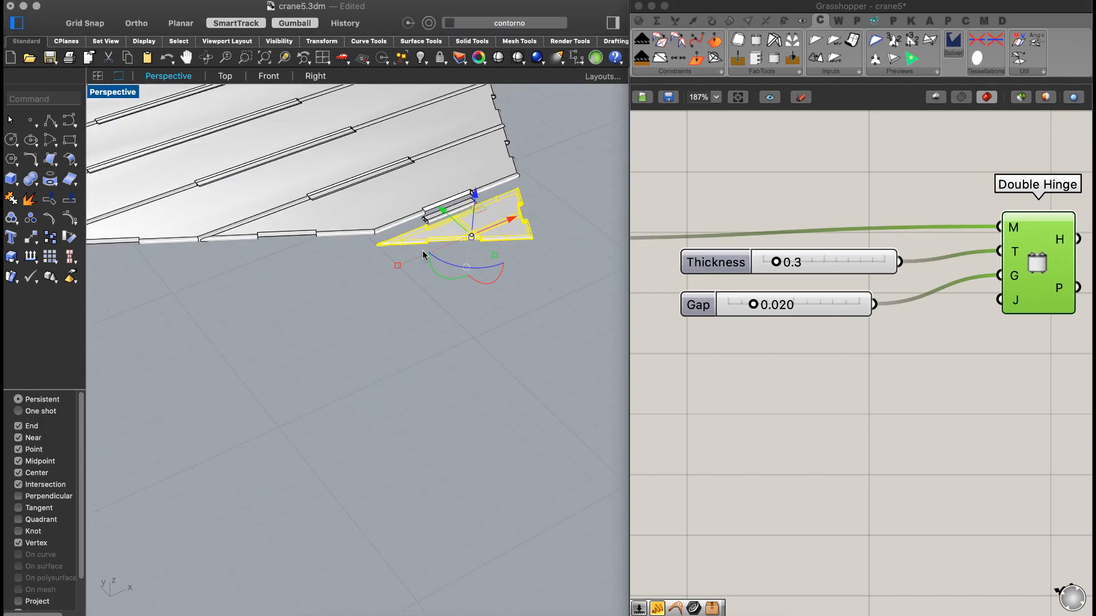
right_drag(378, 274, 367, 255)
scroll(302, 311, up, 3)
scroll(302, 311, down, 8)
right_drag(306, 352, 301, 432)
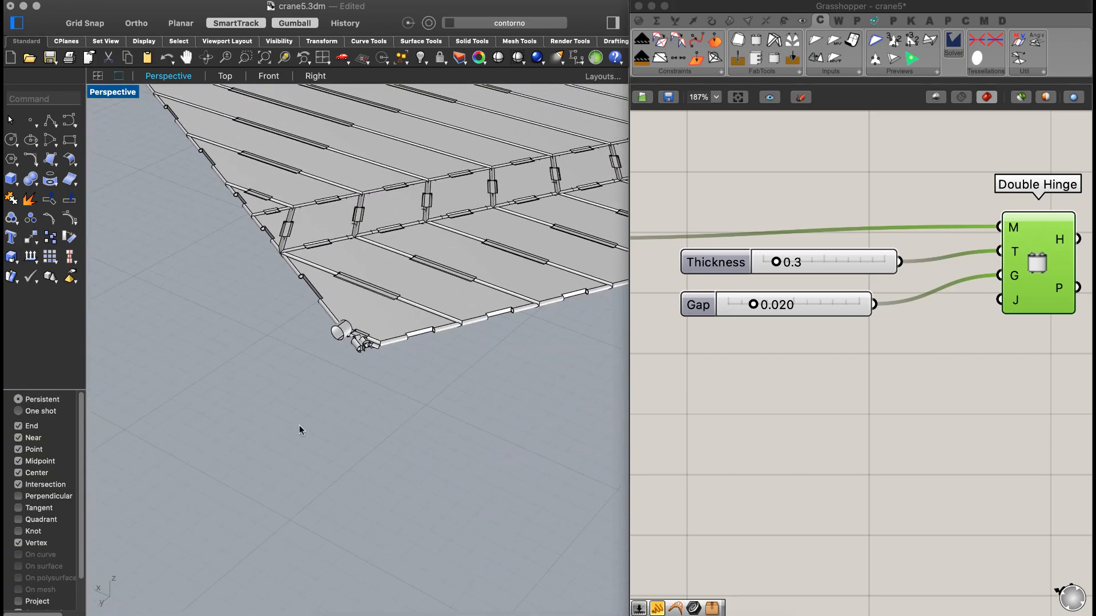
scroll(436, 257, up, 5)
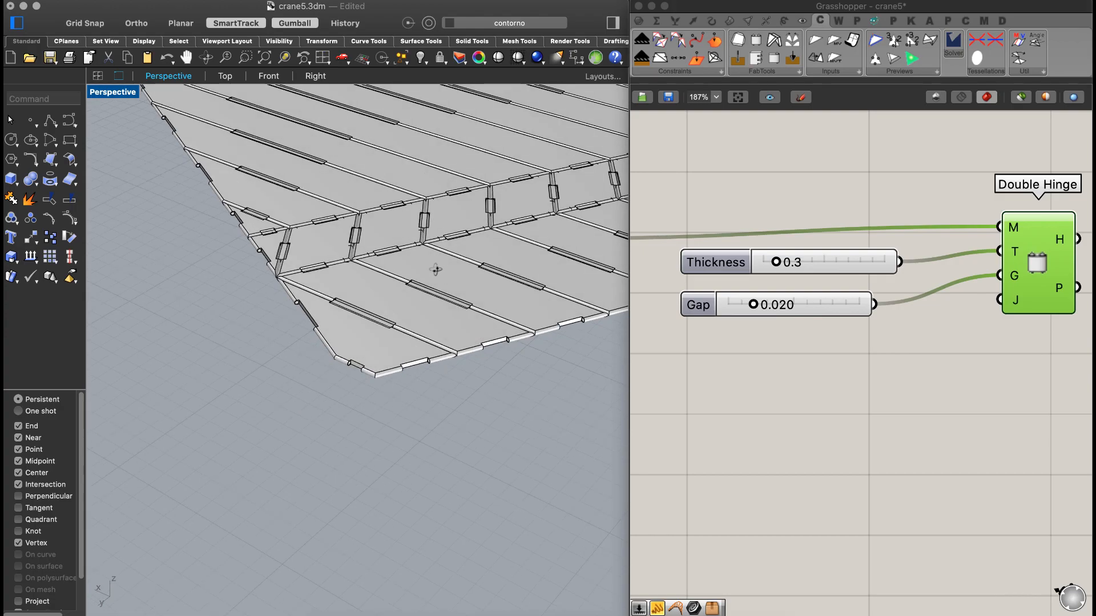
right_drag(435, 264, 318, 268)
shift+right_drag(362, 237, 292, 330)
scroll(406, 274, down, 2)
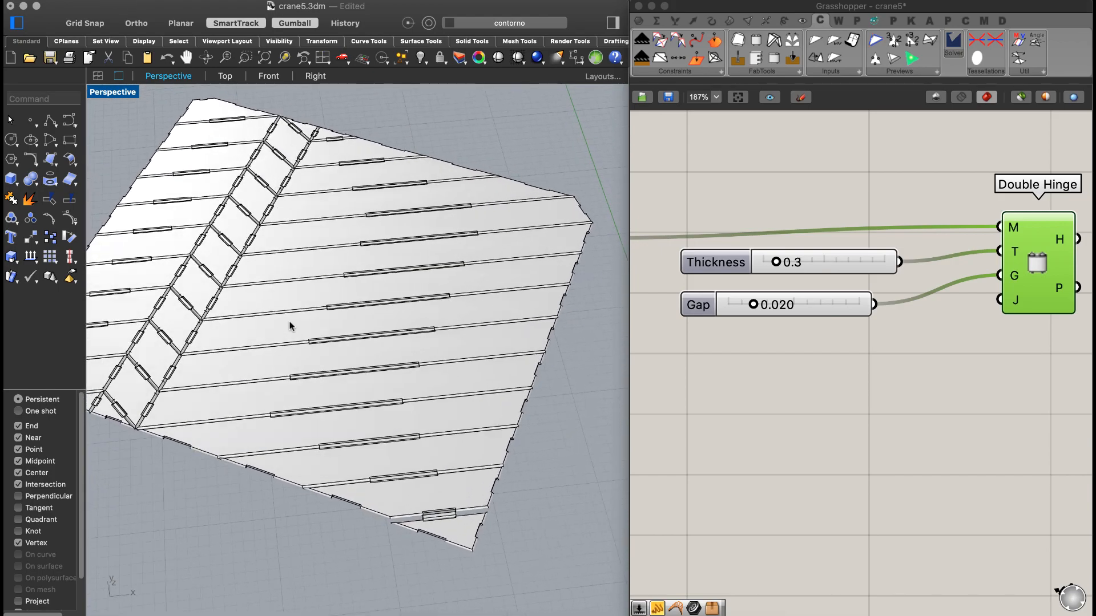
scroll(204, 295, up, 5)
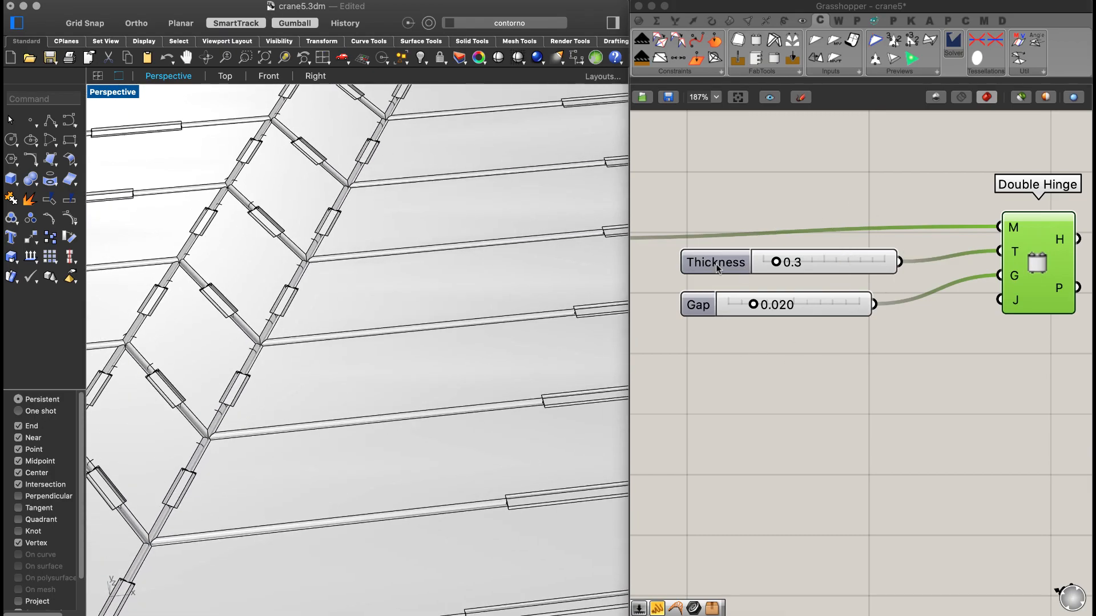
scroll(793, 233, down, 5)
scroll(796, 239, up, 4)
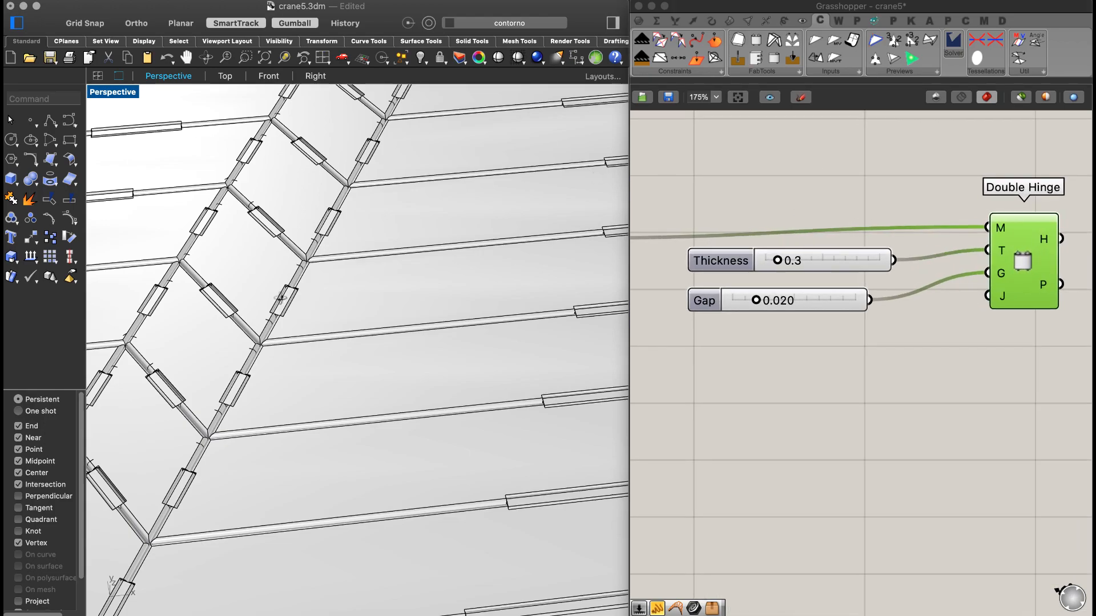
scroll(281, 298, up, 8)
scroll(331, 247, down, 5)
scroll(331, 270, down, 5)
- Delete the baked sheet and bring the Double Hinge preview back into full view
right_drag(443, 293, 416, 298)
click(493, 186)
key(Delete)
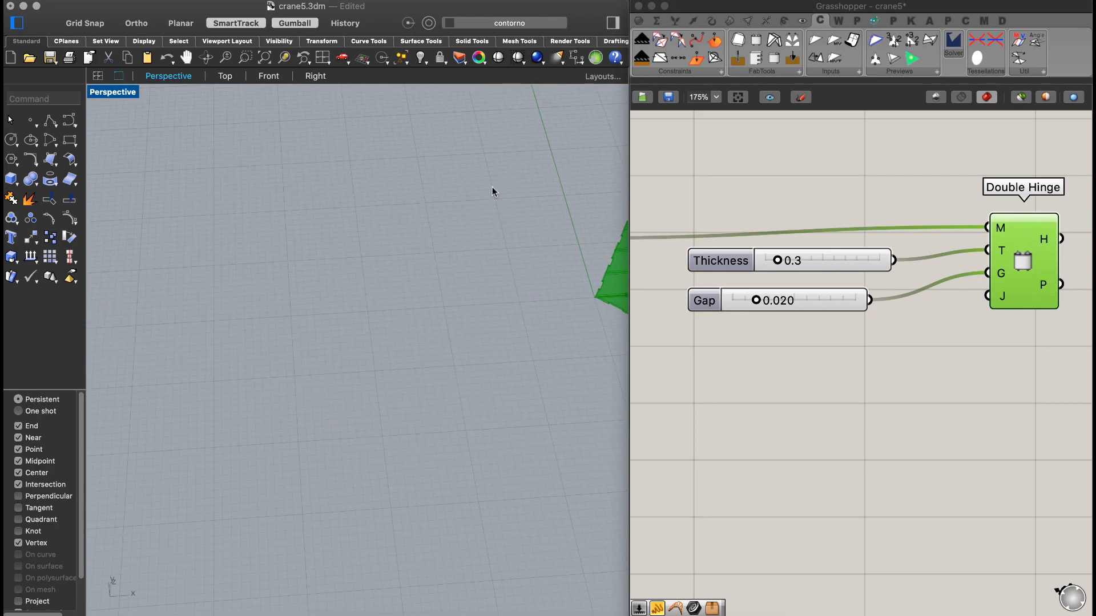
scroll(481, 211, down, 4)
shift+right_drag(535, 232, 114, 309)
shift+right_drag(422, 264, 358, 314)
scroll(330, 301, up, 5)
scroll(337, 292, down, 1)
click(17, 23)
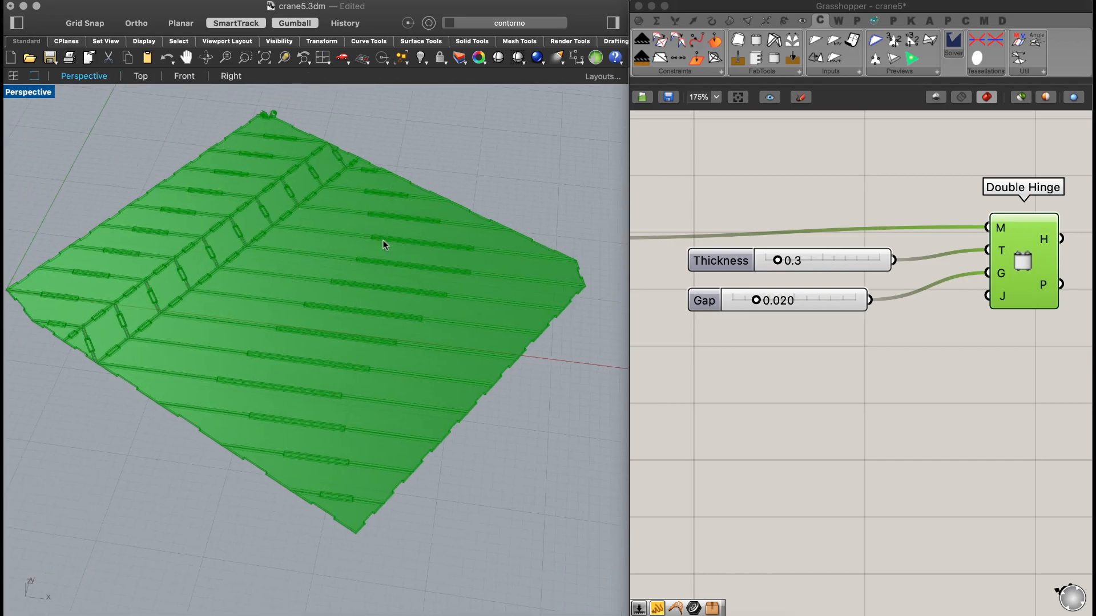
scroll(390, 234, down, 3)
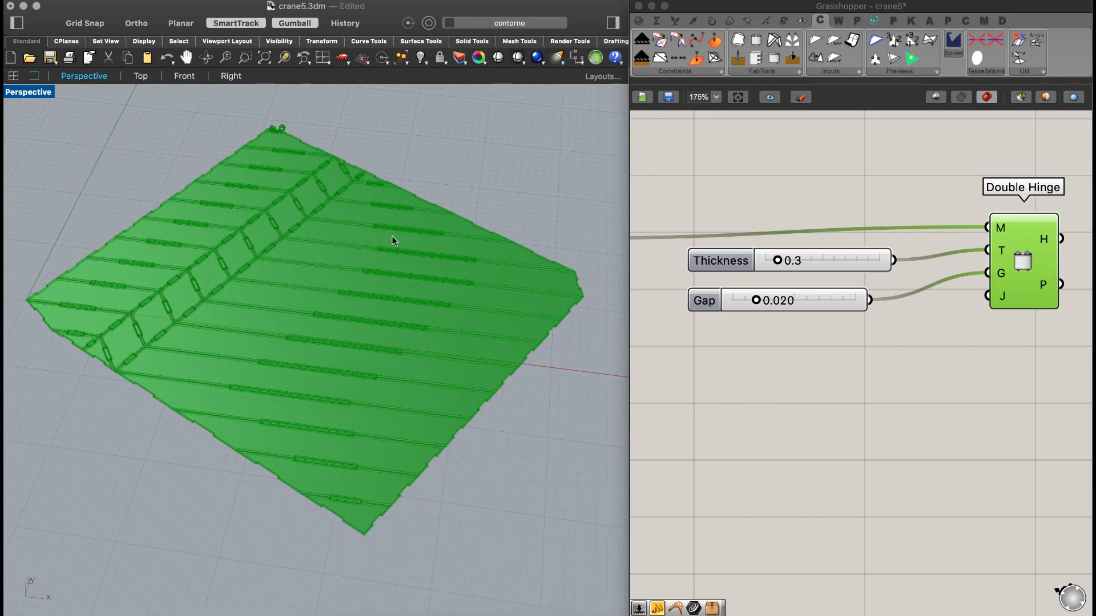
- Set the hinge Thickness to 0.20 and the Gap to 0.01, and move both sliders closer to Double Hinge
click(861, 191)
scroll(859, 191, down, 5)
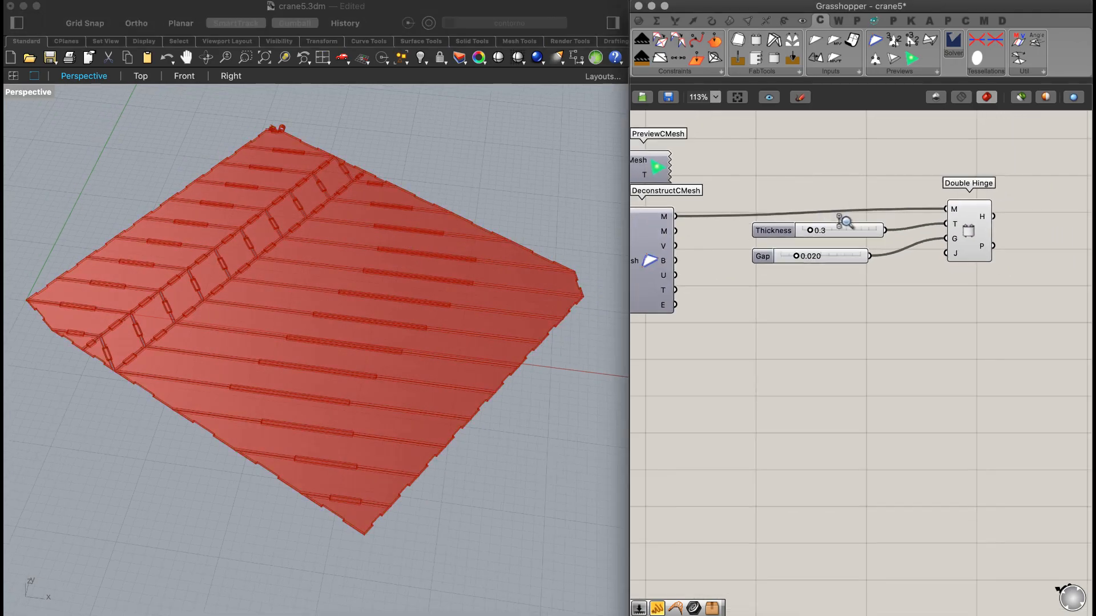
right_drag(823, 223, 830, 242)
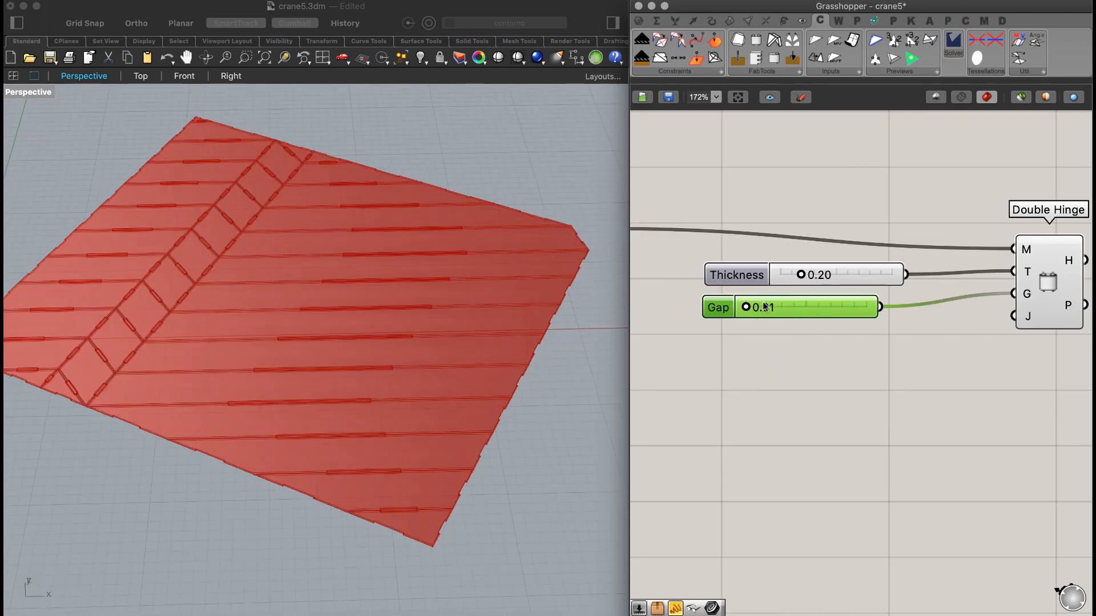
drag(830, 356, 772, 273)
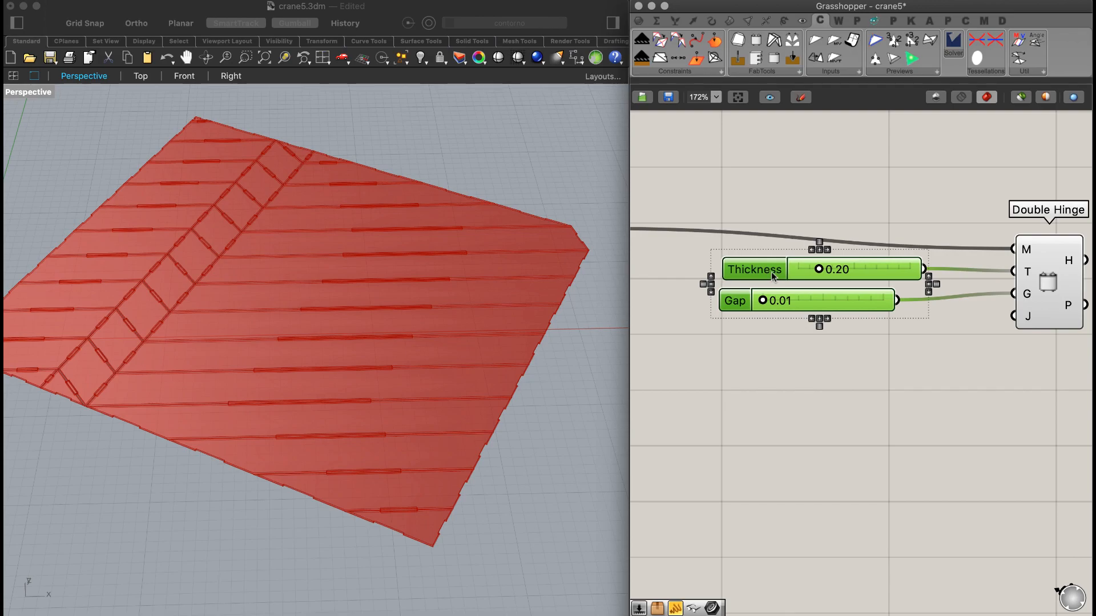
click(751, 368)
- Examine the long hinges, the corner hinge and the overall sheet with the thinner panels and smaller gap
right_drag(320, 288, 365, 280)
scroll(440, 448, up, 8)
right_drag(440, 418, 365, 332)
scroll(363, 428, up, 12)
scroll(363, 418, down, 3)
scroll(363, 420, down, 1)
scroll(363, 335, down, 18)
scroll(361, 335, up, 10)
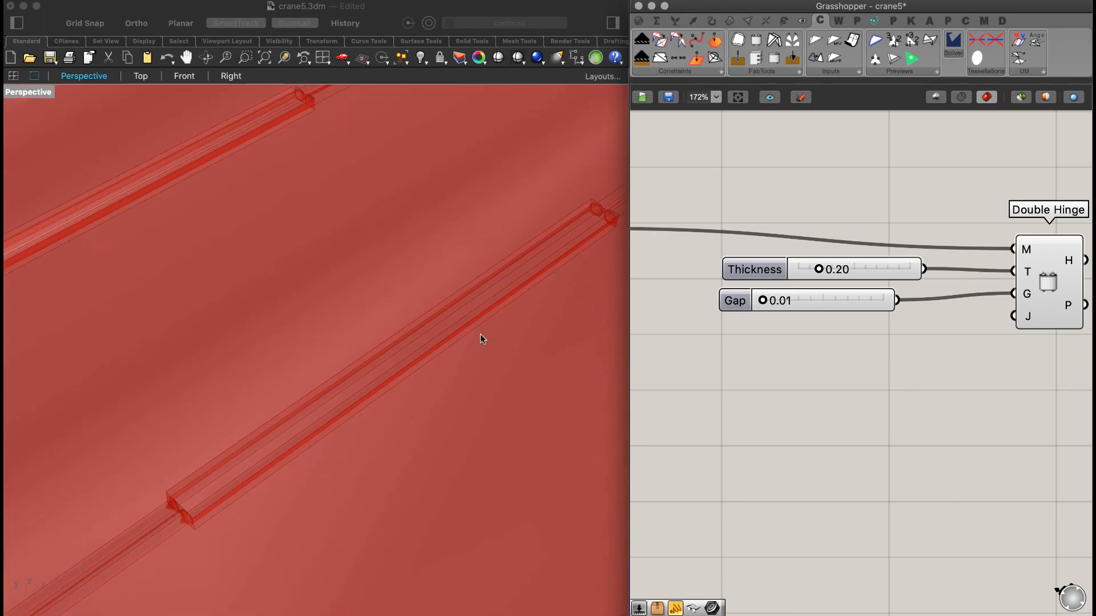
scroll(480, 338, down, 3)
right_drag(268, 464, 272, 463)
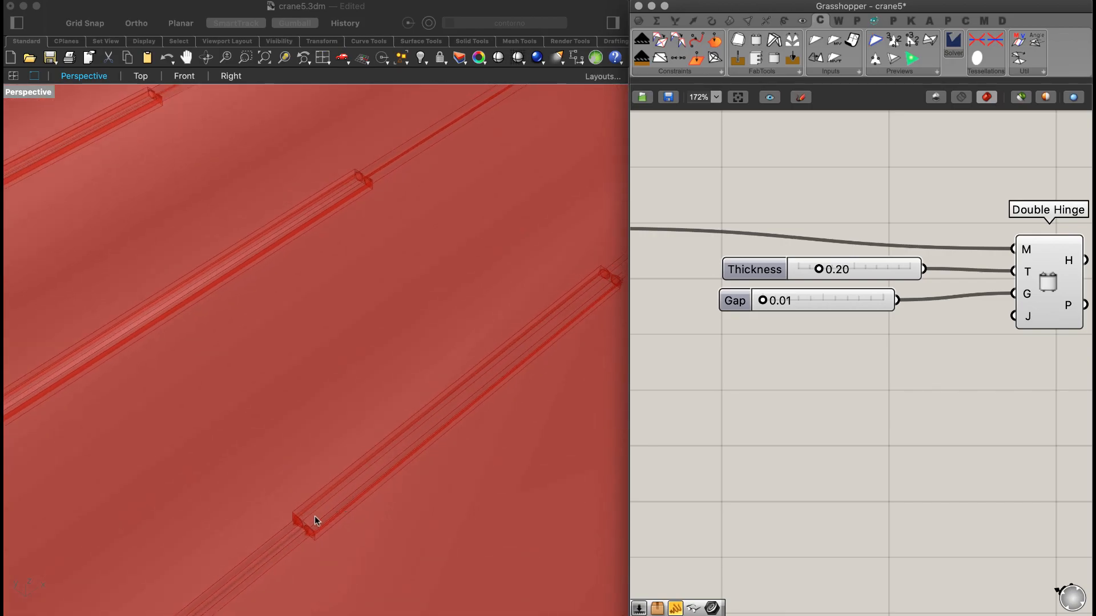
scroll(379, 286, down, 10)
right_drag(396, 286, 265, 225)
scroll(268, 225, up, 2)
scroll(267, 225, up, 6)
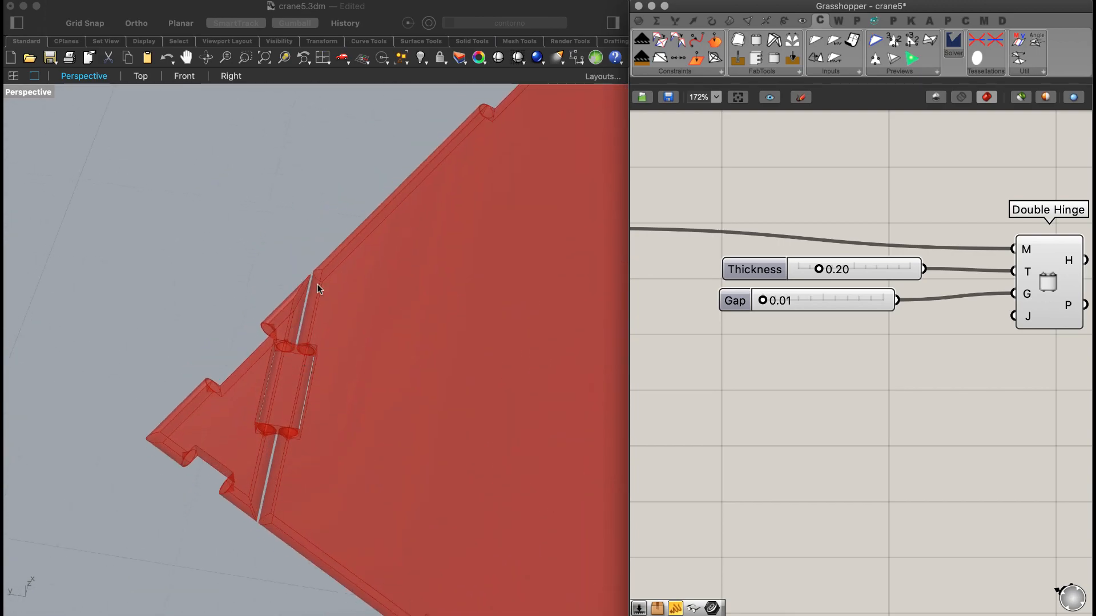
scroll(377, 245, down, 8)
right_drag(399, 276, 315, 284)
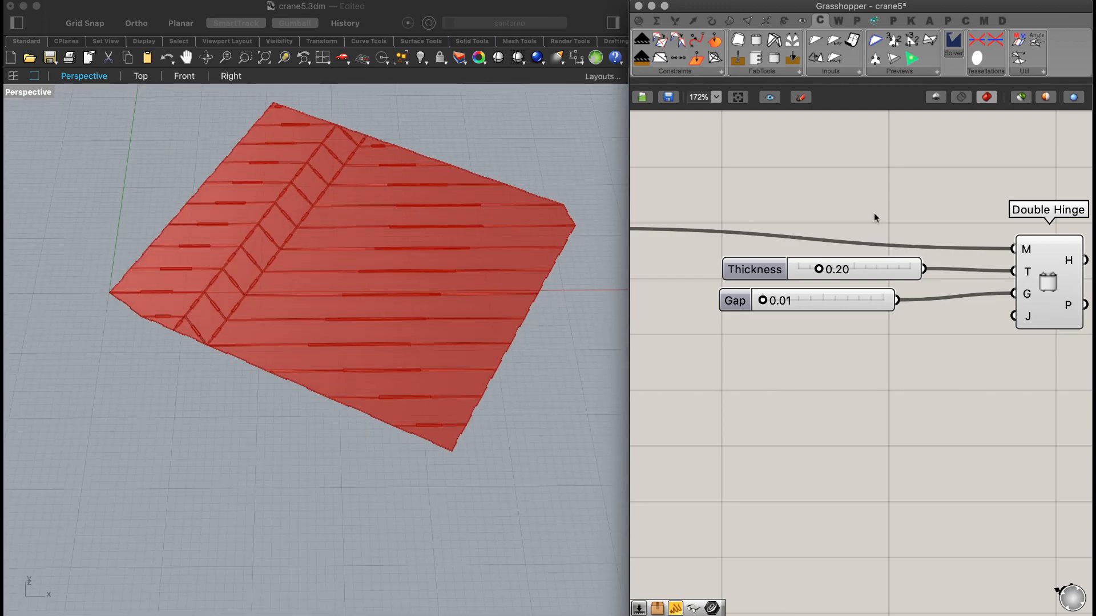
- Bake the thinner Double Hinge sheet and shift the baked copy along the X axis beside the preview
click(1051, 283)
middle_click(1044, 277)
click(1070, 304)
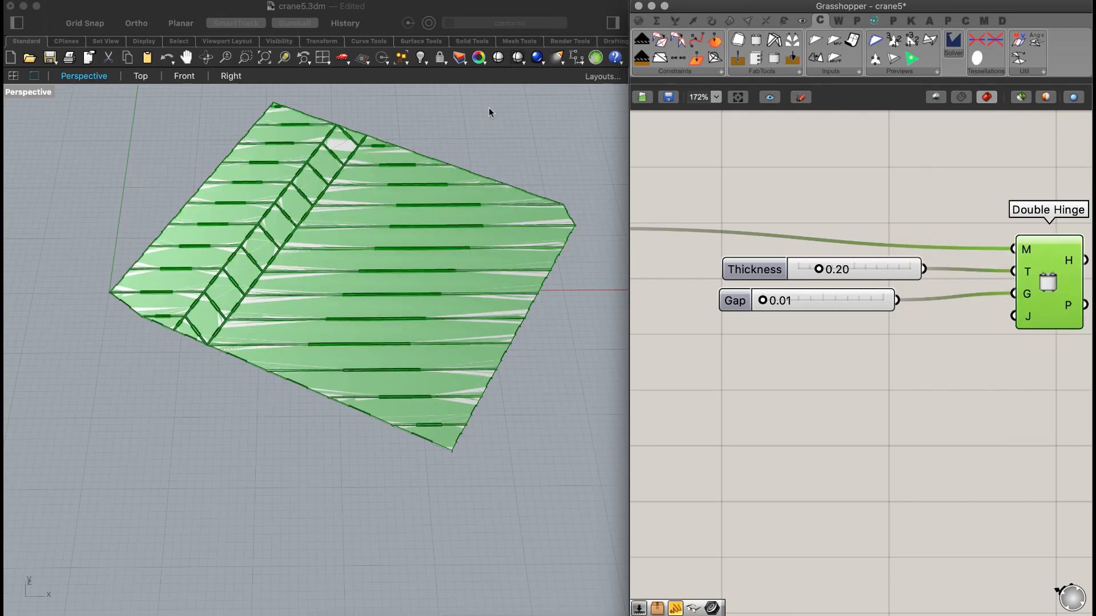
click(426, 177)
scroll(351, 193, down, 3)
scroll(352, 189, down, 2)
shift+right_drag(429, 246, 503, 298)
drag(496, 286, 273, 307)
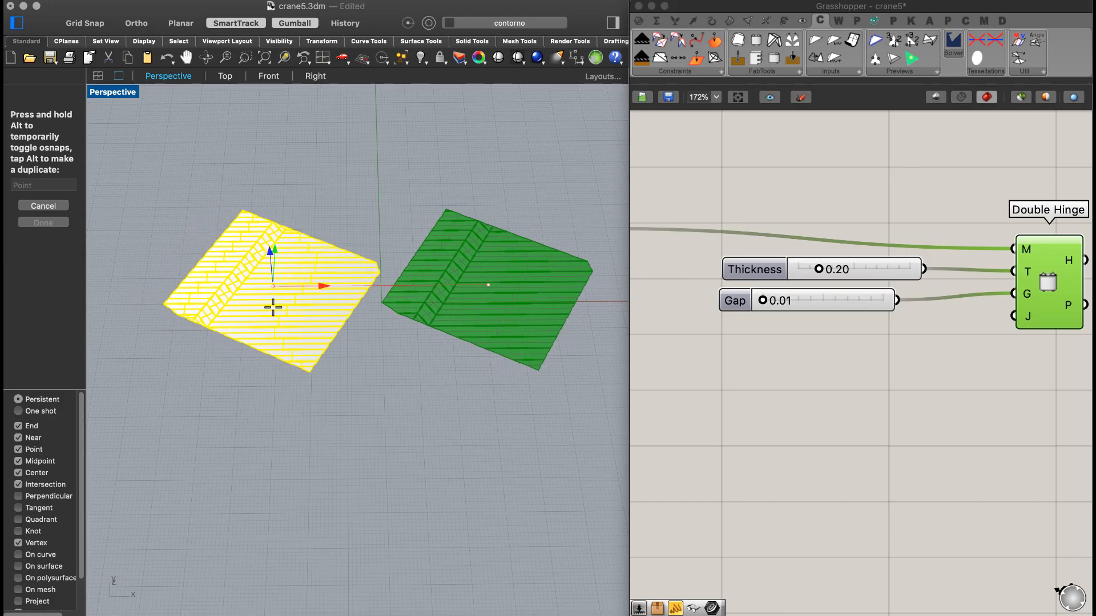
click(341, 191)
- Check the hinges on the baked copy up close, delete that copy and return to the preview
scroll(297, 313, up, 15)
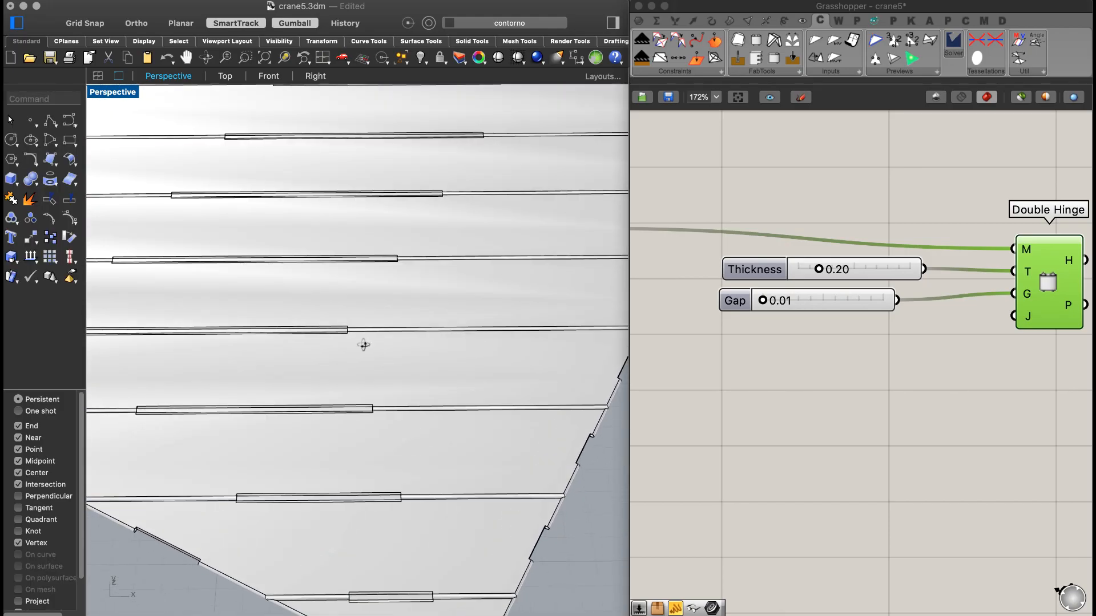
scroll(362, 340, down, 15)
right_drag(338, 299, 469, 234)
click(517, 200)
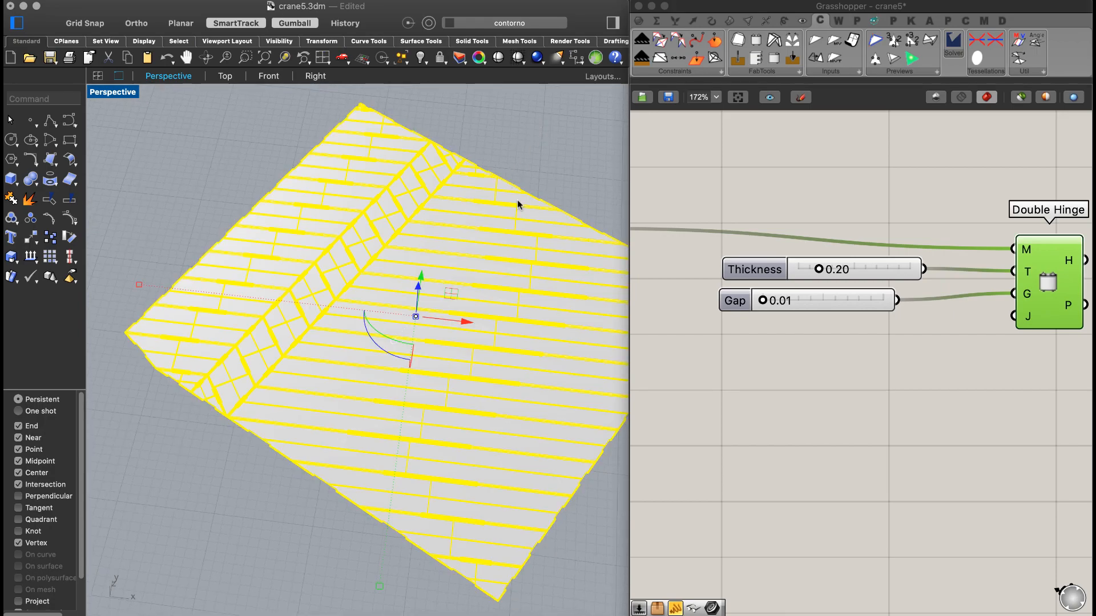
key(Delete)
click(270, 59)
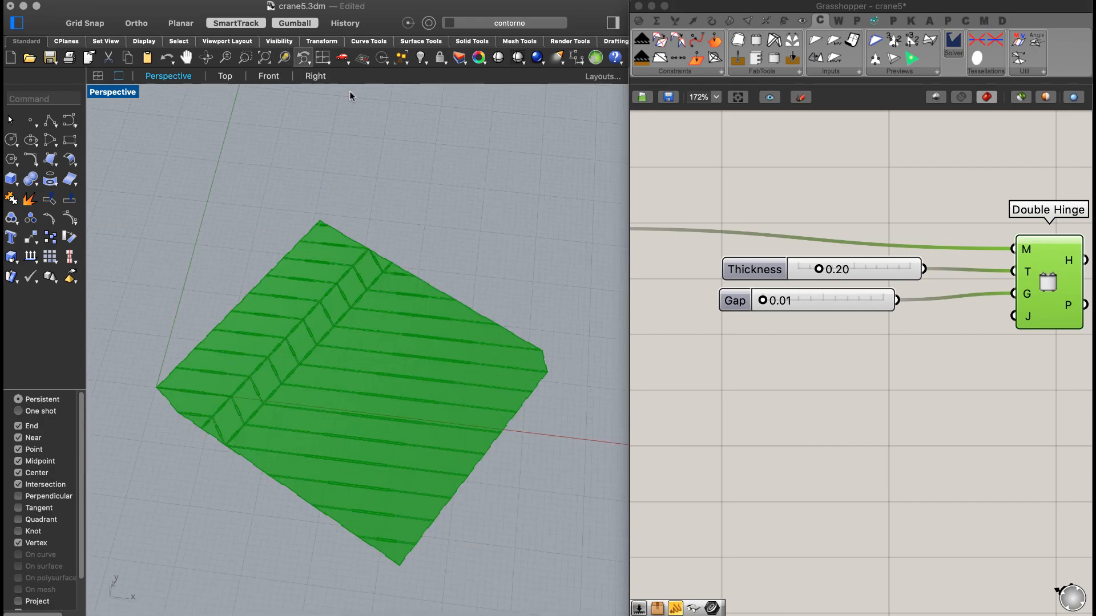
scroll(869, 302, up, 2)
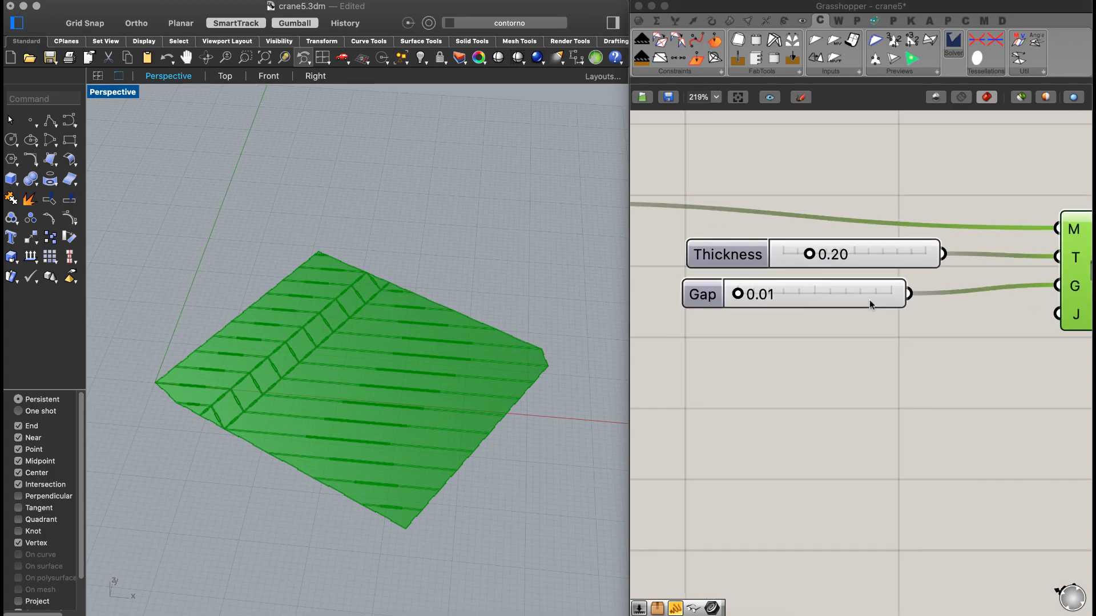
scroll(844, 317, down, 1)
right_drag(303, 325, 344, 334)
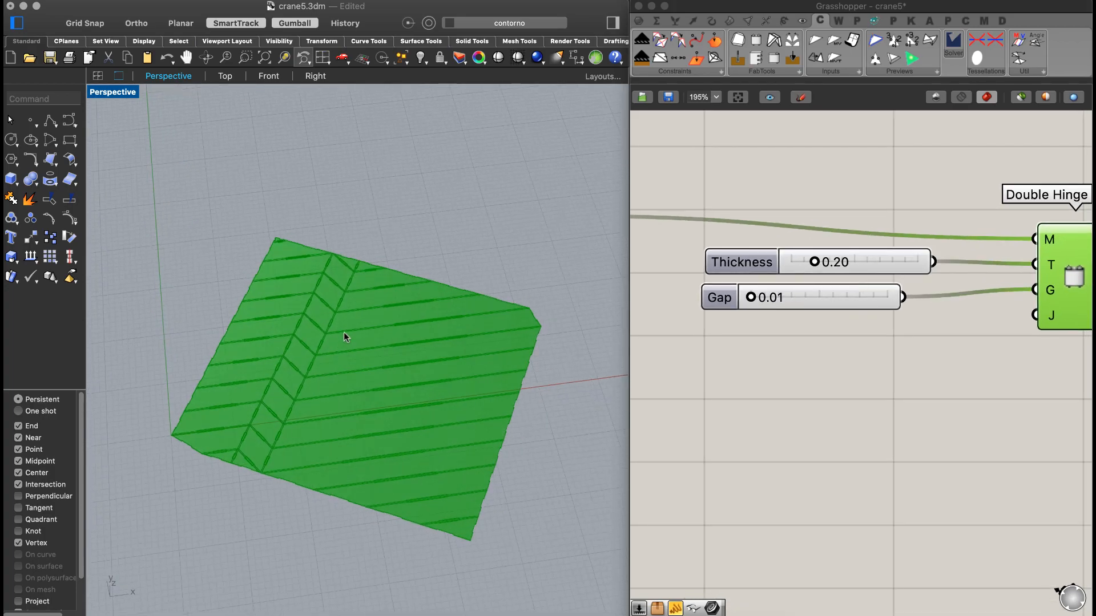
- Place a Tapered Solid with Thin Layer Hinge component below the Double Hinge's Thickness and Gap sliders
right_drag(358, 371, 340, 320)
scroll(345, 319, up, 2)
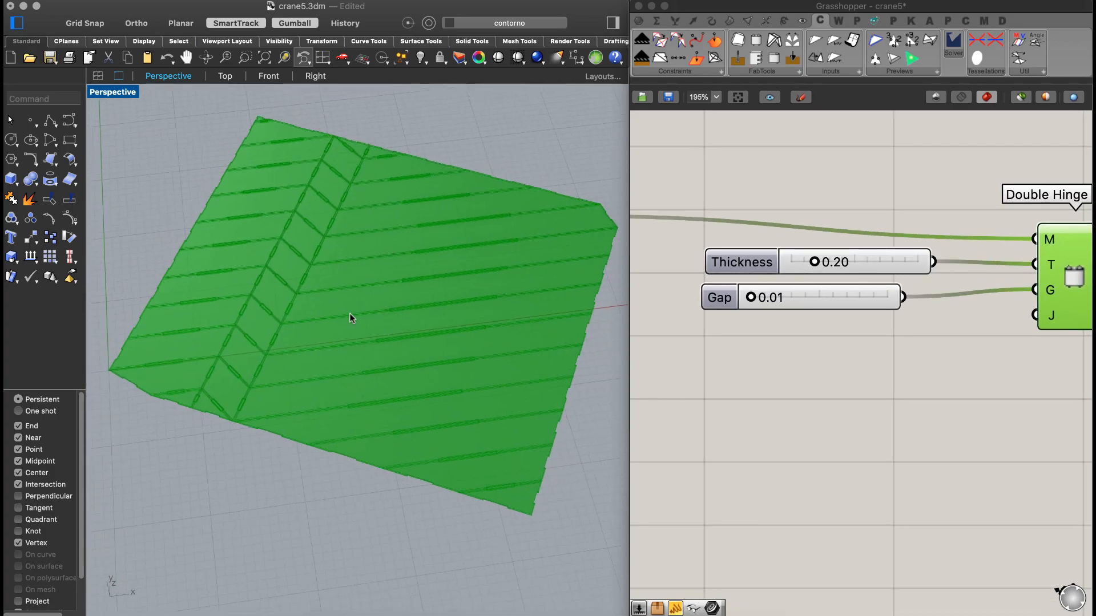
click(789, 410)
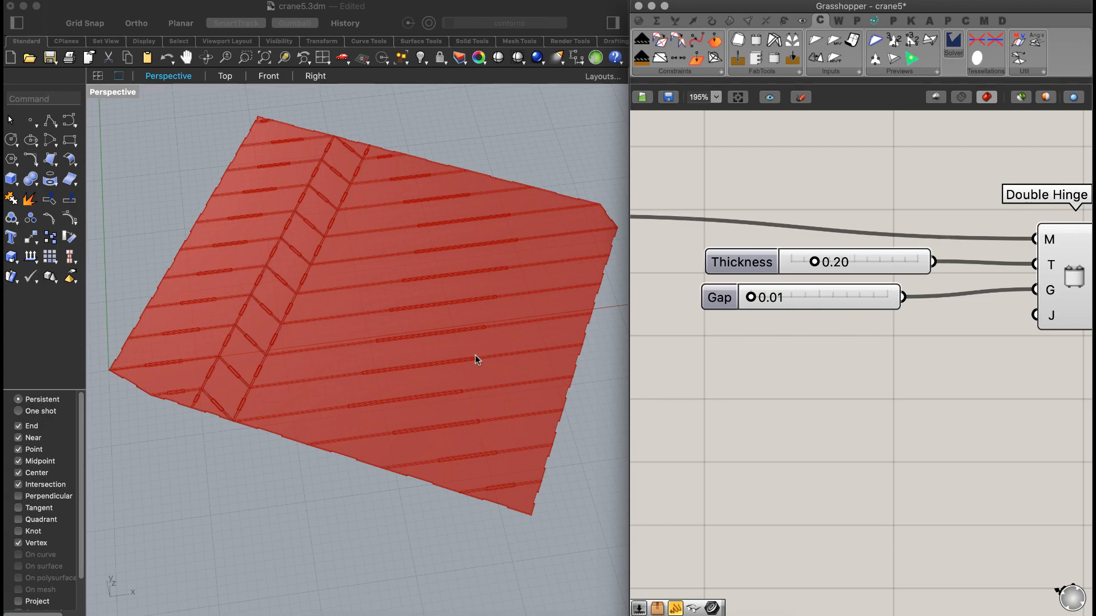
click(784, 72)
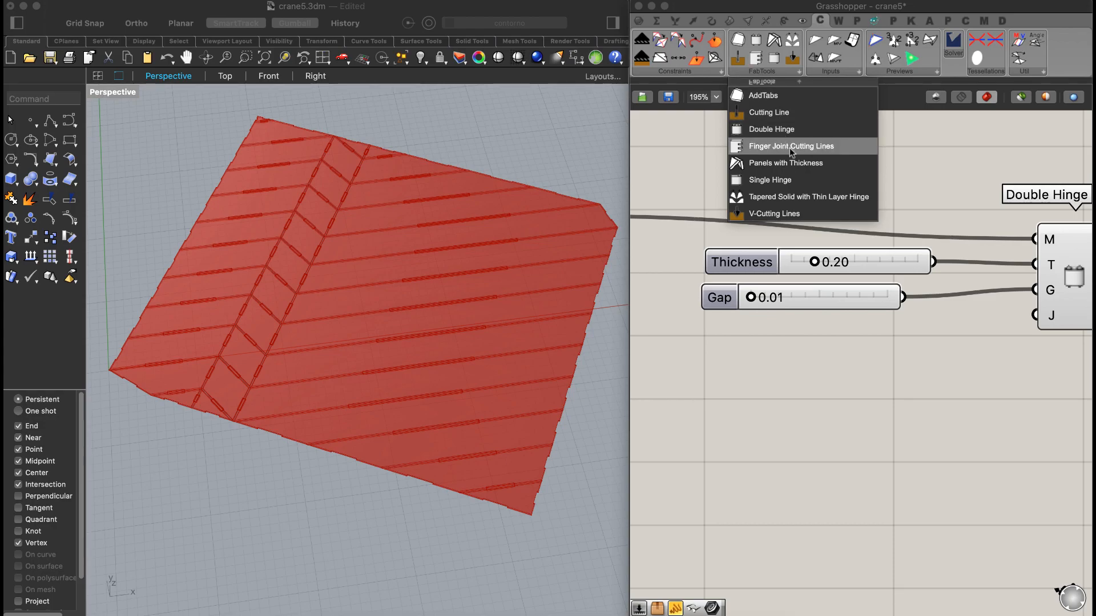
click(788, 201)
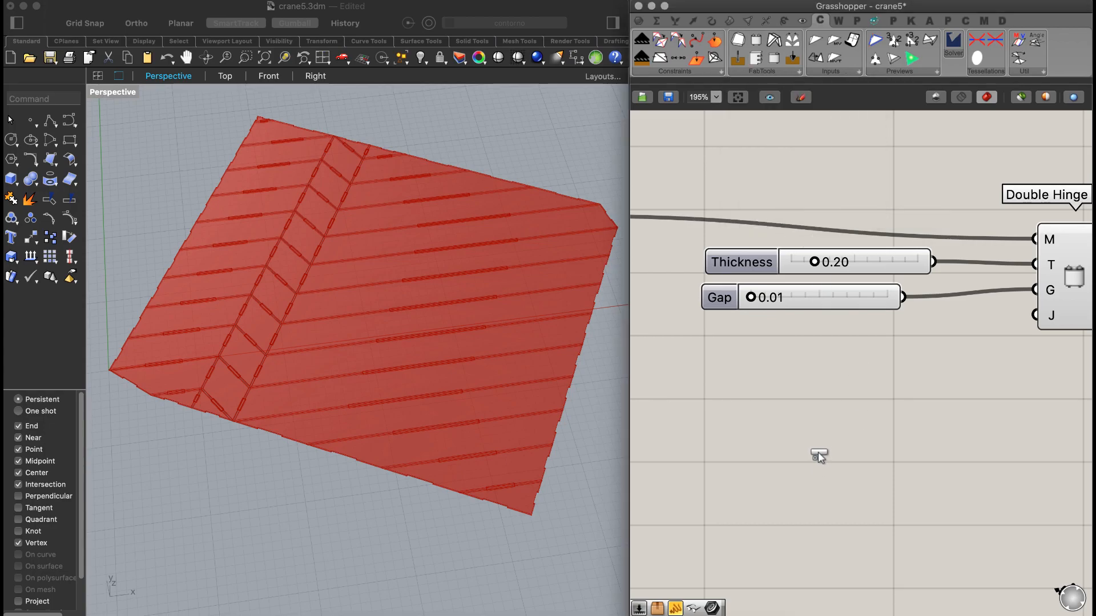
click(817, 456)
- Delete the Double Hinge component together with its Thickness and Gap sliders
scroll(822, 230, down, 1)
scroll(810, 258, down, 6)
drag(998, 161, 796, 264)
key(Delete)
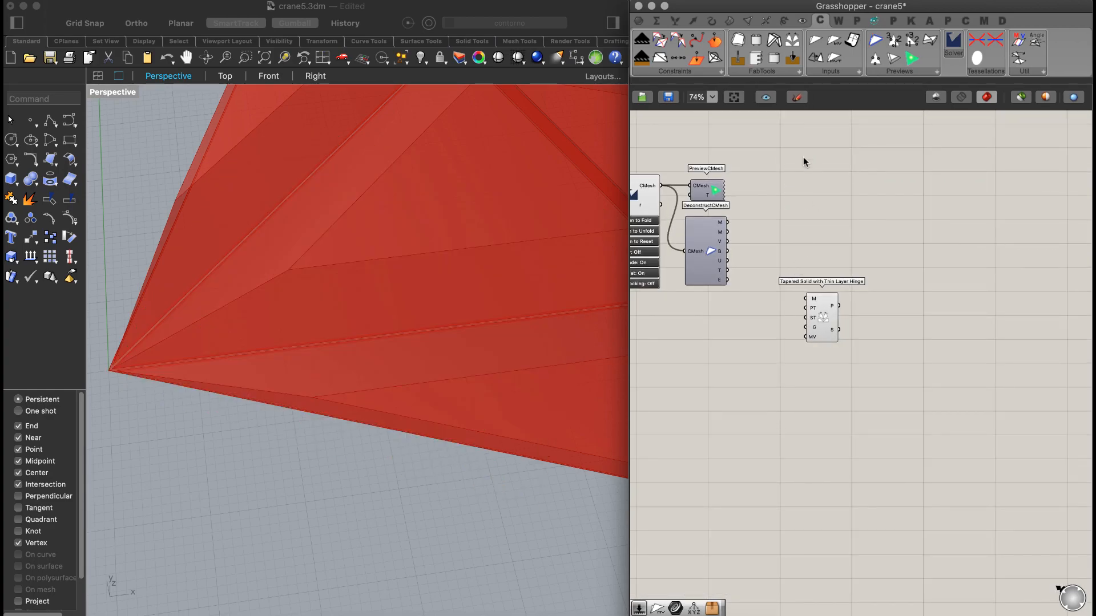
- Feed the mesh output of DeconstructCMesh into the M input of Tapered Solid with Thin Layer Hinge, leaving space between them
scroll(405, 199, down, 6)
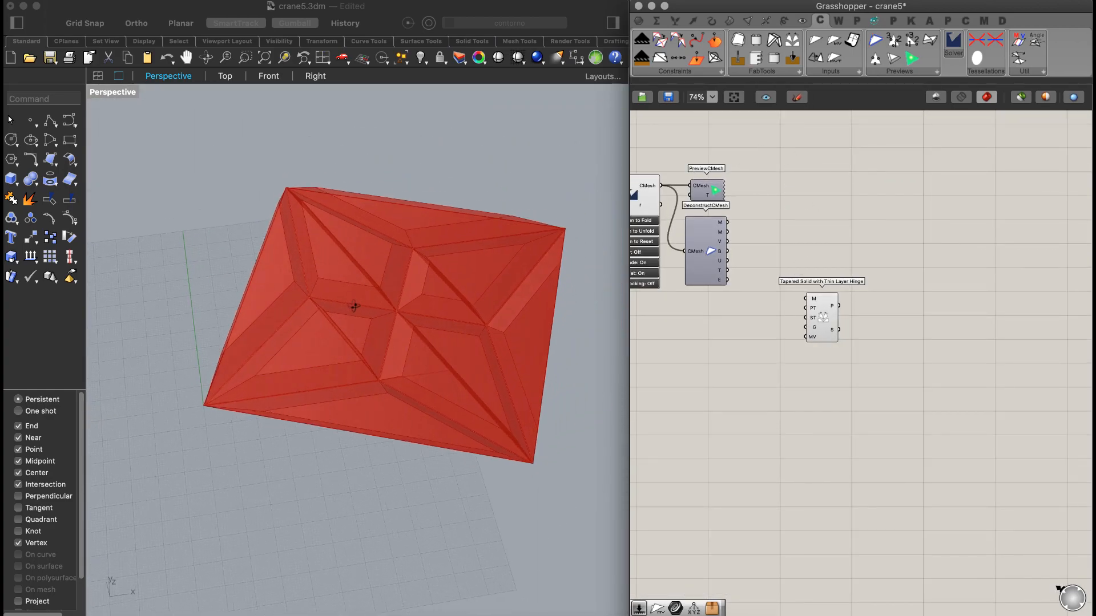
drag(822, 317, 809, 247)
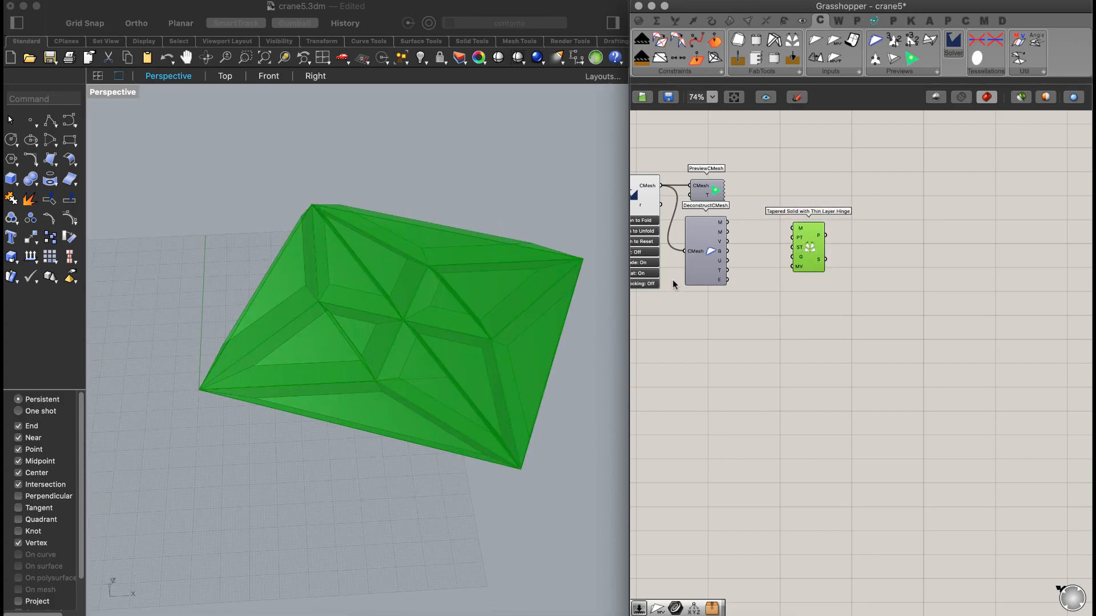
scroll(396, 323, up, 5)
right_drag(391, 323, 353, 325)
click(791, 222)
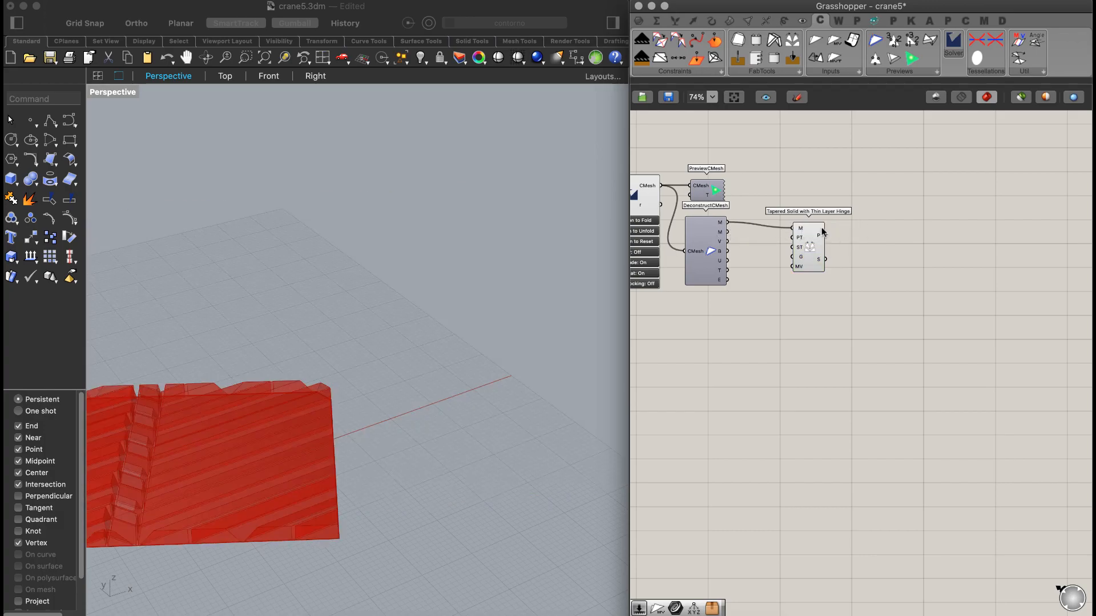
right_drag(220, 350, 356, 315)
drag(810, 245, 942, 246)
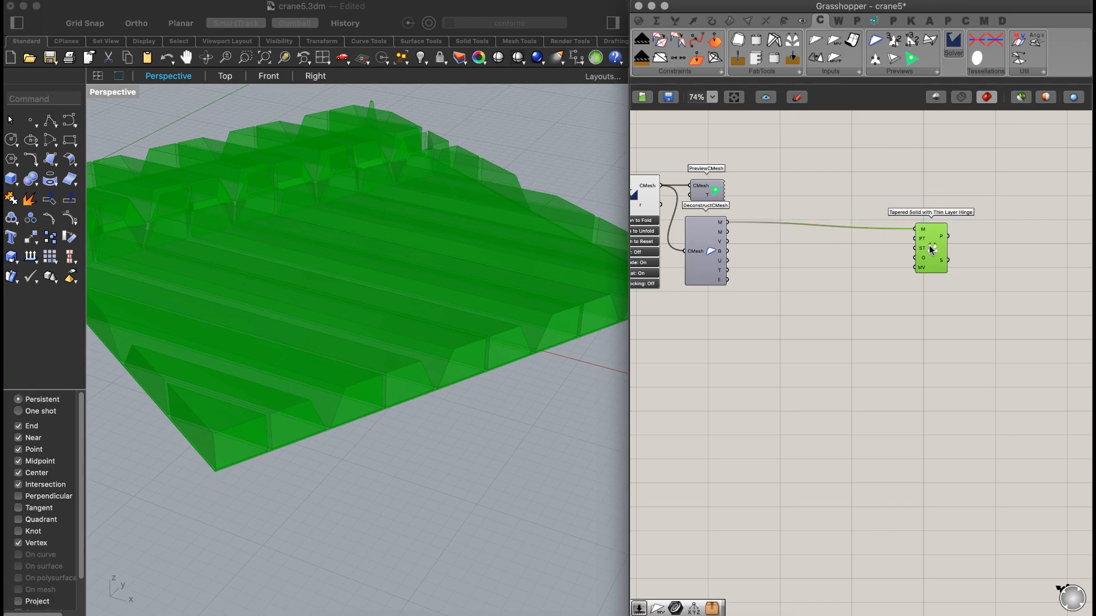
- Add a number slider set to 0.5 and connect it to both the PT and ST inputs of the tapered solid
scroll(932, 209, up, 2)
scroll(932, 209, up, 5)
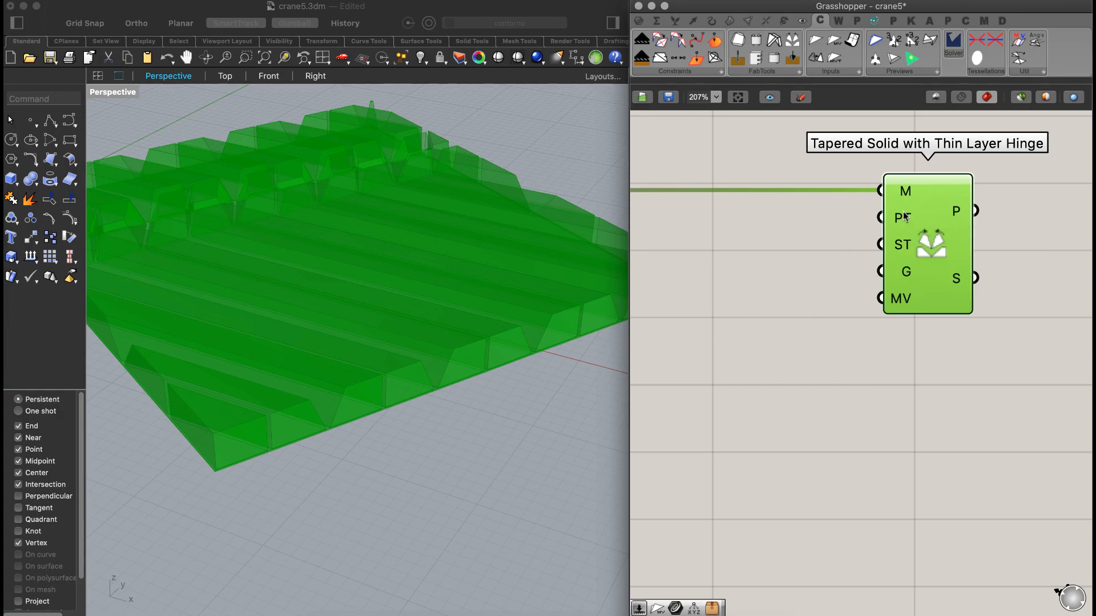
double_click(743, 229)
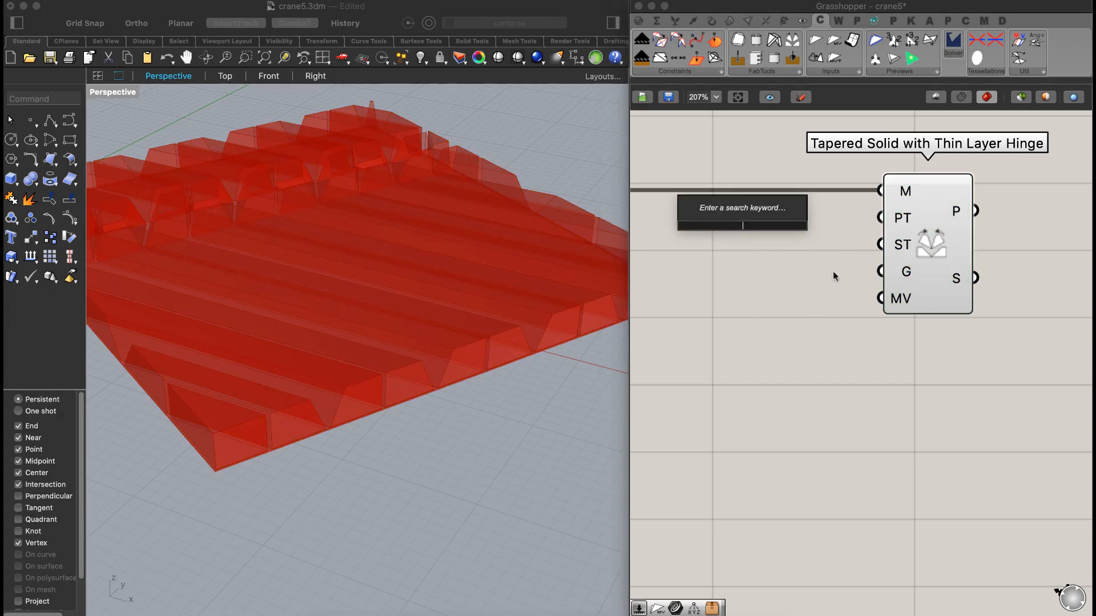
text(0.5)
key(Return)
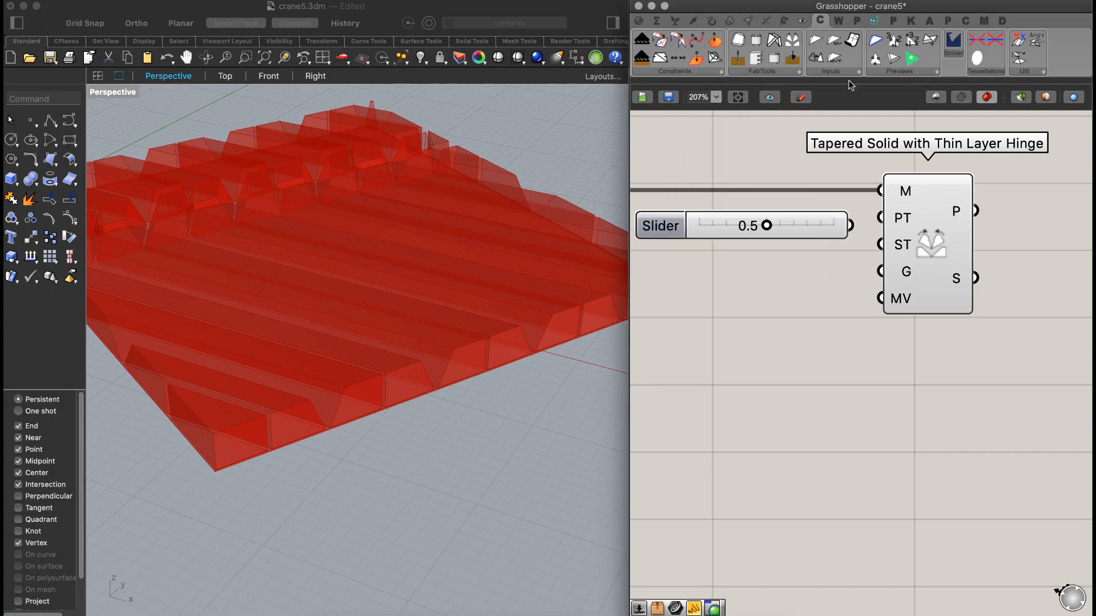
drag(864, 233, 833, 242)
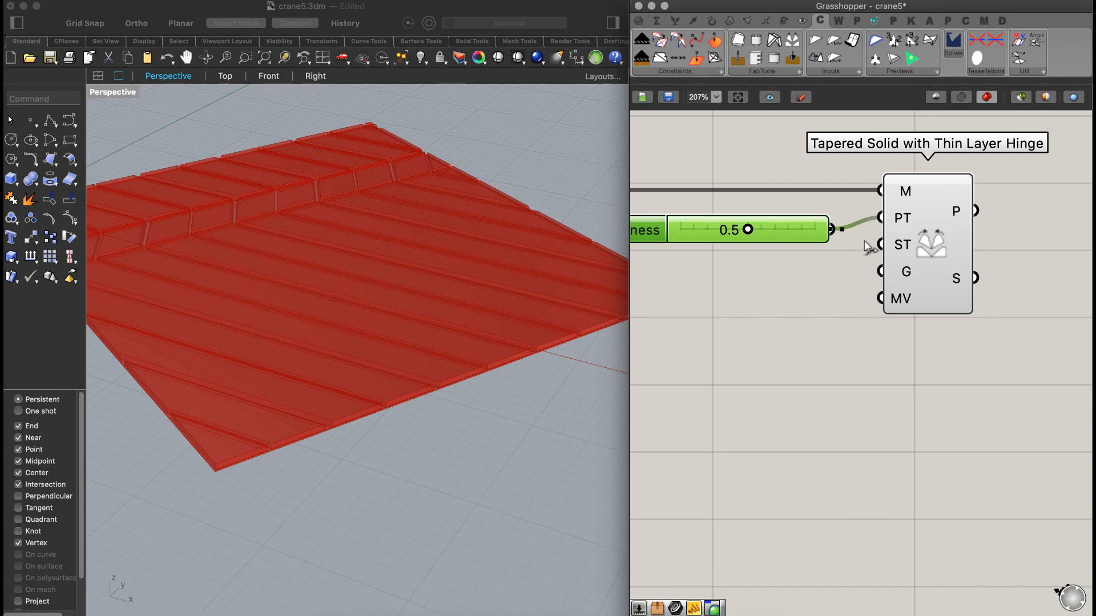
right_drag(837, 320, 851, 319)
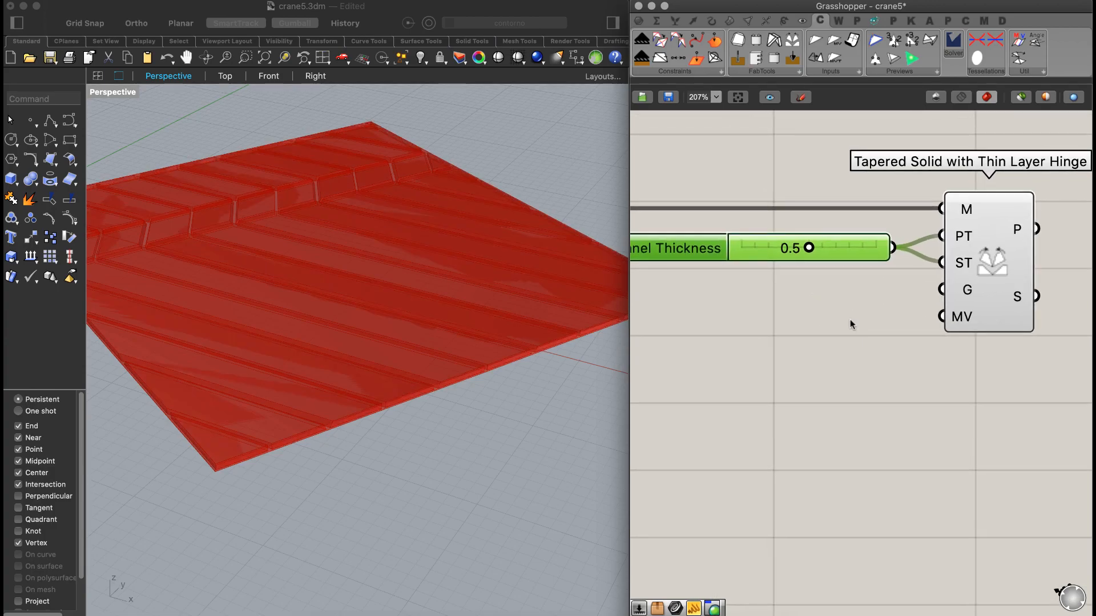
- Set the Panel Thickness slider to 0.3
right_drag(290, 387, 303, 374)
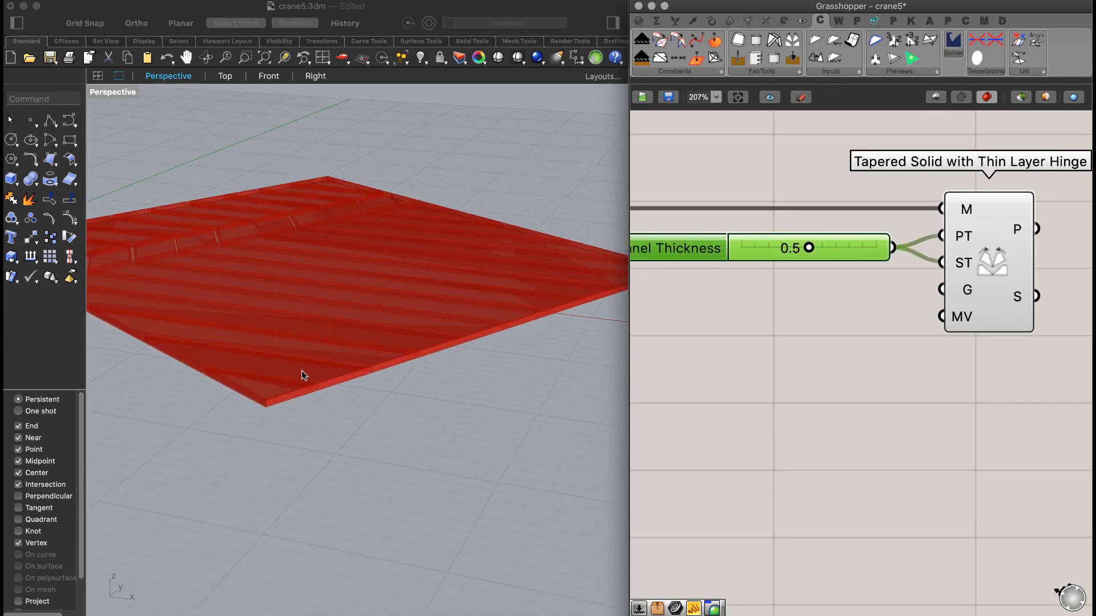
double_click(803, 249)
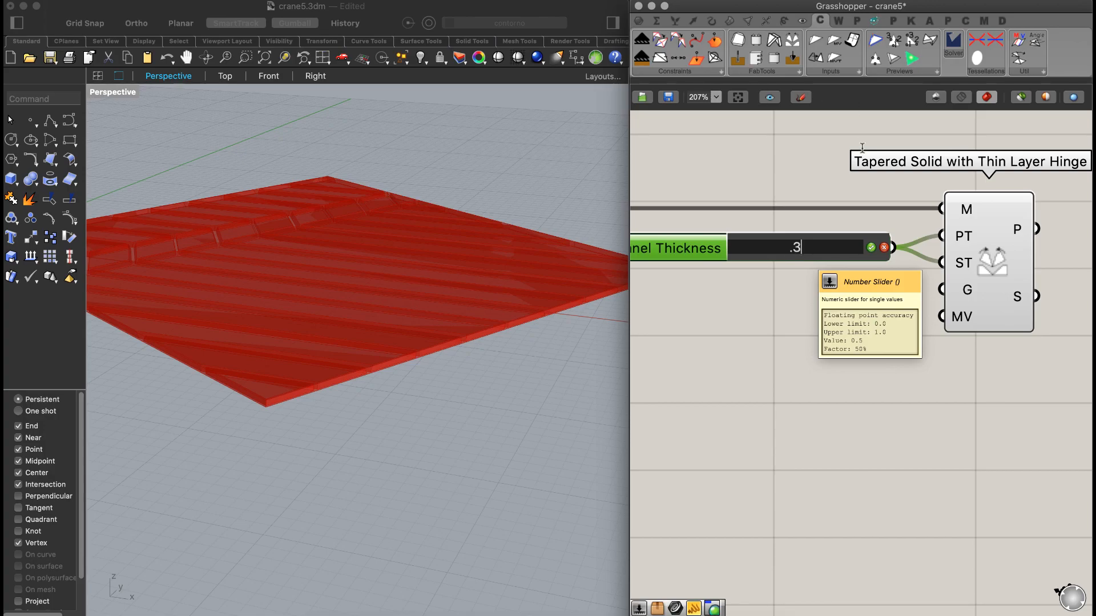
key(Return)
click(810, 300)
- Examine the panel and hinge layers along the sheet's edge and at its corner
mouse_move(300, 391)
right_down()
mouse_move(313, 377)
mouse_move(314, 389)
right_up()
scroll(827, 313, down, 6)
scroll(773, 388, up, 4)
scroll(839, 290, up, 1)
mouse_move(311, 377)
right_down()
mouse_move(306, 349)
mouse_move(306, 413)
mouse_move(347, 320)
mouse_move(345, 344)
mouse_move(301, 386)
right_up()
scroll(265, 260, up, 8)
scroll(271, 247, down, 3)
scroll(268, 250, down, 1)
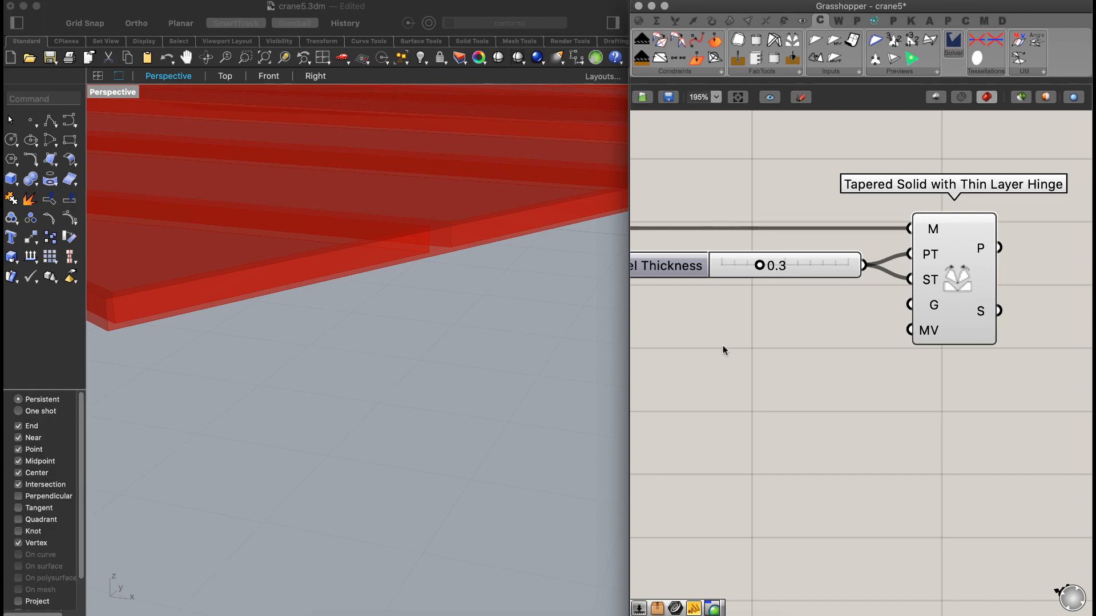
scroll(362, 286, up, 5)
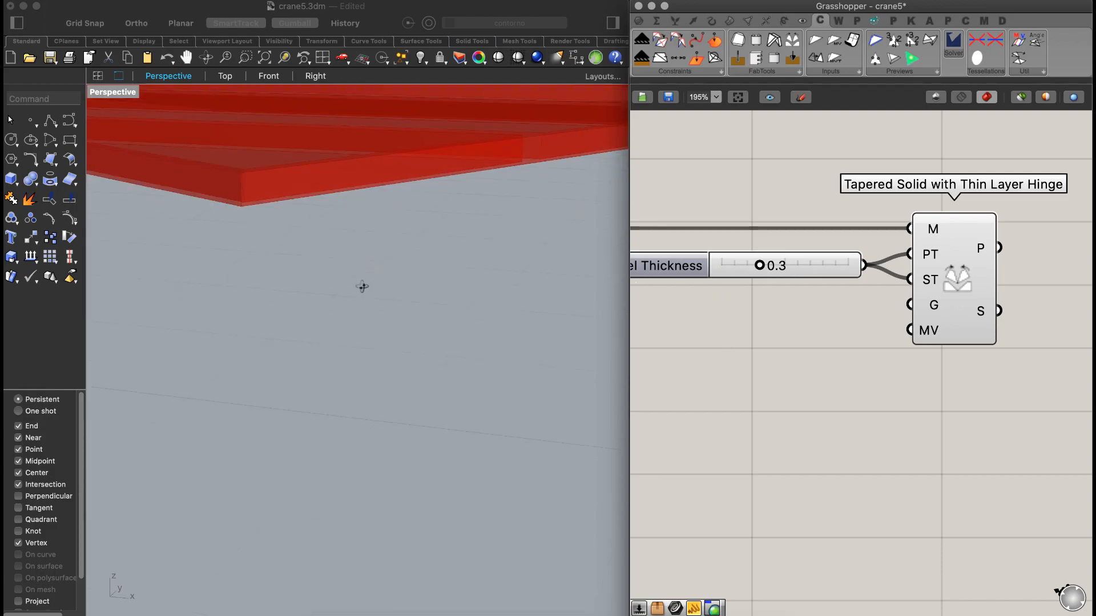
- Hide Rhino's sidebar and apply the expression x*-1 to the ST input of the tapered solid component
click(20, 25)
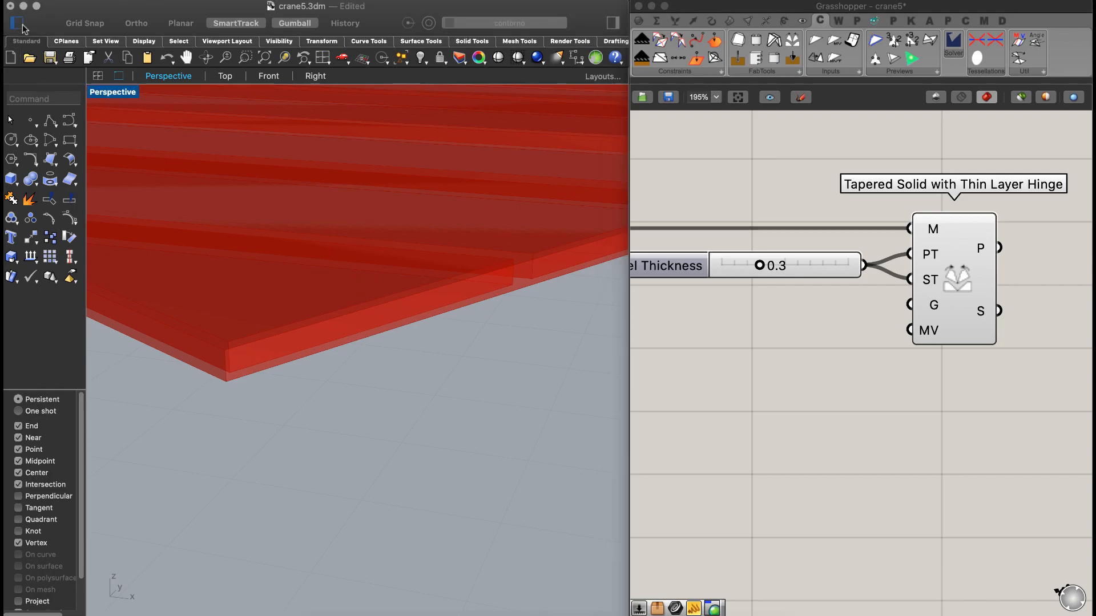
click(19, 24)
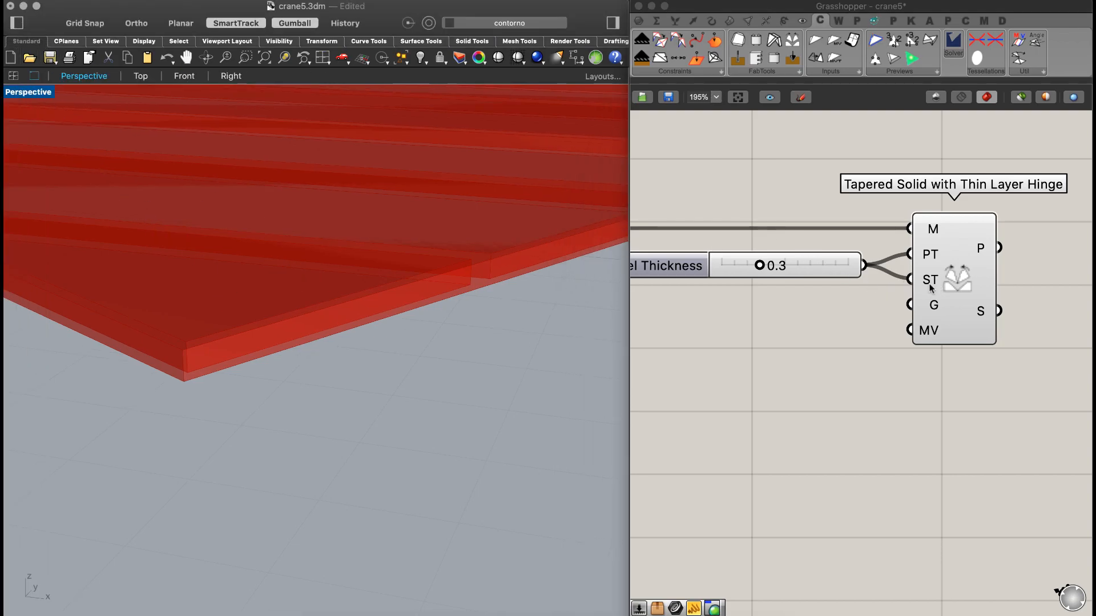
right_drag(927, 288, 930, 285)
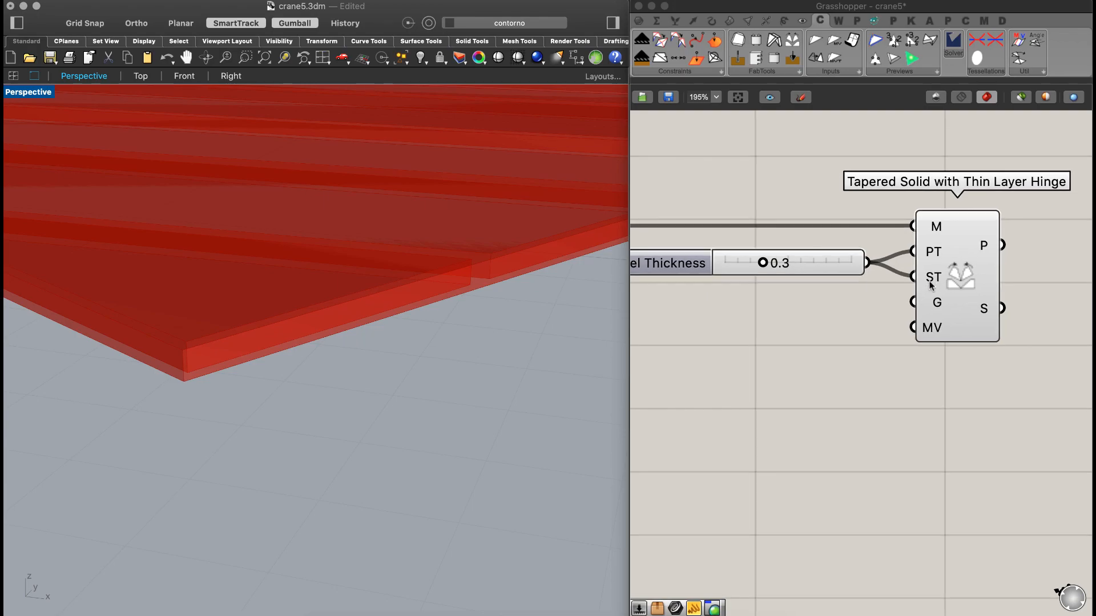
right_click(931, 281)
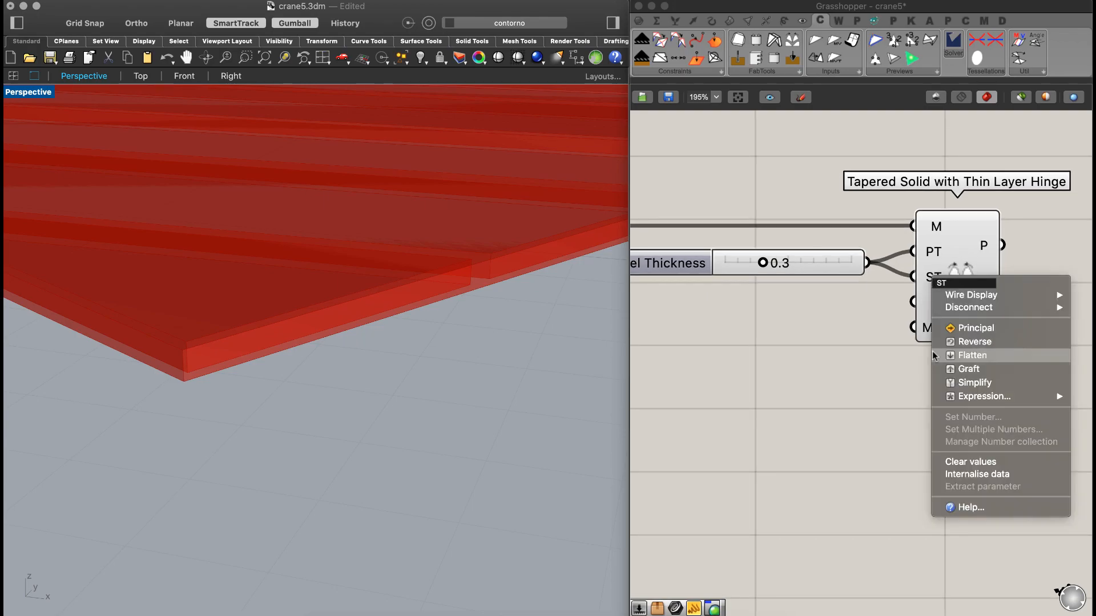
click(977, 402)
text(x*-1)
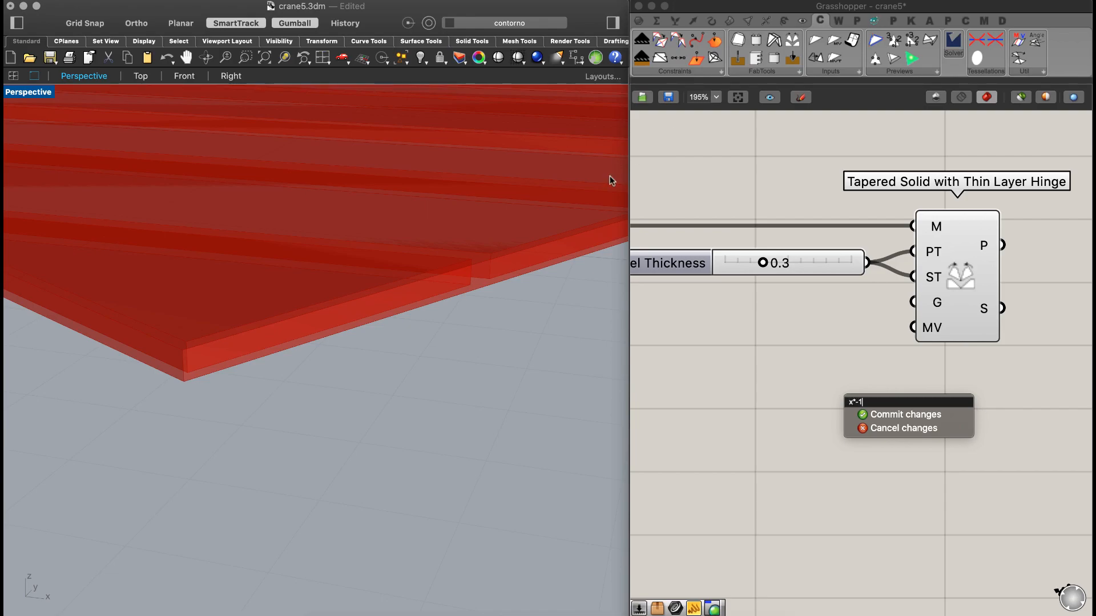
key(Return)
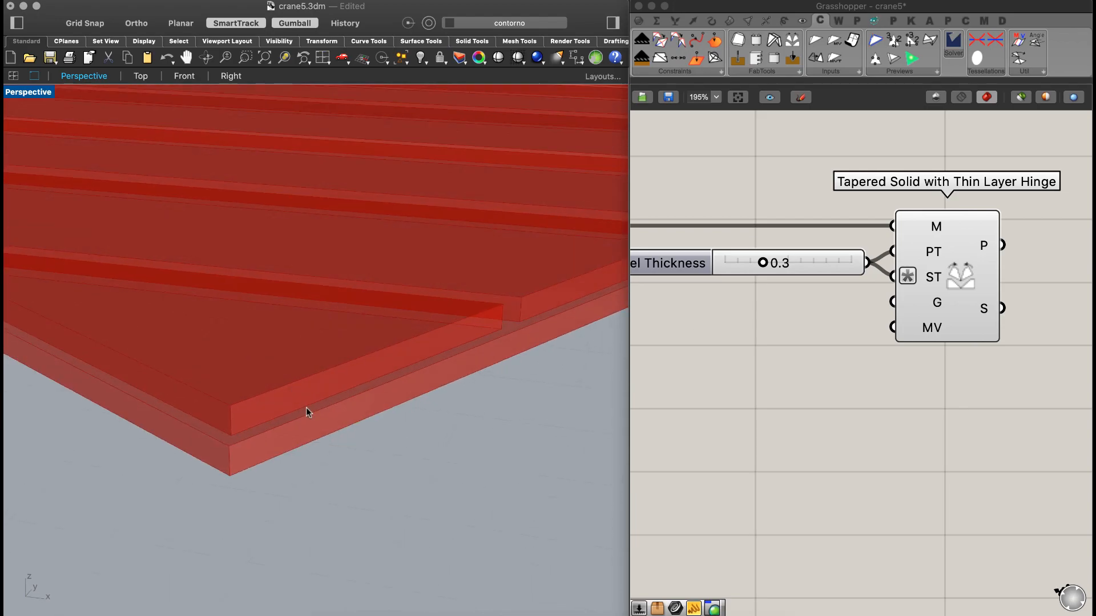
- Check the panel and hinge layers around the sheet and move the tapered solid component farther from the Panel Thickness slider
right_drag(327, 284, 378, 338)
scroll(282, 312, up, 5)
scroll(281, 313, down, 5)
click(970, 274)
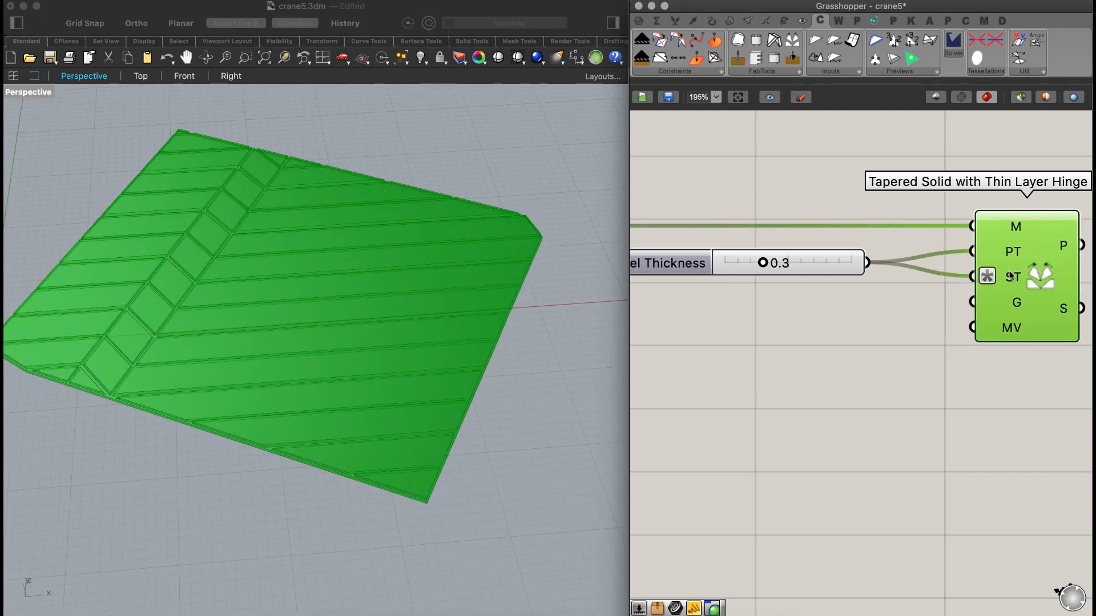
scroll(844, 297, down, 3)
right_click(888, 259)
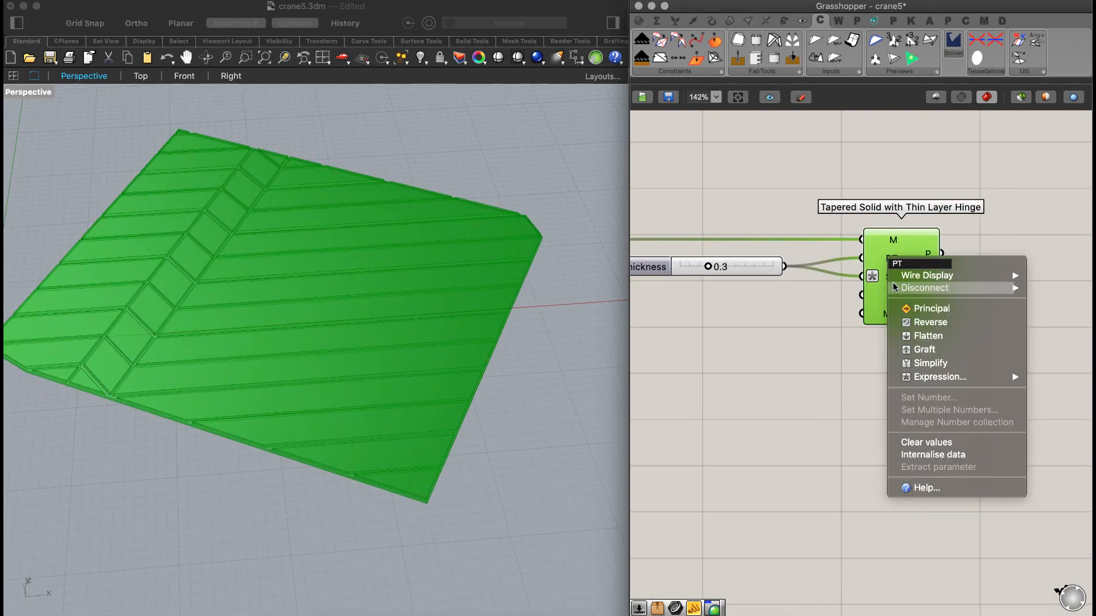
click(862, 307)
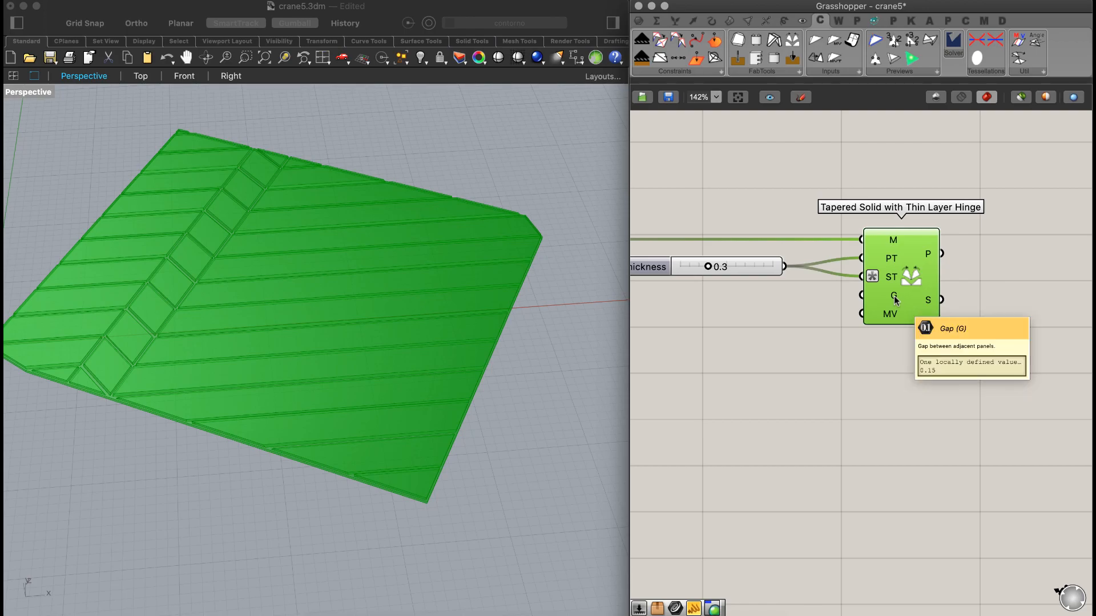
- Inspect the gap between adjacent panels near the sheet's edge and mark its relation to the G input with a drawn arrow
right_drag(370, 364, 404, 387)
scroll(403, 387, up, 1)
scroll(407, 383, up, 10)
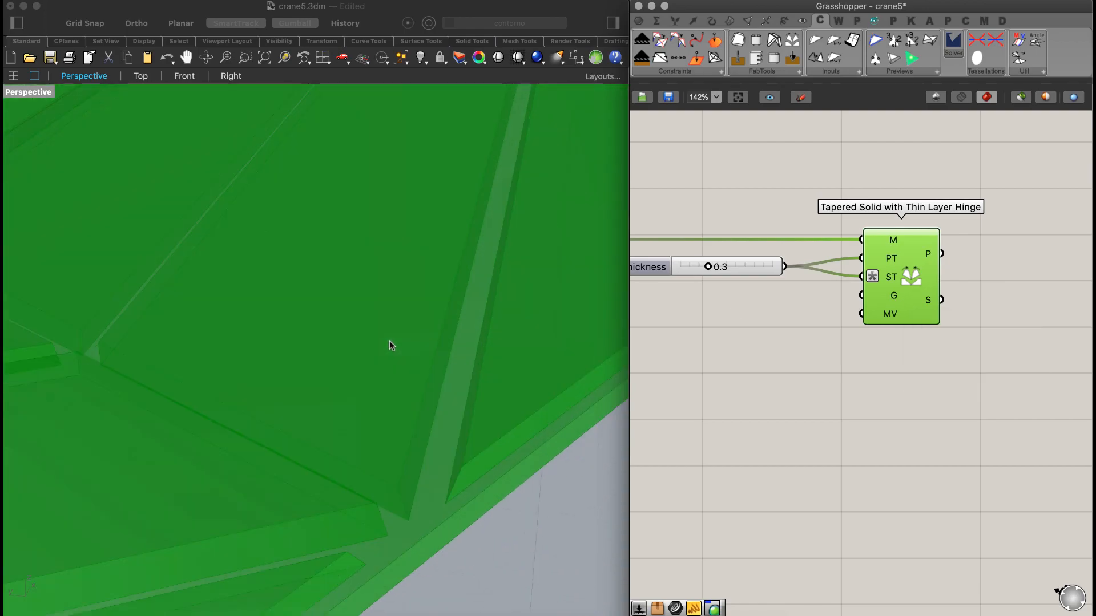
shift+right_drag(389, 341, 389, 314)
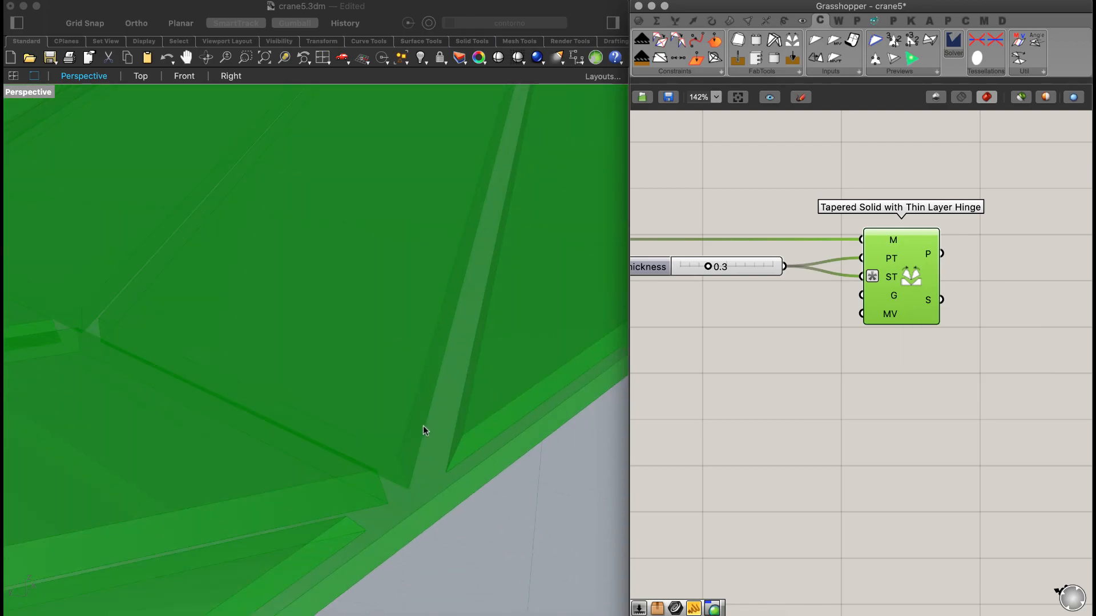
click(427, 444)
mouse_move(416, 464)
mouse_down()
mouse_move(409, 489)
mouse_move(444, 473)
mouse_move(439, 487)
mouse_move(704, 409)
mouse_move(836, 299)
mouse_move(828, 311)
mouse_up()
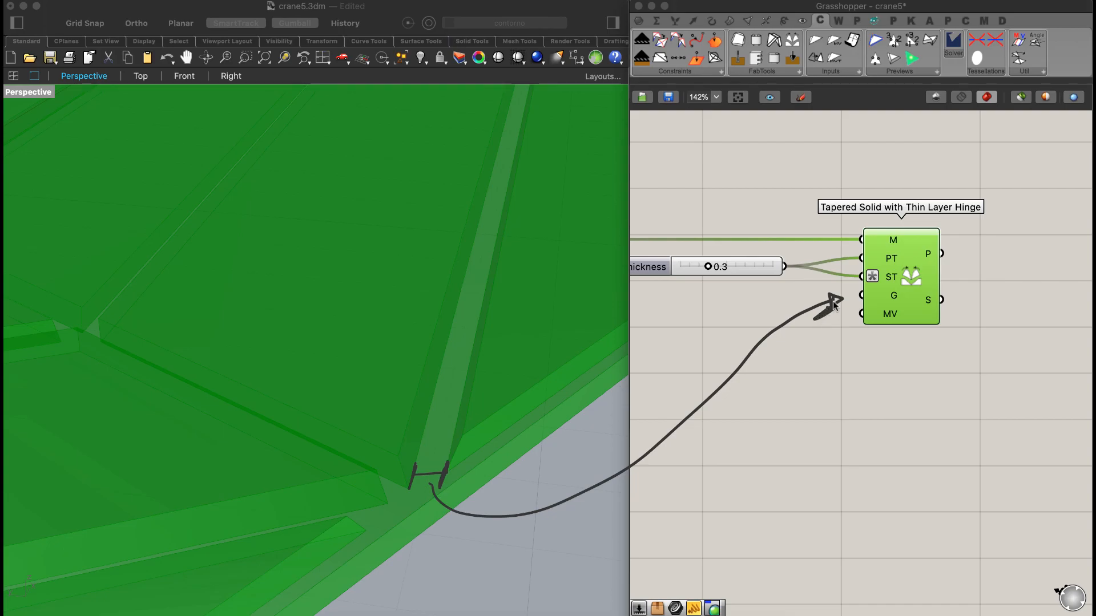
mouse_move(894, 297)
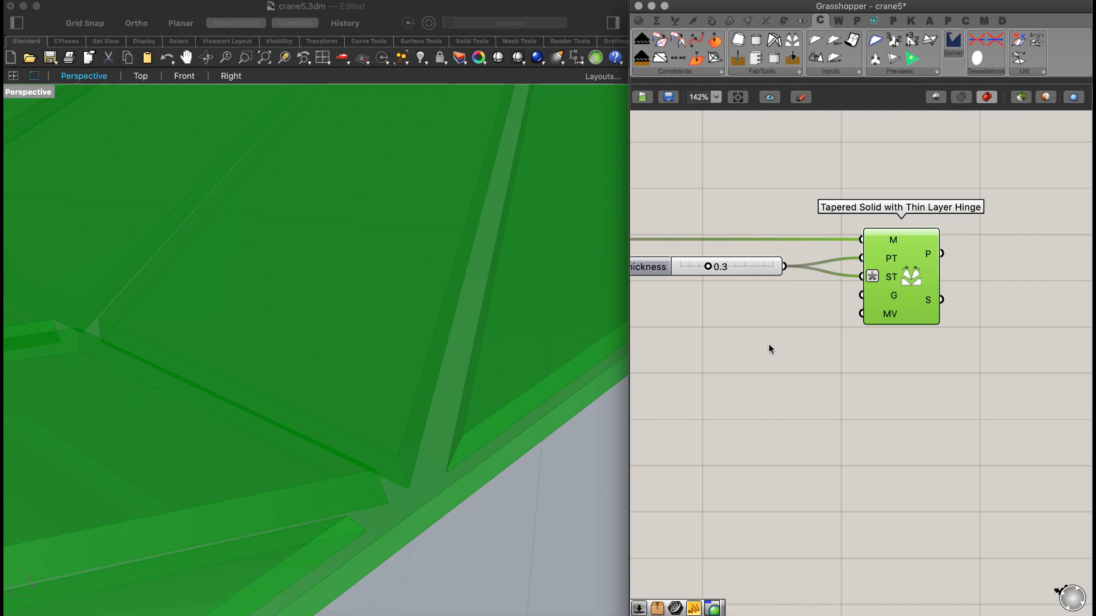
- Bring the whole sheet back into view and shift the tapered solid component still farther from its slider
scroll(474, 266, down, 15)
right_drag(477, 249, 365, 288)
drag(888, 278, 994, 279)
scroll(863, 298, down, 5)
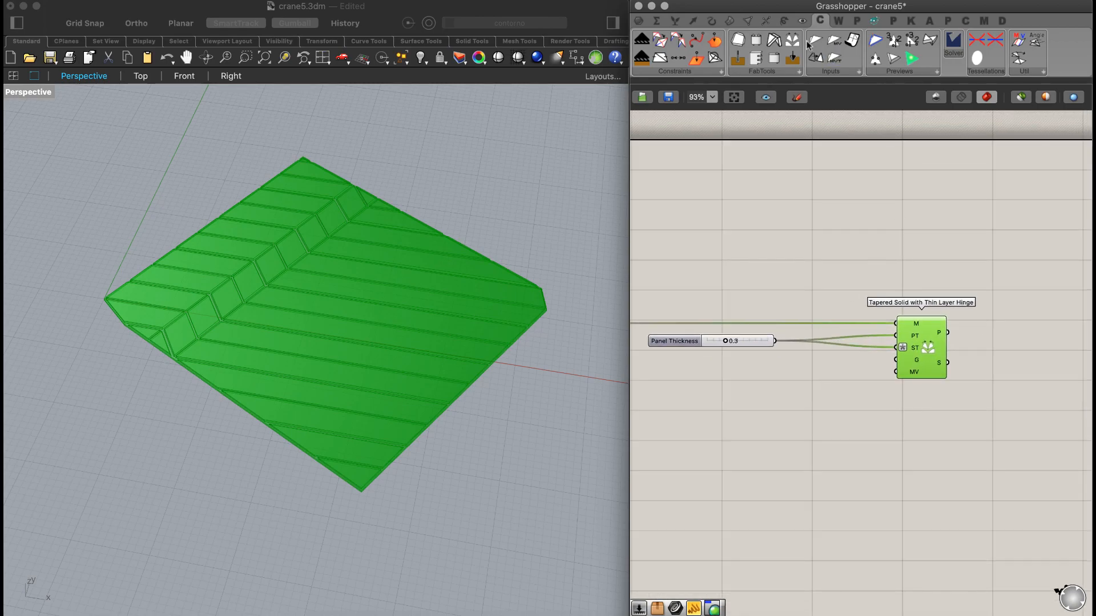
- Add two Custom Preview components and wire the tapered solid's P output to one's G input and its S output to the other's
click(639, 20)
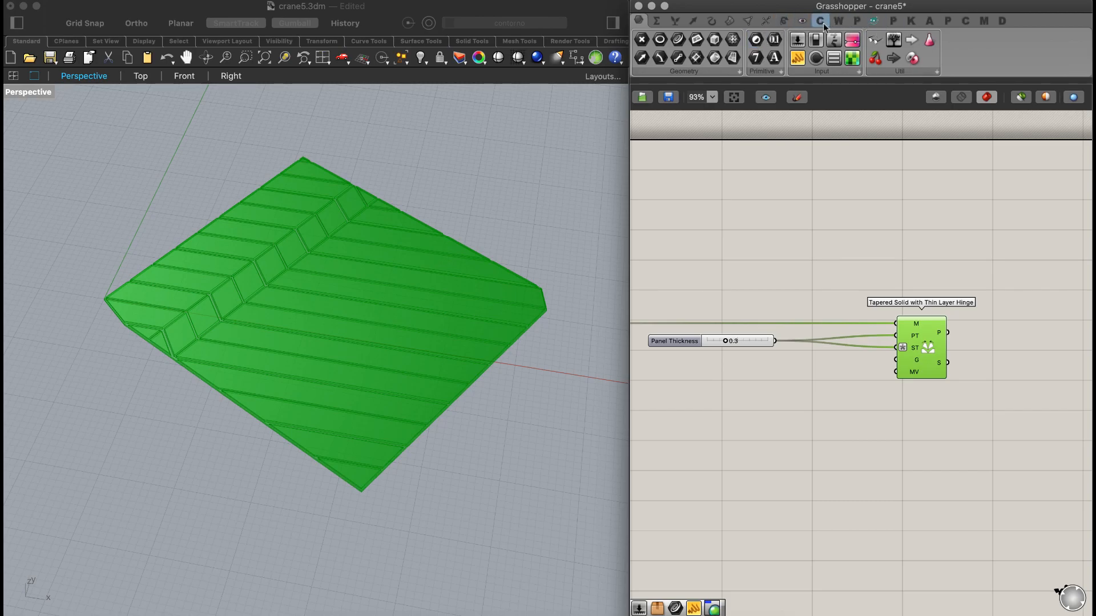
click(802, 21)
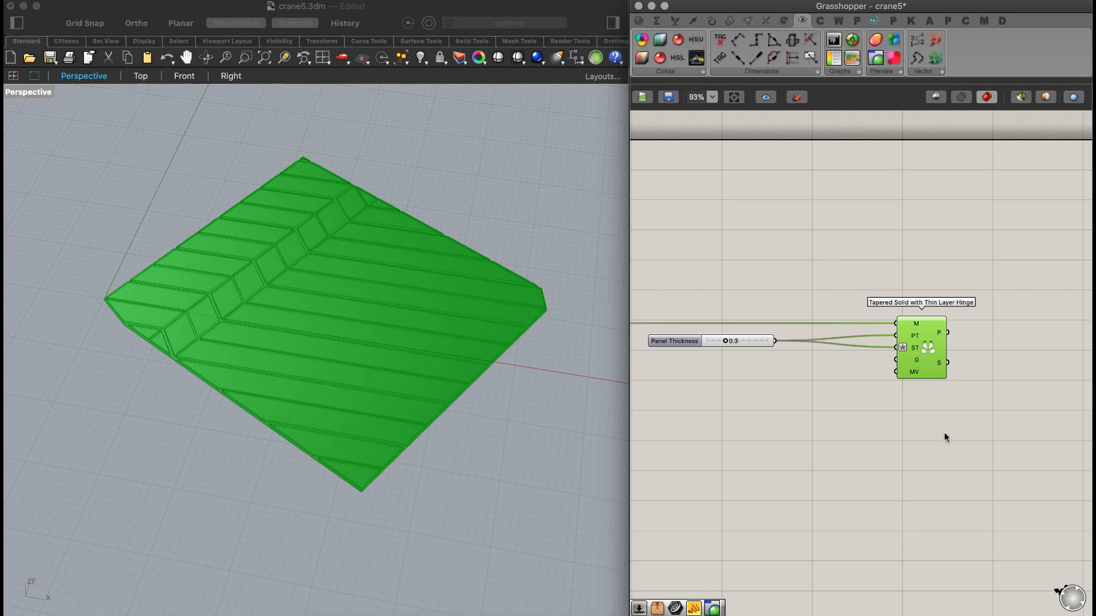
scroll(954, 325, right, 5)
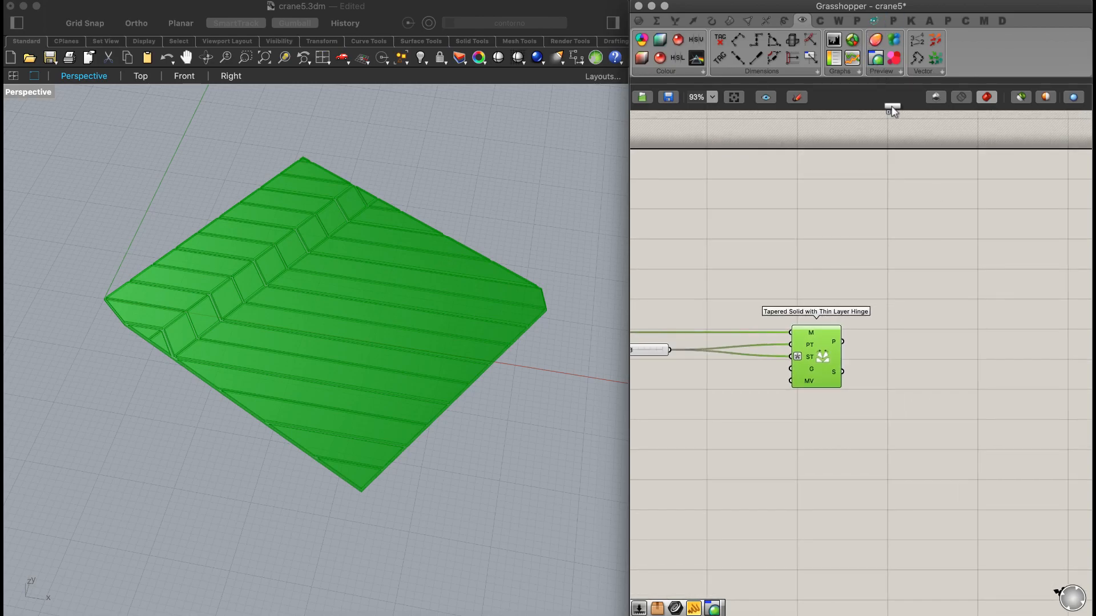
drag(881, 83, 969, 288)
mouse_move(837, 346)
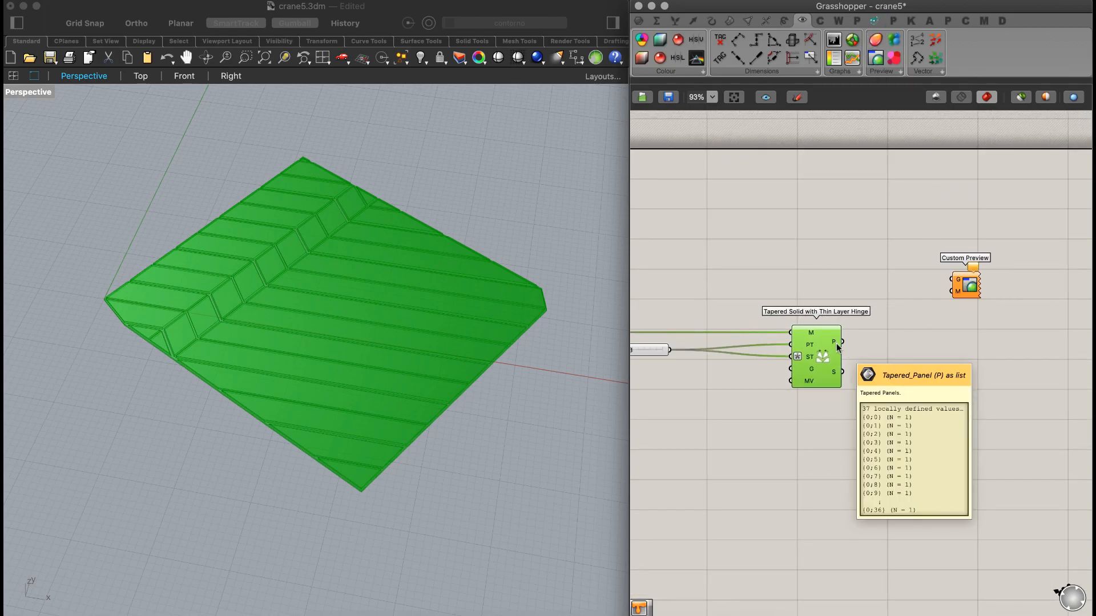
right_drag(300, 376, 302, 375)
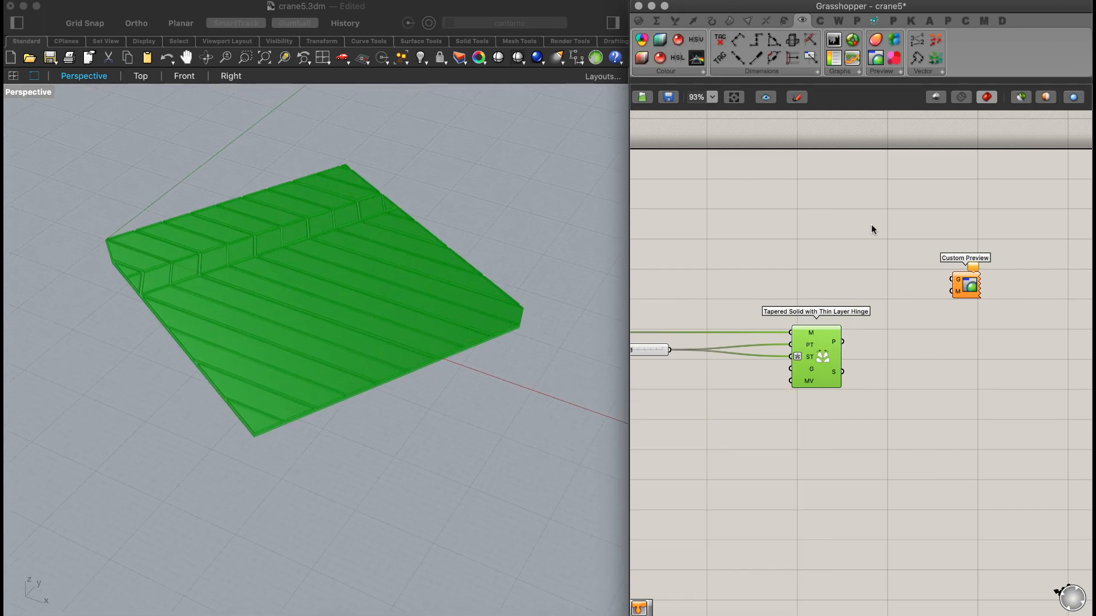
alt+drag(969, 284, 963, 405)
drag(842, 341, 952, 279)
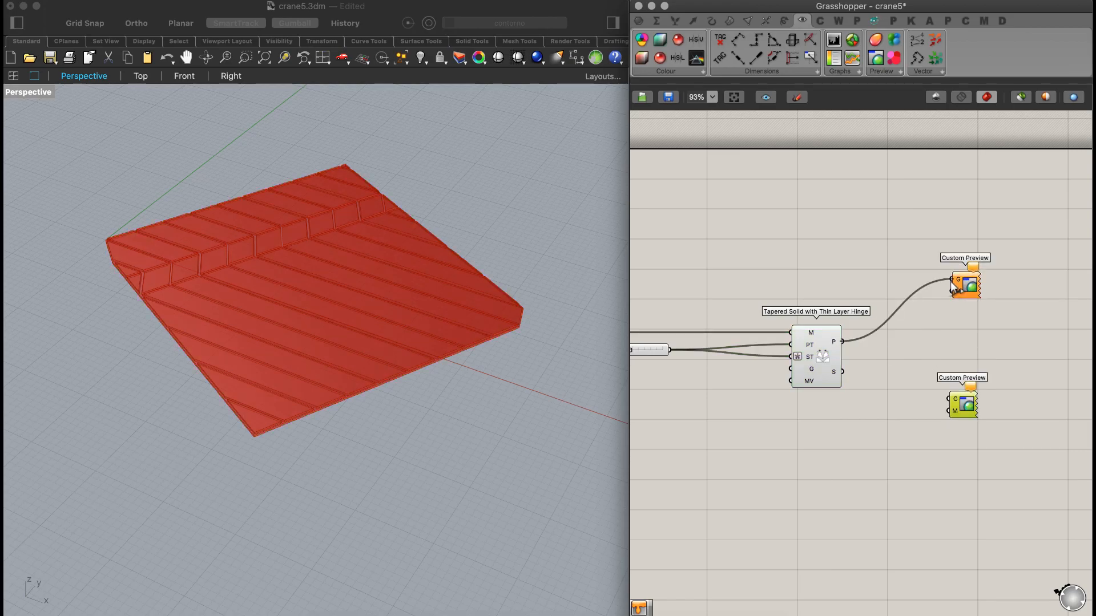
drag(843, 371, 951, 398)
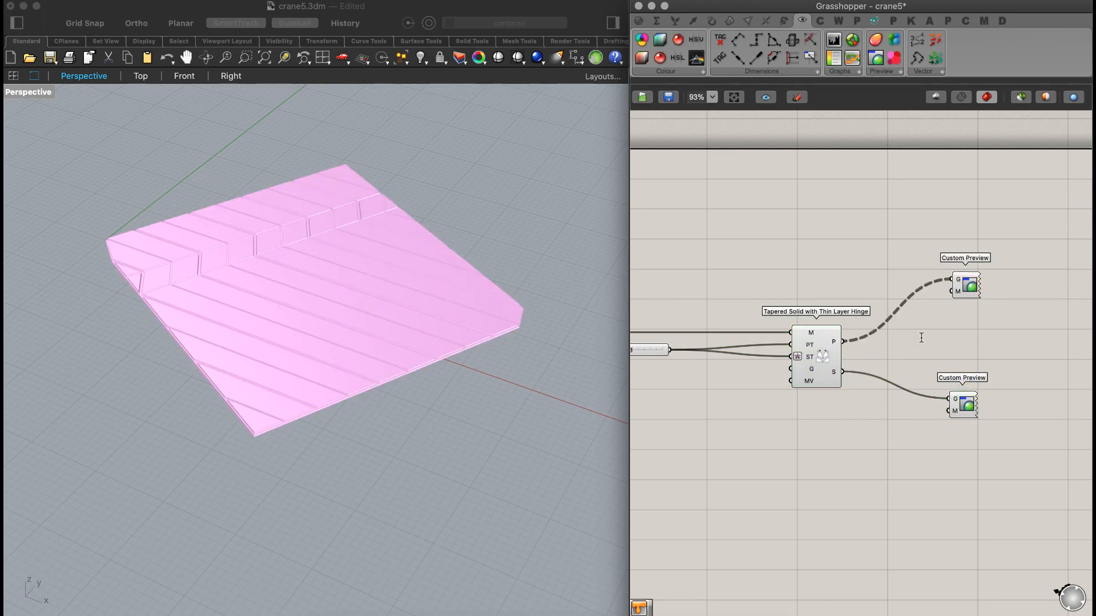
- Add a Colour Swatch for the M input of the panel preview and a copy for the M input of the hinge layer preview
double_click(921, 337)
text(colo)
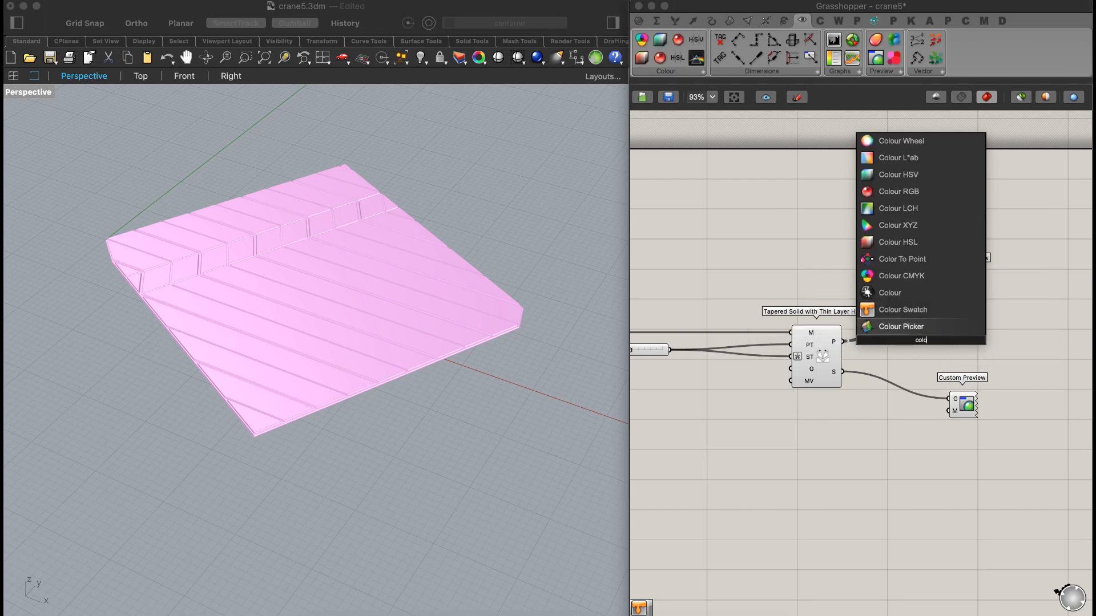
click(901, 310)
drag(948, 340, 955, 291)
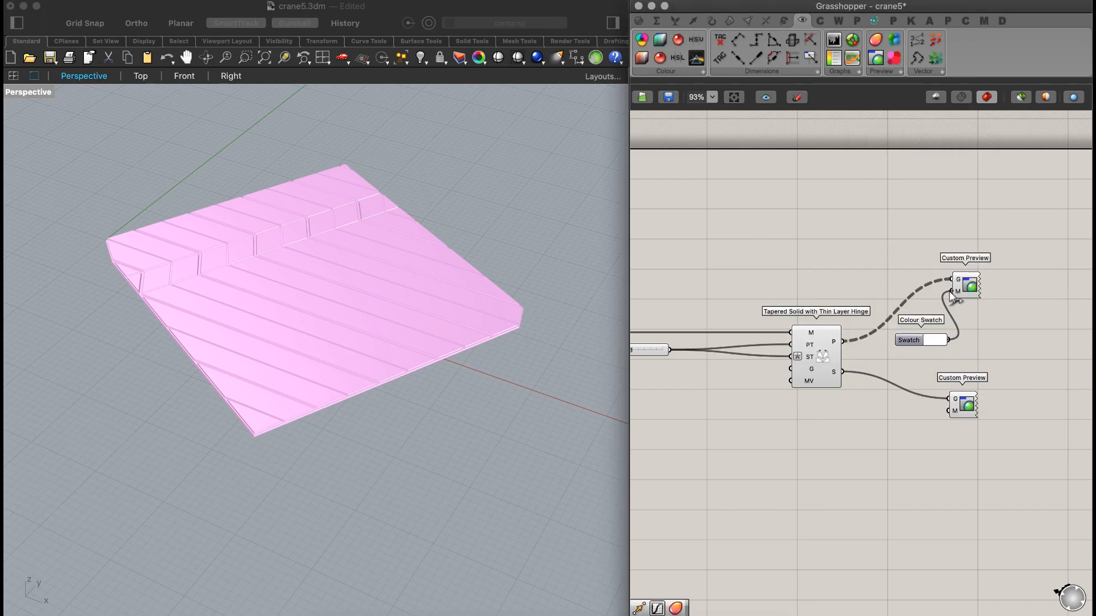
alt+drag(919, 345, 949, 411)
- Set the hinge layer preview's swatch to red and the panel preview's swatch to a blue with a hue of about 241°
click(917, 427)
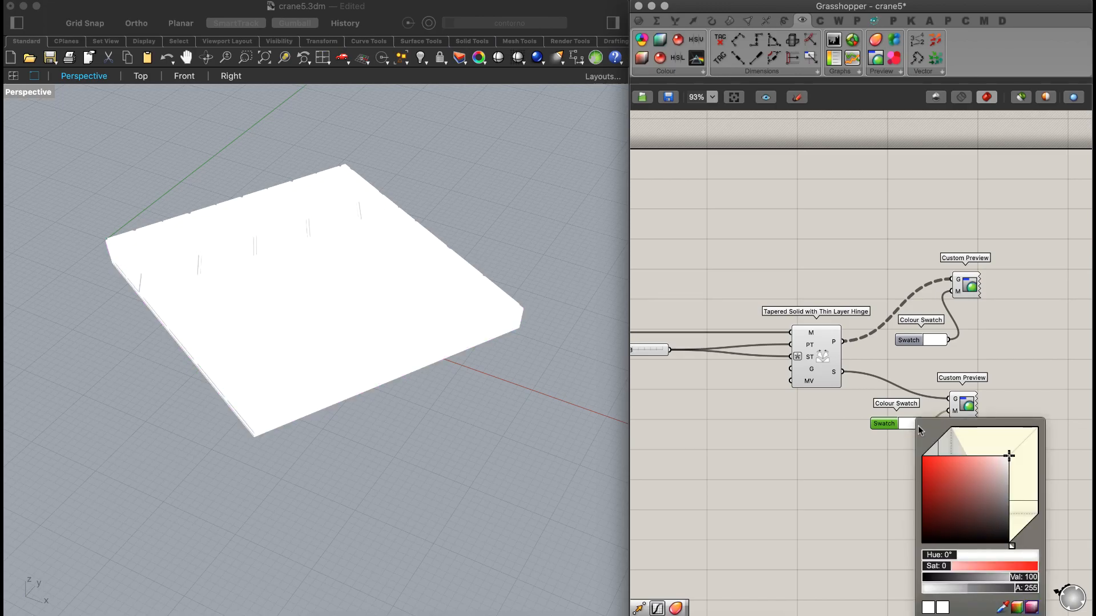
click(960, 481)
click(936, 344)
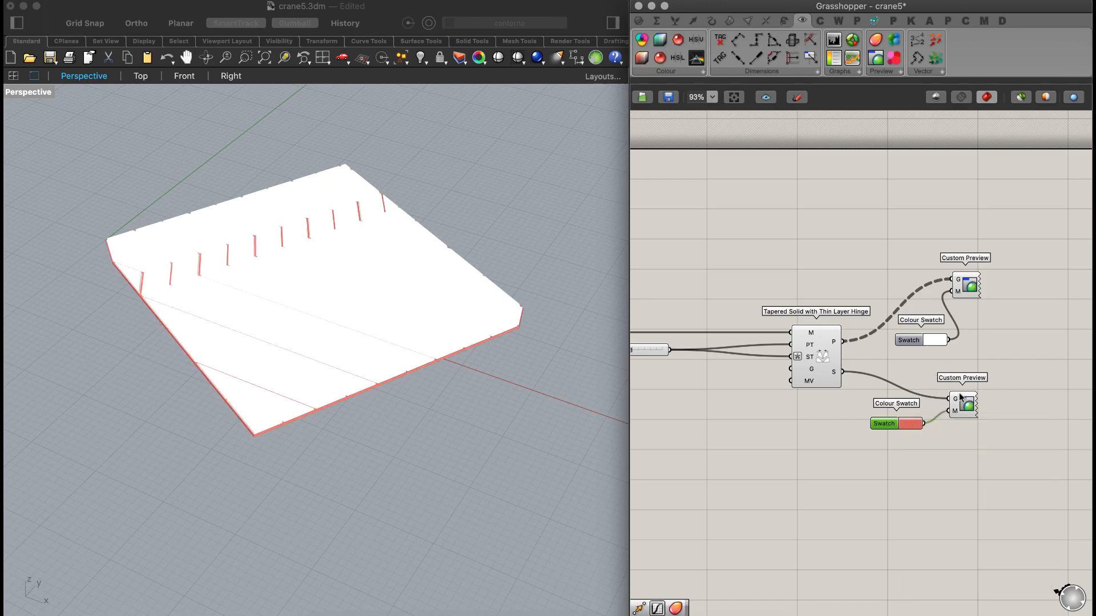
click(936, 344)
drag(967, 480, 1022, 479)
drag(1027, 369, 1016, 376)
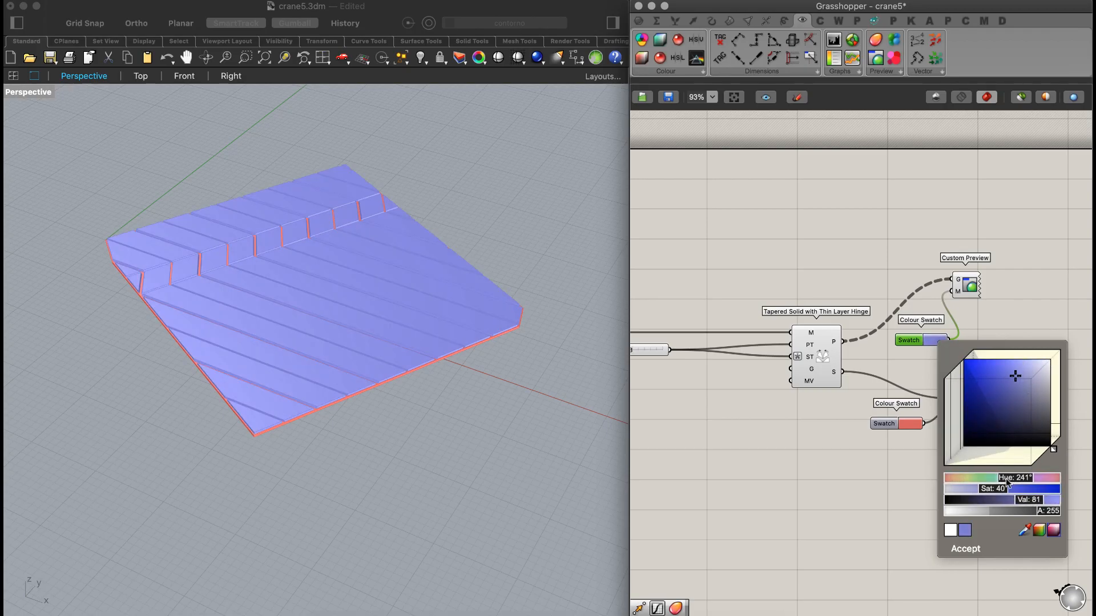
click(886, 199)
click(728, 229)
- Examine the coloured panels and the hinge layer from above and from the side along the sheet's edge
right_drag(294, 405, 285, 356)
scroll(285, 357, up, 15)
shift+right_drag(340, 308, 268, 86)
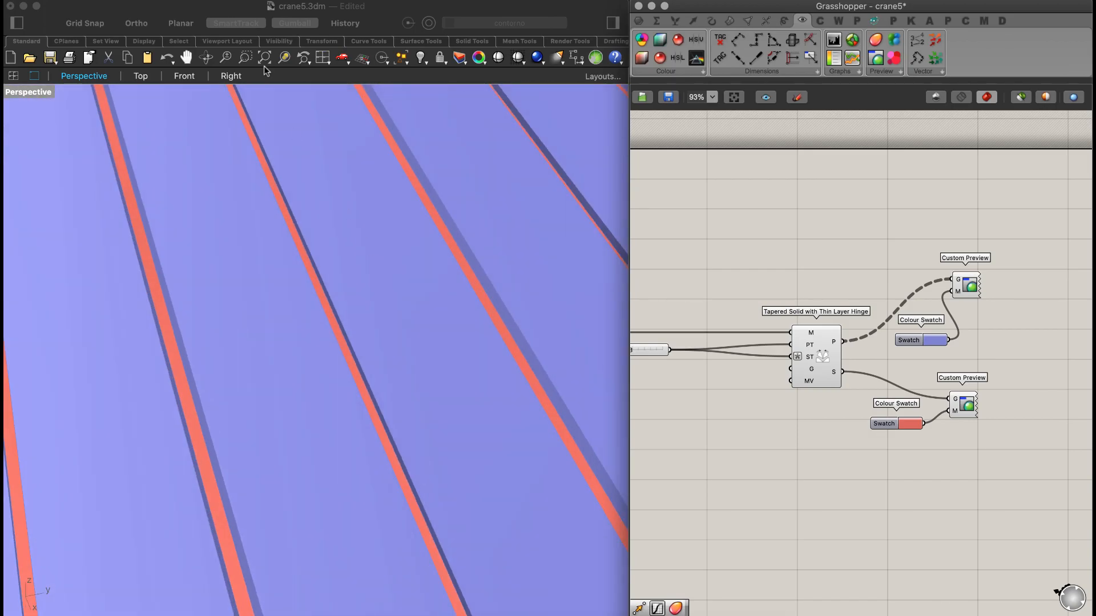
click(267, 59)
right_drag(325, 305, 201, 365)
scroll(171, 388, up, 5)
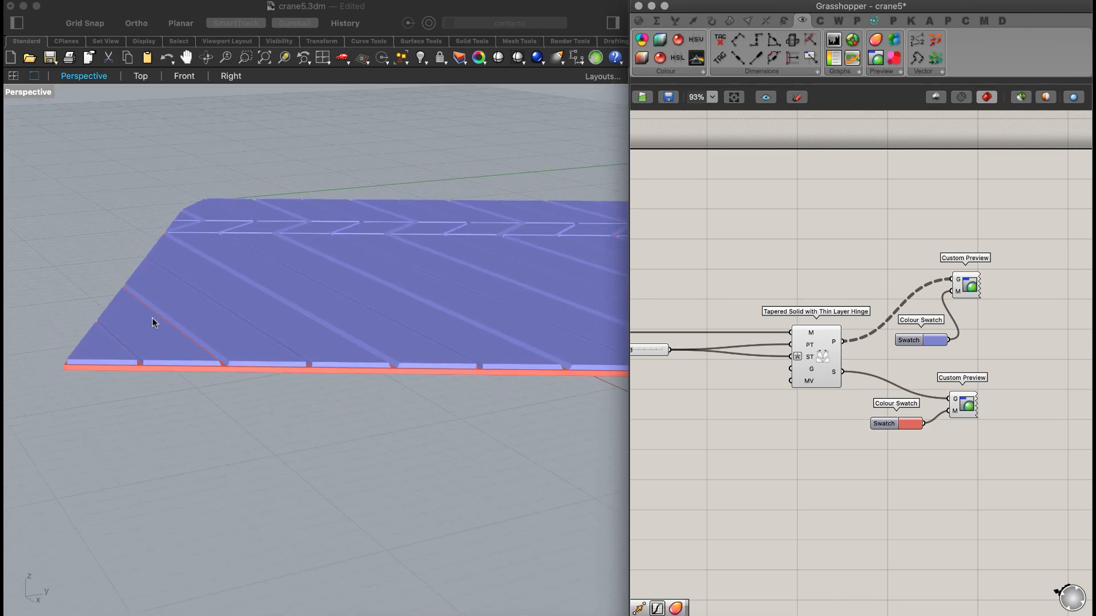
scroll(182, 331, up, 5)
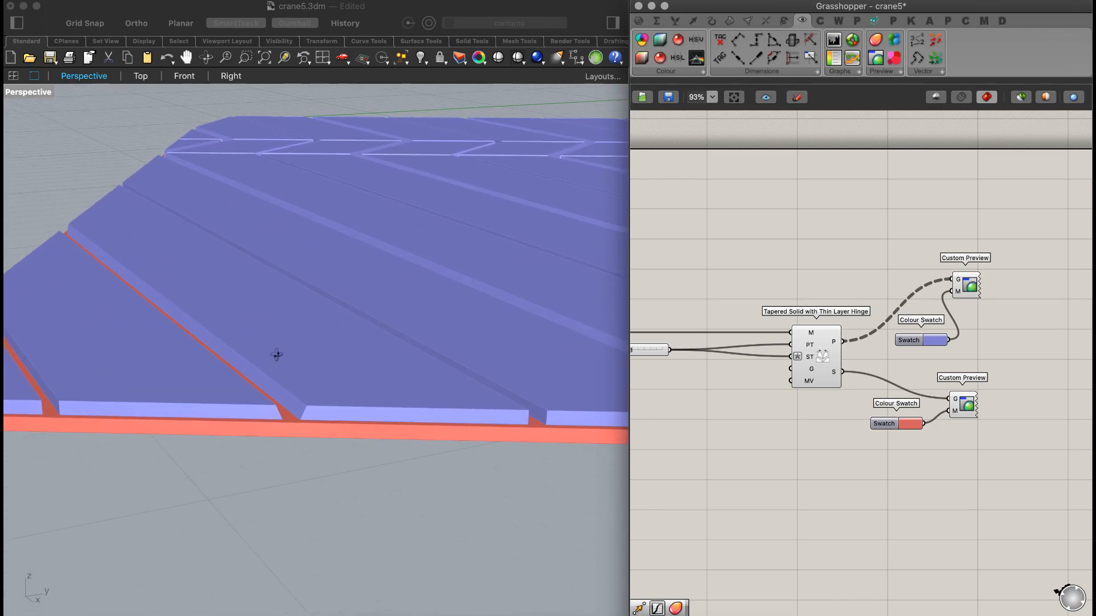
right_drag(281, 355, 272, 344)
scroll(205, 313, up, 5)
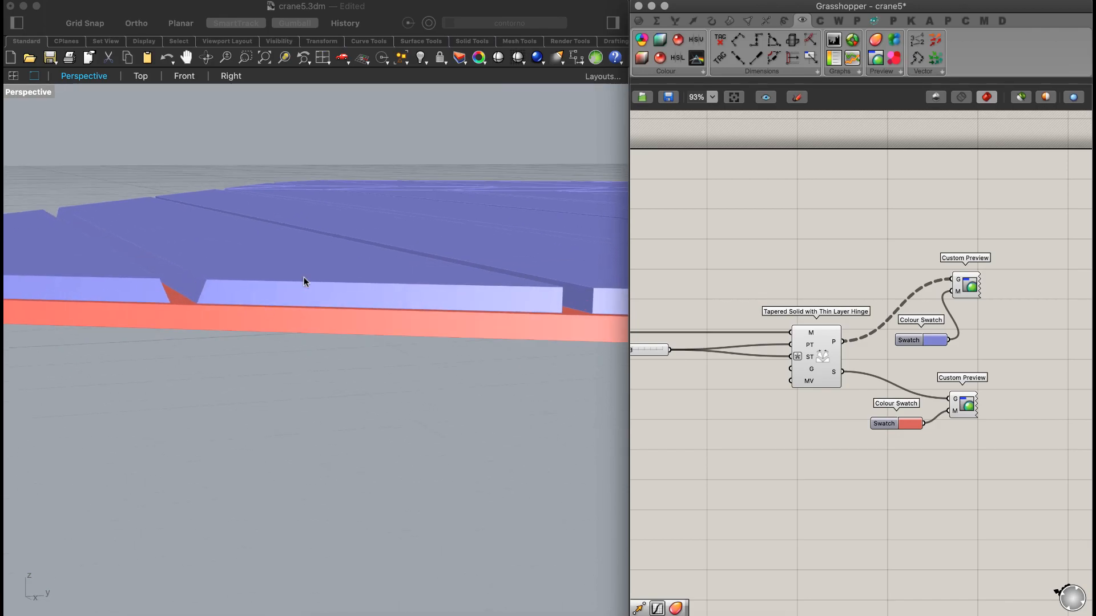
- Add a number slider for the G input of the tapered solid component and set the gap to 0.31
right_drag(778, 344, 857, 294)
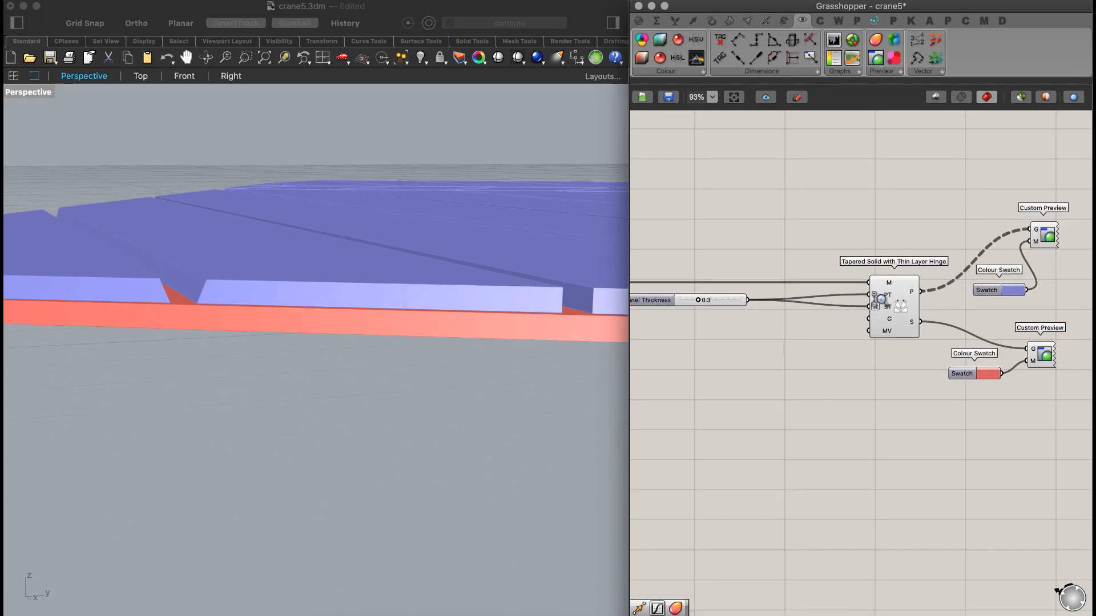
scroll(875, 303, up, 3)
double_click(723, 339)
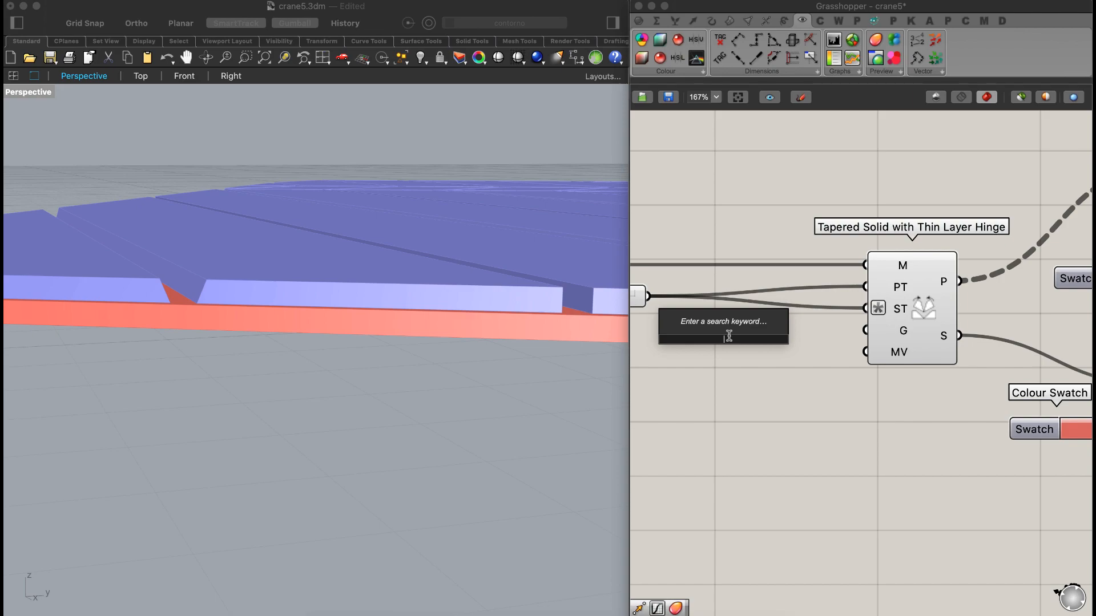
text(.01<)
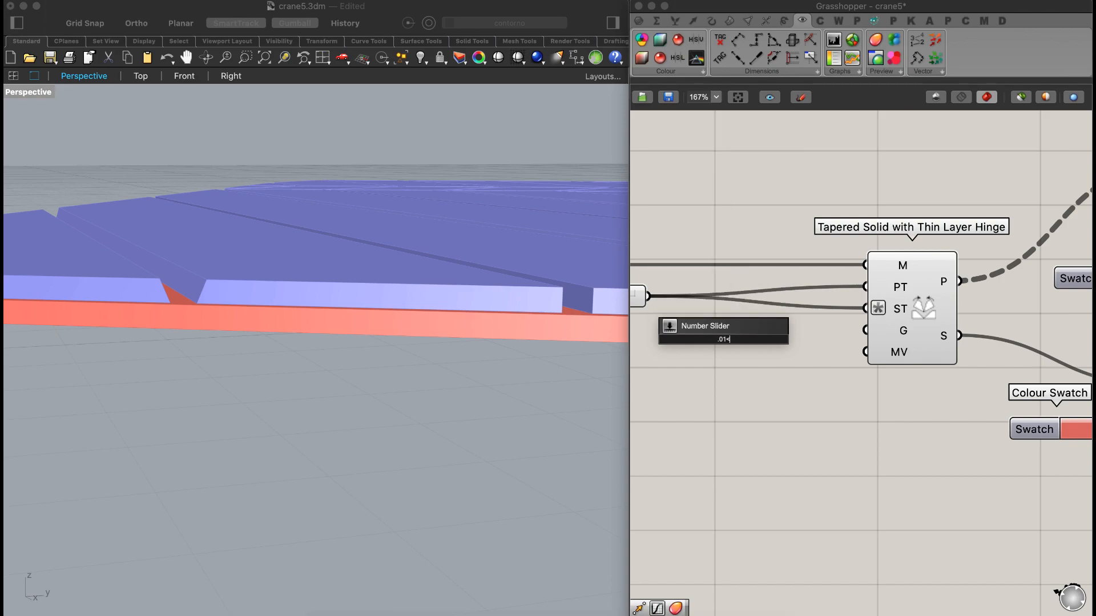
key(Return)
drag(810, 338, 865, 330)
drag(685, 340, 712, 341)
- Examine the gaps between the panels near the sheet's corner from above and from the side
right_drag(375, 254, 375, 279)
scroll(371, 283, down, 5)
scroll(479, 214, up, 5)
right_drag(481, 211, 421, 263)
scroll(429, 288, up, 6)
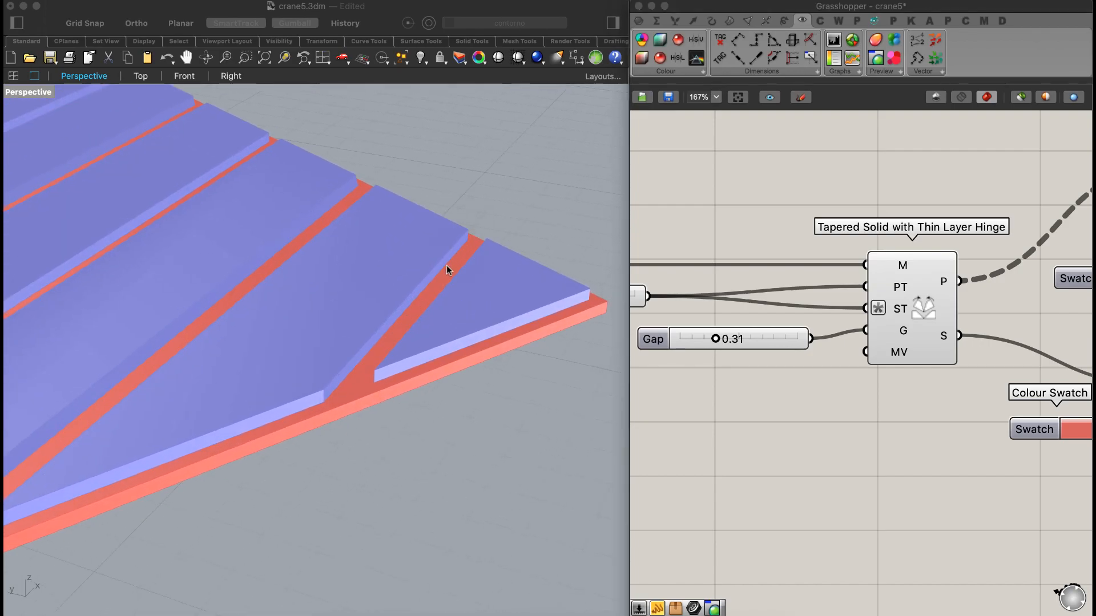
right_drag(413, 300, 440, 252)
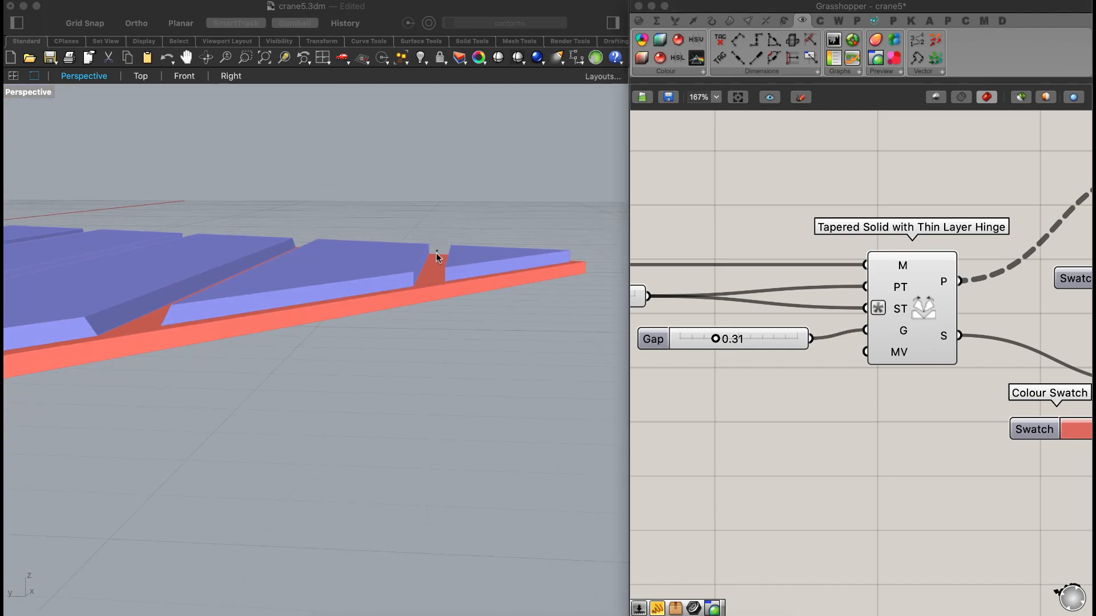
drag(427, 237, 445, 255)
right_drag(474, 235, 467, 262)
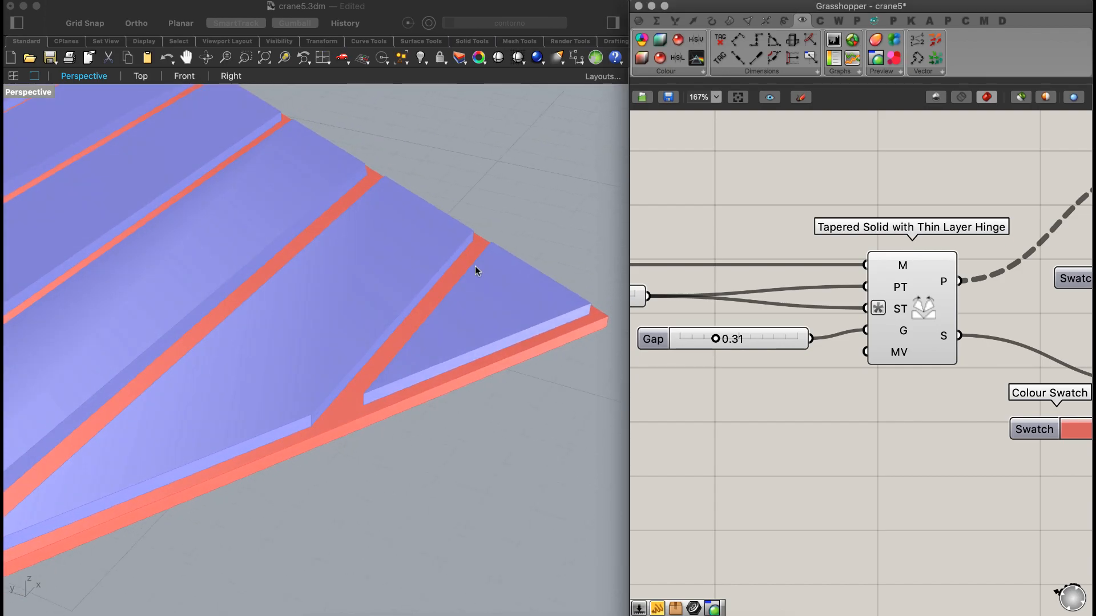
- Mark the corner panel's folding direction with a drawn arrow and its crease with red strokes, and clear the marks
mouse_move(503, 305)
mouse_down()
mouse_move(456, 239)
mouse_move(424, 234)
mouse_move(435, 205)
mouse_up()
key(super+z)
drag(434, 246, 424, 230)
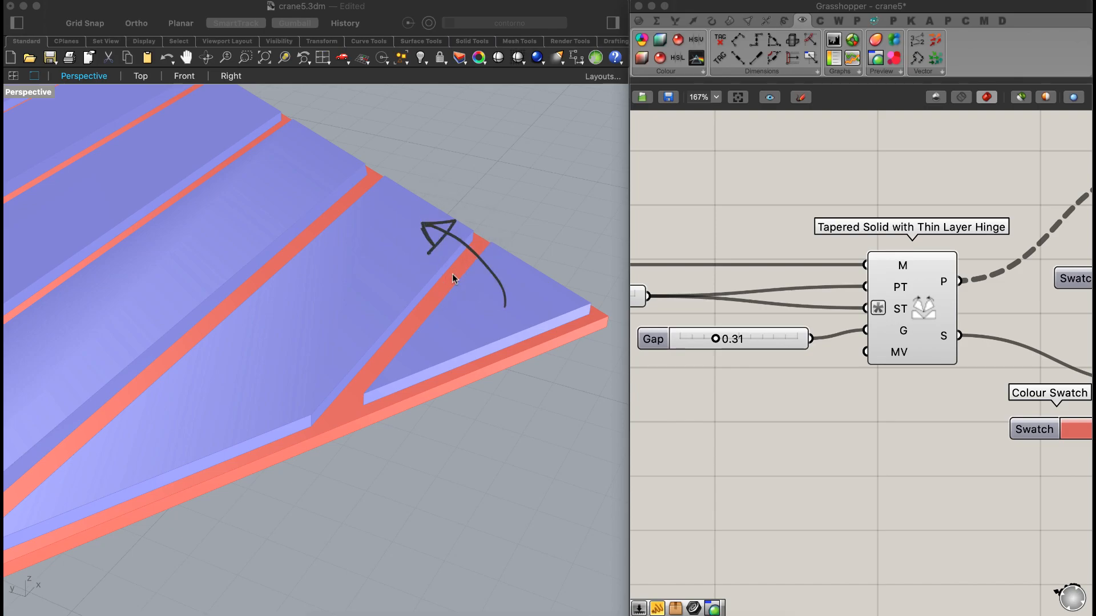
drag(447, 279, 510, 206)
mouse_move(307, 456)
mouse_down()
mouse_move(438, 288)
mouse_move(528, 197)
mouse_up()
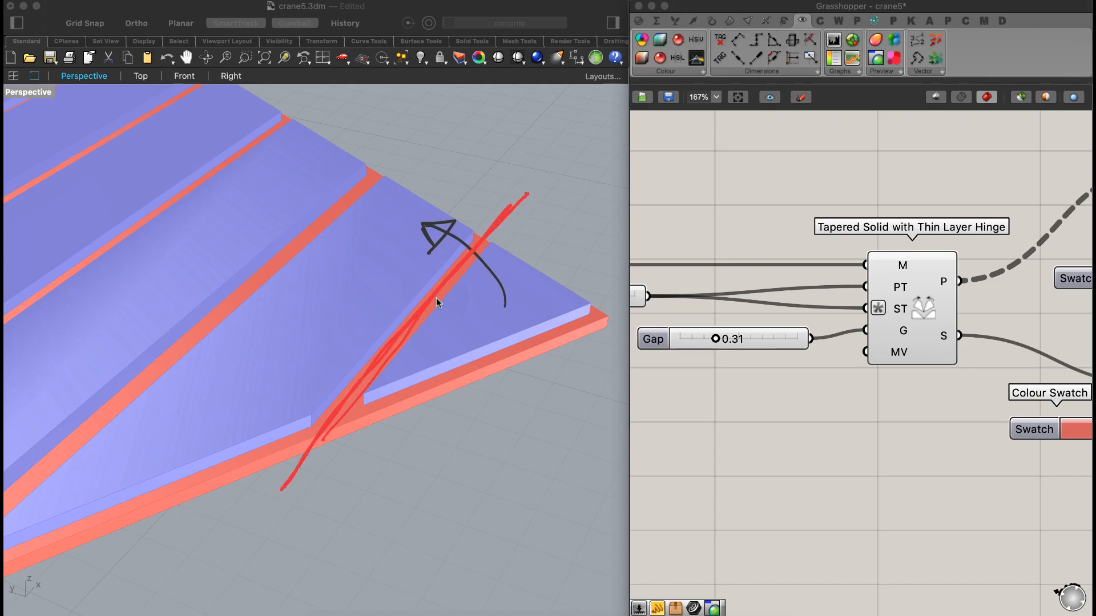
key(Escape)
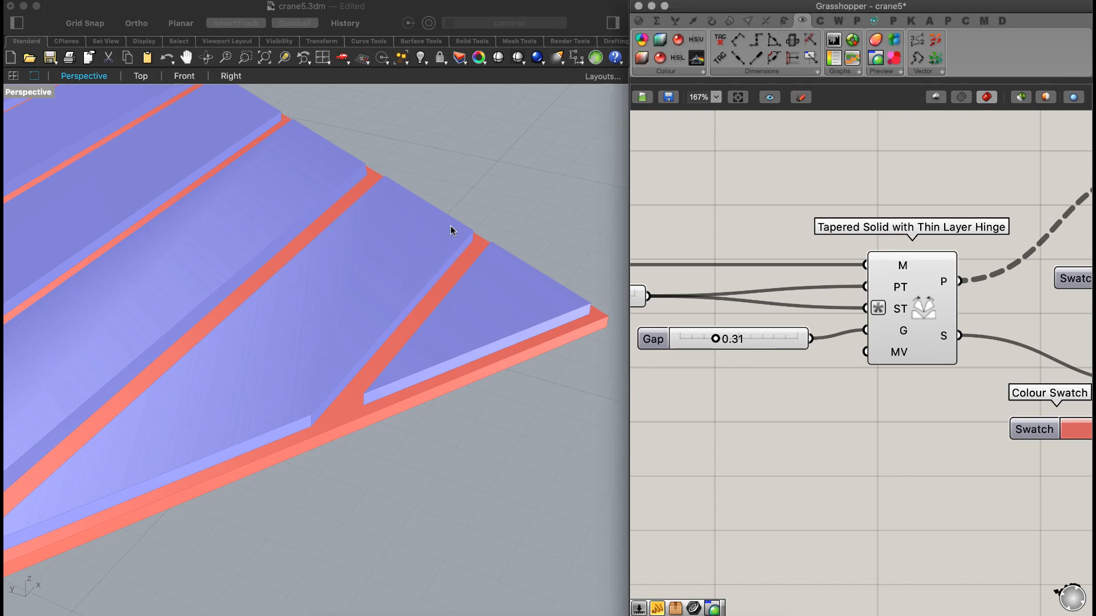
- Trace the neighbouring creases near the sheet's corner with red and blue strokes to compare their gaps, and clear the marks
right_drag(388, 238, 205, 357)
scroll(347, 255, down, 5)
right_drag(387, 295, 449, 423)
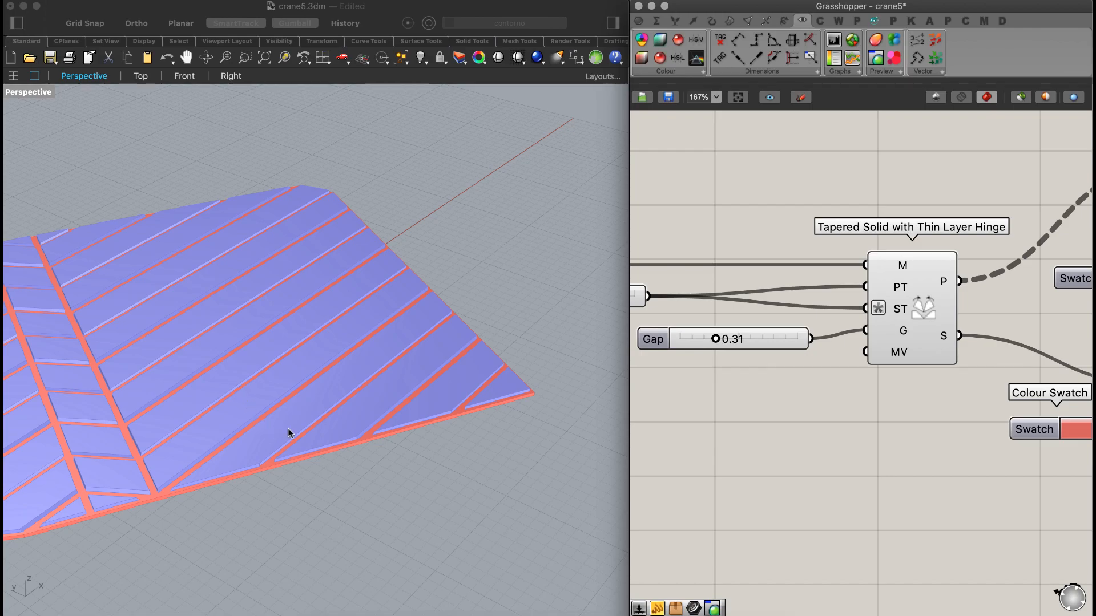
scroll(417, 308, up, 5)
scroll(432, 352, up, 2)
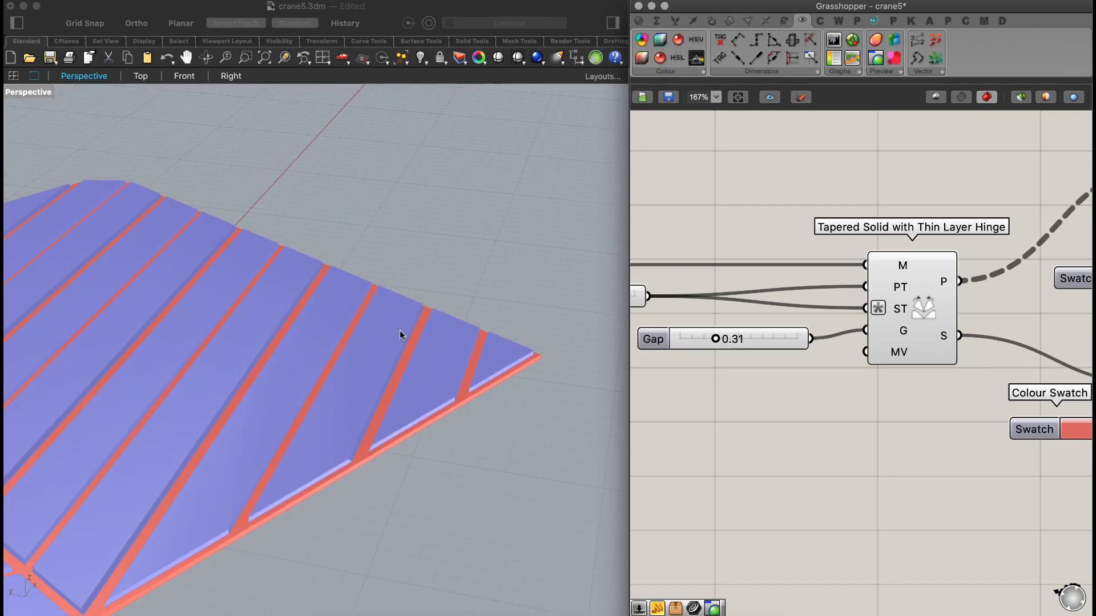
click(419, 334)
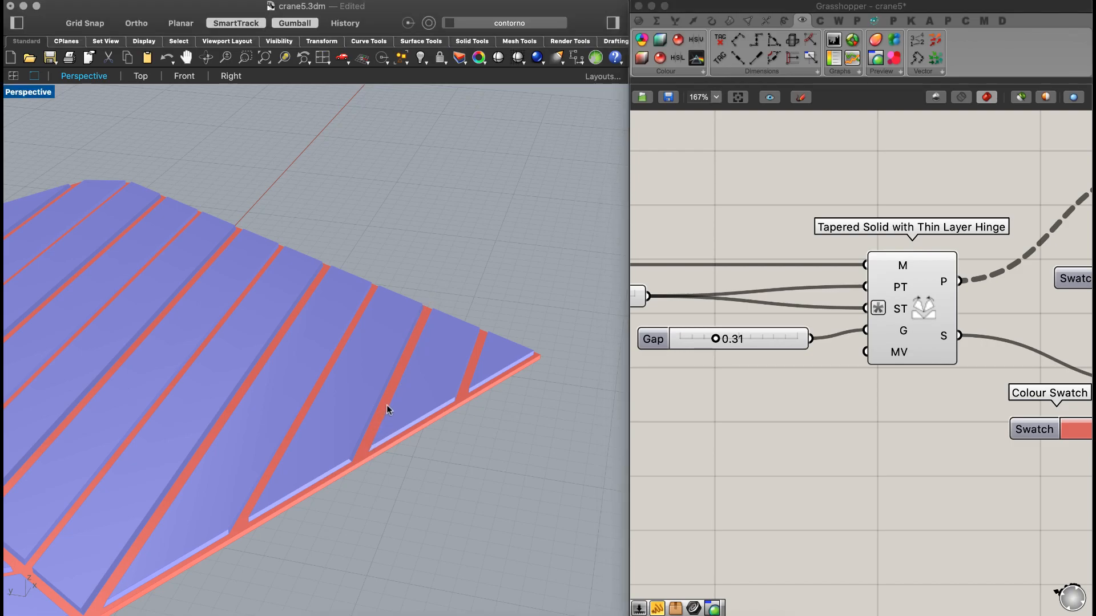
mouse_move(431, 311)
mouse_down()
mouse_move(378, 419)
mouse_move(440, 288)
mouse_move(385, 419)
mouse_up()
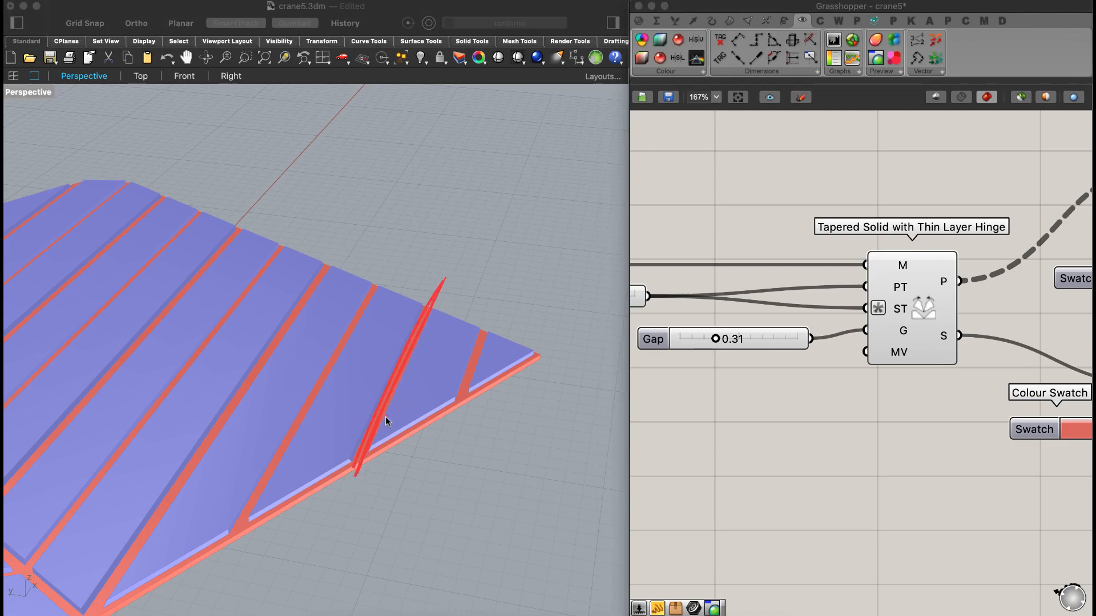
mouse_move(496, 292)
mouse_down()
mouse_move(461, 395)
mouse_move(474, 365)
mouse_move(469, 393)
mouse_up()
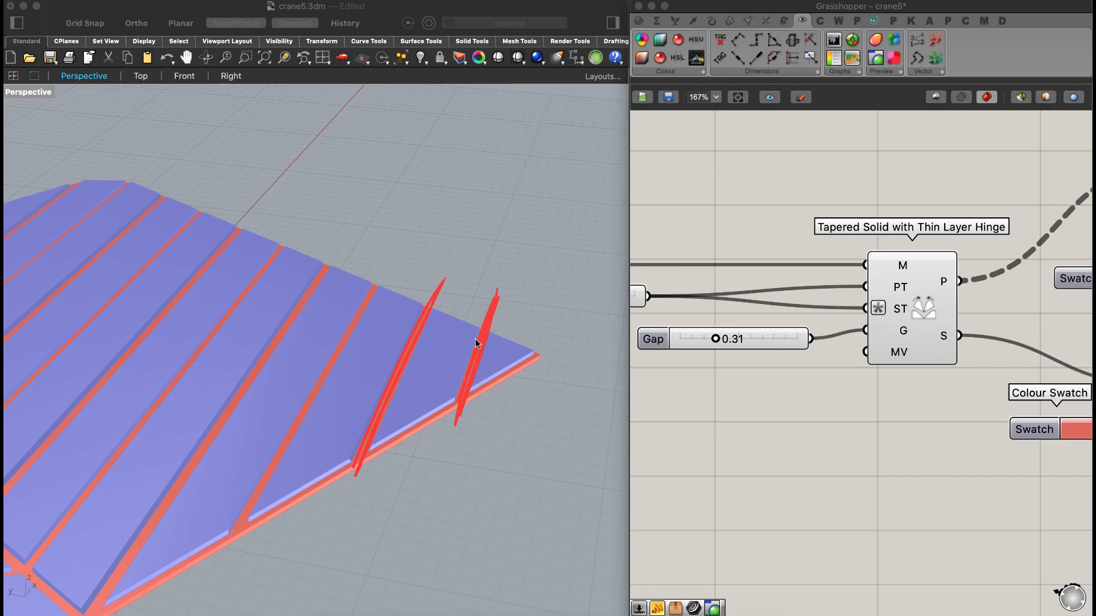
mouse_move(485, 334)
mouse_down()
mouse_move(460, 416)
mouse_move(480, 352)
mouse_up()
mouse_move(372, 281)
mouse_down()
mouse_move(275, 488)
mouse_move(382, 282)
mouse_move(247, 537)
mouse_up()
drag(328, 250, 238, 411)
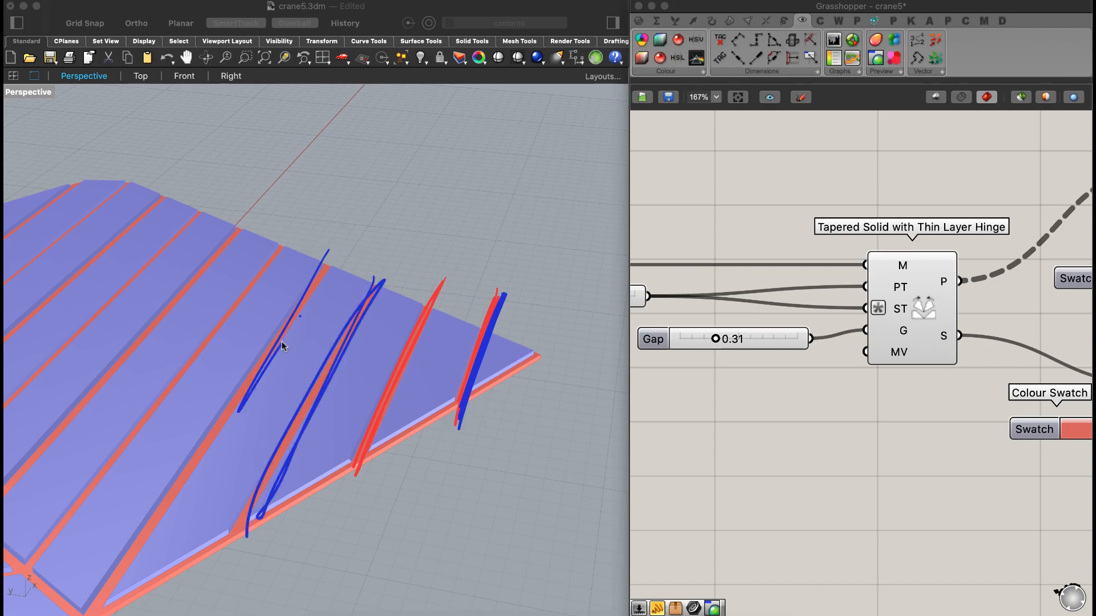
mouse_move(313, 299)
mouse_down()
mouse_move(262, 384)
mouse_move(223, 420)
mouse_up()
key(Escape)
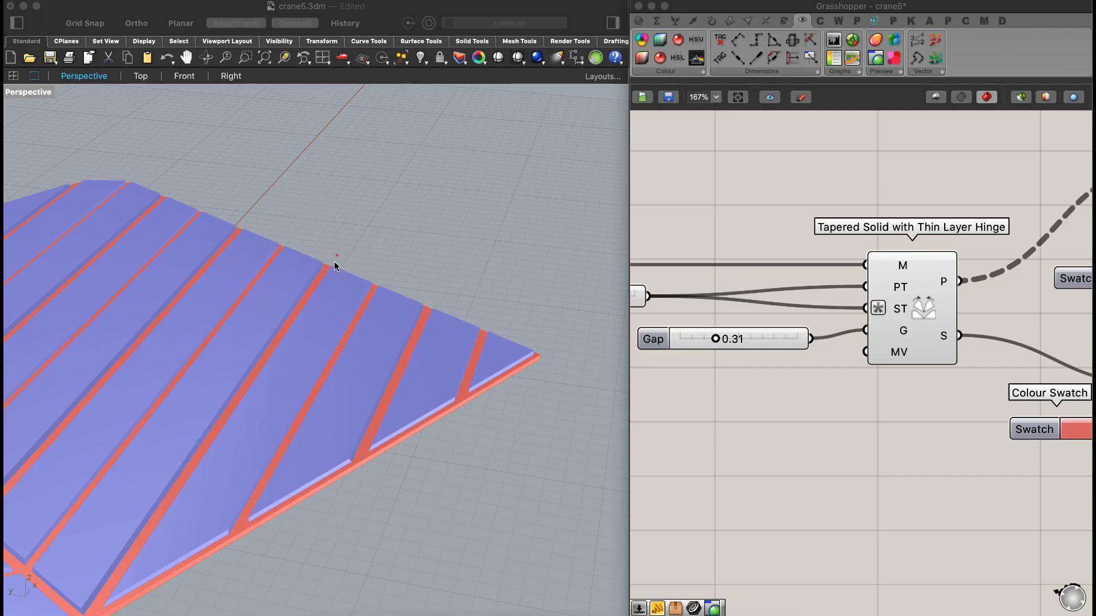
- Write valley and mountain labels beside two neighbouring creases, and erase them
drag(329, 265, 370, 213)
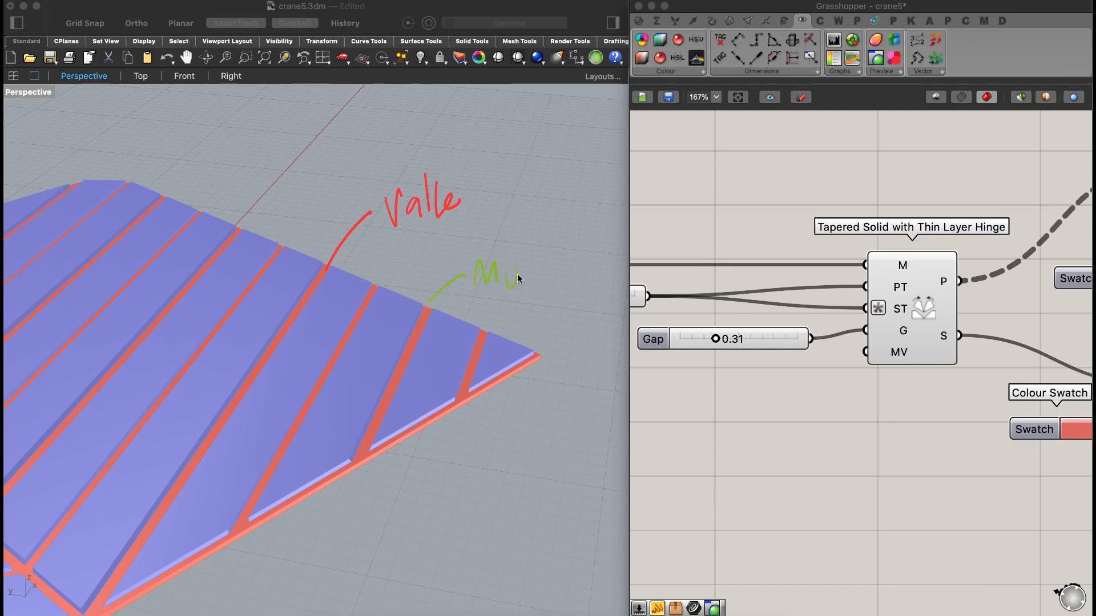
key(super+z)
key(super+z)
key(super+z)
key(Escape)
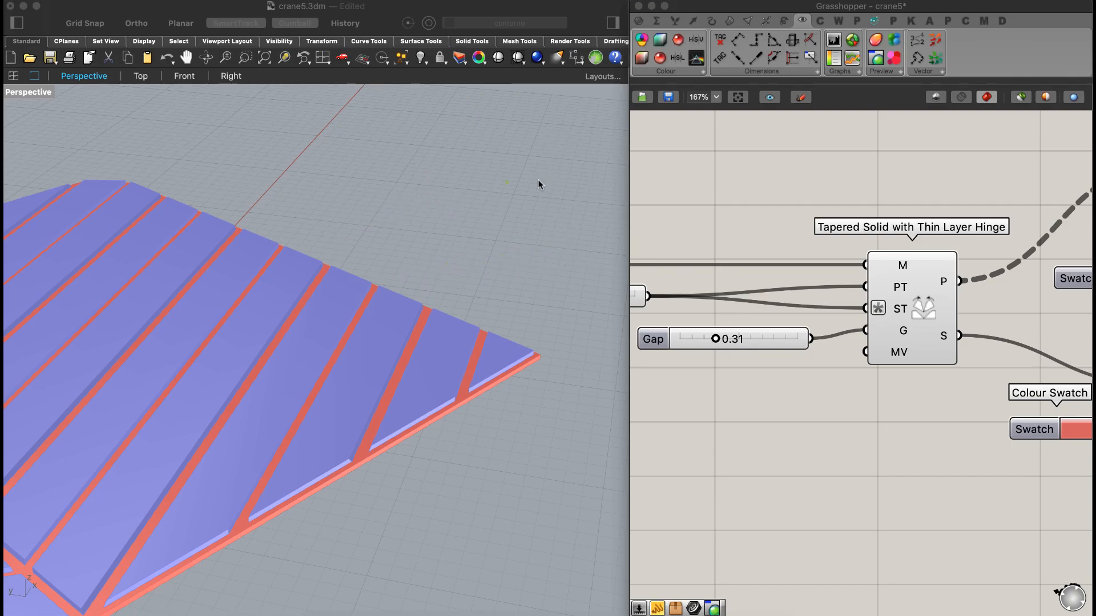
click(435, 221)
- Add a V-Cutting Lines component to the canvas below the Panel Thickness and Gap sliders
right_drag(412, 260, 342, 281)
scroll(331, 258, down, 3)
scroll(331, 258, down, 5)
right_drag(947, 242, 818, 226)
scroll(888, 212, down, 5)
right_drag(832, 279, 883, 232)
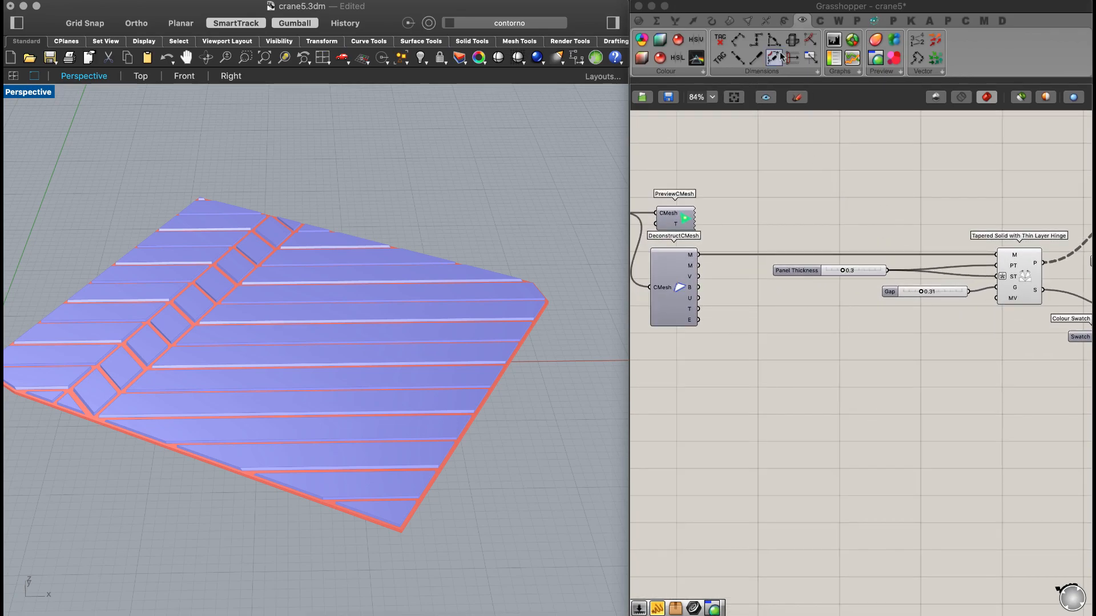
click(822, 21)
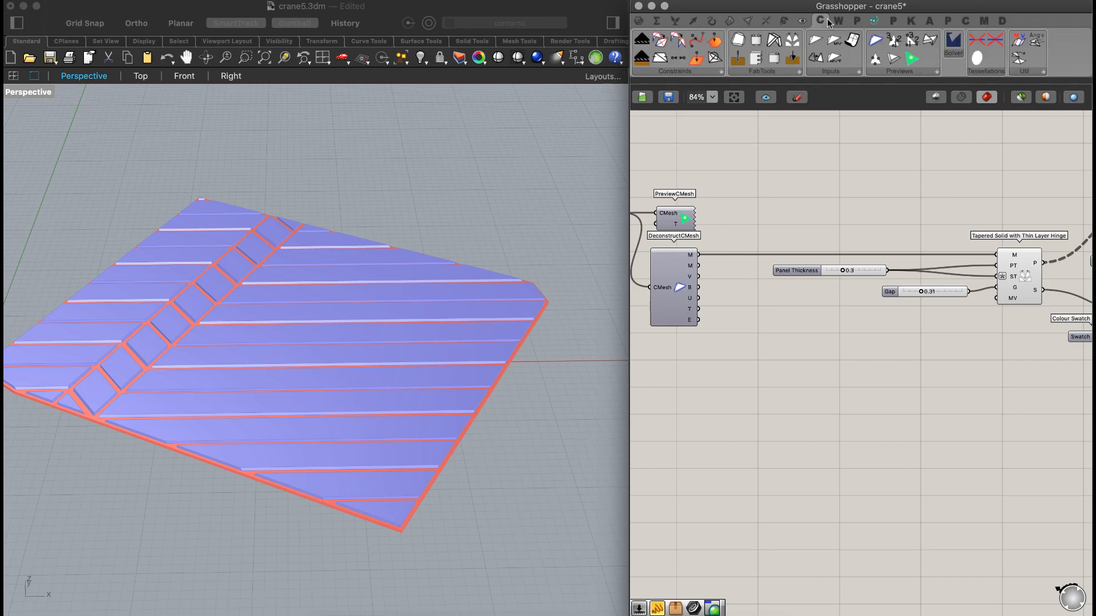
click(798, 72)
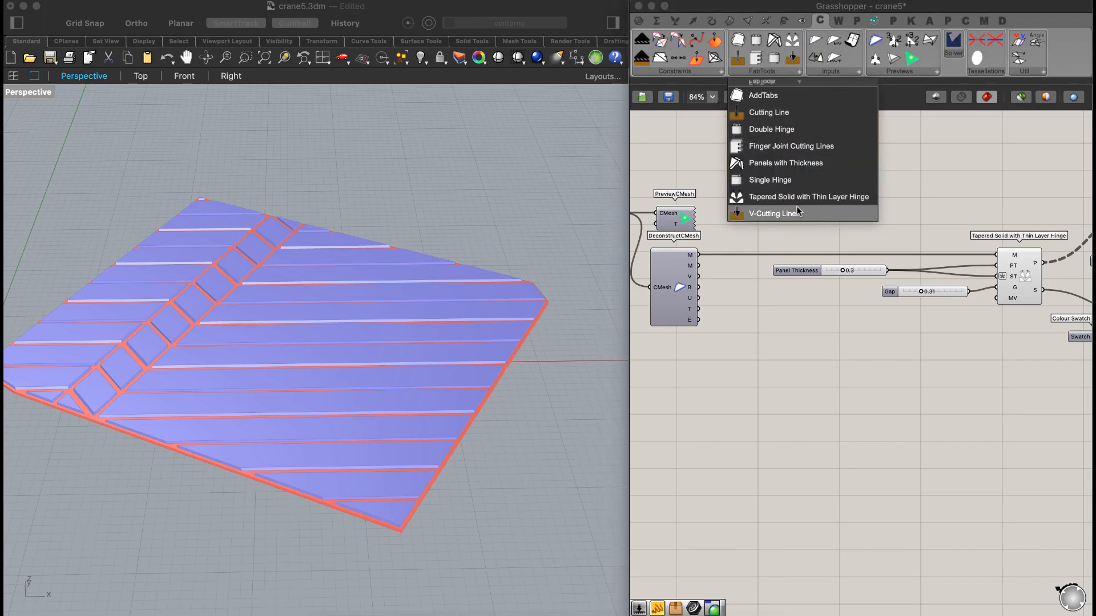
drag(775, 216, 806, 395)
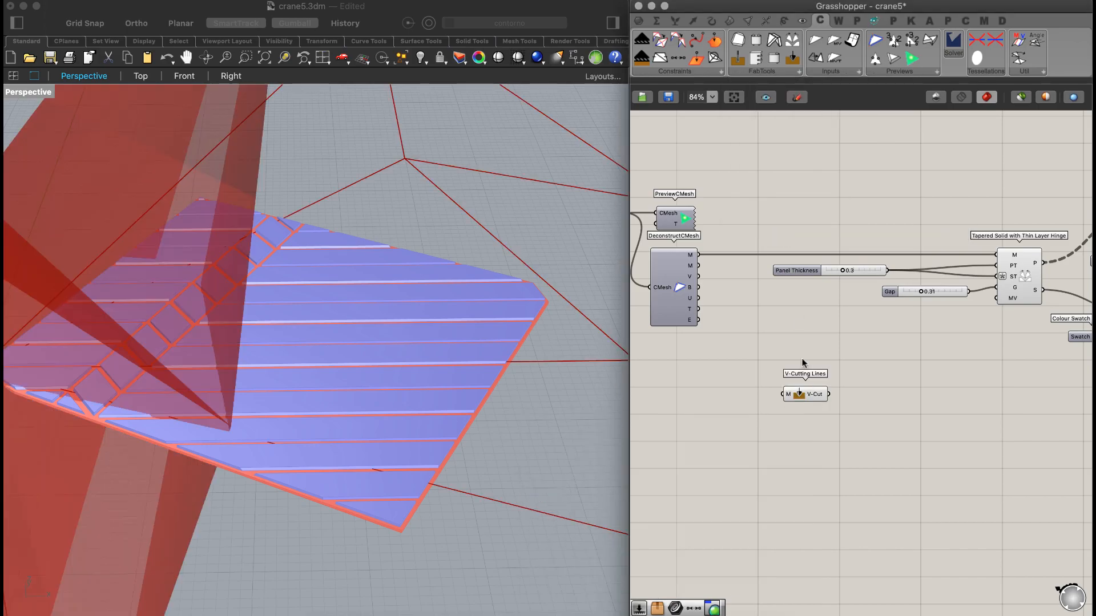
- Connect the upper M output of DeconstructCMesh to the M input of V-Cutting Lines
scroll(331, 215, down, 10)
right_drag(316, 258, 306, 197)
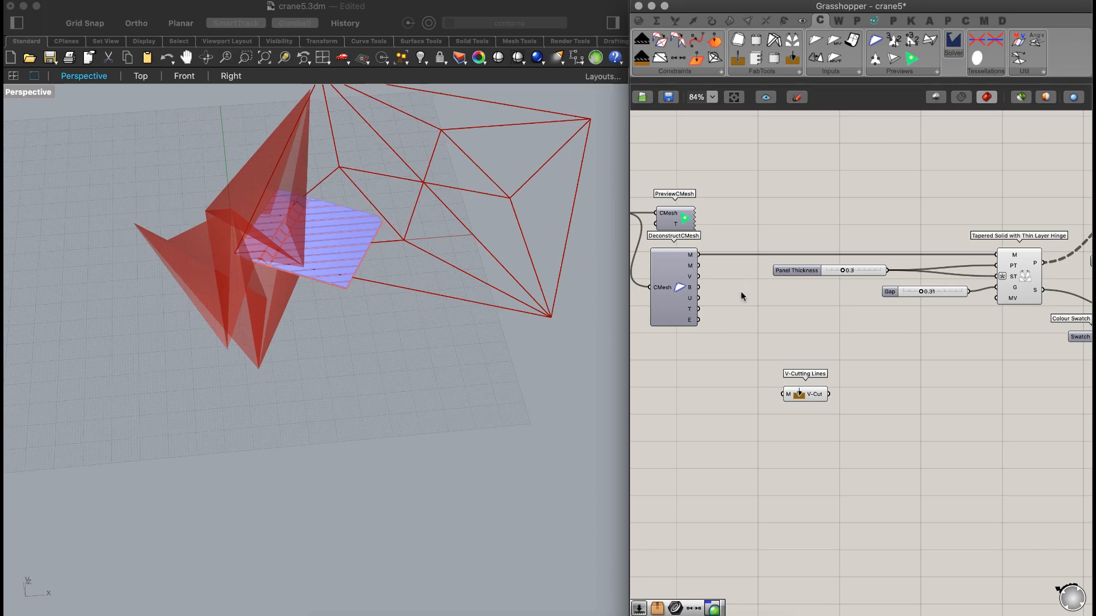
right_drag(749, 299, 746, 280)
drag(698, 236, 781, 375)
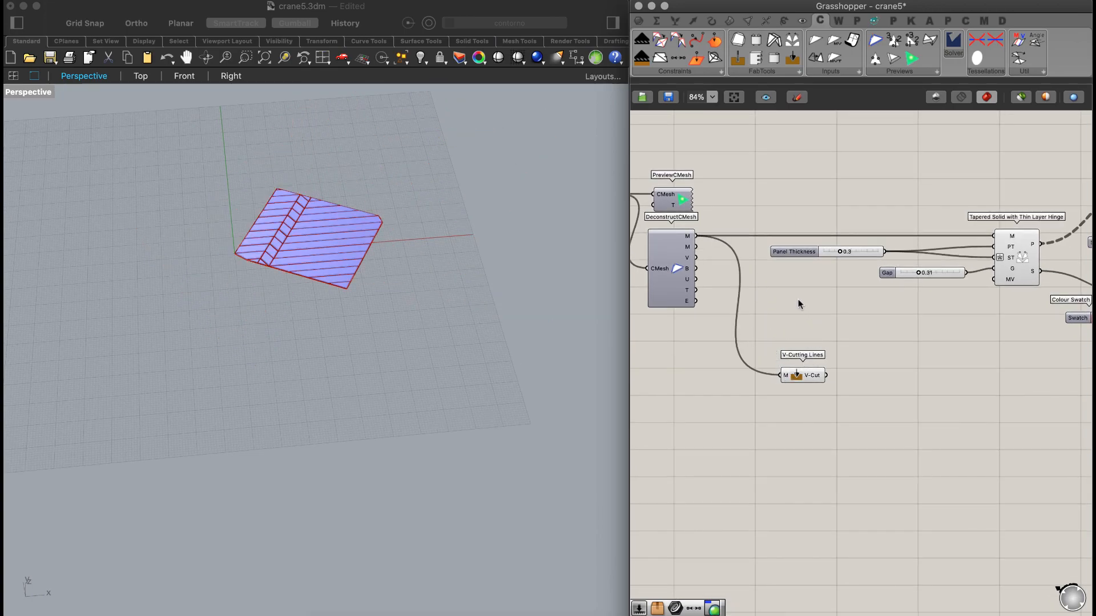
- Delete the Tapered Solid with Thin Layer Hinge component together with its sliders, colour swatches and previews
right_drag(874, 222, 686, 216)
scroll(936, 188, down, 4)
drag(1007, 149, 738, 263)
key(Delete)
- Move V-Cutting Lines closer to DeconstructCMesh and examine its crease lines in the Perspective view
right_drag(712, 253, 745, 256)
click(761, 302)
drag(761, 300, 768, 231)
scroll(324, 183, up, 6)
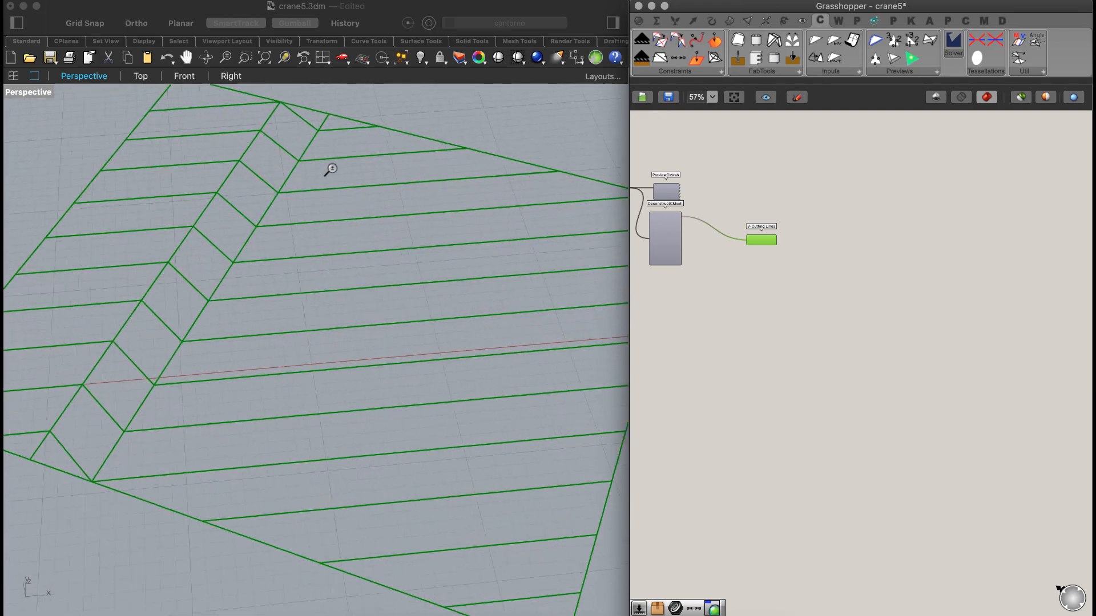
right_drag(773, 257, 842, 273)
right_drag(401, 267, 390, 287)
click(767, 235)
scroll(767, 235, up, 3)
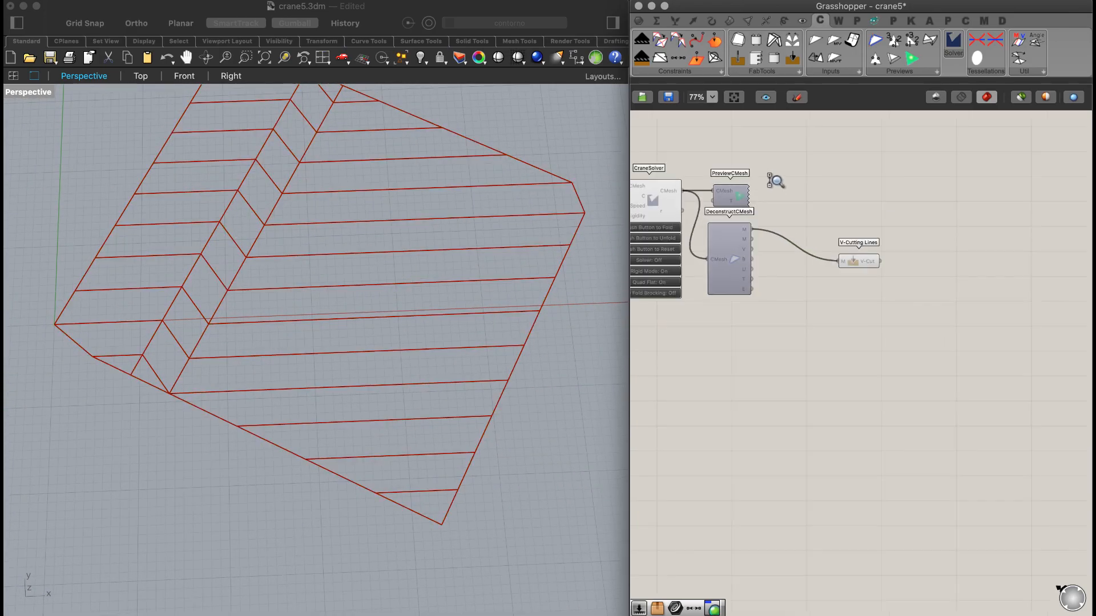
- Align V-Cutting Lines with the upper M output of DeconstructCMesh and highlight its lines for viewing at an angle
right_drag(824, 188, 863, 215)
click(938, 296)
drag(938, 297, 893, 262)
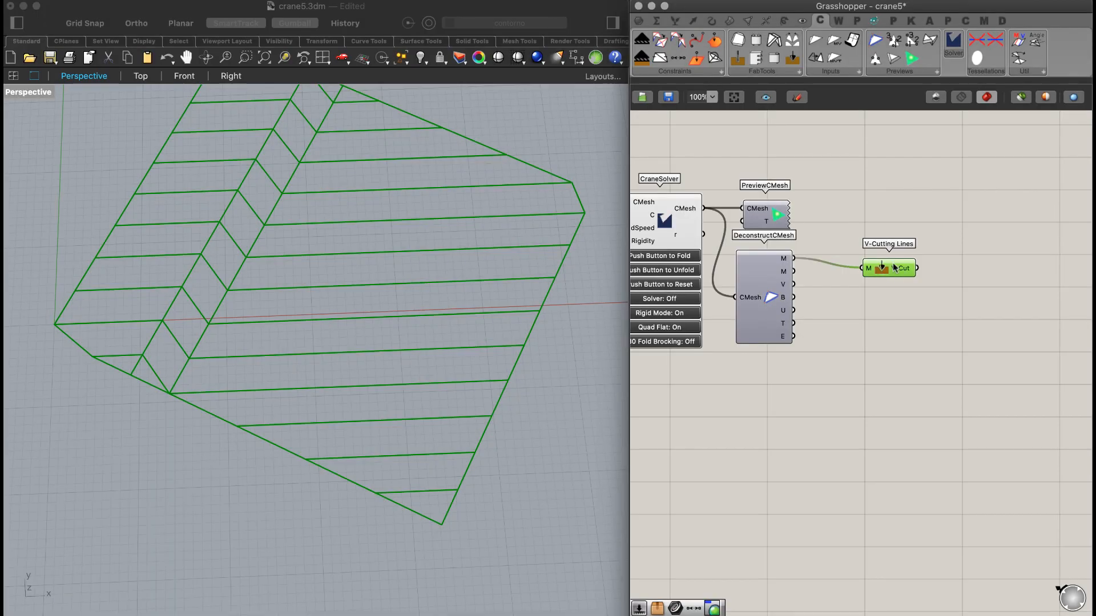
right_drag(375, 221, 383, 293)
click(876, 176)
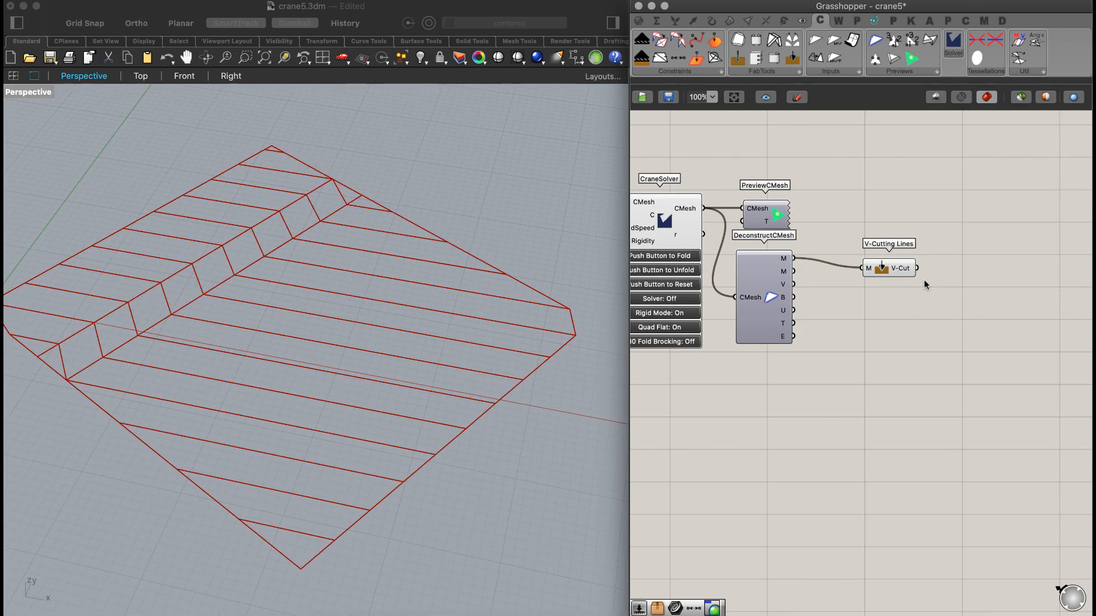
- Move V-Cutting Lines down and add a Cutting Line component fed by the upper M output of DeconstructCMesh
drag(899, 272, 886, 380)
click(889, 257)
click(772, 73)
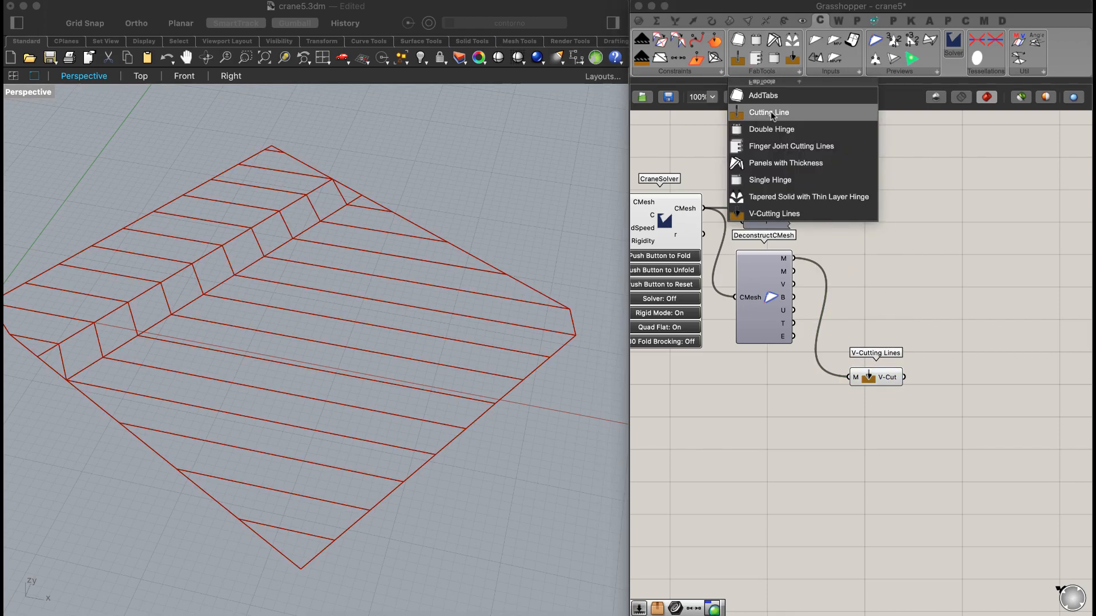
drag(759, 112, 940, 211)
drag(927, 274, 930, 269)
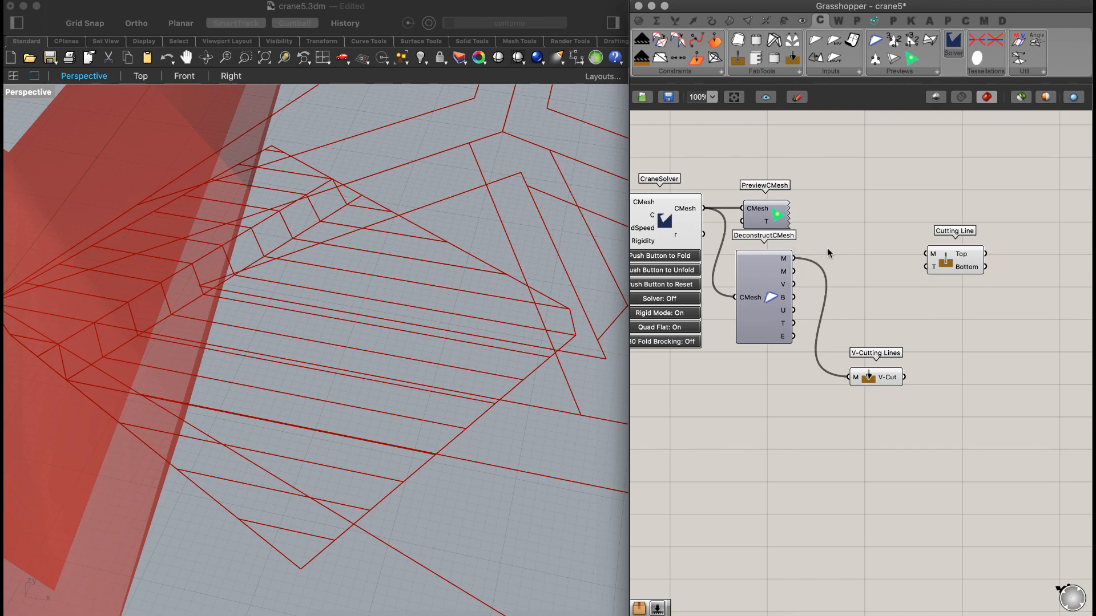
drag(794, 258, 924, 255)
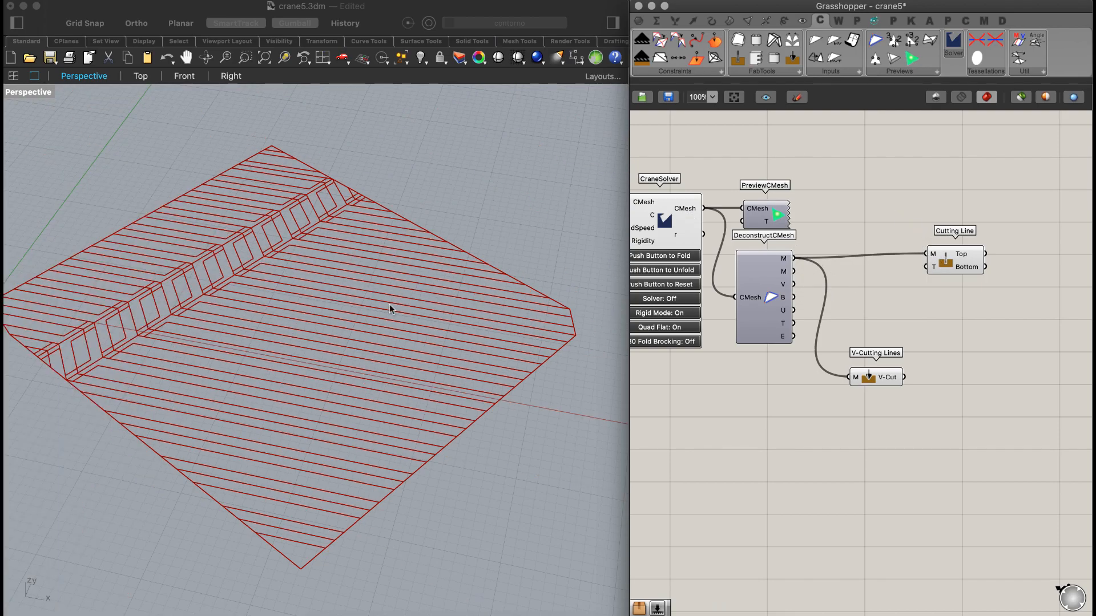
right_drag(375, 286, 530, 222)
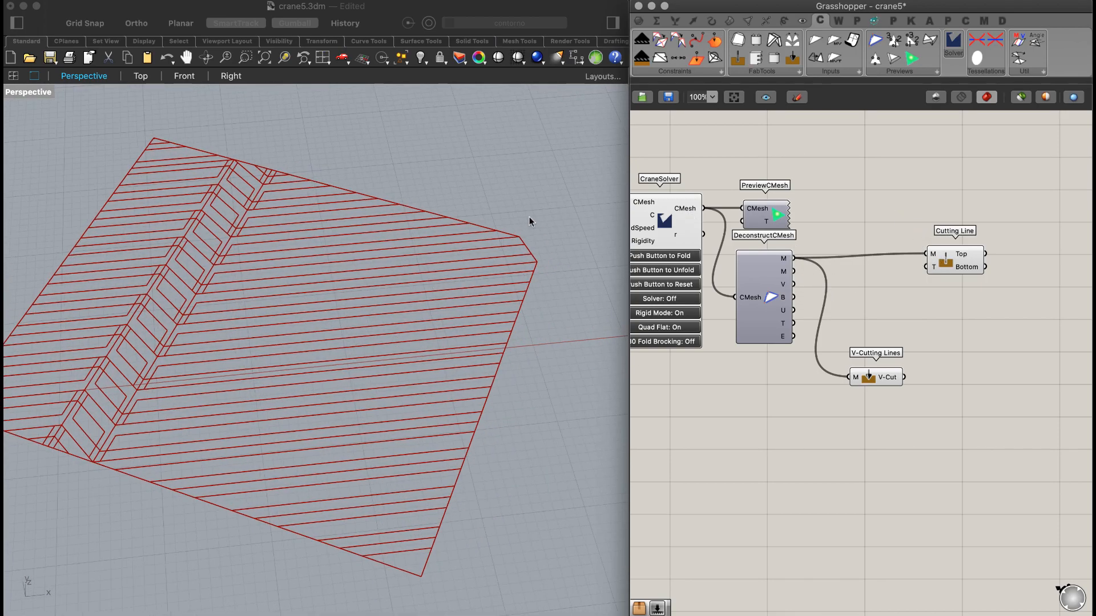
- Delete the Cutting Line and V-Cutting Lines components
right_drag(470, 265, 515, 197)
drag(970, 445, 859, 207)
key(Delete)
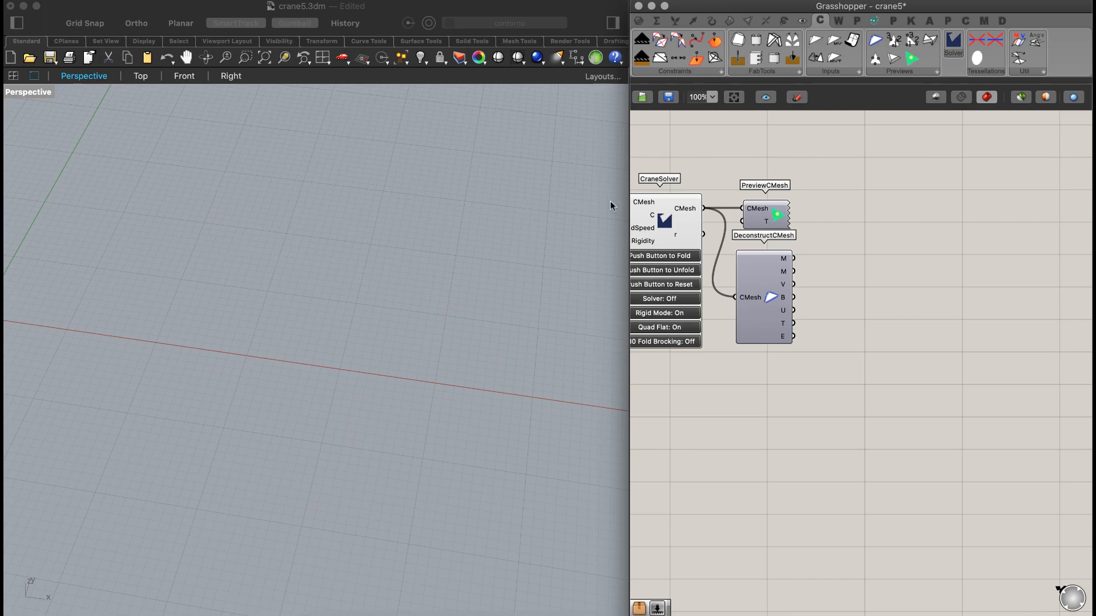
- Turn on the preview of DeconstructCMesh and view its folded mesh from several angles
click(777, 282)
middle_click(854, 236)
click(882, 216)
right_drag(399, 228, 372, 330)
scroll(354, 301, up, 3)
scroll(357, 297, up, 2)
scroll(357, 297, down, 2)
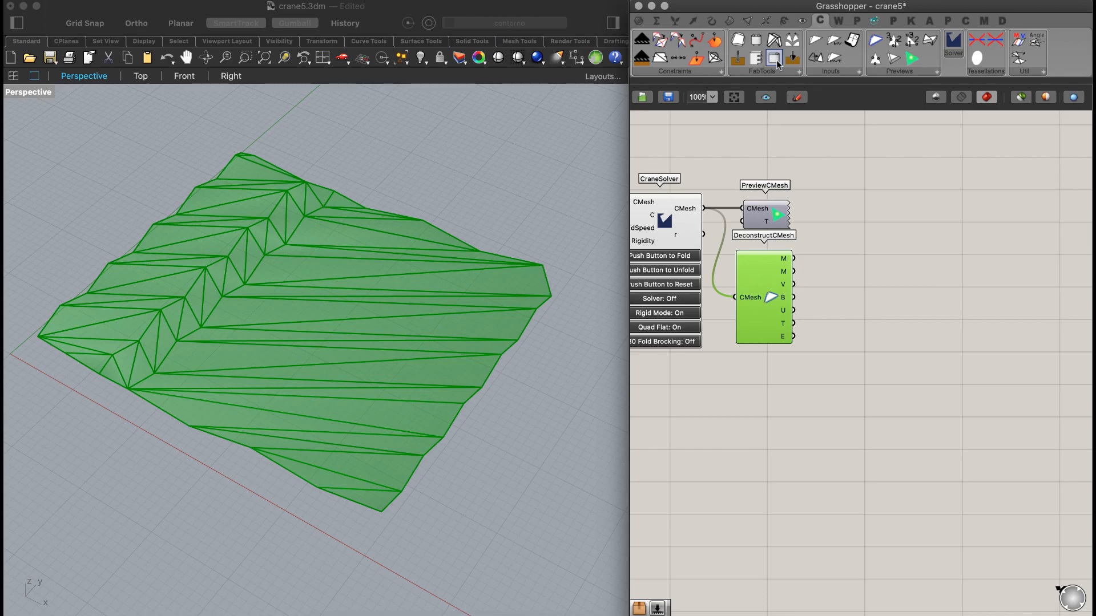
mouse_move(761, 23)
mouse_move(326, 306)
right_down()
mouse_move(355, 269)
mouse_move(319, 280)
mouse_move(326, 292)
right_up()
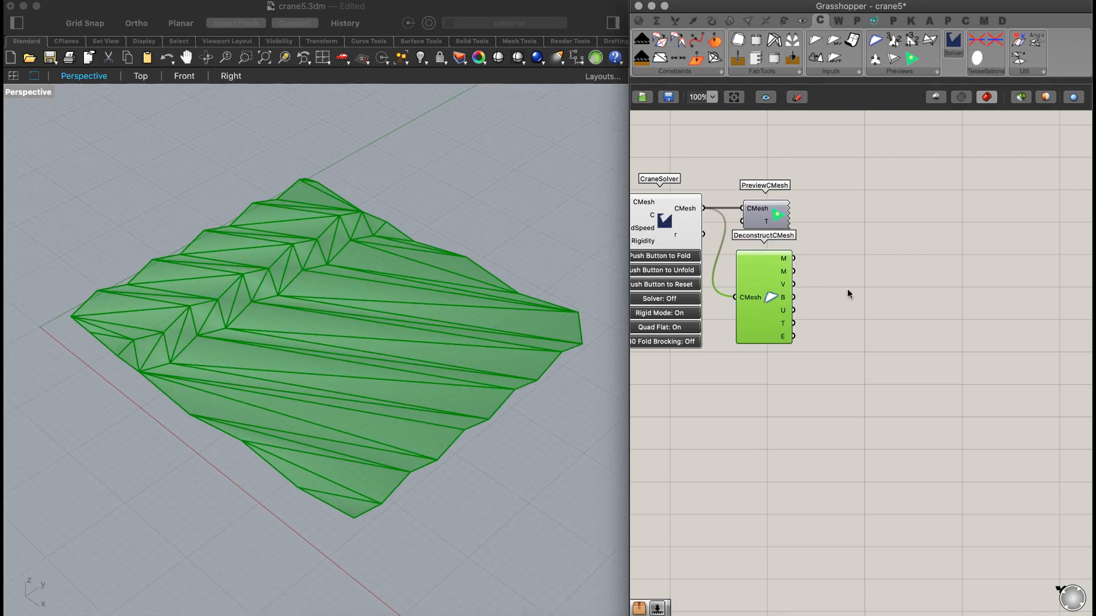